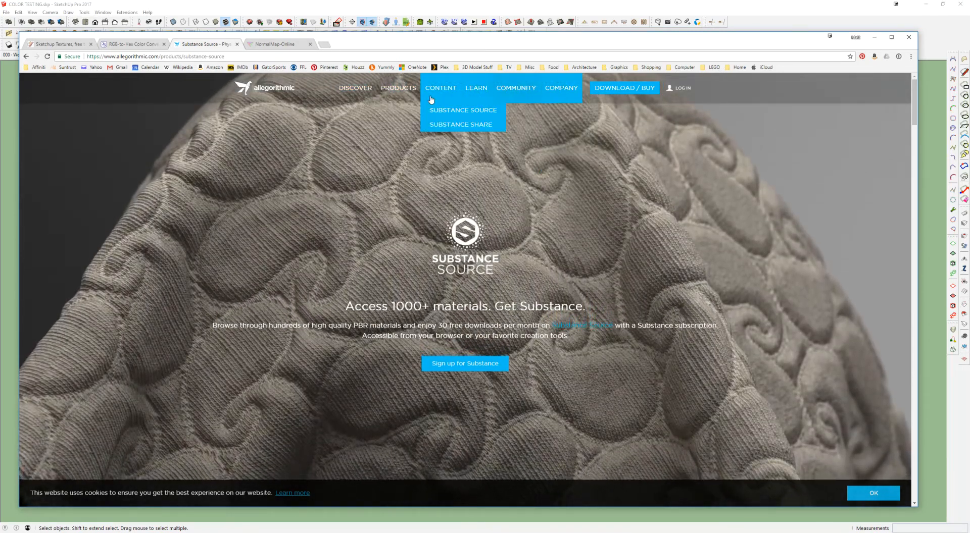
Step: View the Allegorithmic site's Substance overview page and its Substance in Architecture page
mouse_move(393, 99)
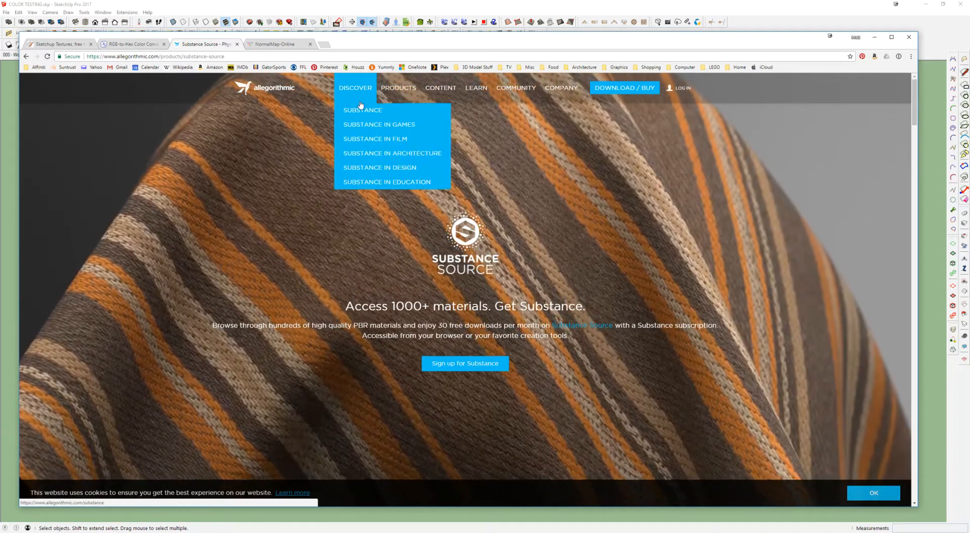
click(360, 111)
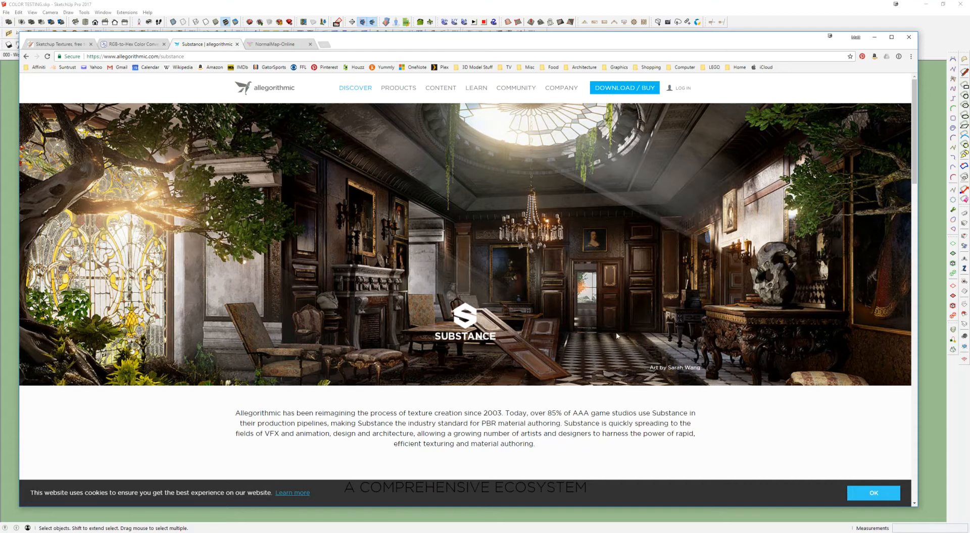
mouse_move(402, 94)
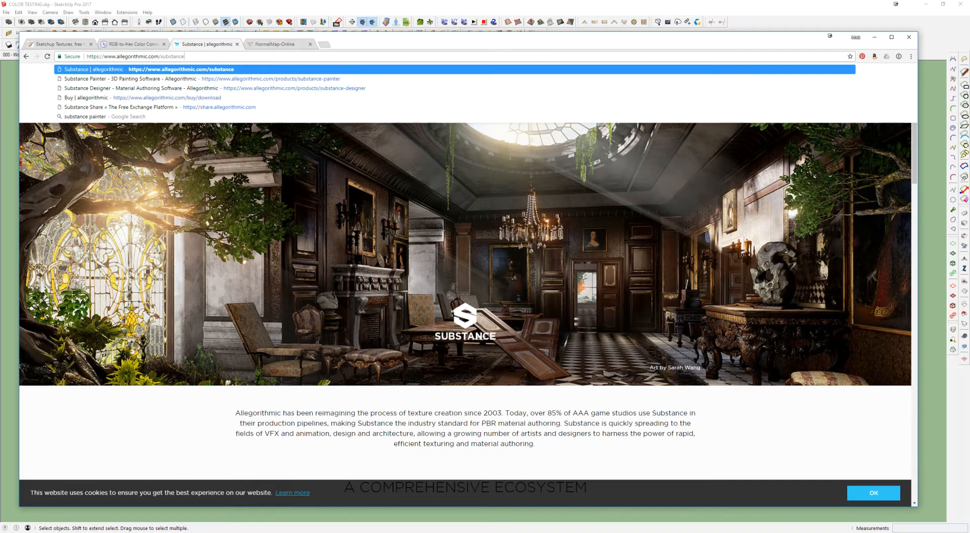
key(Escape)
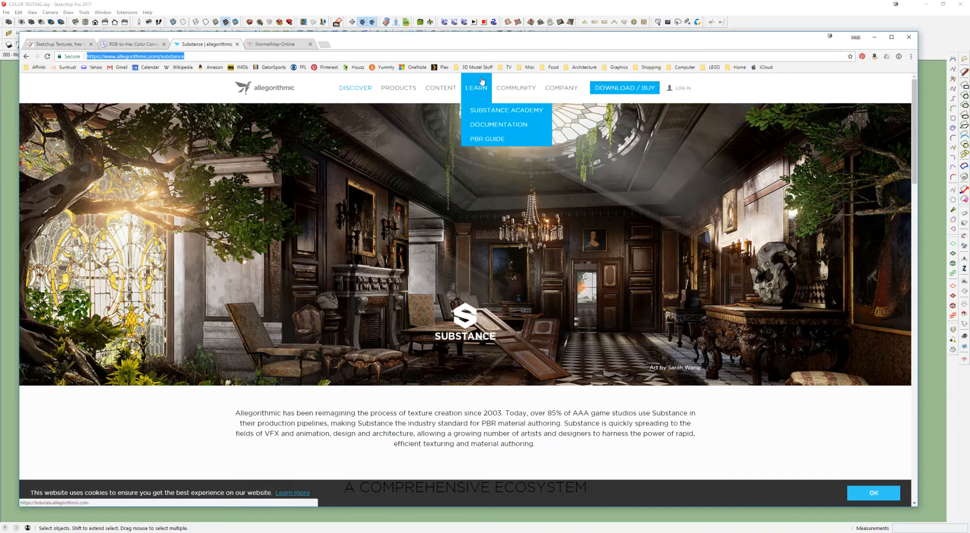
mouse_move(347, 92)
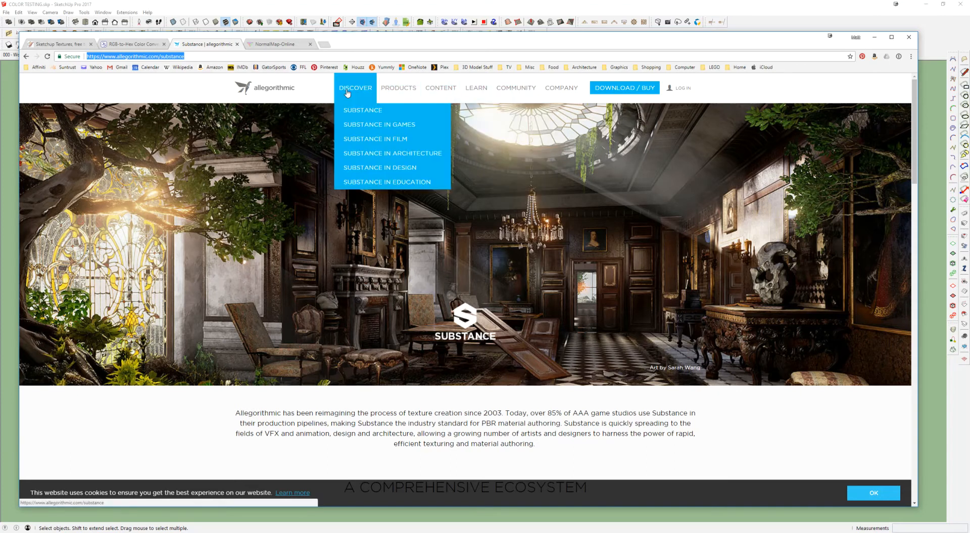
click(379, 154)
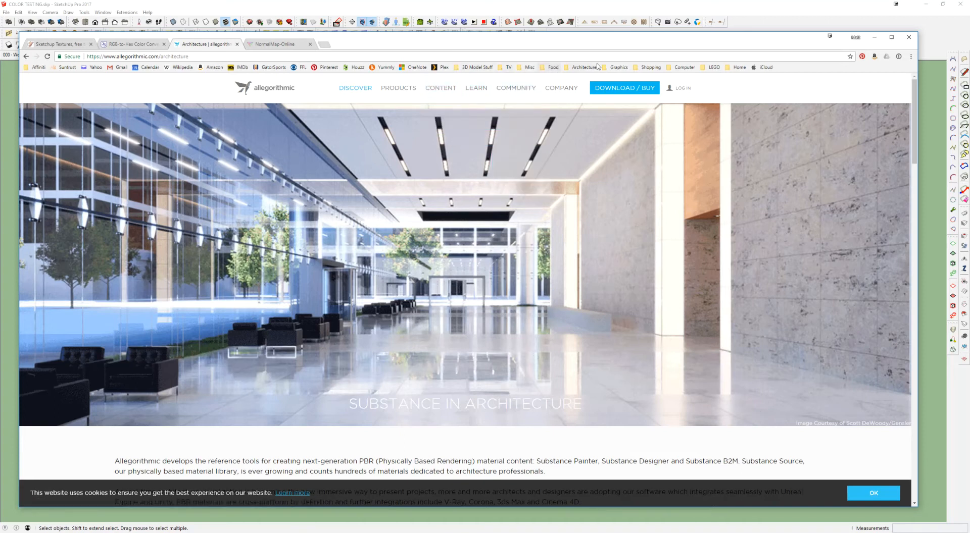
Step: Open the bookmarked Substance Source library from the Textures bookmarks and look through its featured assets
click(619, 67)
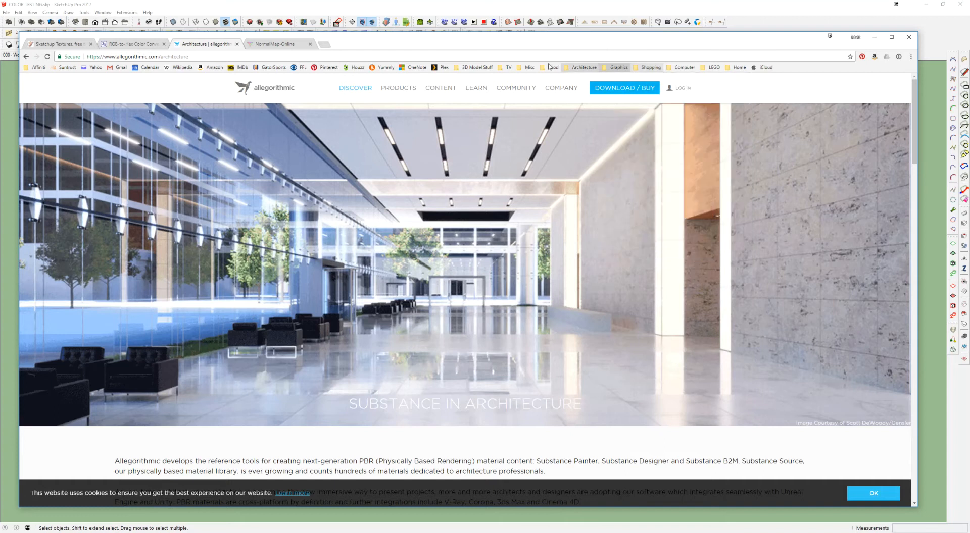
mouse_move(481, 66)
mouse_move(475, 85)
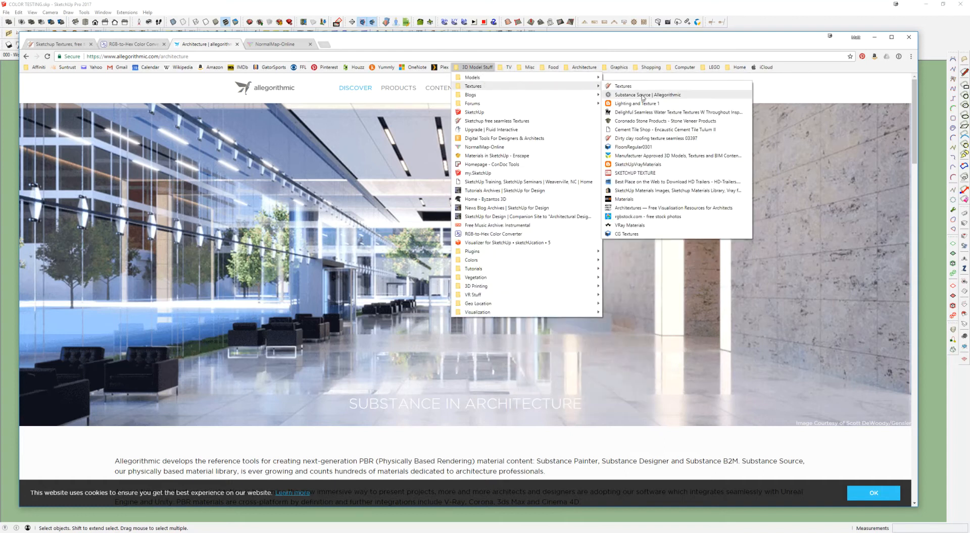
click(639, 95)
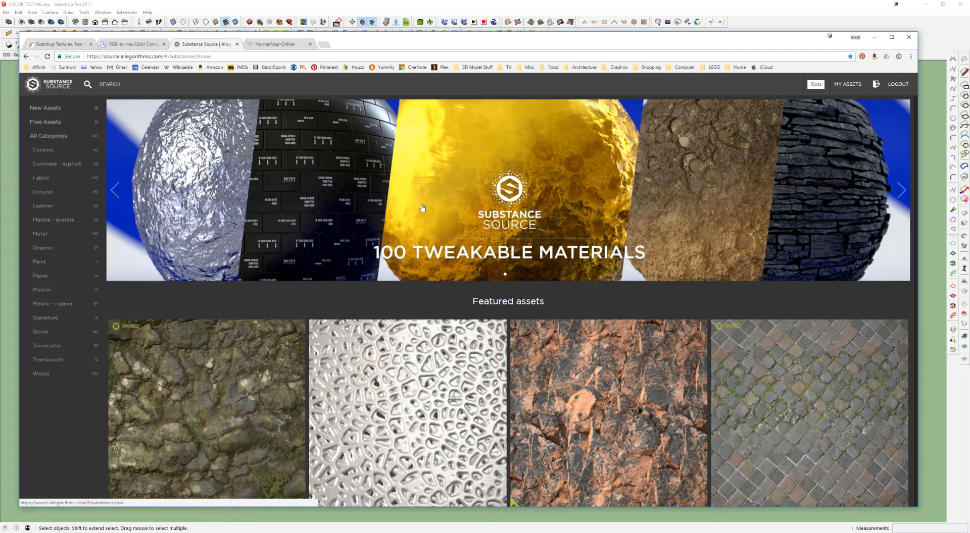
scroll(422, 207, down, 2)
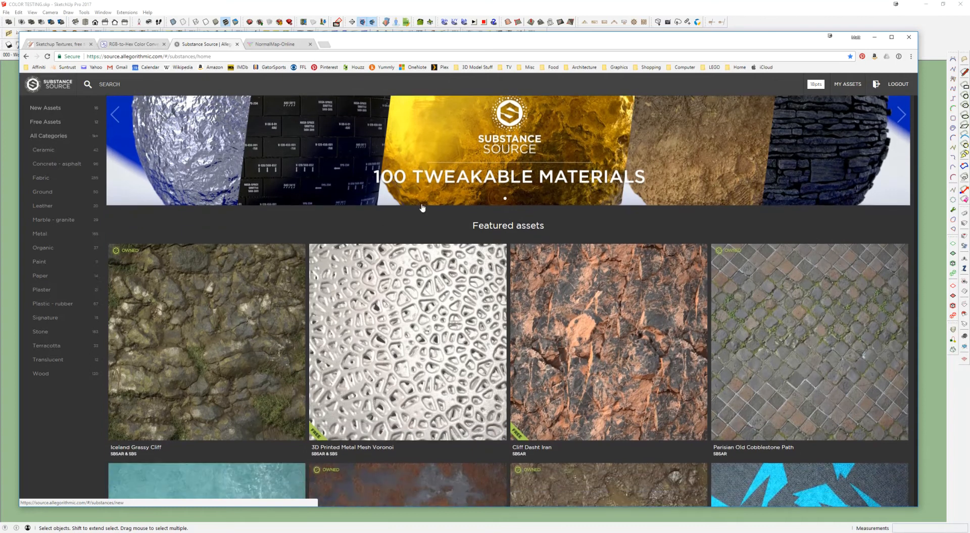
scroll(423, 207, down, 1)
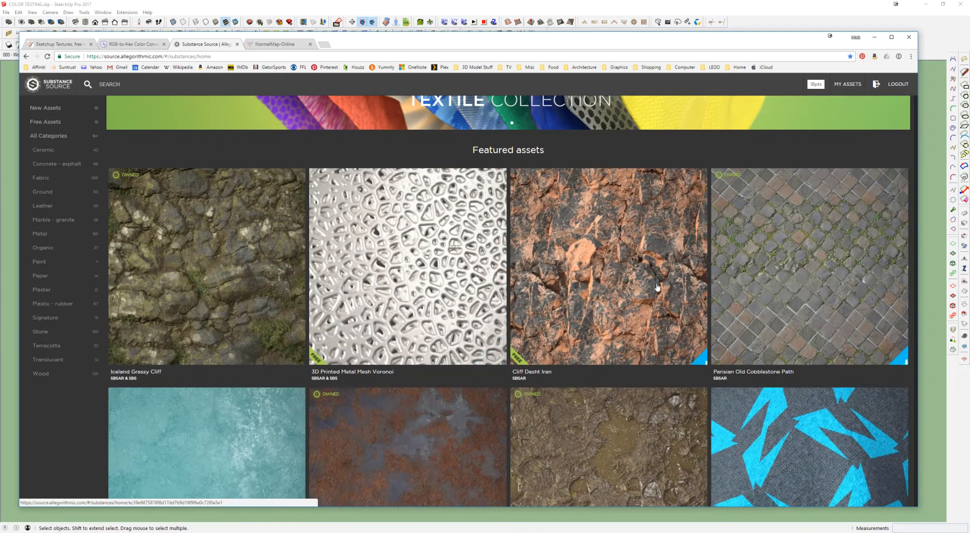
scroll(656, 286, down, 1)
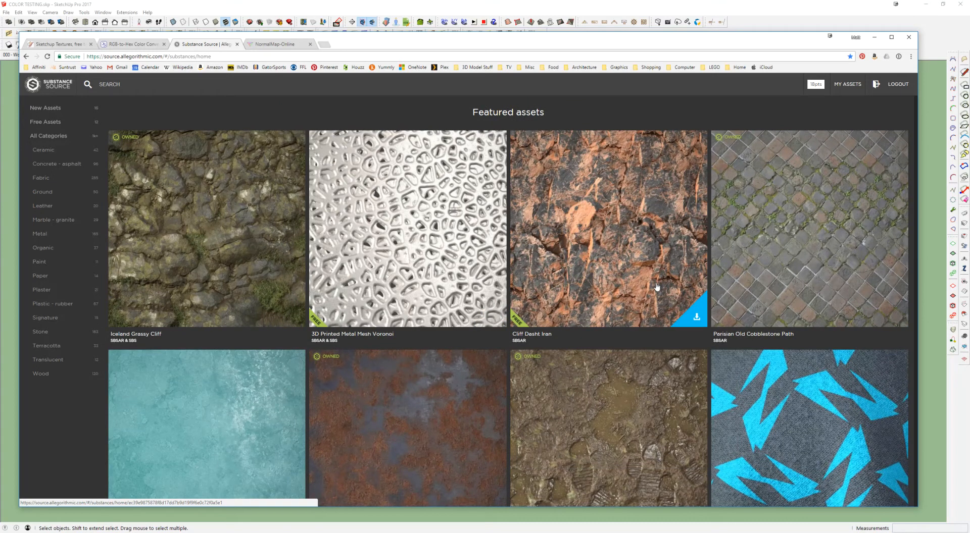
Step: Switch to the already open SketchUp Texture Club site and look over its home page and address
click(68, 47)
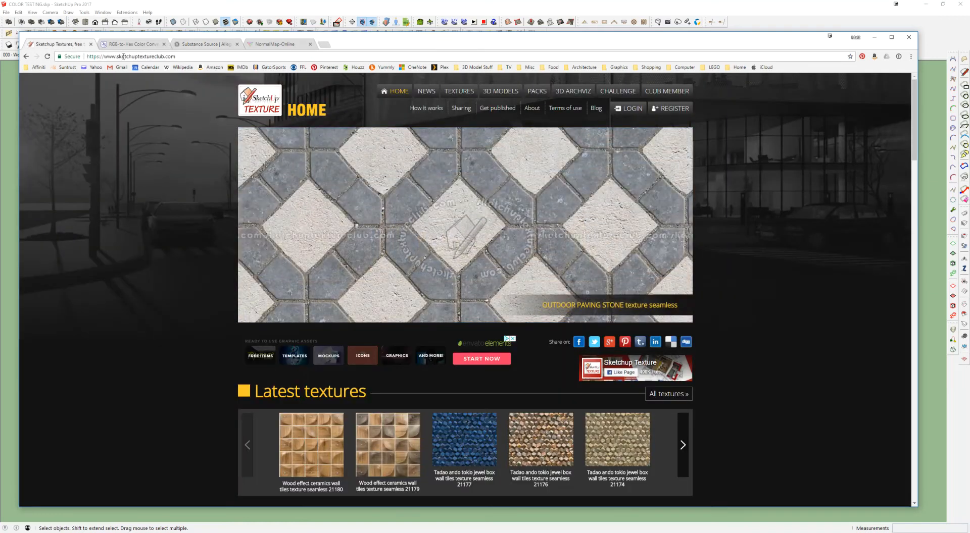
click(176, 56)
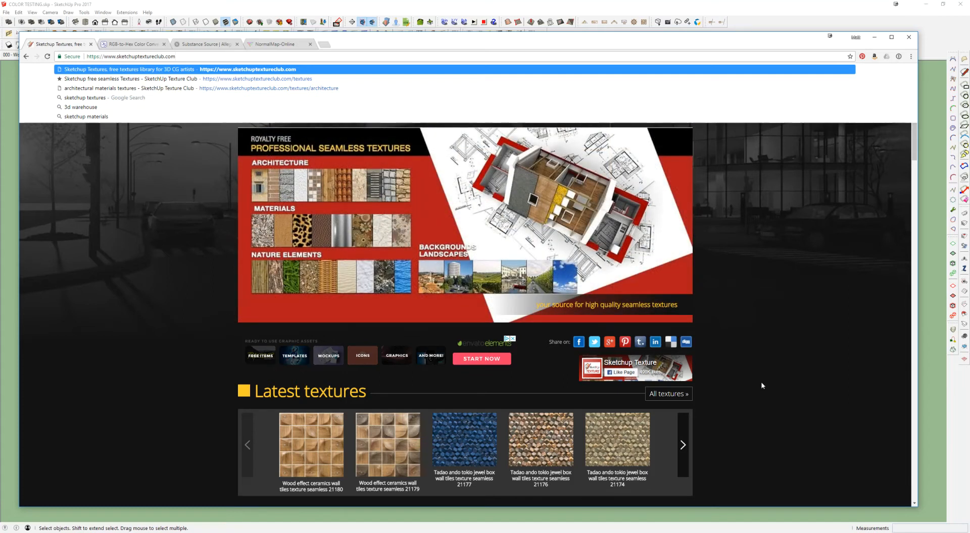
scroll(236, 385, down, 1)
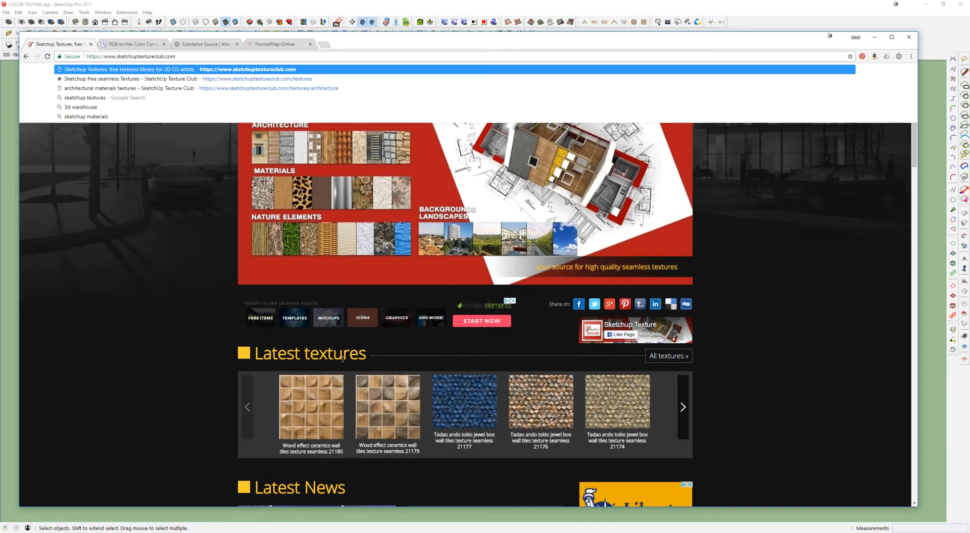
scroll(343, 358, down, 2)
scroll(296, 346, up, 3)
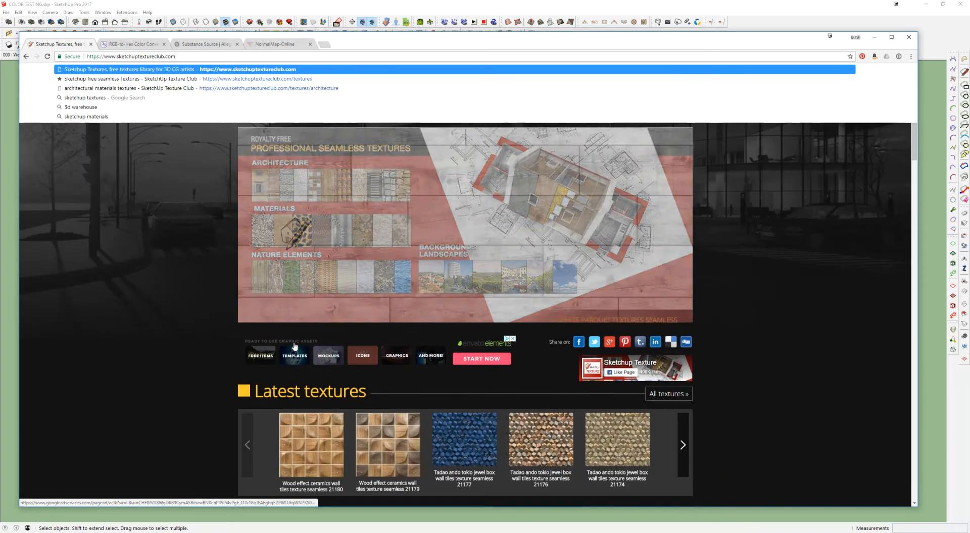
click(96, 207)
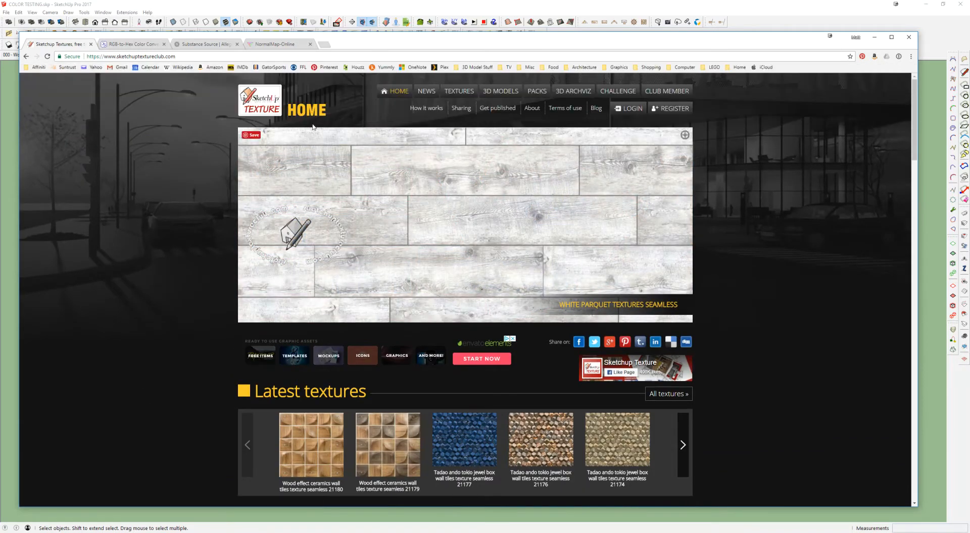
Step: Browse the Old bricks textures under Architecture > Bricks and open the page of Old bricks texture seamless 00352
click(452, 94)
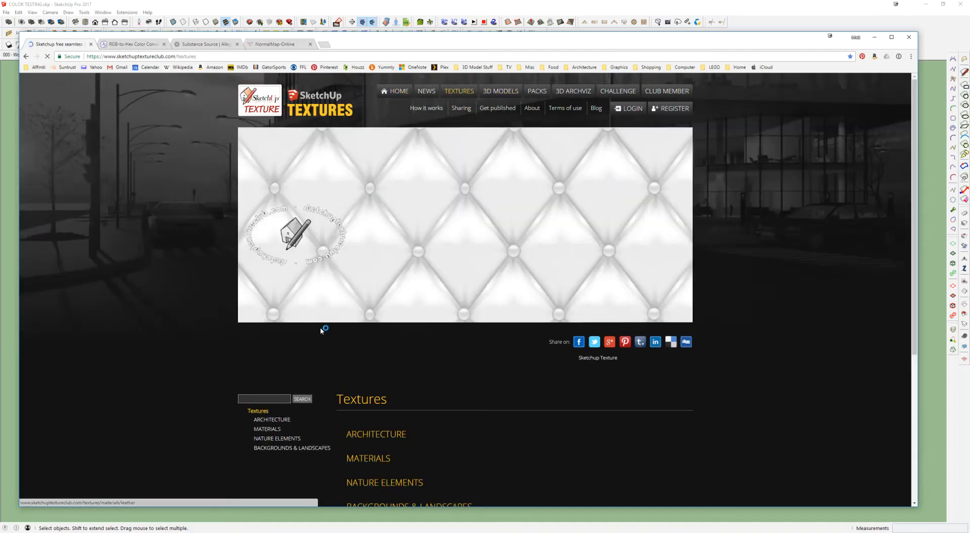
scroll(267, 332, down, 3)
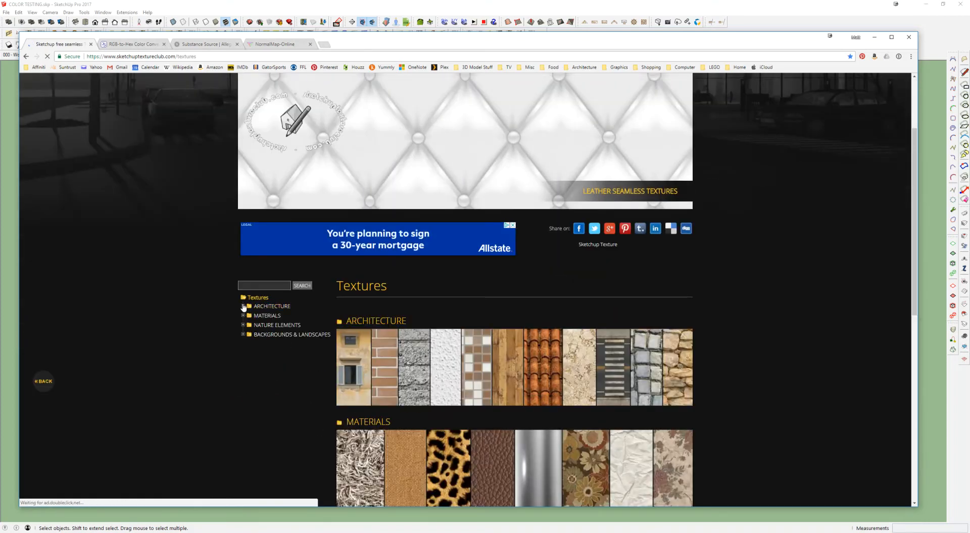
click(243, 307)
click(249, 316)
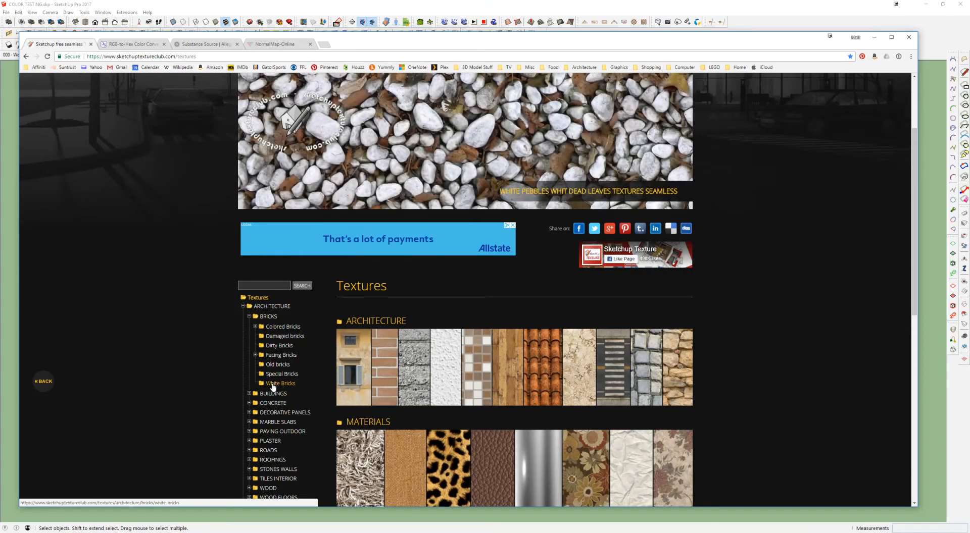
click(276, 365)
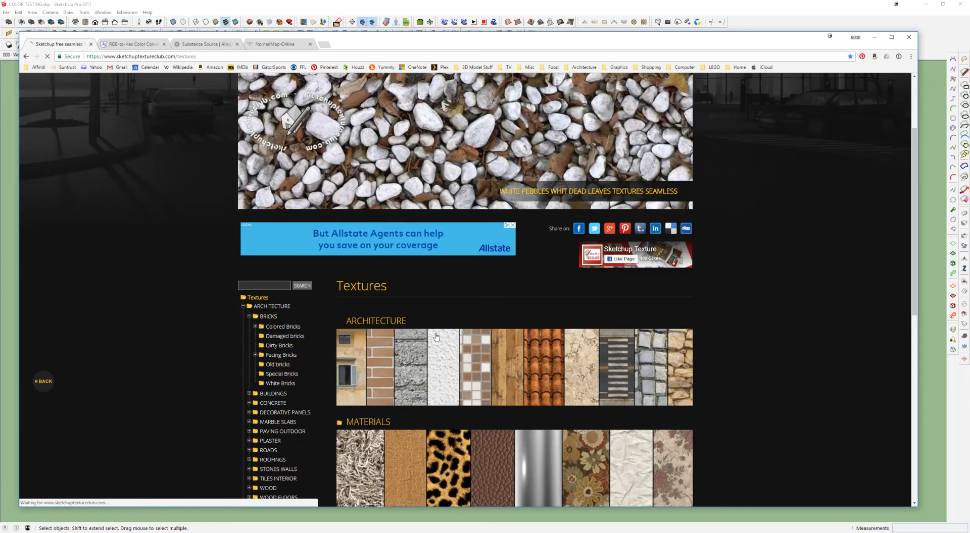
scroll(450, 312, down, 5)
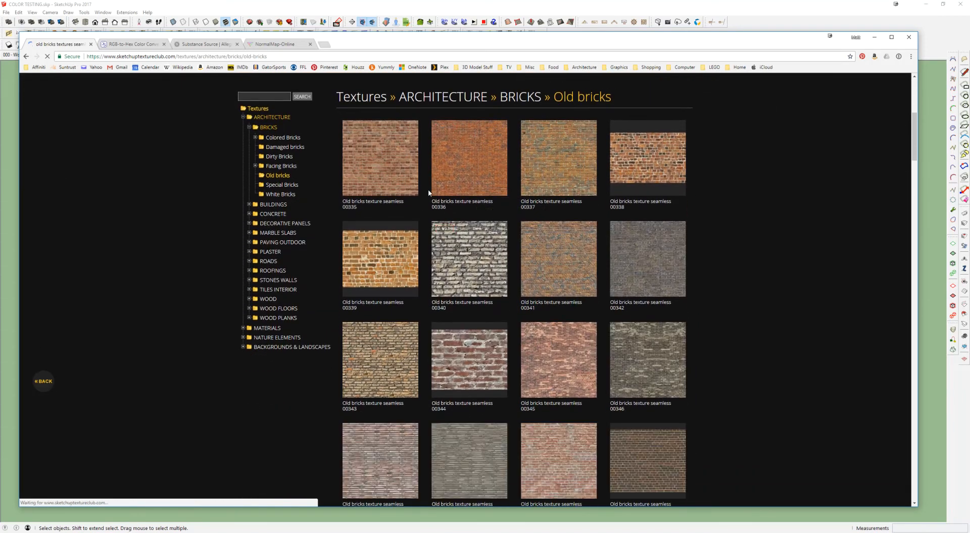
scroll(387, 151, down, 4)
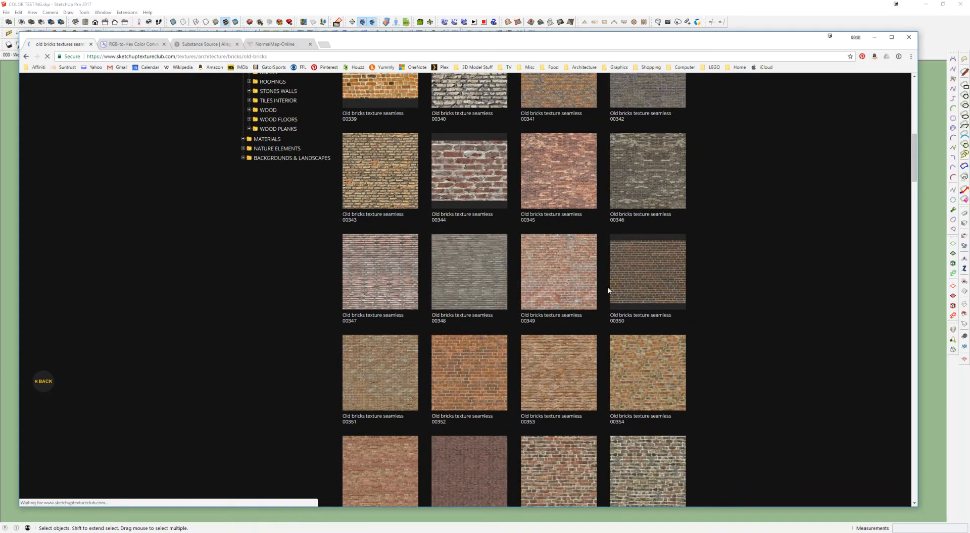
scroll(608, 291, down, 2)
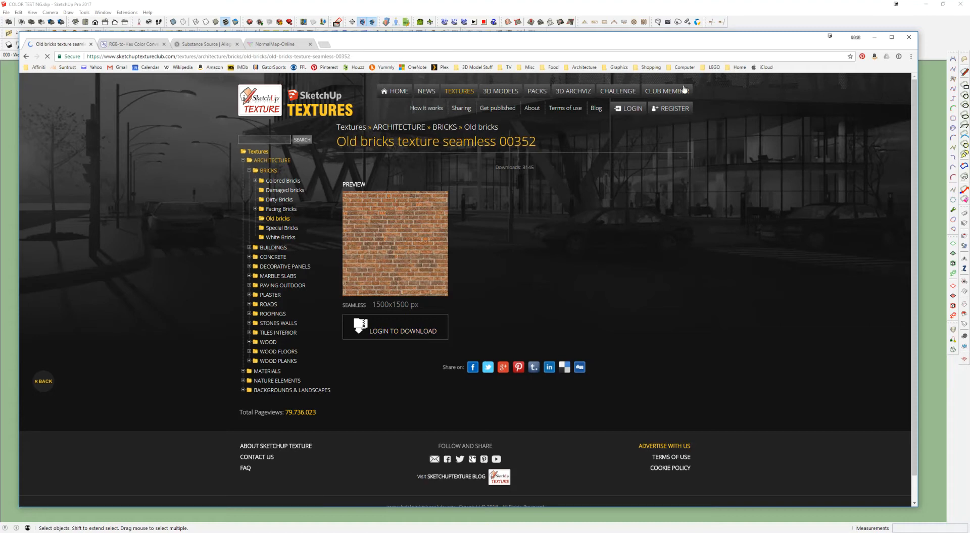
Step: Log in to SketchUp Texture Club by unlocking 1Password with the master password and filling the saved e-mail and account password
click(631, 108)
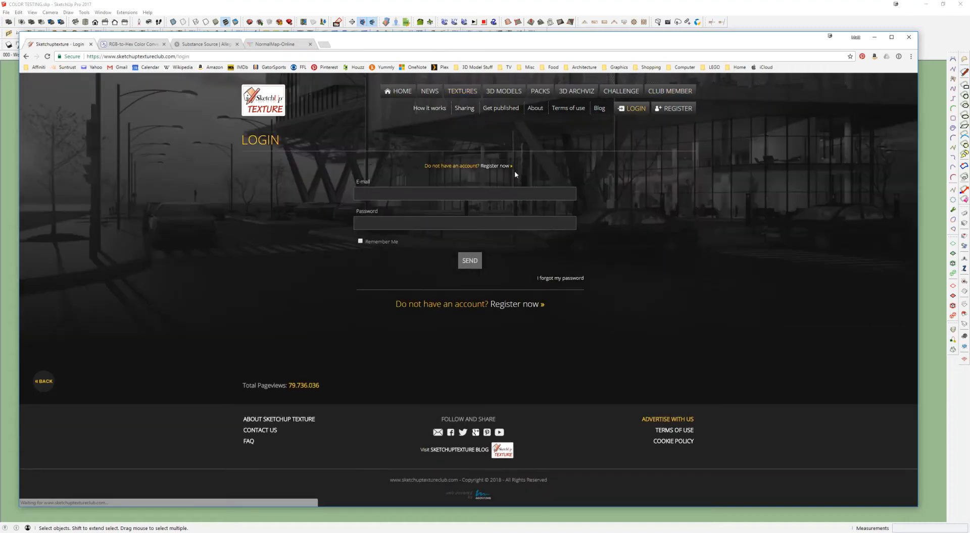
right_click(452, 194)
click(481, 292)
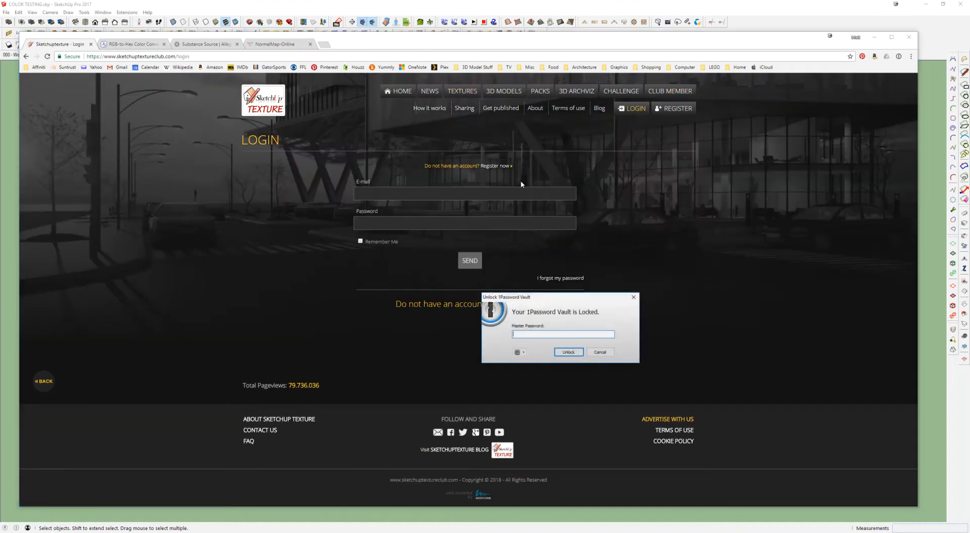
key(Escape)
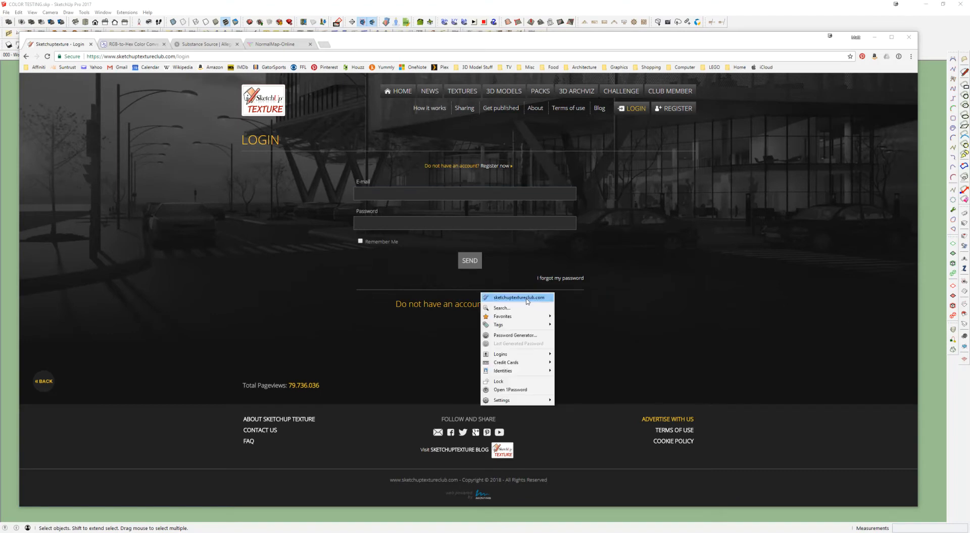
click(521, 299)
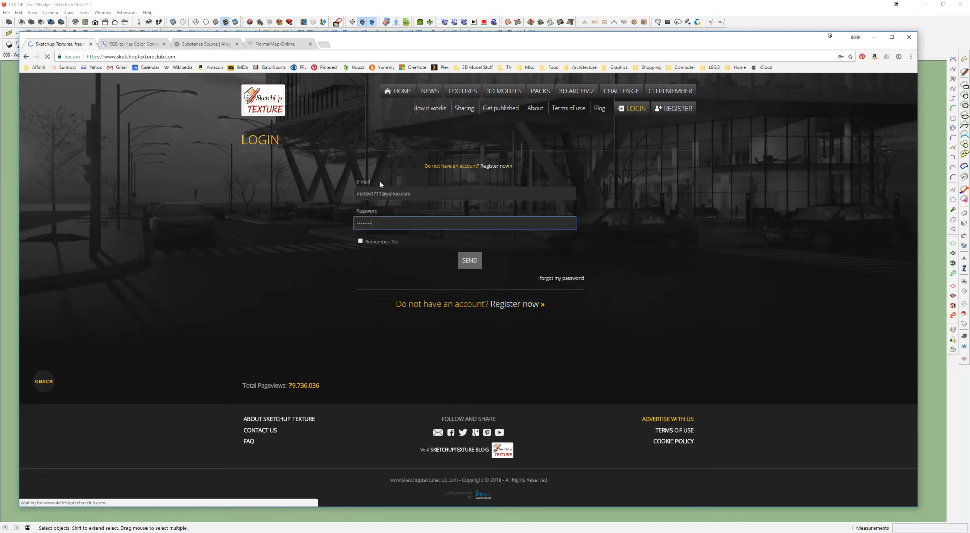
Step: Look over the member home page and open the Bricks category under Architecture in the texture library
scroll(427, 243, down, 2)
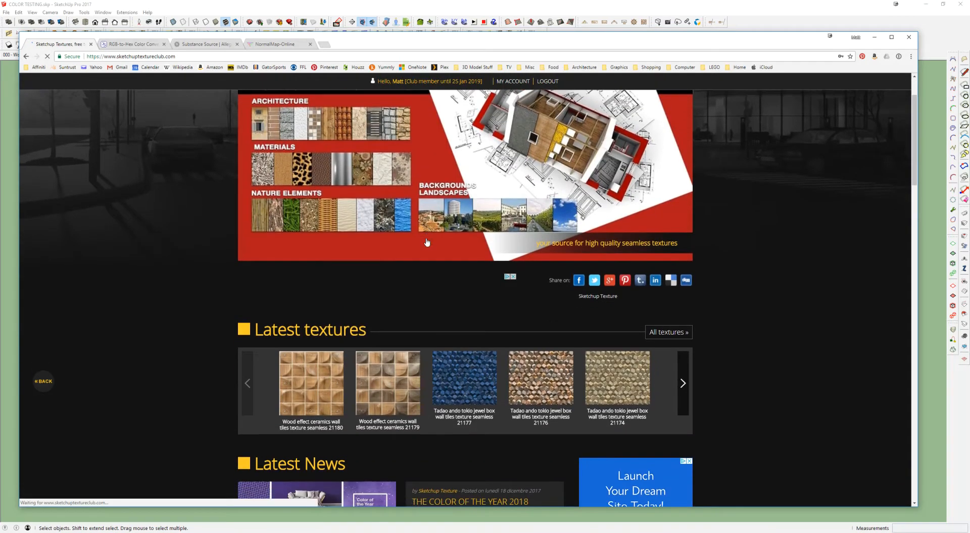
scroll(427, 242, down, 4)
scroll(425, 239, up, 5)
scroll(355, 218, up, 1)
click(512, 106)
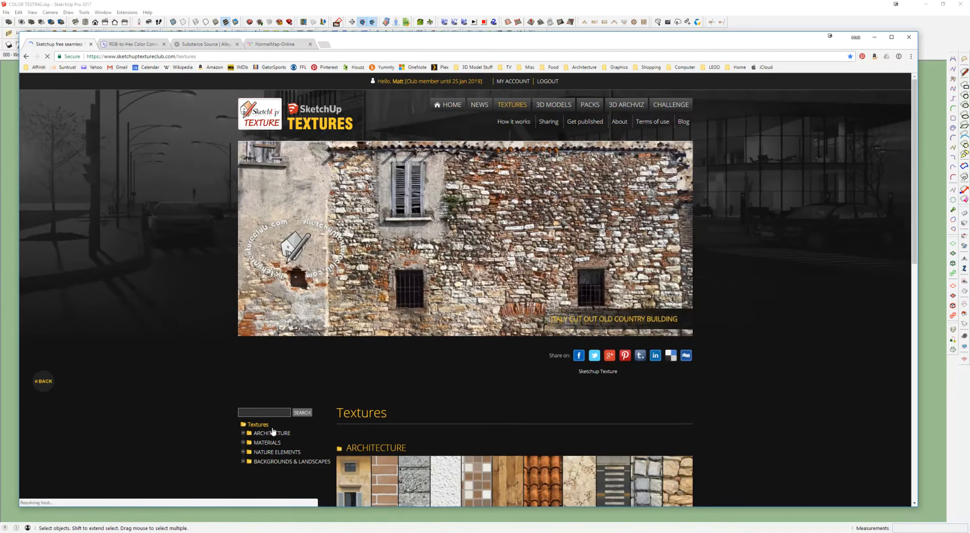
scroll(425, 396, down, 2)
click(243, 358)
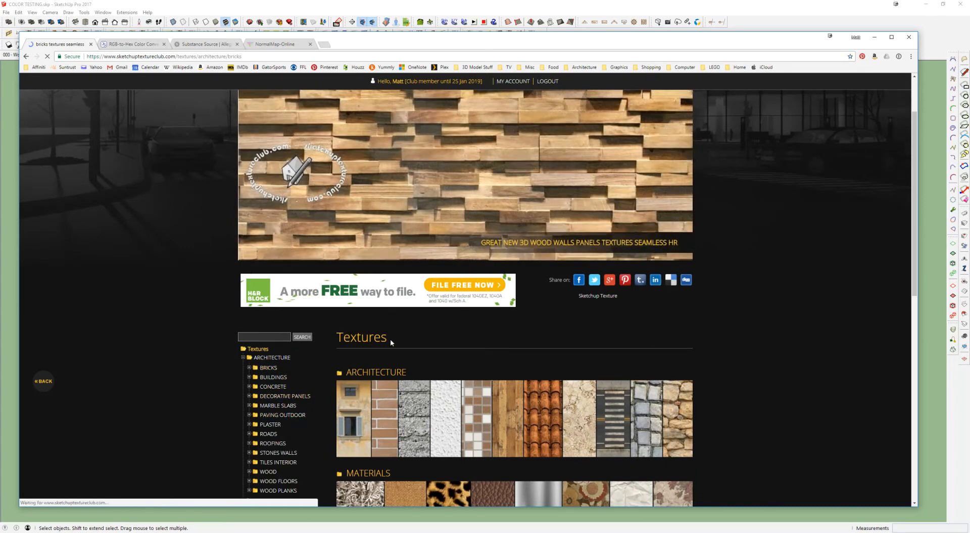
Step: Open Old bricks texture seamless 00335 from the Old bricks category and highlight the HR version's pixel resolution
scroll(443, 328, down, 3)
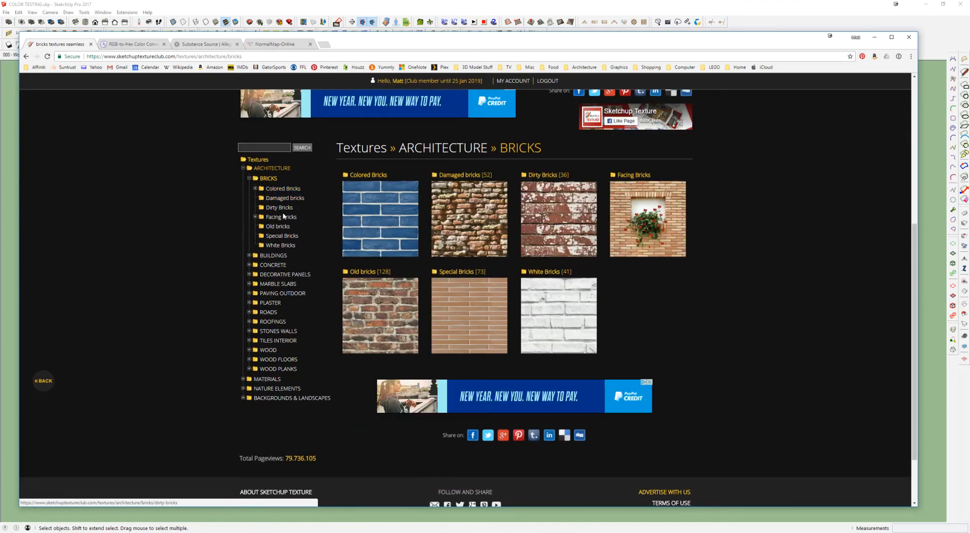
click(278, 227)
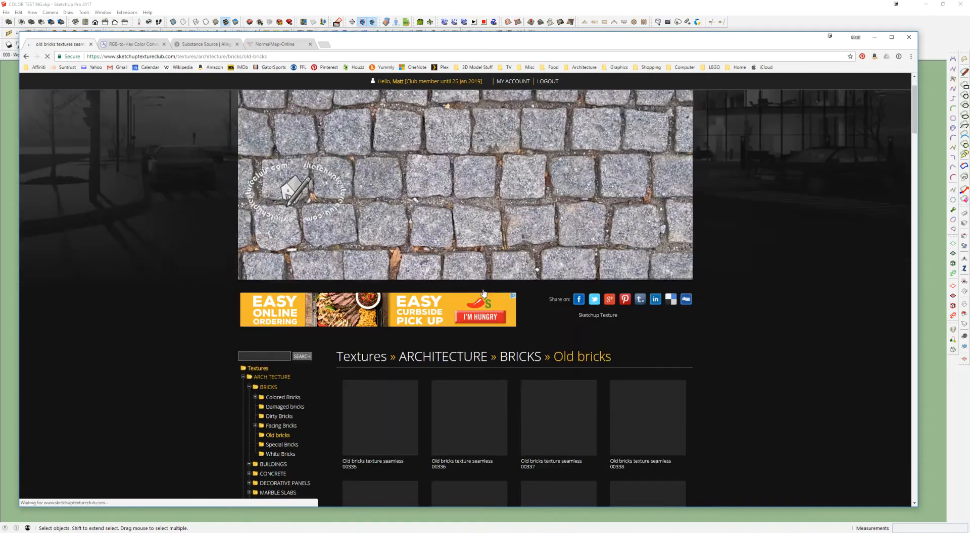
scroll(399, 202, down, 5)
click(401, 179)
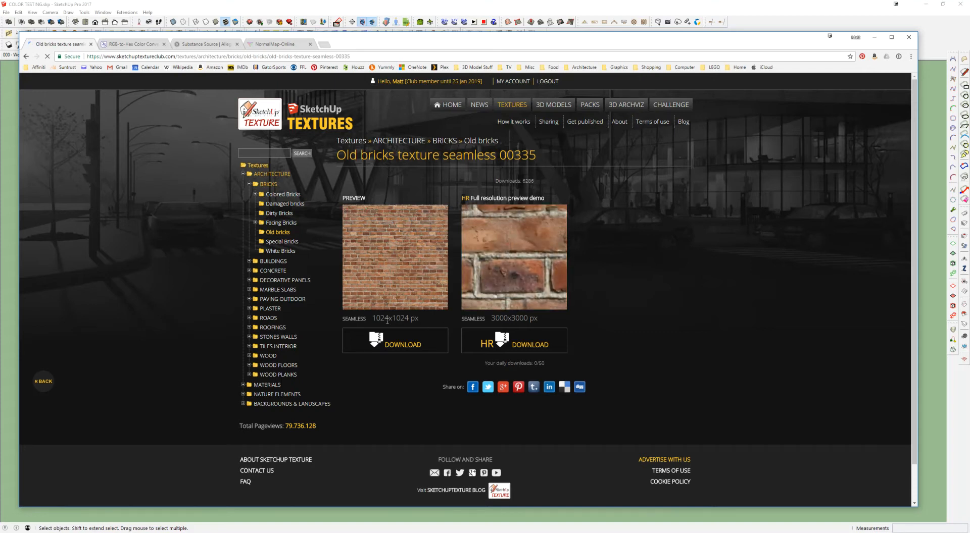
drag(492, 319, 528, 318)
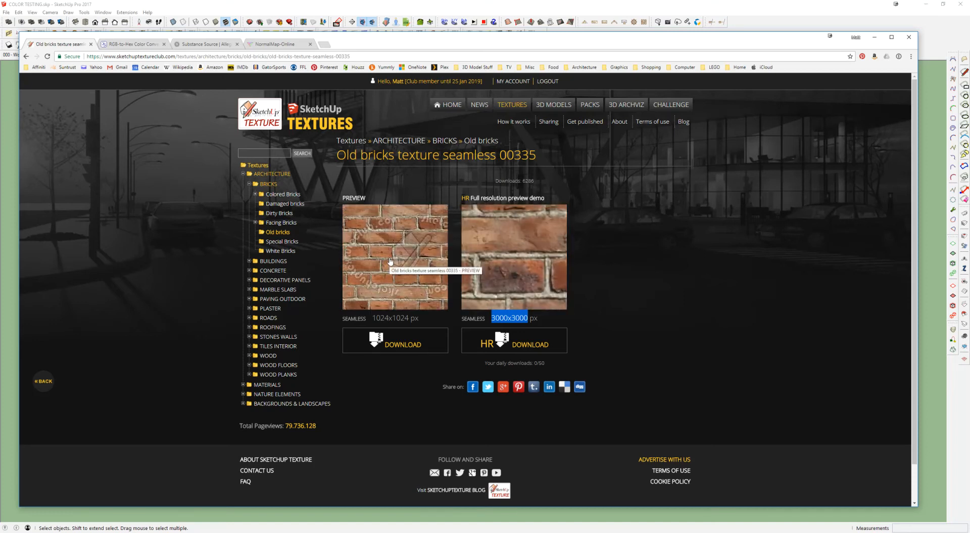
Step: Switch to the Substance Source site and open the Rusted Painted Metal material from the featured assets
click(639, 282)
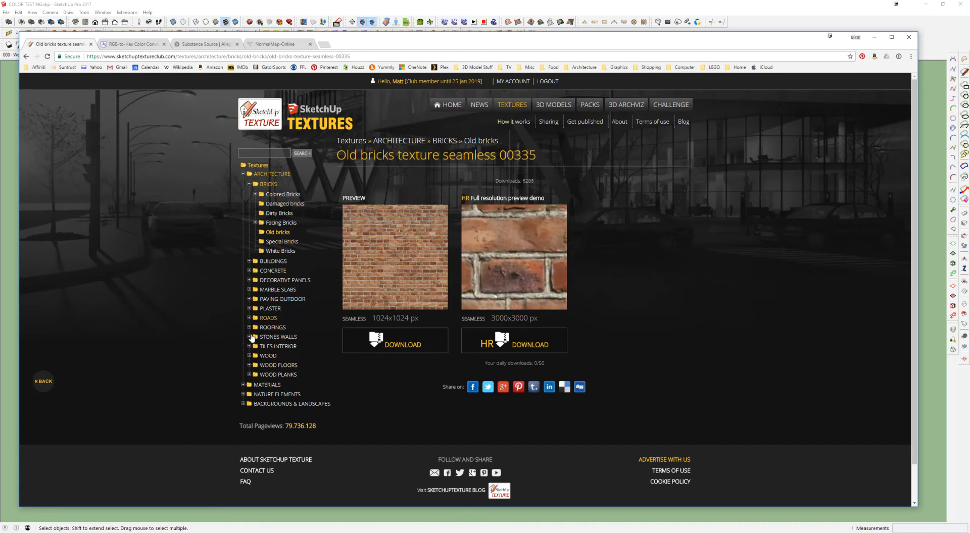
click(212, 44)
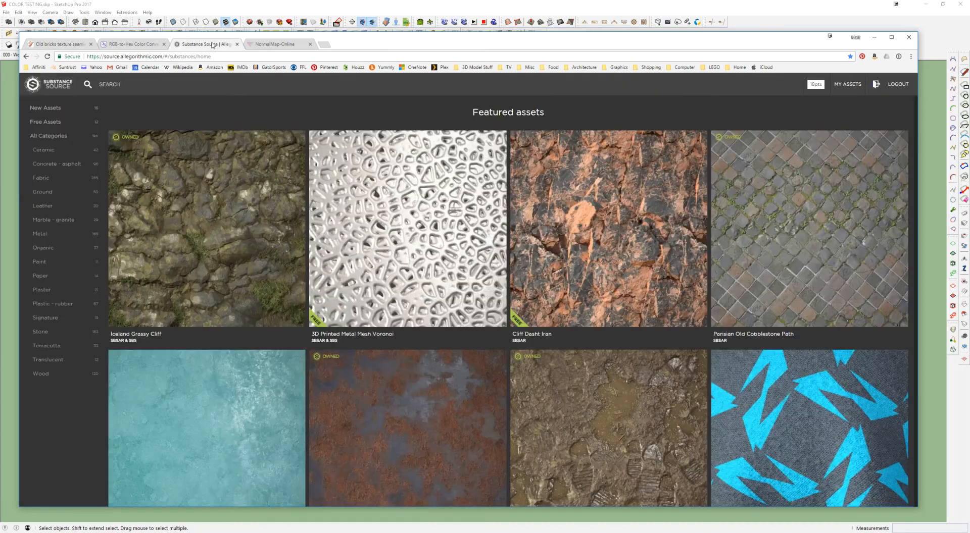
mouse_move(358, 240)
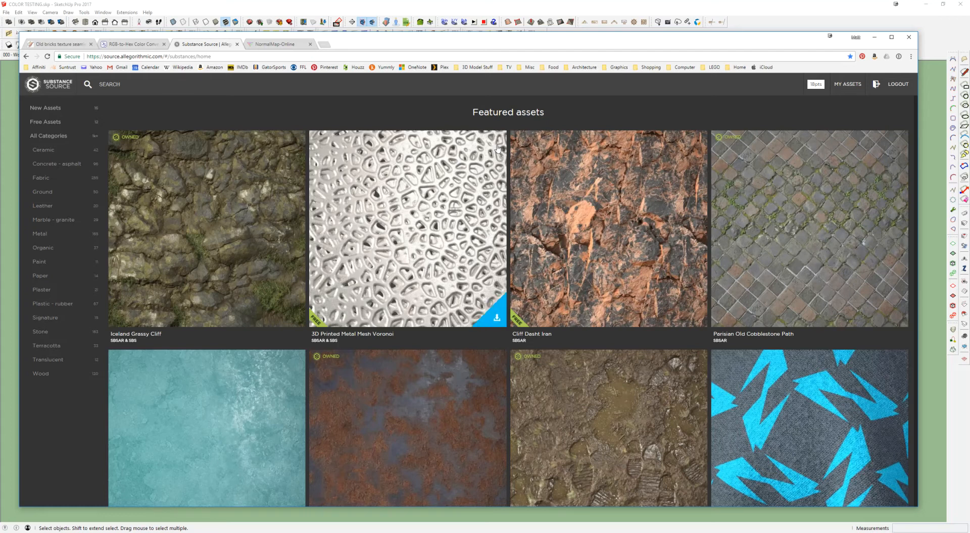
scroll(450, 116, down, 1)
scroll(450, 115, down, 1)
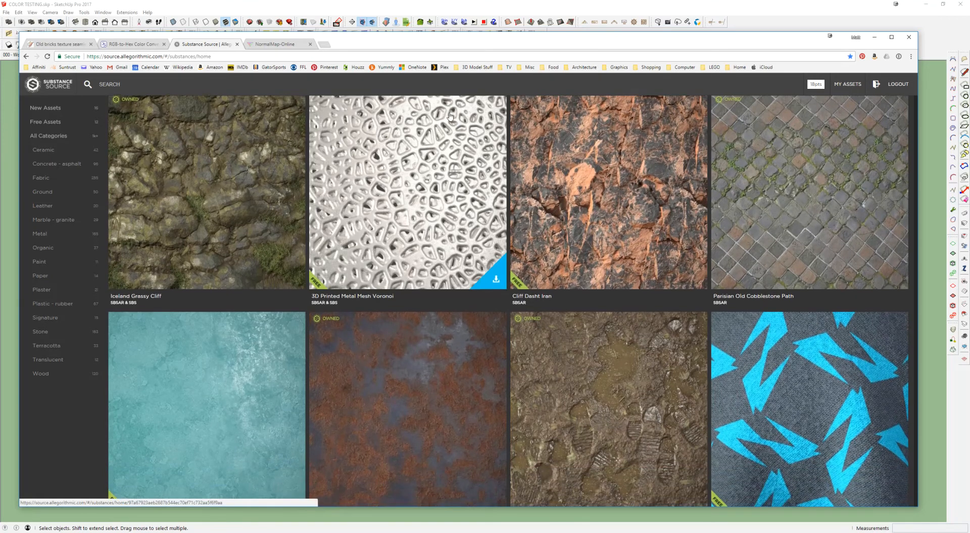
scroll(452, 148, down, 1)
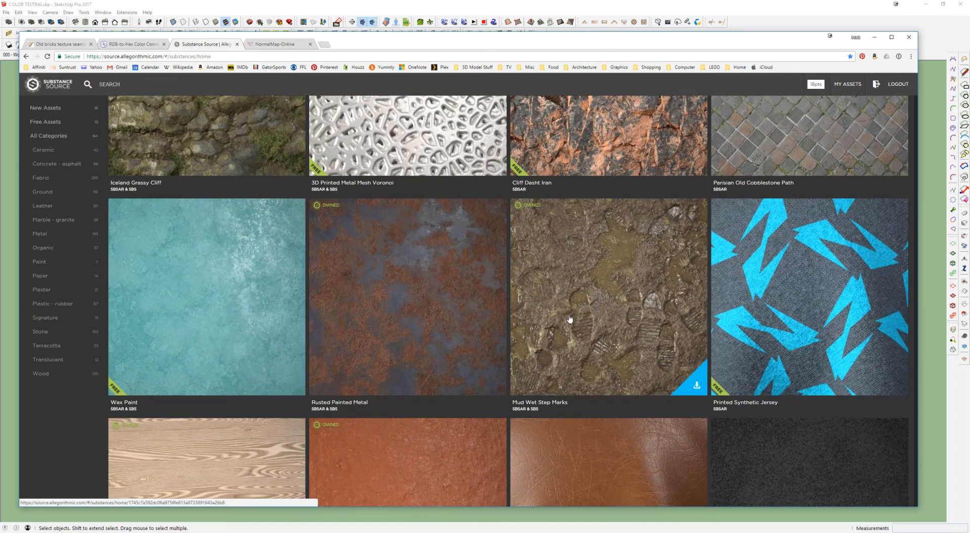
scroll(441, 331, down, 1)
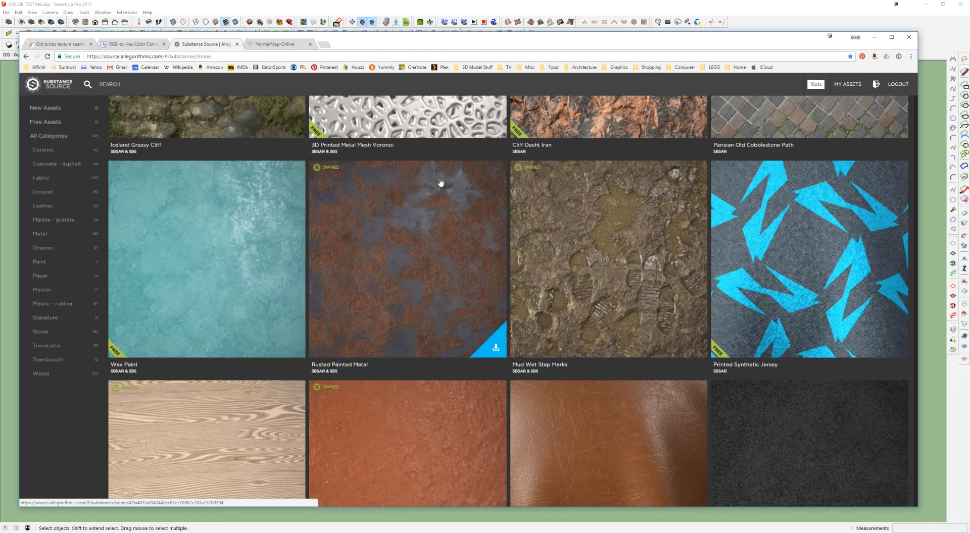
click(417, 211)
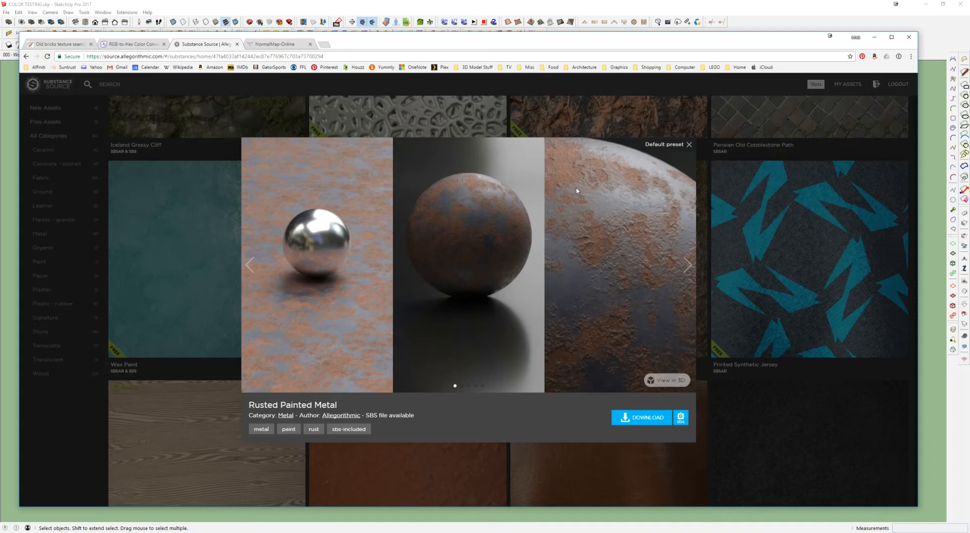
Step: Look through the Rusted Painted Metal preview images, including its texture maps and the rusted and eroded paint presets
click(250, 265)
click(684, 265)
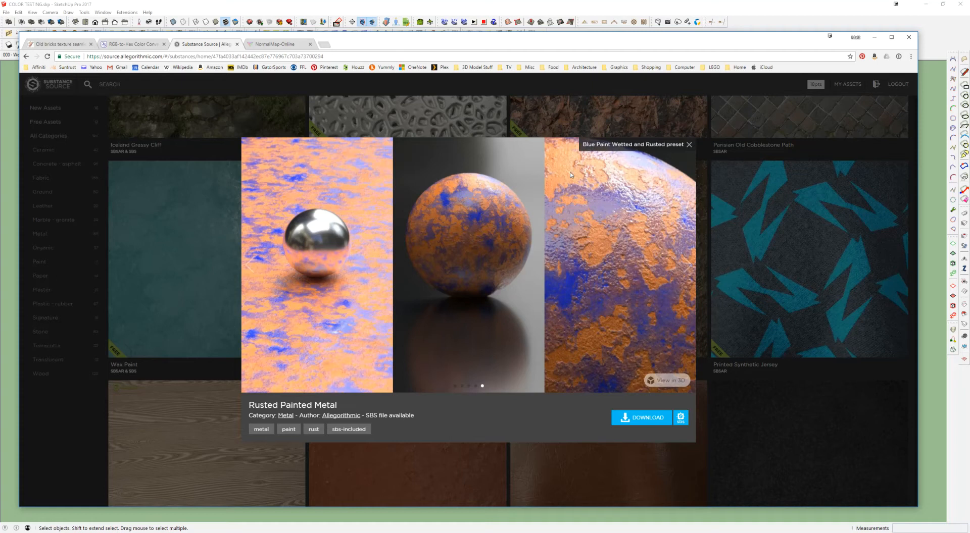
click(688, 266)
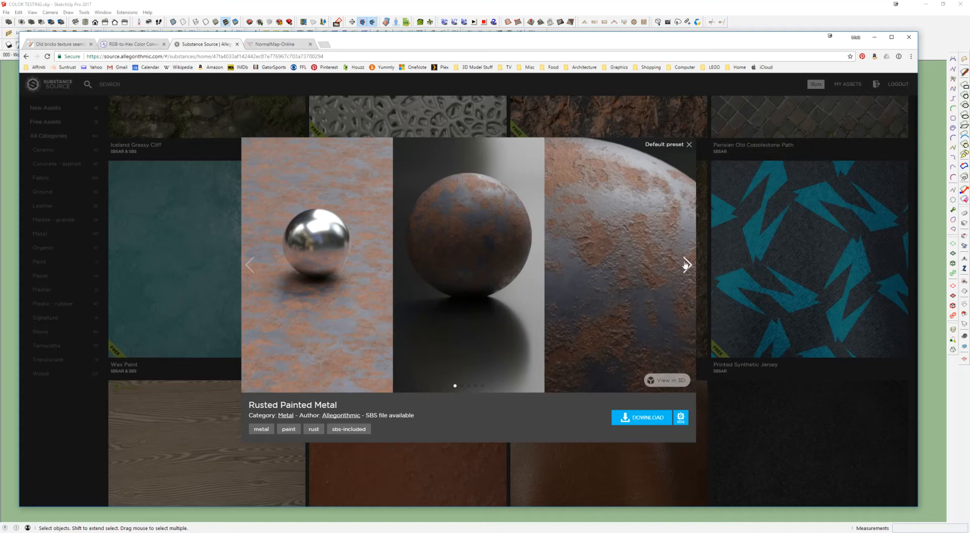
click(686, 265)
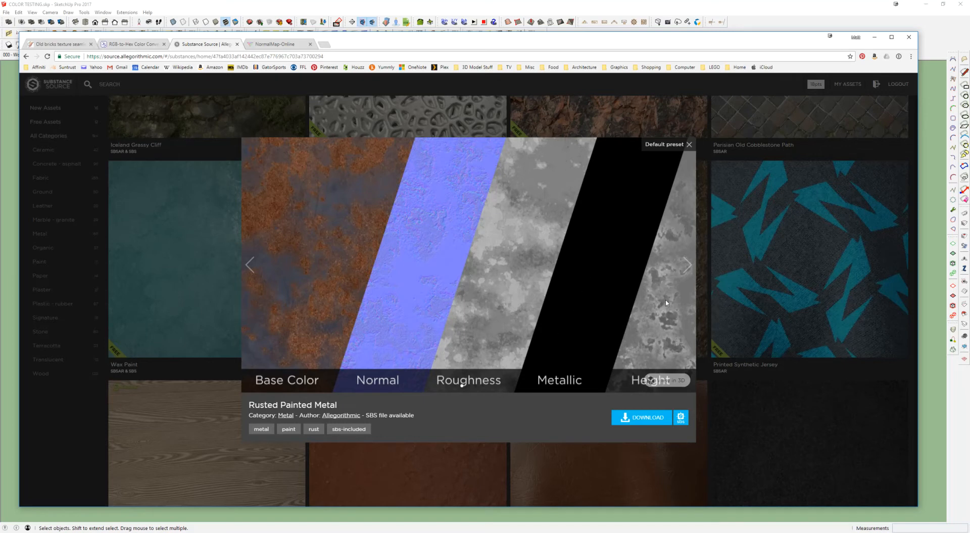
click(687, 266)
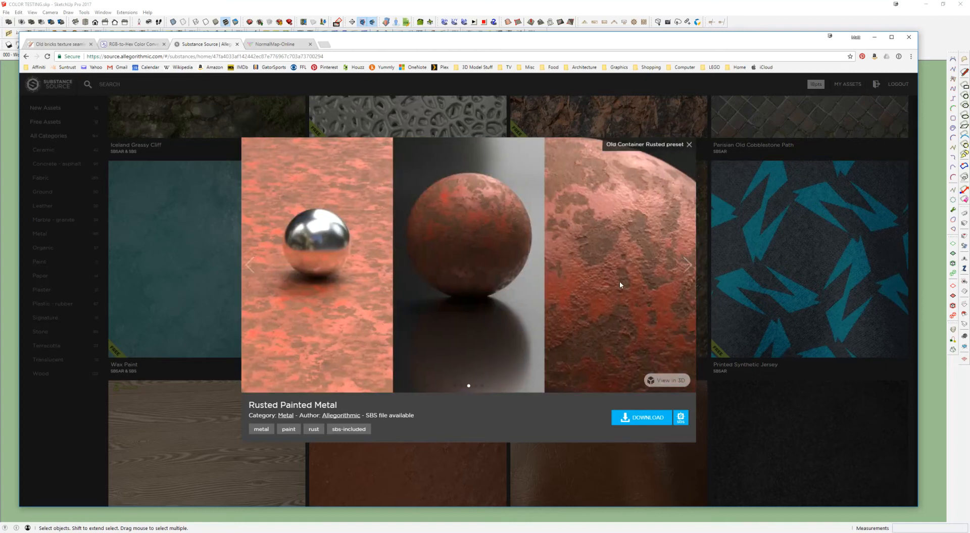
click(687, 266)
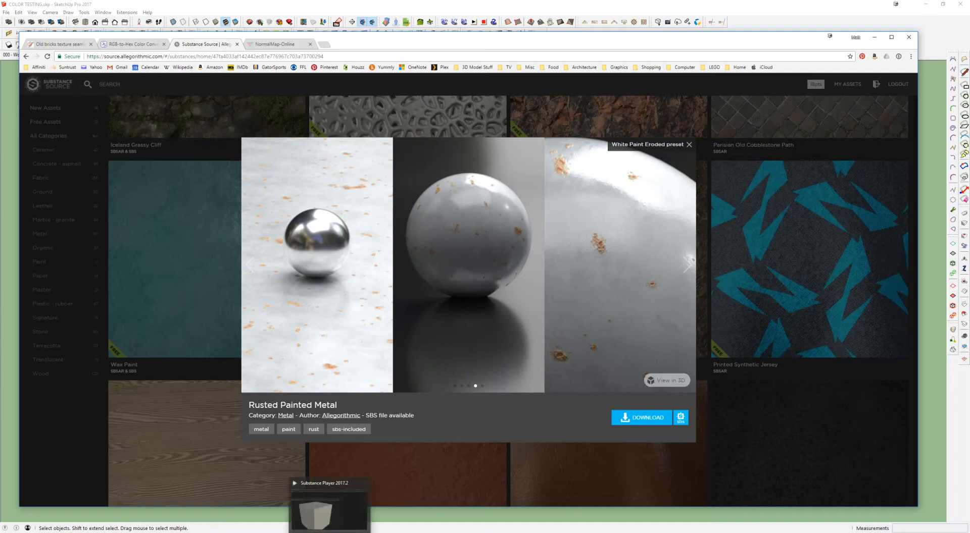
Step: Switch to Substance Player and open rusted_painted_metal.sbsar from the rusted_painted_metal folder inside the Substance materials folder
click(330, 532)
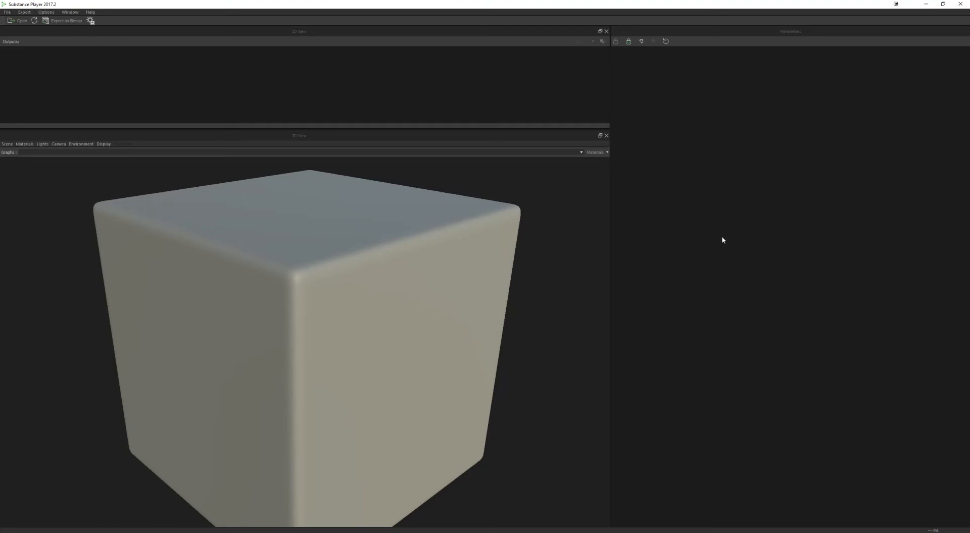
click(20, 21)
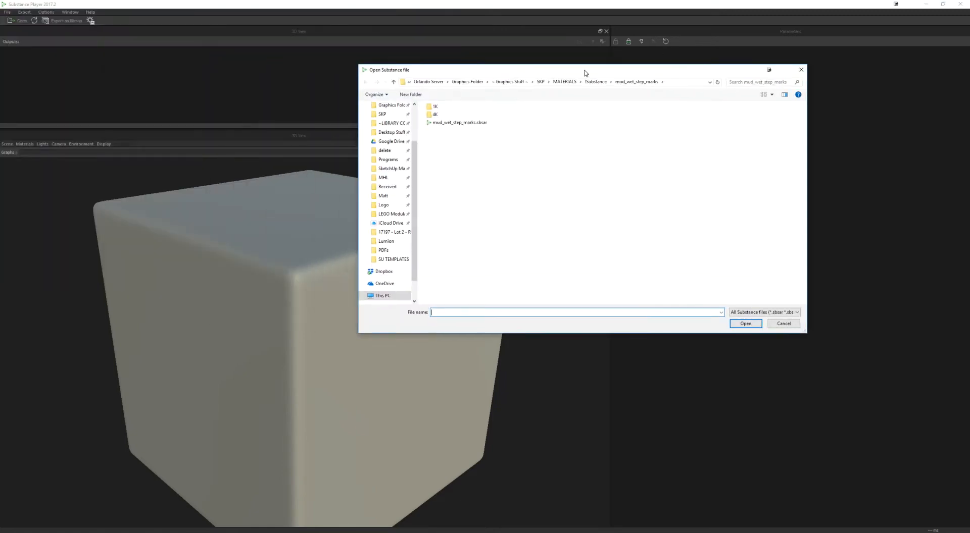
click(596, 85)
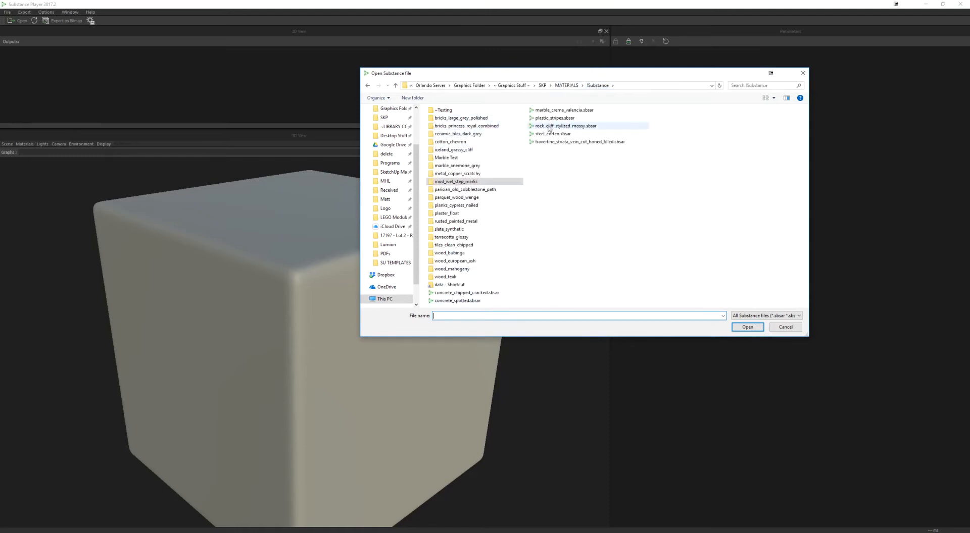
click(636, 235)
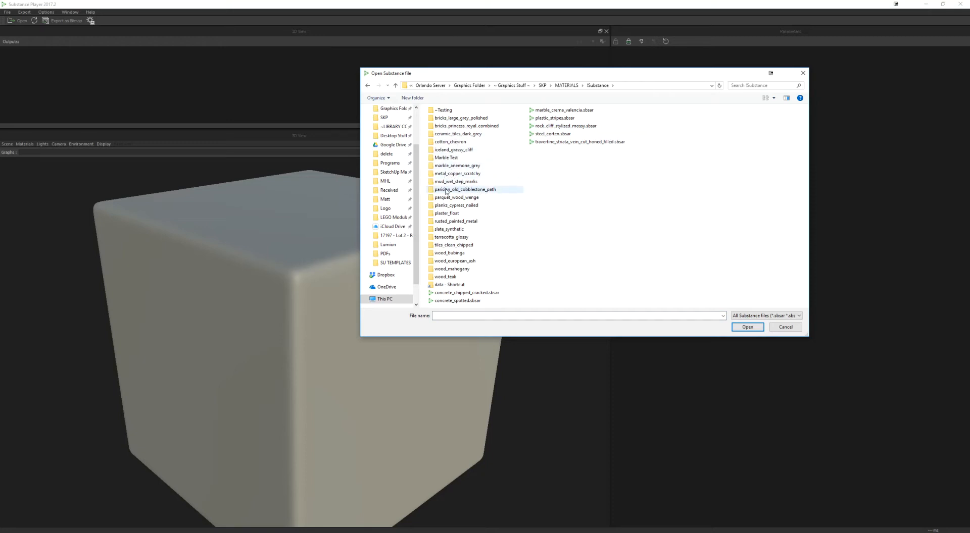
key(alt+Tab)
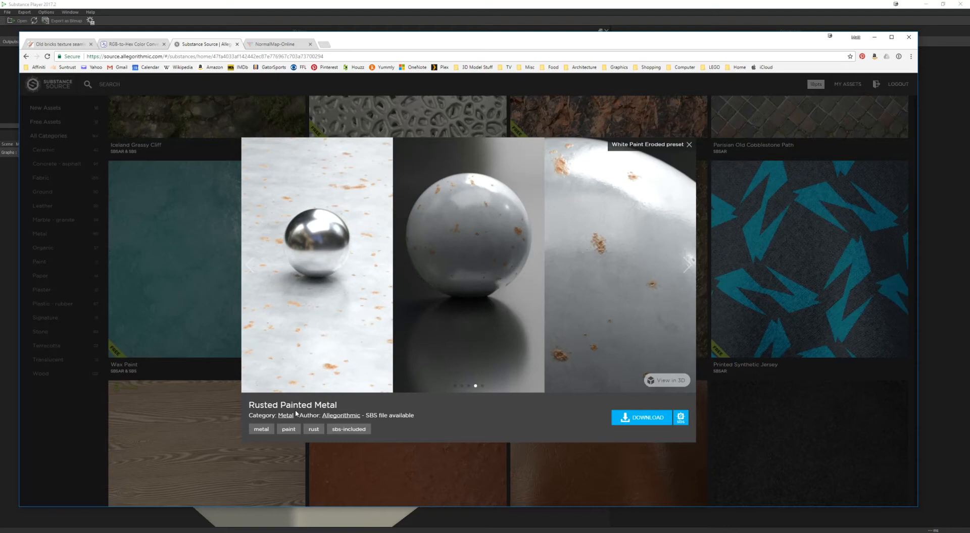
key(alt+Tab)
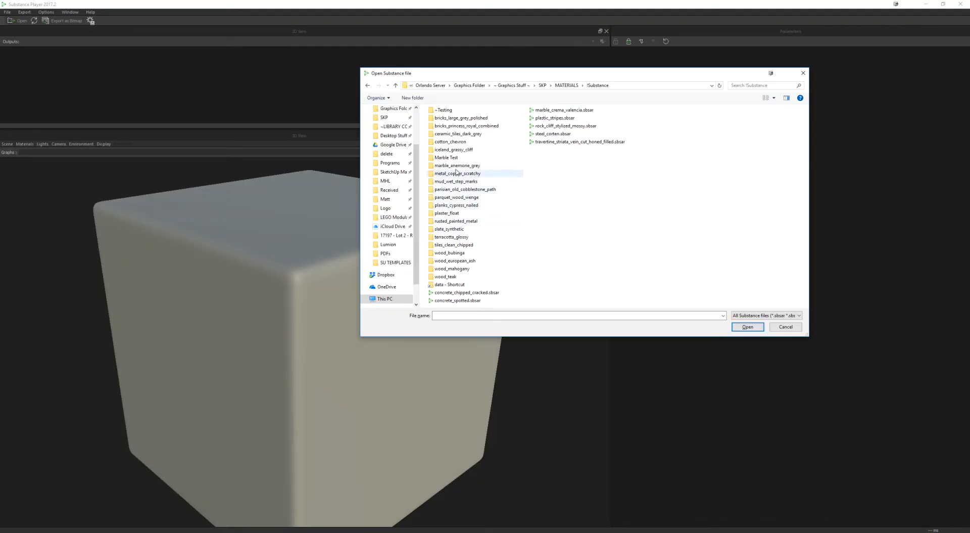
double_click(455, 221)
click(455, 130)
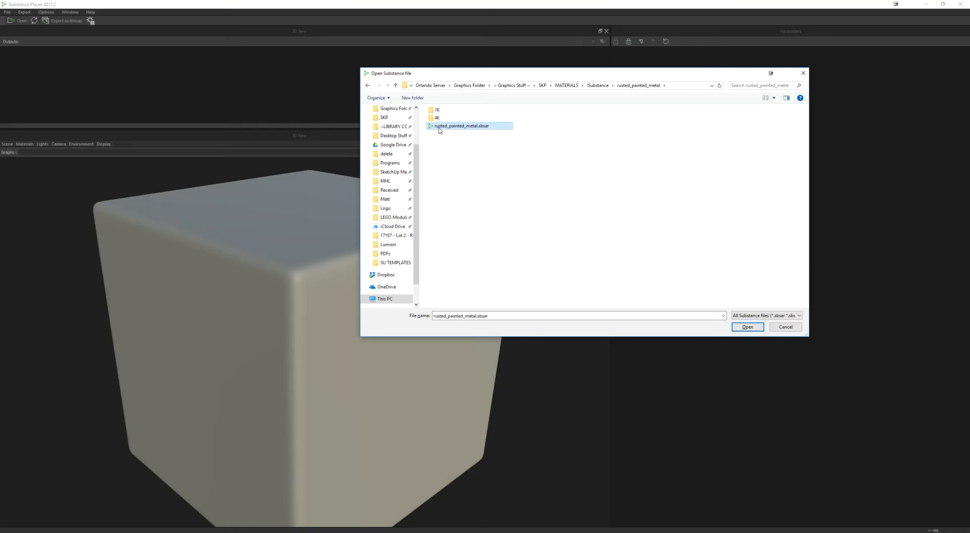
double_click(475, 128)
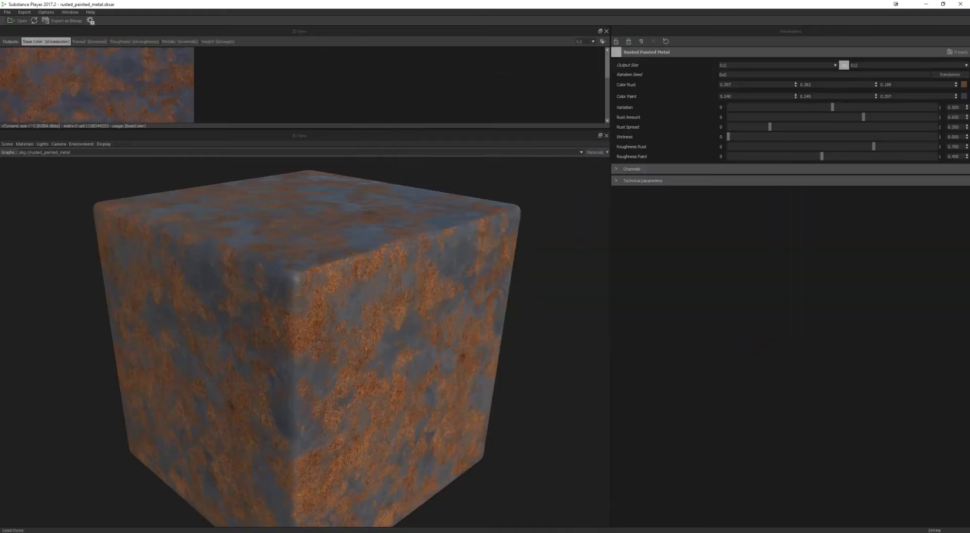
Step: Turn on the Glossiness channel of Rusted Painted Metal and turn off Roughness, Metallic and Height
drag(392, 286, 352, 191)
drag(299, 129, 304, 321)
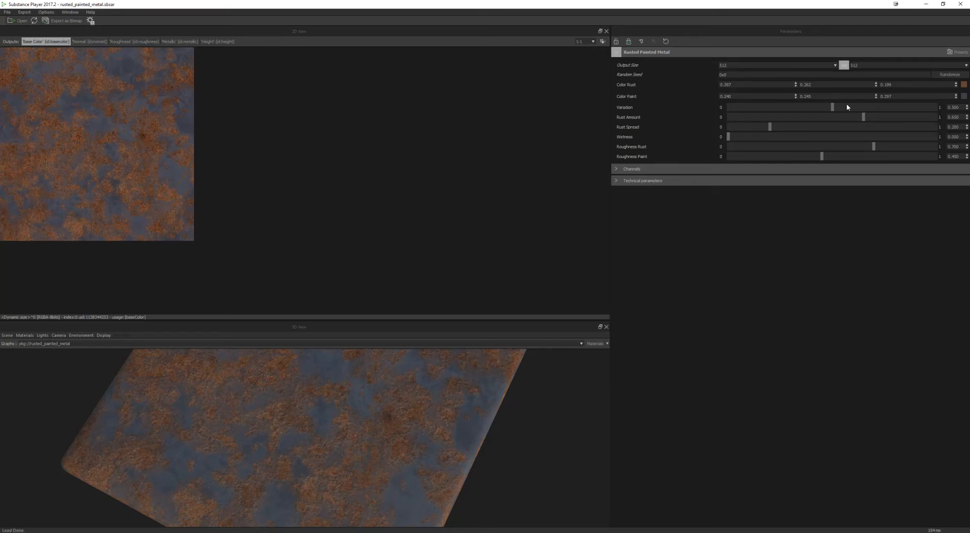
click(617, 170)
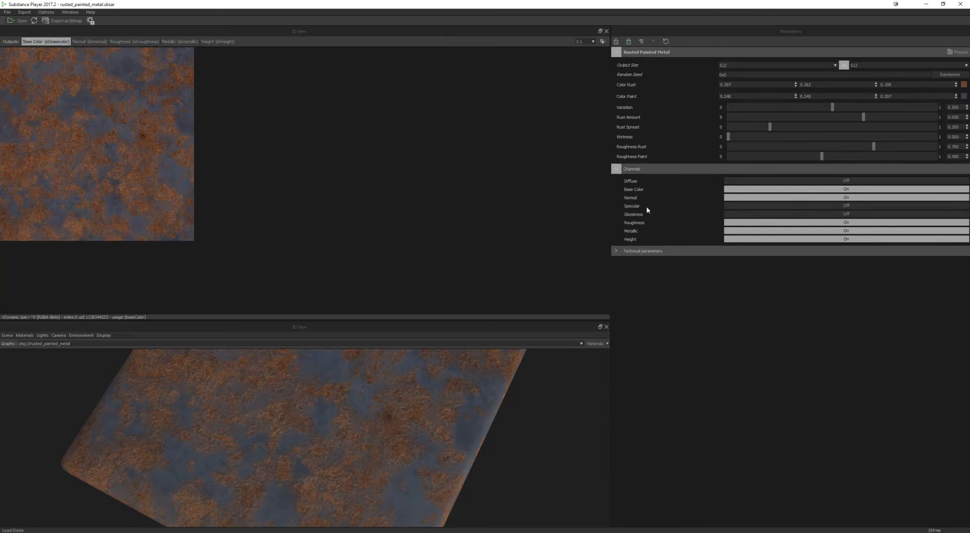
click(846, 215)
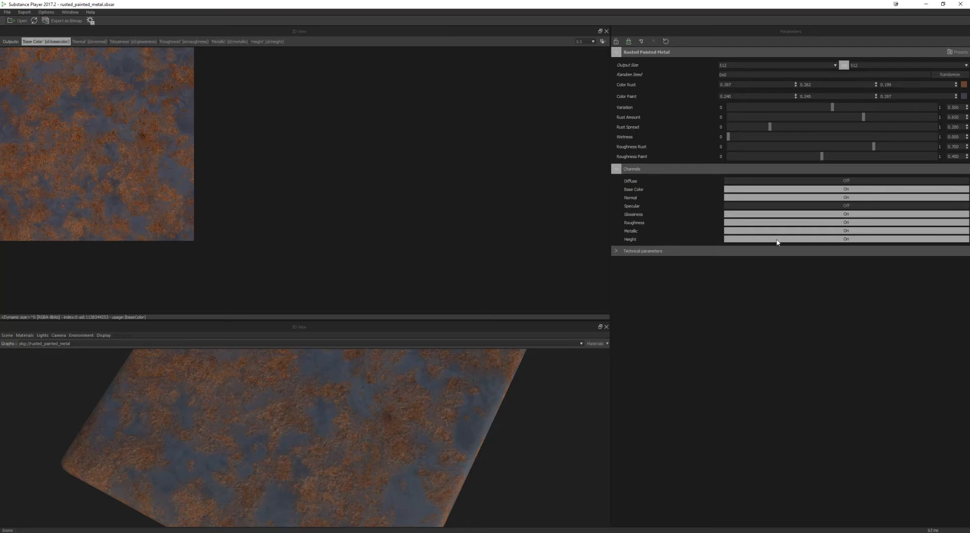
click(818, 223)
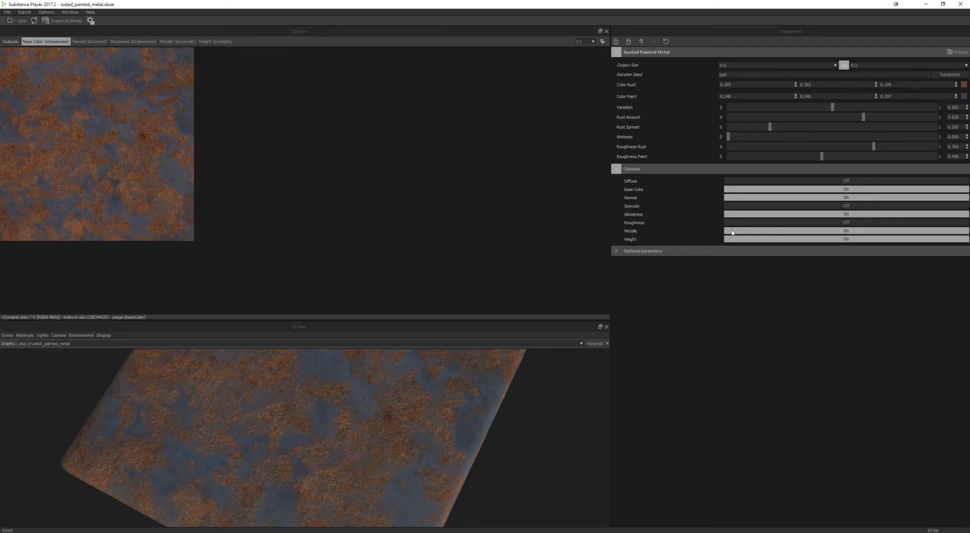
click(753, 231)
click(747, 239)
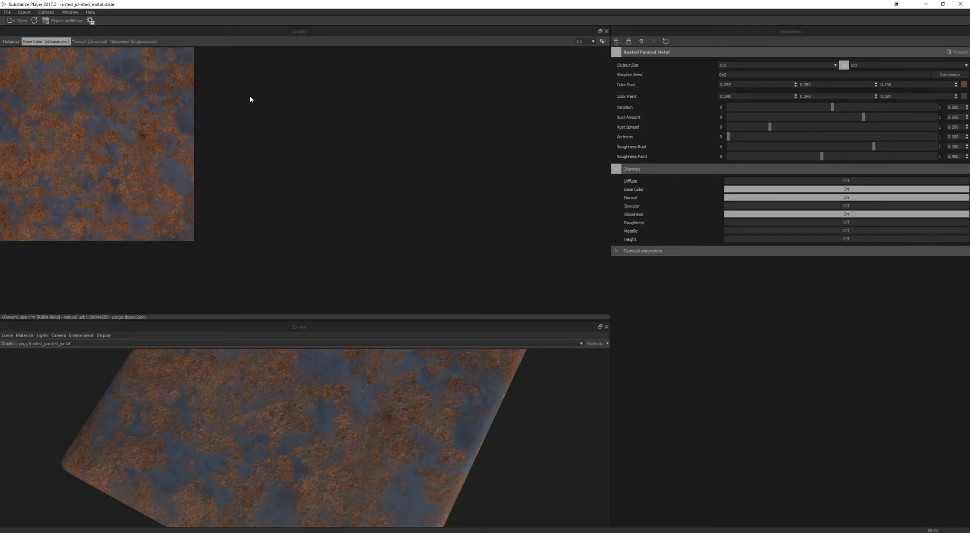
click(620, 168)
Step: Inspect the material on a larger 3D cube preview and compare its Normal, Glossiness and Base Color output maps
drag(434, 442, 417, 352)
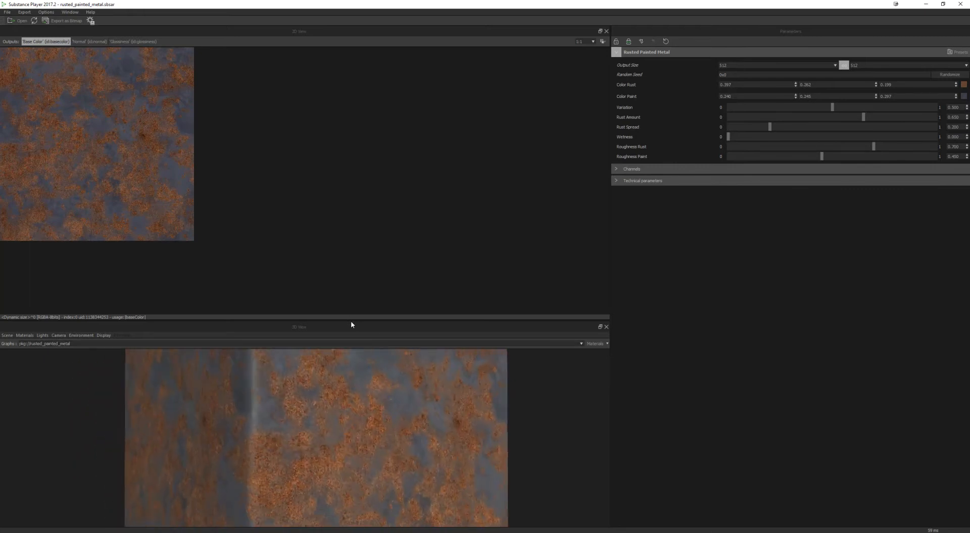
drag(351, 321, 357, 190)
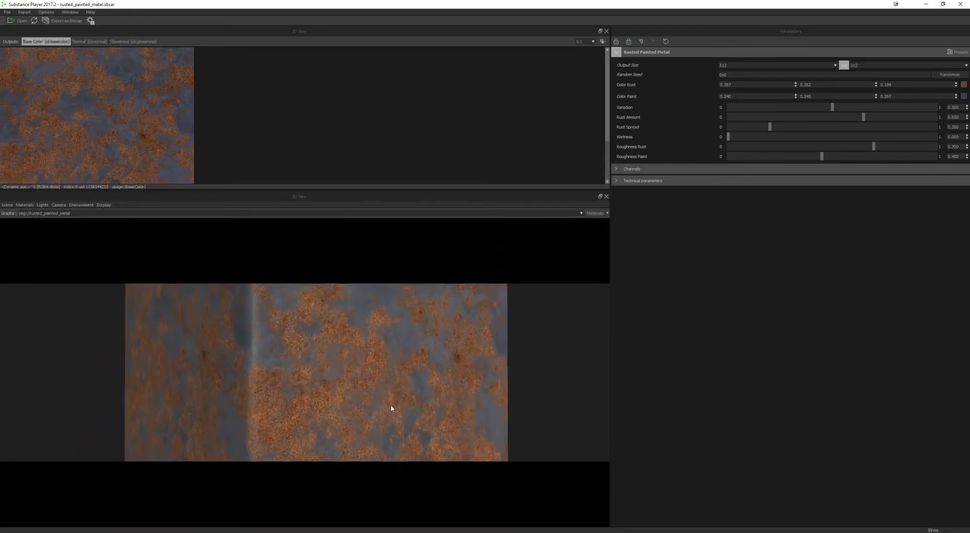
drag(405, 396, 317, 255)
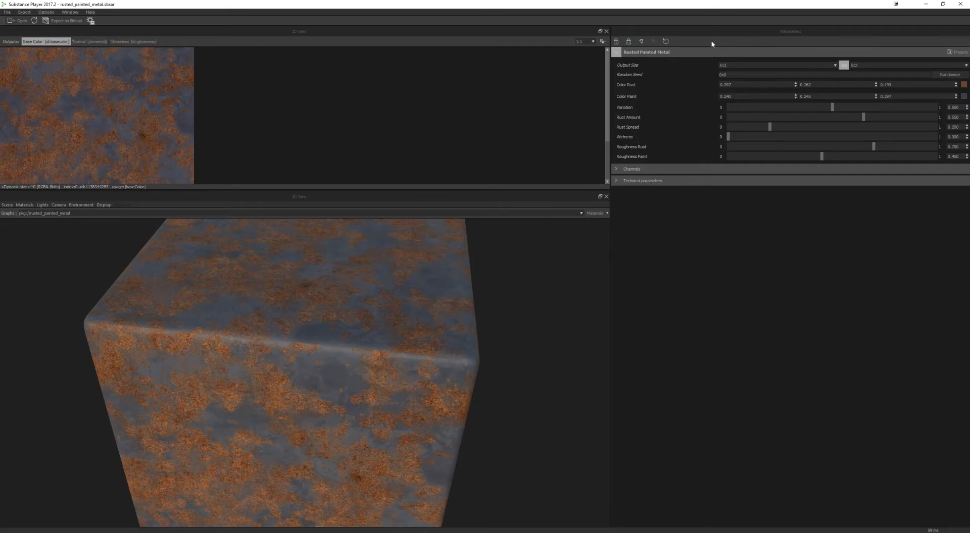
click(102, 43)
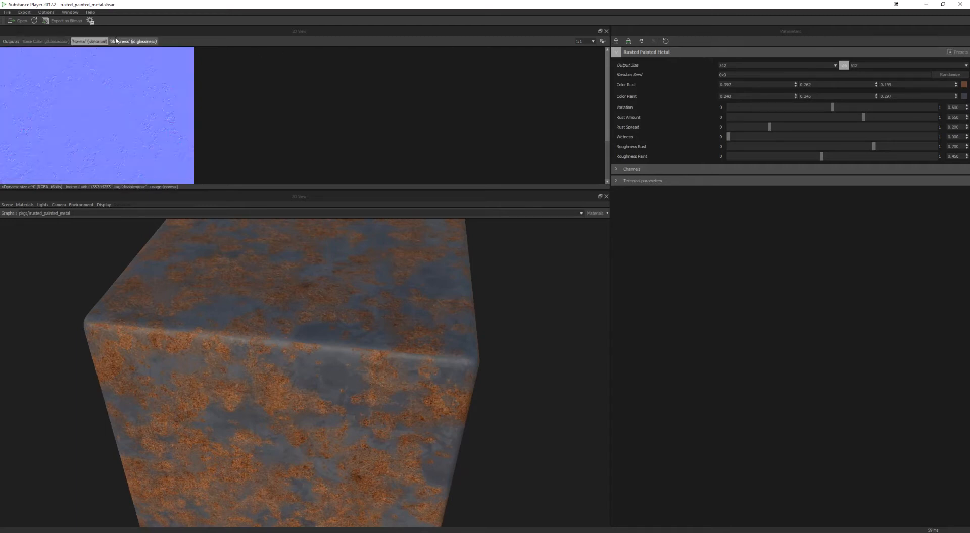
click(122, 42)
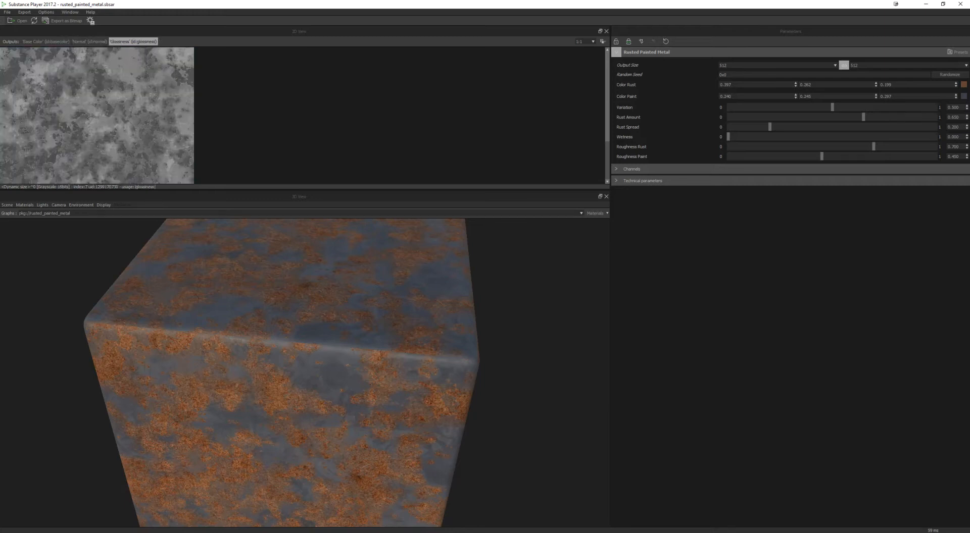
click(46, 42)
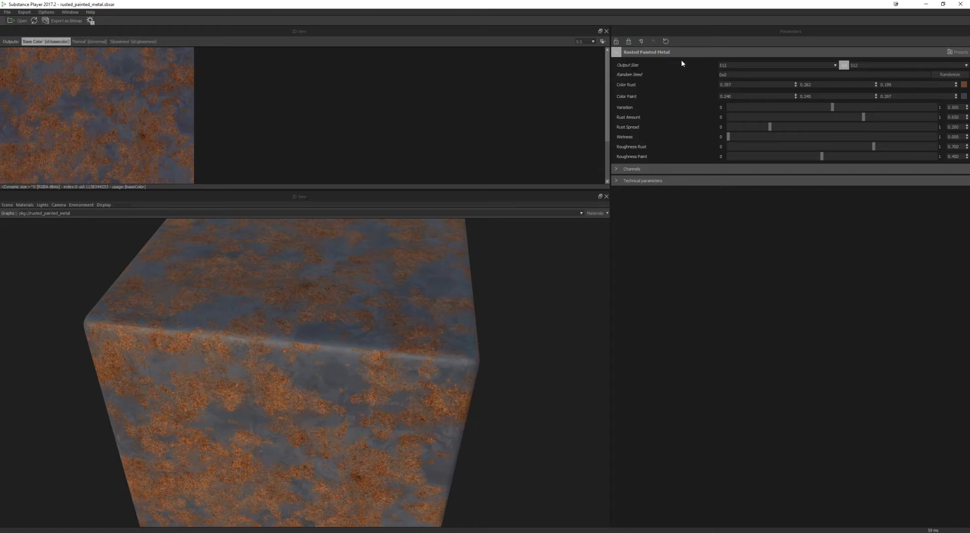
Step: Set the material's output size to 4096 by 4096 and enlarge the 2D view of the Base Color map
click(733, 66)
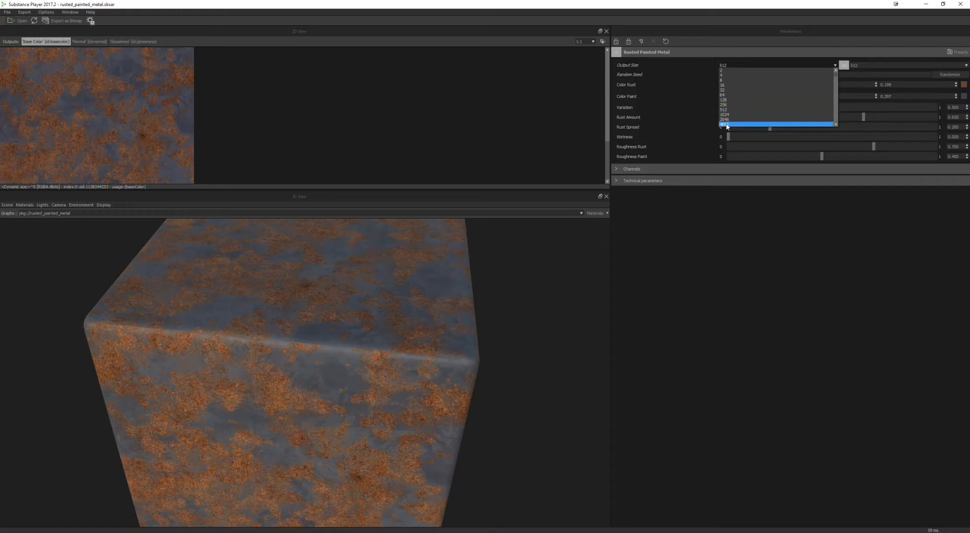
click(731, 125)
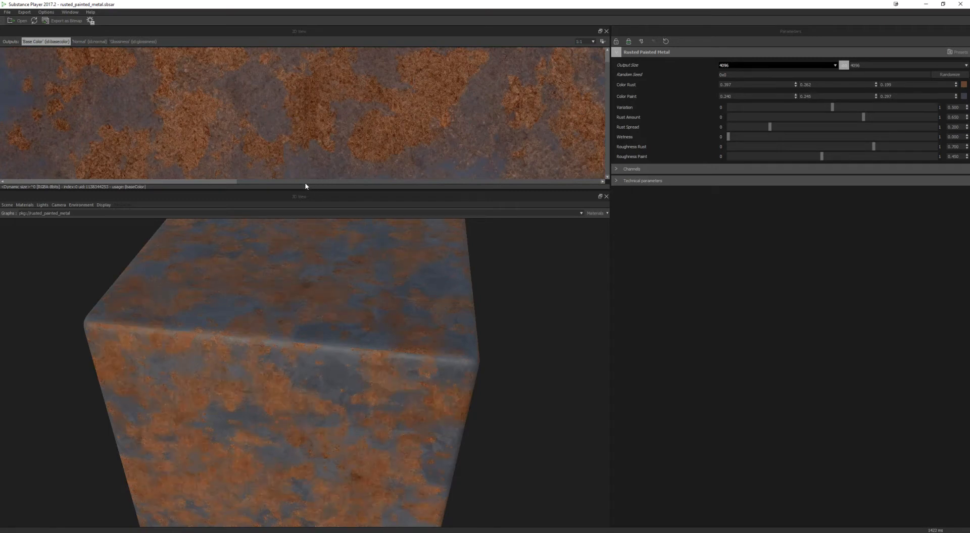
drag(305, 190, 306, 459)
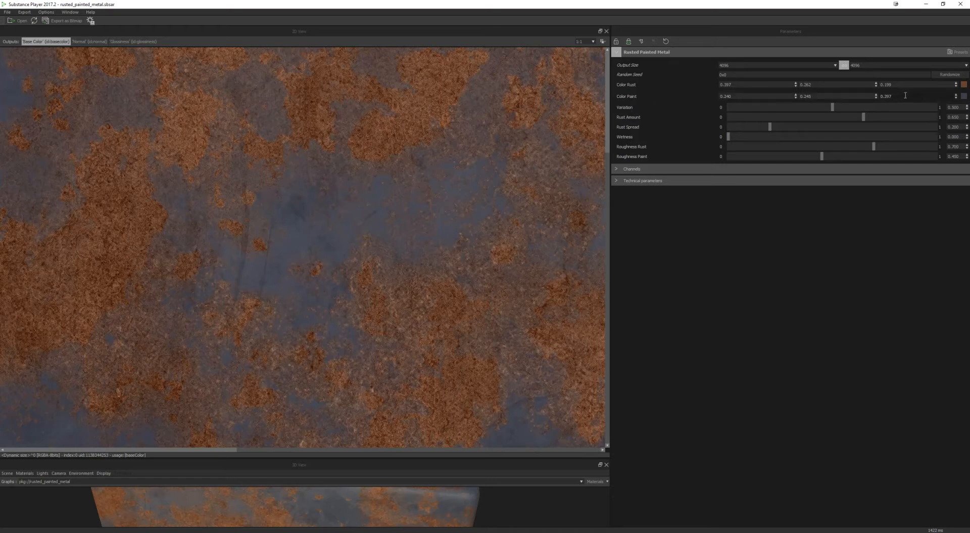
Step: Set the Color Paint of Rusted Painted Metal to a medium blue of 0.254, 0.277, 0.517 and close the colour editor
click(963, 97)
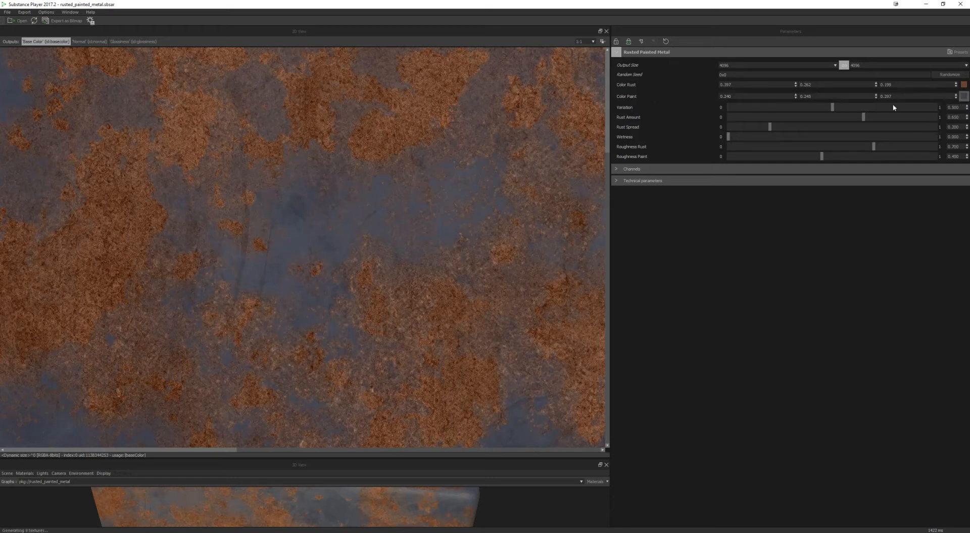
click(542, 307)
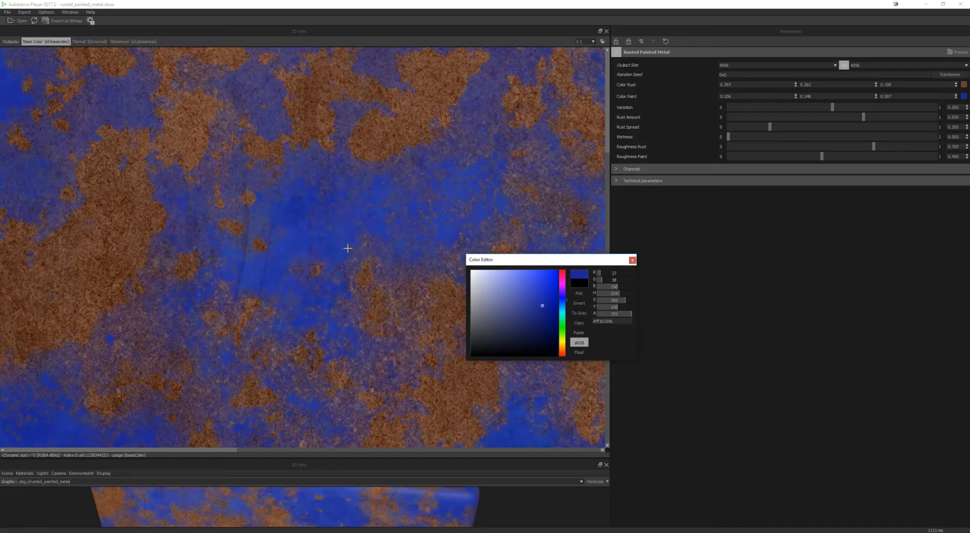
click(517, 308)
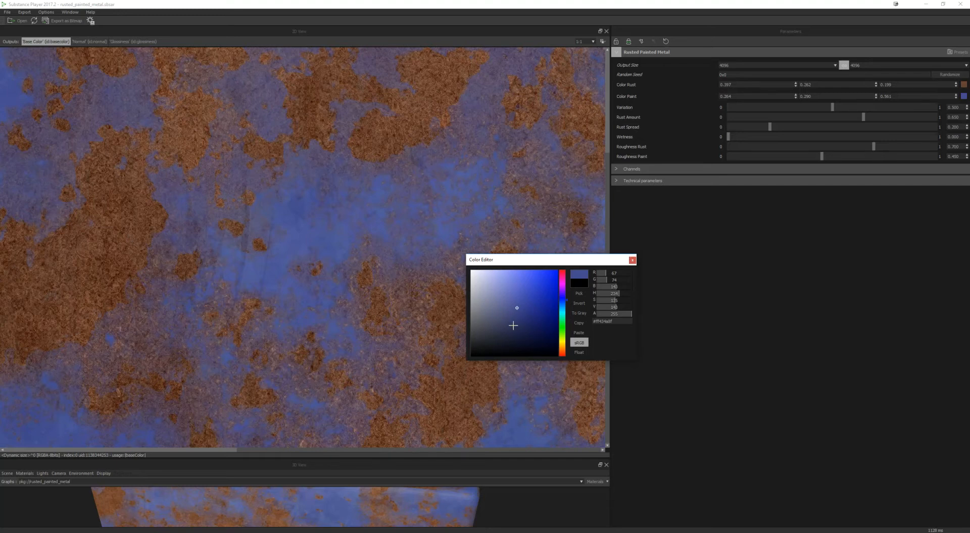
click(506, 329)
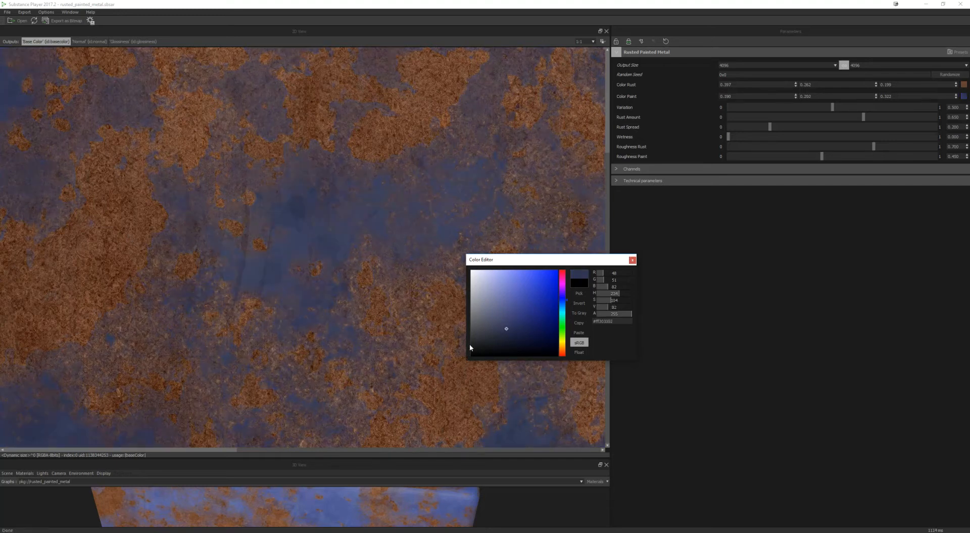
click(515, 312)
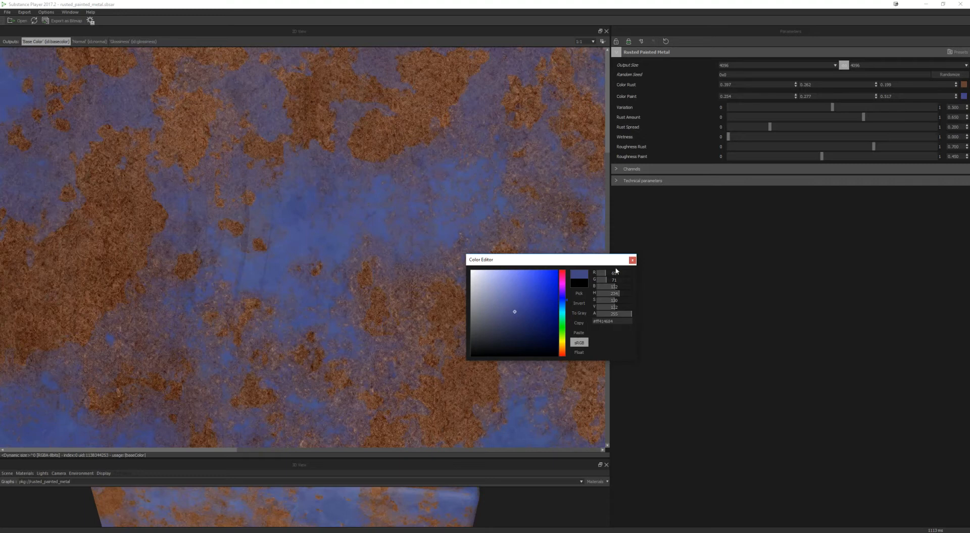
click(632, 260)
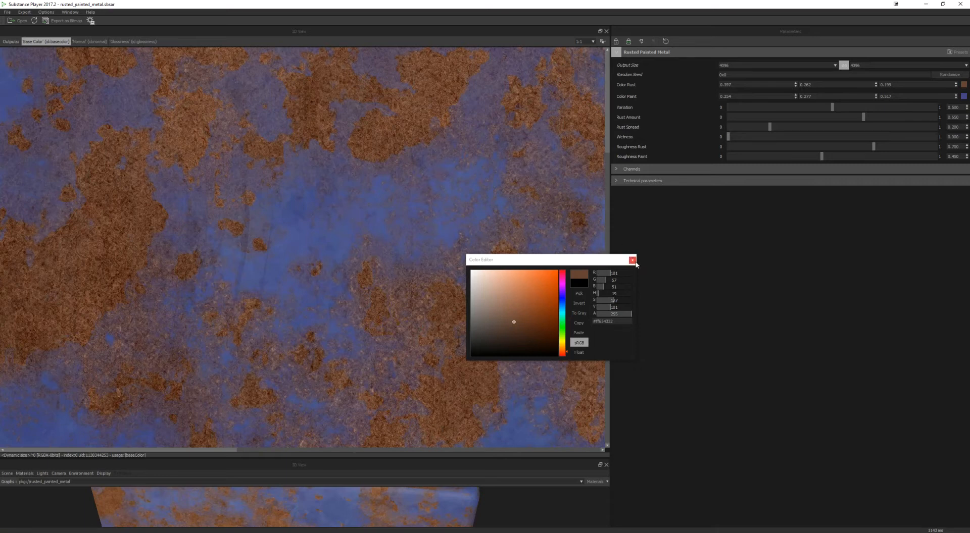
click(632, 261)
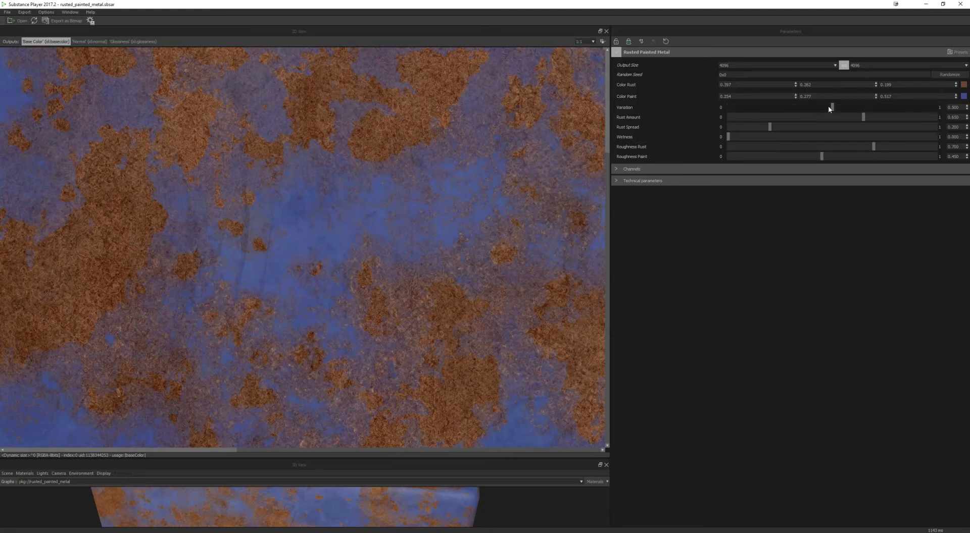
Step: Adjust Variation to about 0.55, try very low and very high Rust Amount settings, and settle Rust Amount at about 0.64
drag(833, 106, 892, 108)
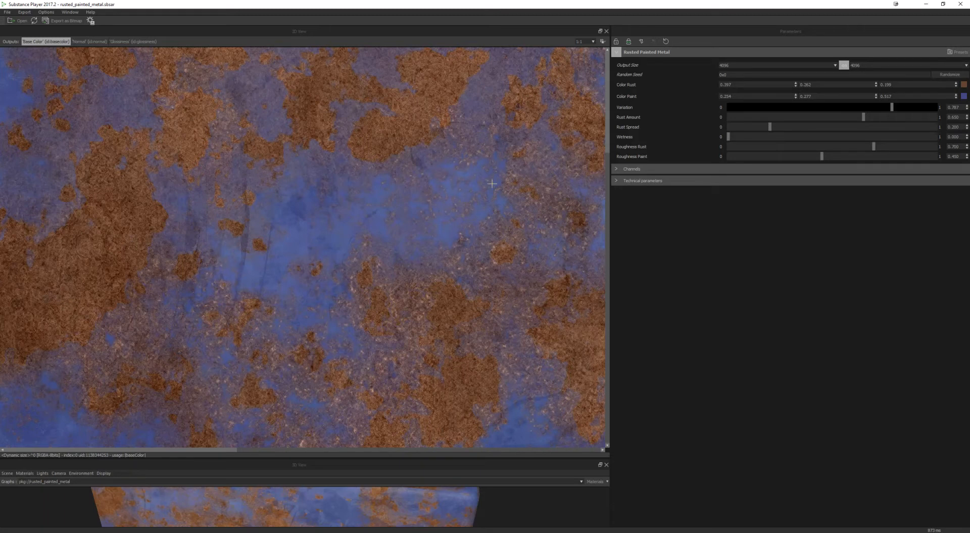
drag(892, 108, 845, 110)
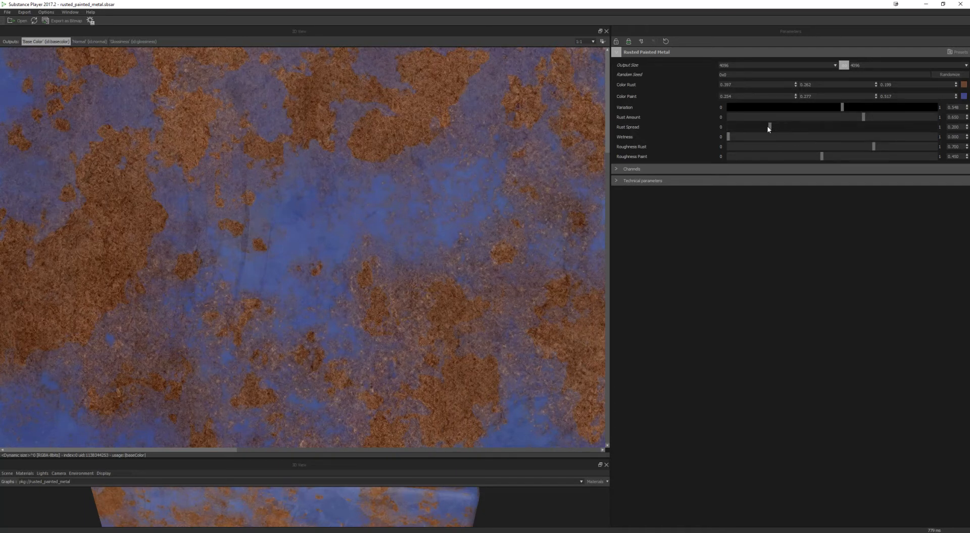
click(864, 117)
drag(743, 119, 740, 120)
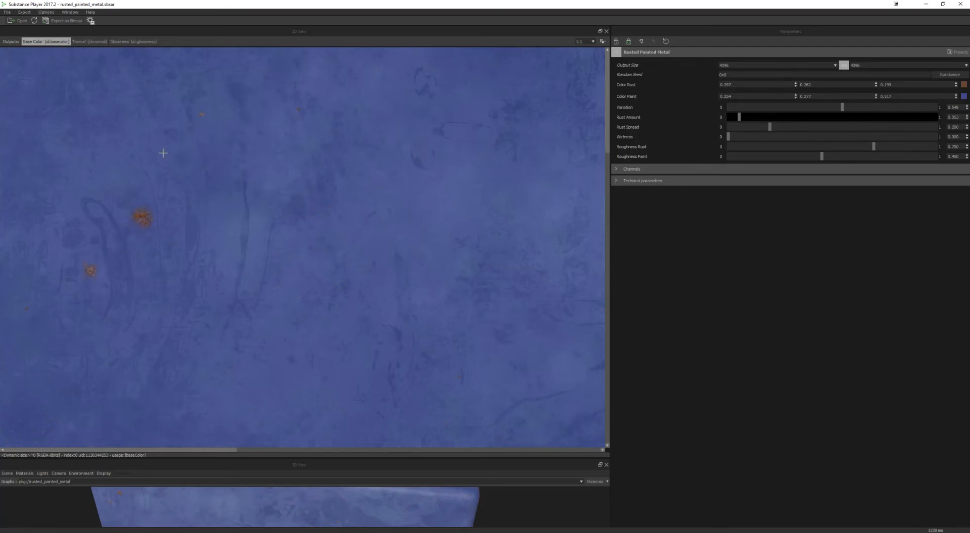
drag(741, 117, 748, 121)
drag(747, 116, 799, 116)
drag(931, 121, 933, 120)
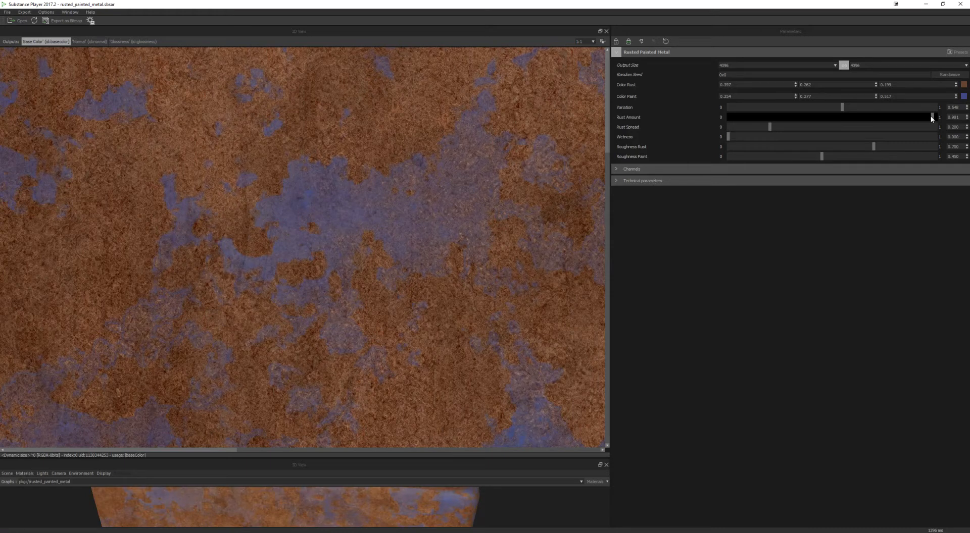
click(874, 116)
click(870, 117)
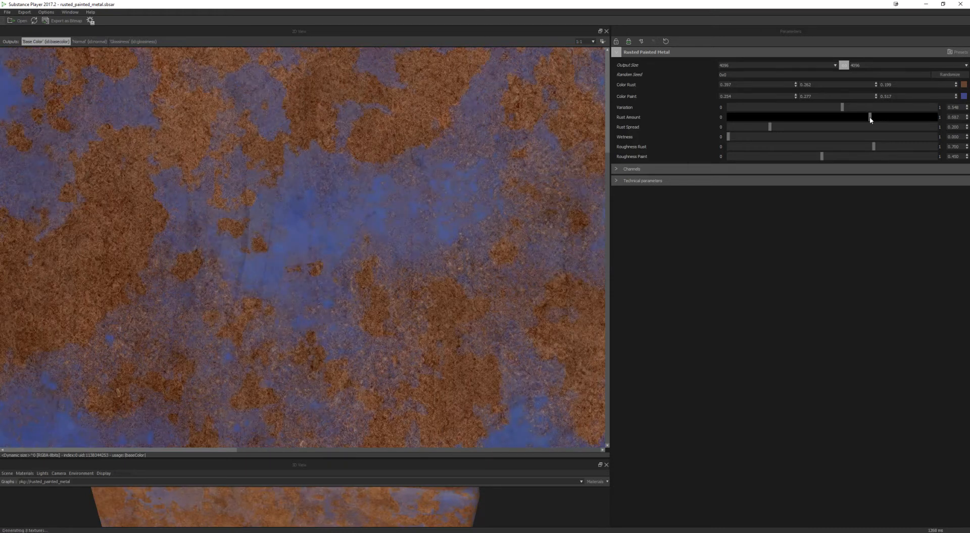
drag(870, 117, 860, 117)
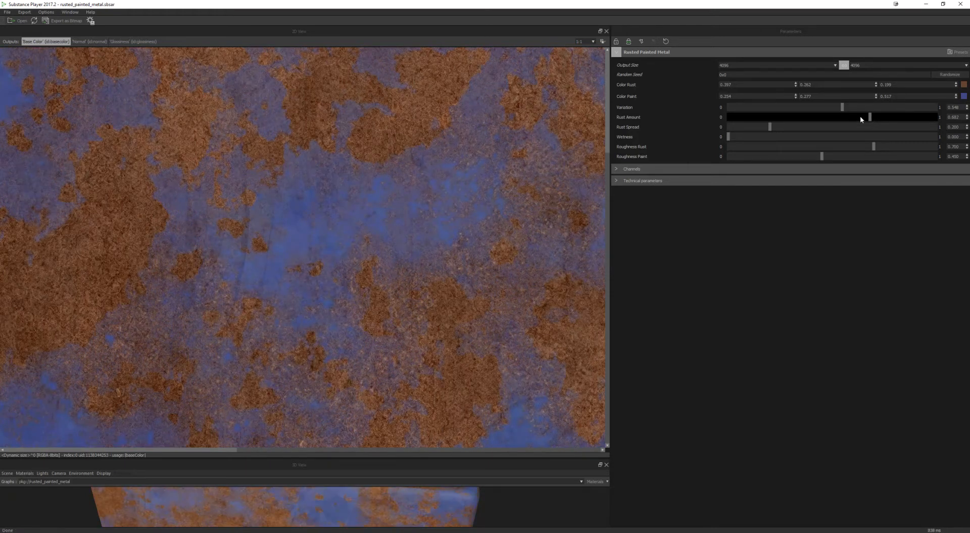
Step: Try different Rust Spread and Wetness settings, ending with Rust Spread at about 0.19 and Wetness at about 0.275
click(770, 128)
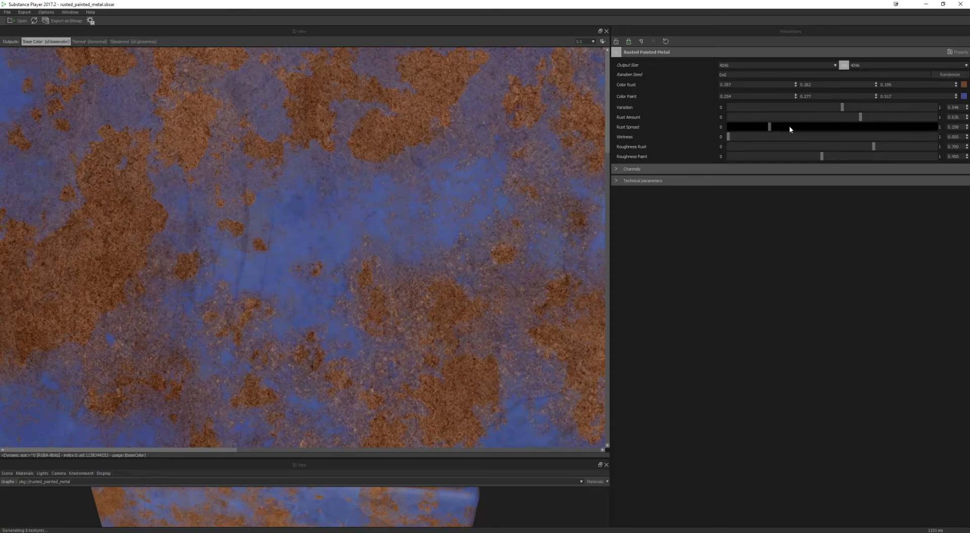
drag(805, 128, 807, 128)
click(768, 130)
drag(728, 136, 736, 136)
click(874, 138)
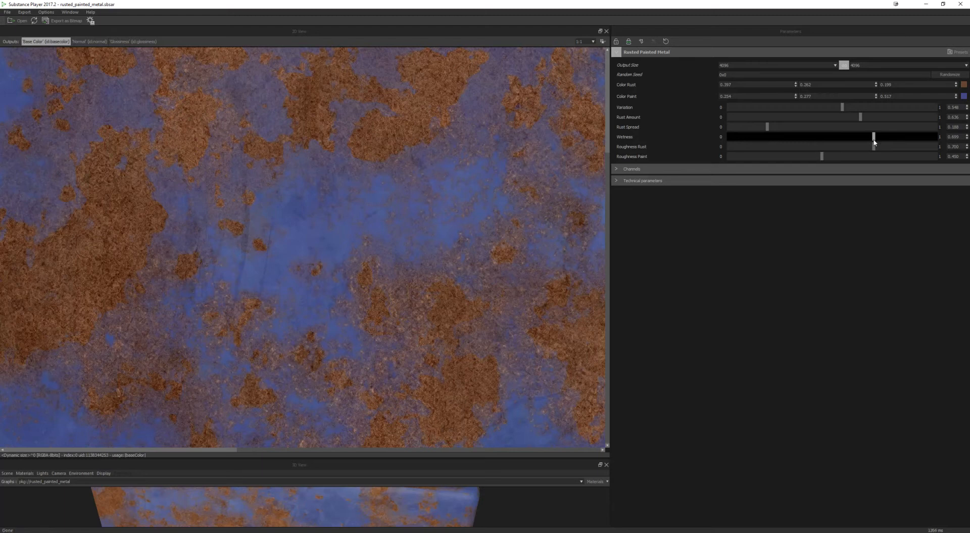
click(873, 140)
click(786, 137)
Step: Expand the technical parameters, enlarge the 3D view and rotate the cube to inspect the blue rusted material
click(615, 183)
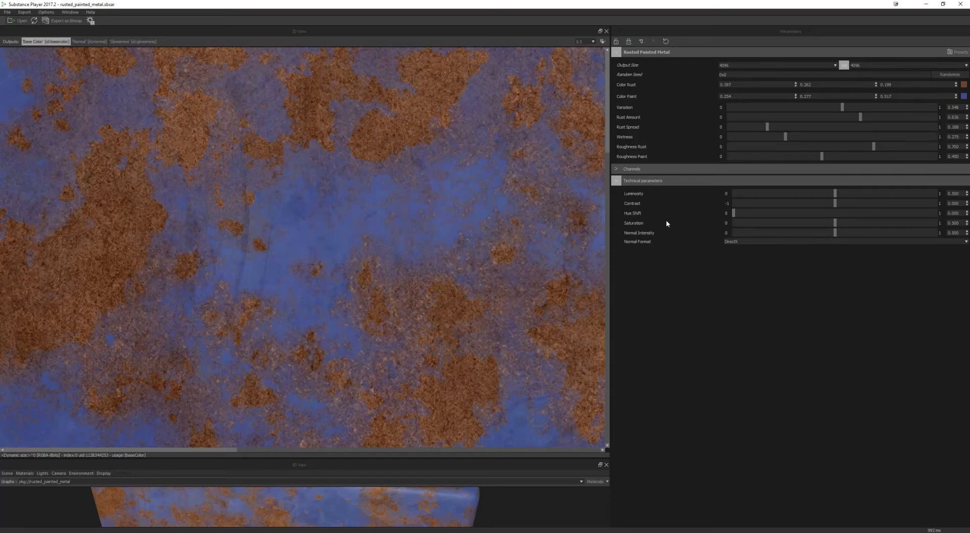
drag(245, 461, 316, 258)
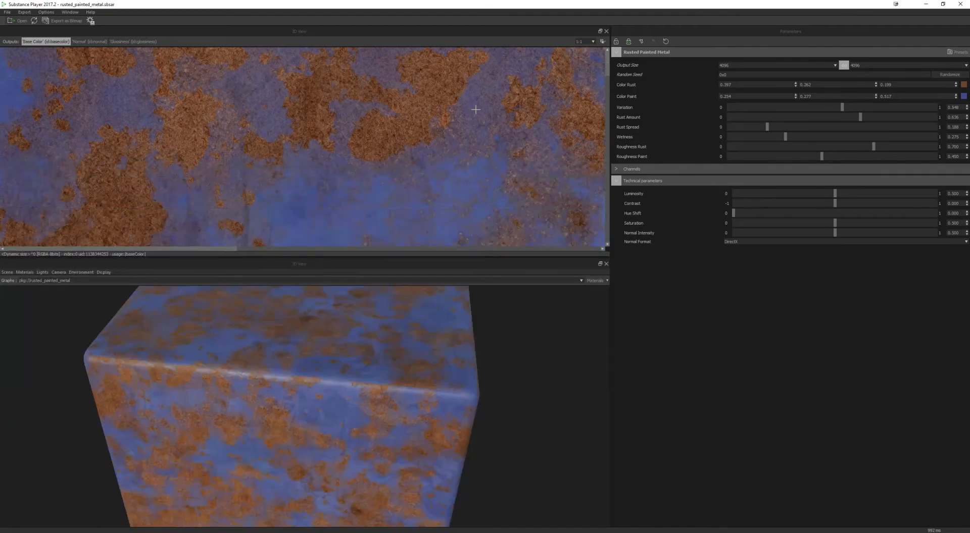
drag(293, 394, 397, 373)
key(alt+Tab)
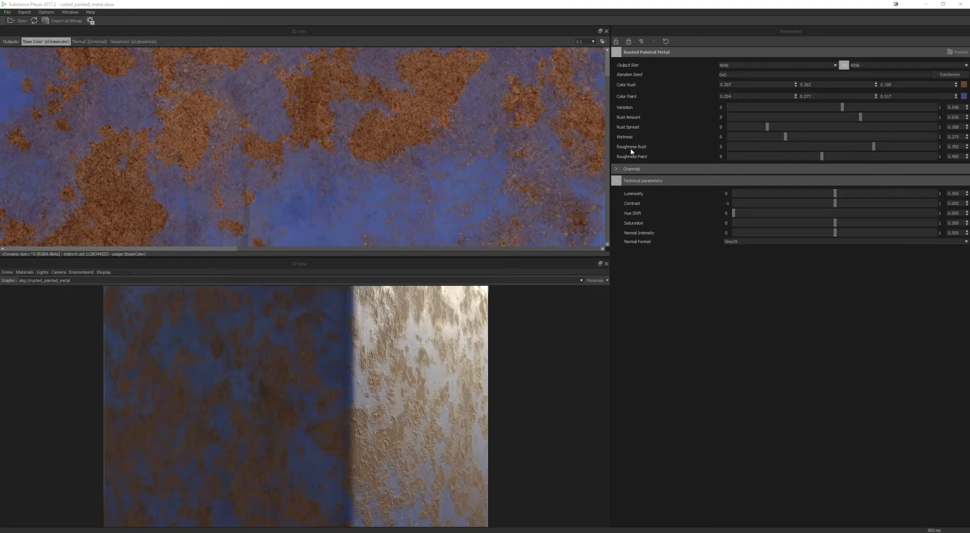
Step: Set up a bitmap export of the material in jpeg format with tweak values saved to an external preset file
click(54, 22)
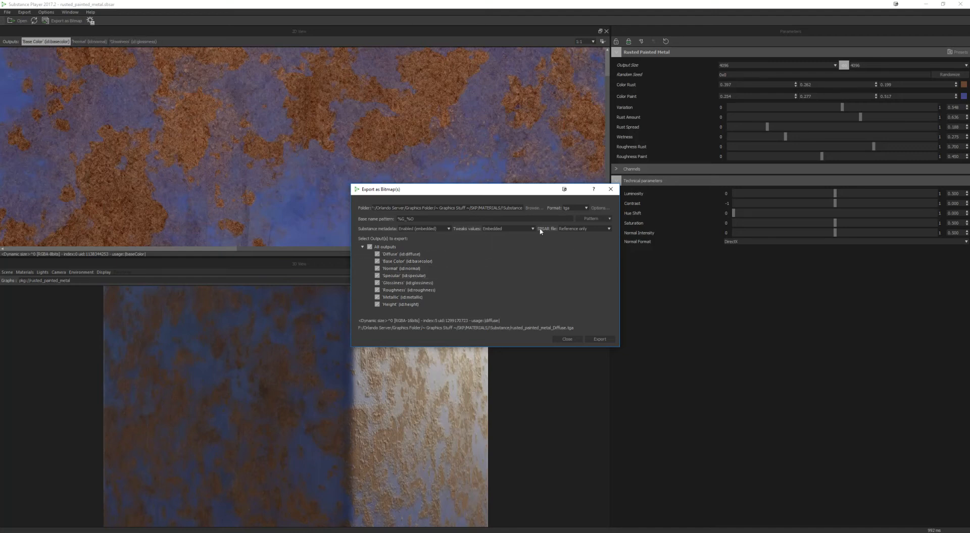
click(574, 209)
click(510, 230)
click(515, 244)
Step: Limit the export to the Base Color, Normal and Glossiness outputs and export the bitmaps
click(377, 255)
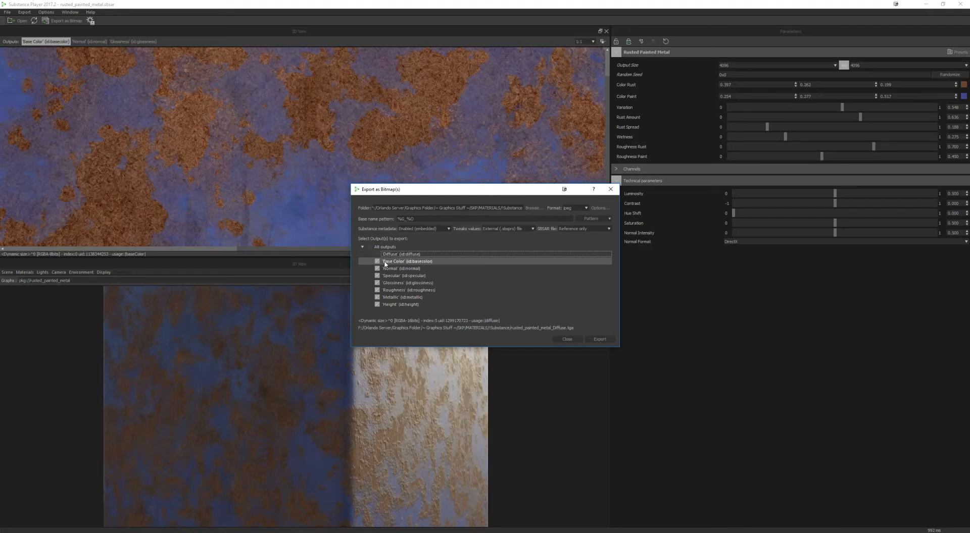
click(377, 290)
click(377, 297)
click(377, 305)
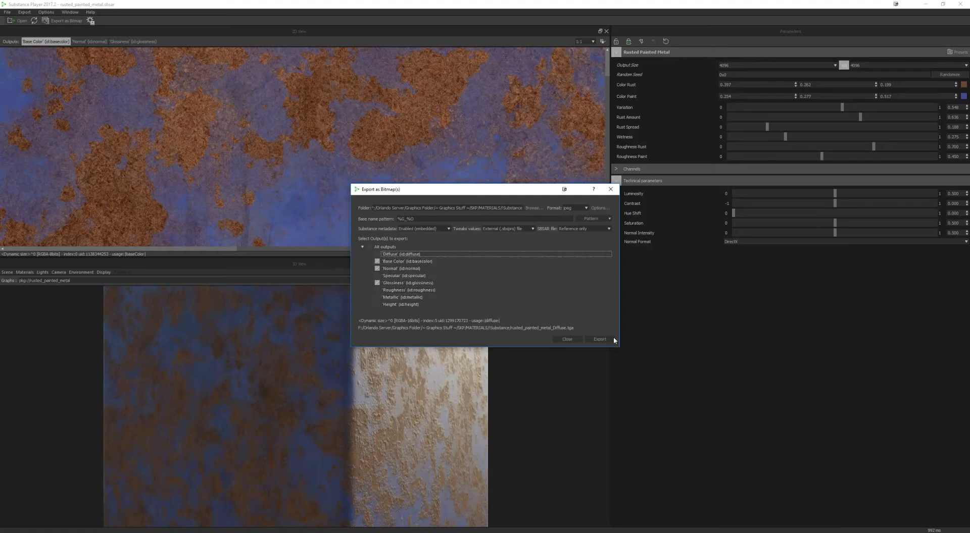
click(597, 339)
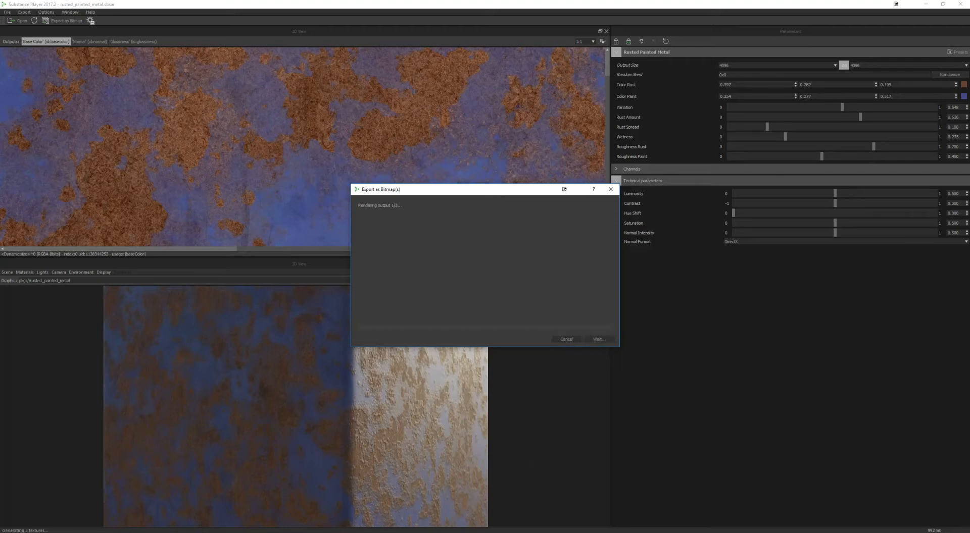
Step: Close the finished export dialog and switch to File Explorer to locate the exported rusted_painted_metal maps in the !Substance folder
mouse_move(357, 532)
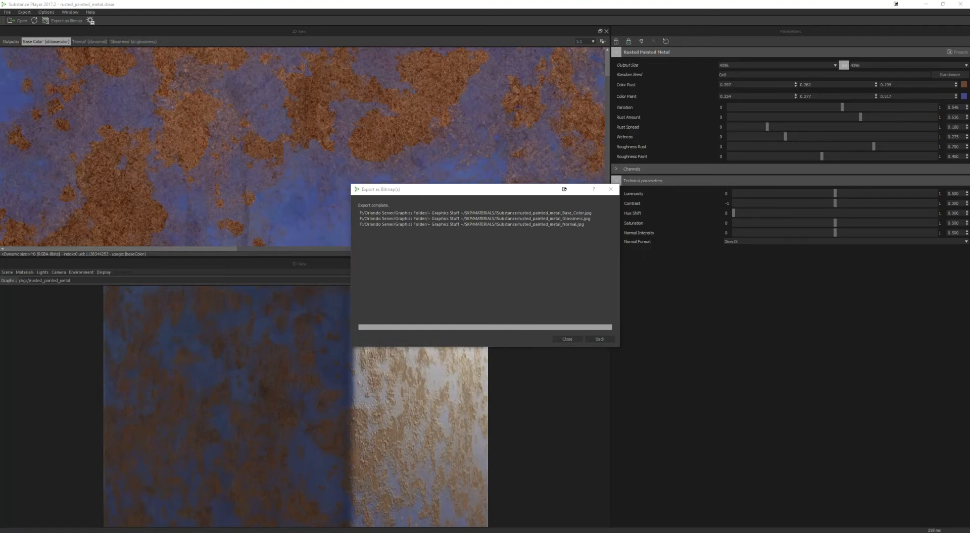
drag(969, 154, 666, 173)
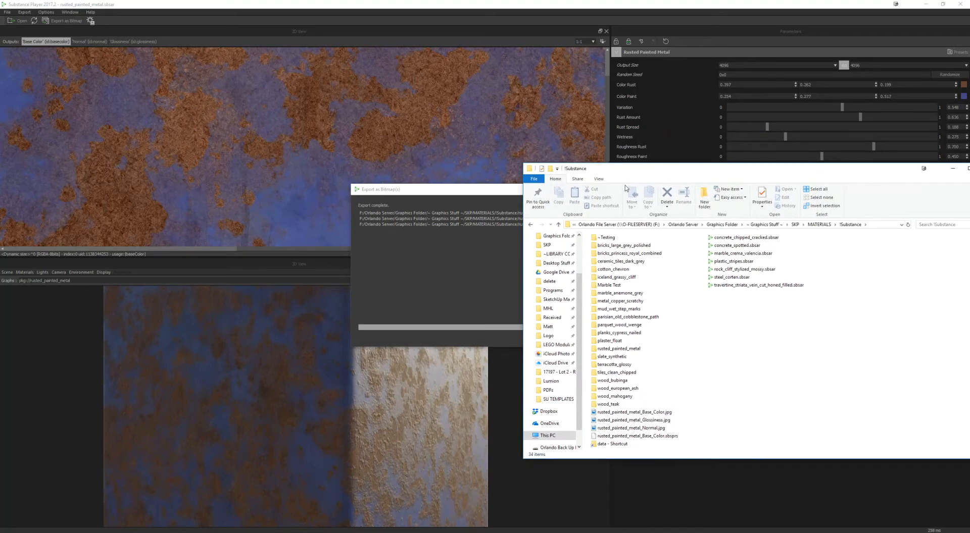
click(492, 289)
click(567, 341)
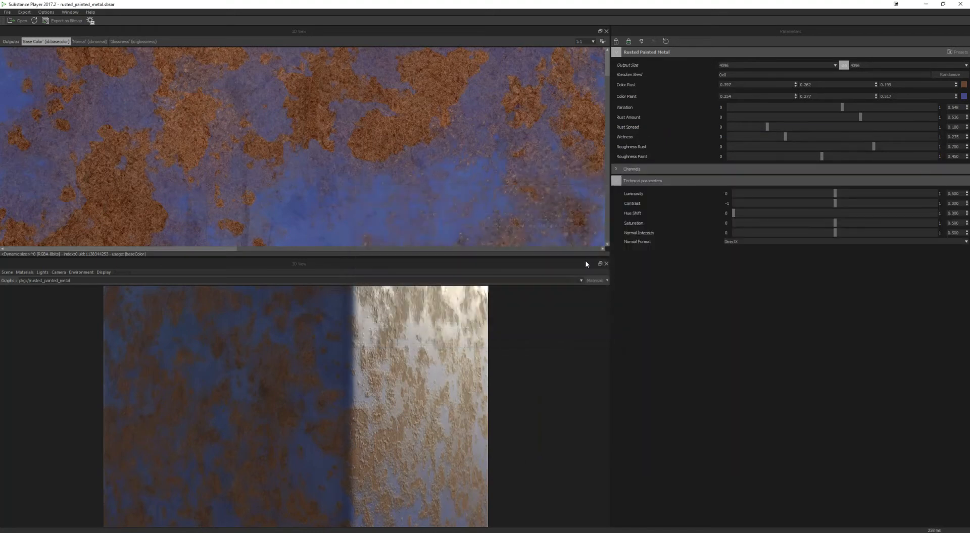
key(alt+Tab)
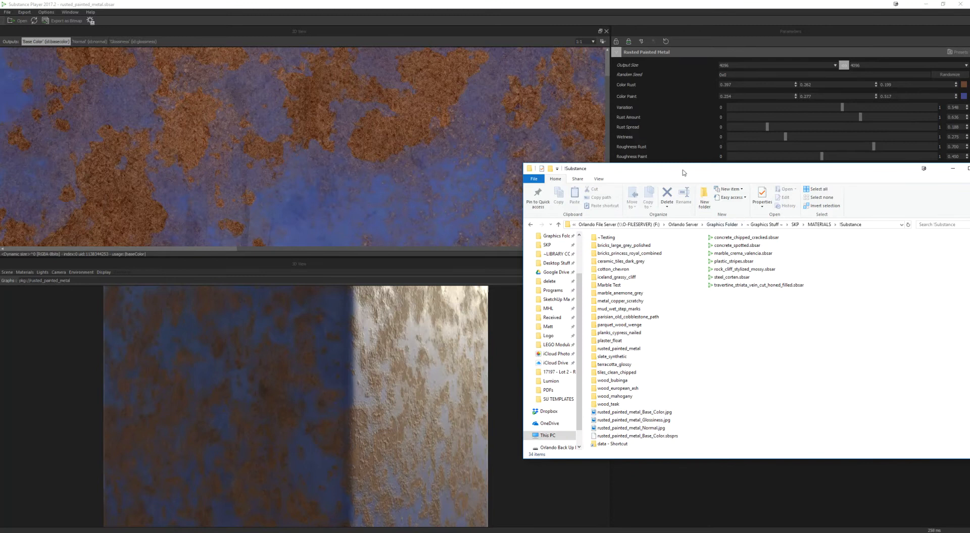
drag(677, 167, 472, 144)
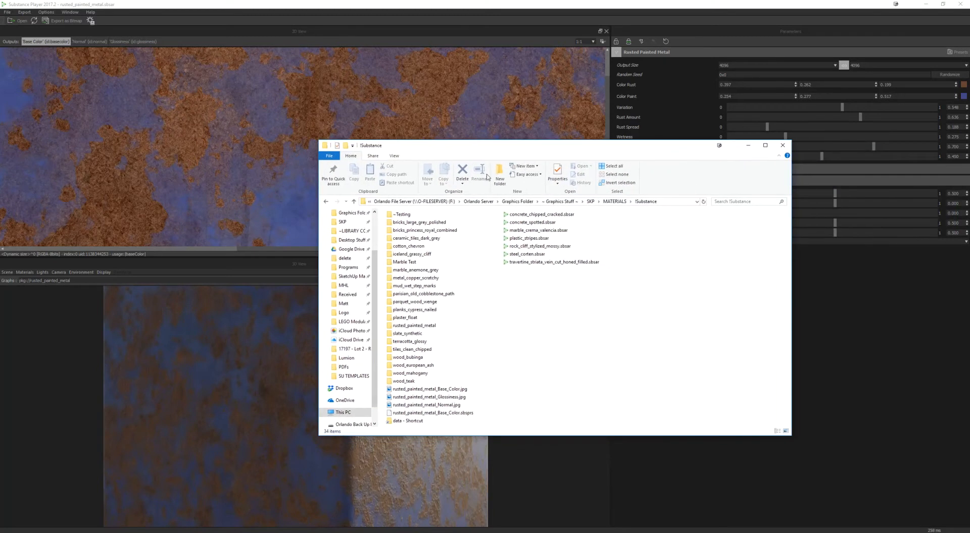
click(434, 389)
click(435, 405)
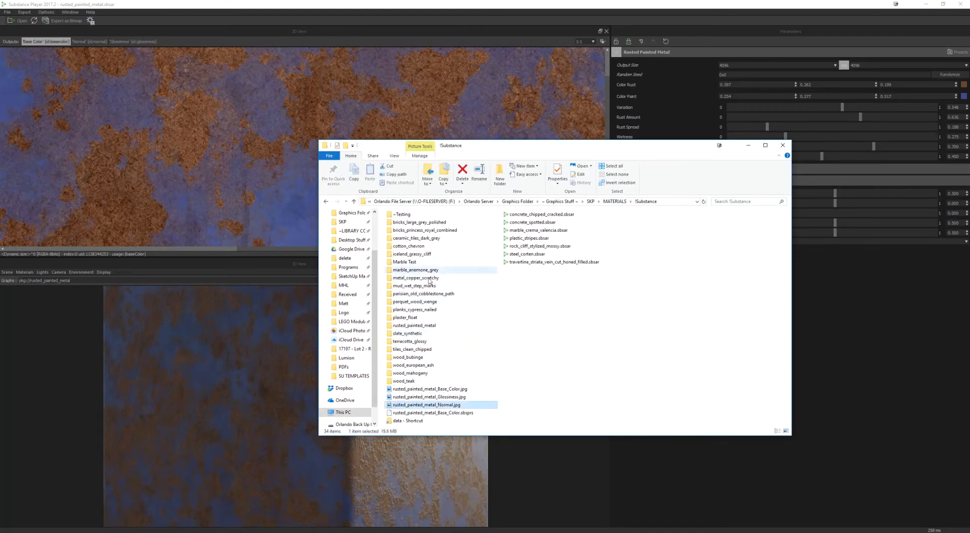
Step: Open the rusted_painted_metal folder in a new window and place it beside the !Substance folder window
right_click(419, 327)
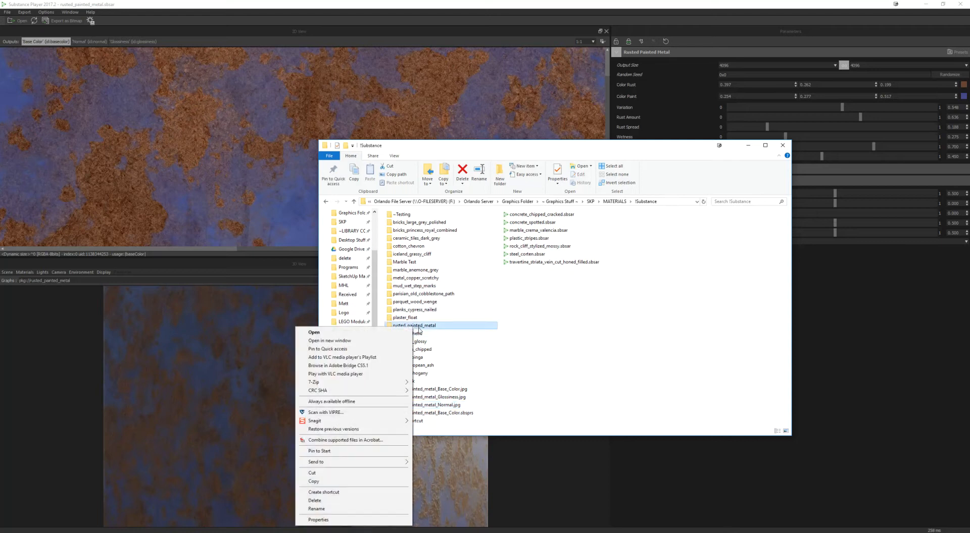
click(349, 341)
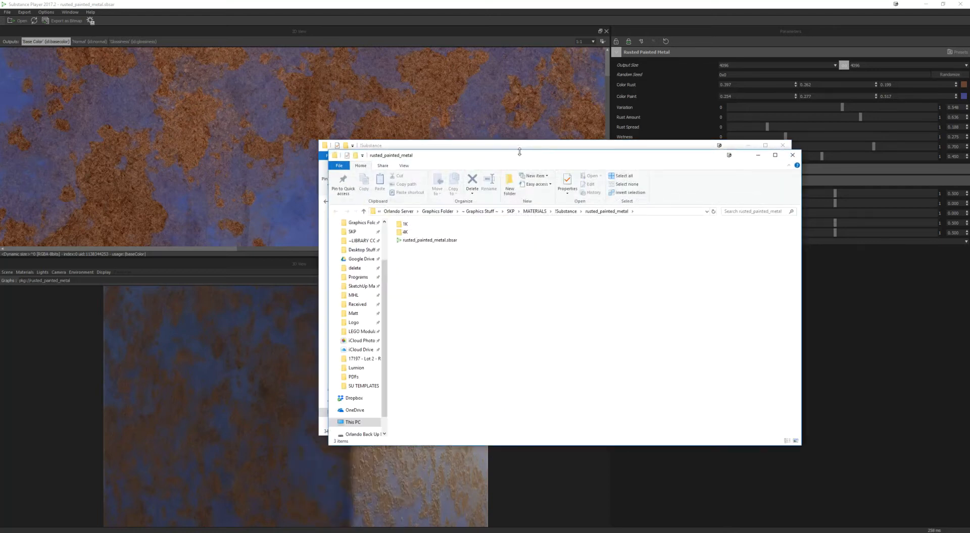
drag(520, 151, 781, 156)
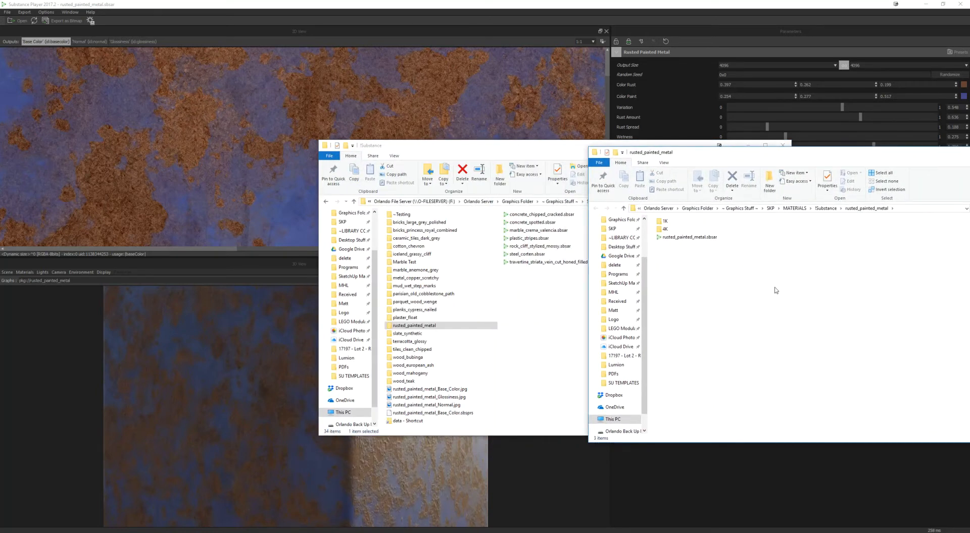
Step: Create a folder named V1 inside rusted_painted_metal and move the 1K and 4K folders into it
key(ctrl+shift+n)
text(V1)
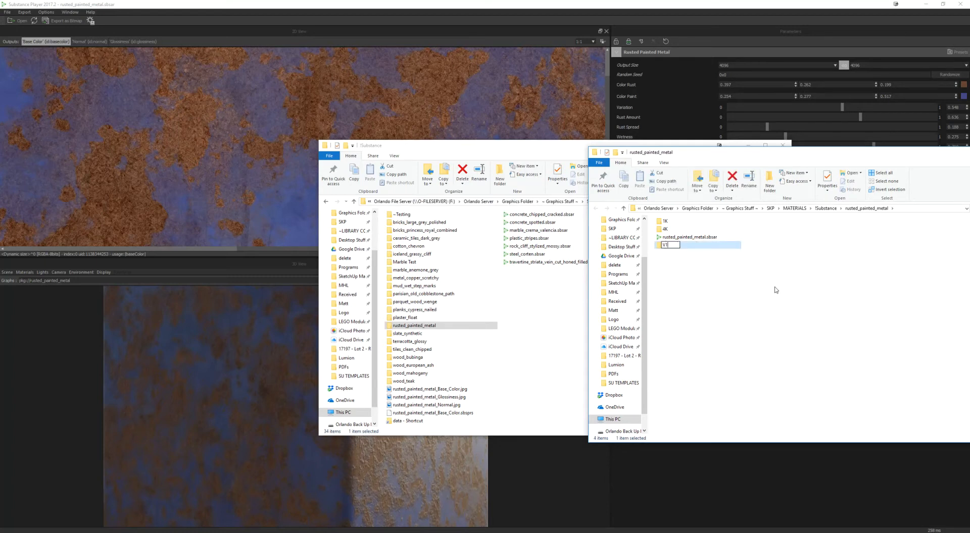
mouse_move(675, 235)
mouse_down()
mouse_move(665, 226)
mouse_move(665, 245)
mouse_up()
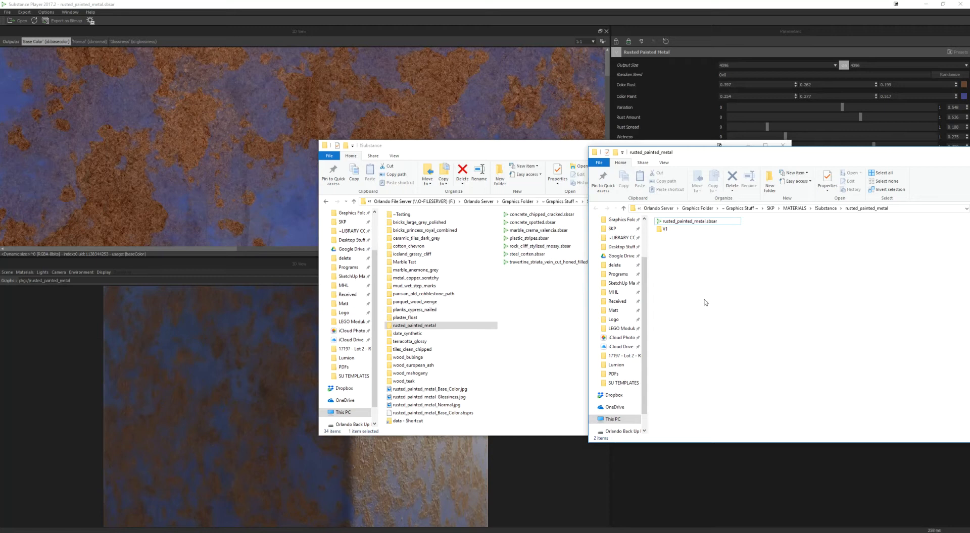
Step: Create a second folder named V2 inside rusted_painted_metal and open it
key(ctrl+shift+n)
text(V2)
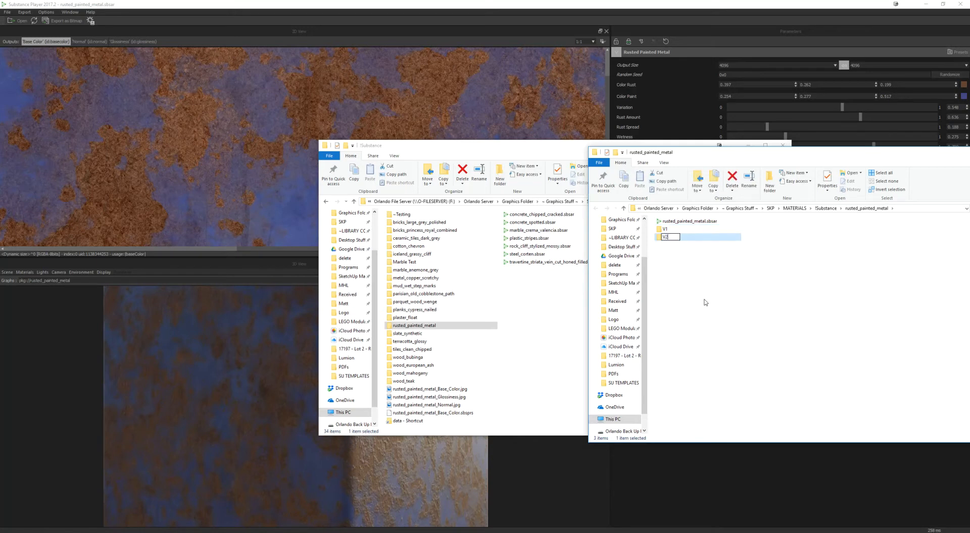
key(Return)
key(Return)
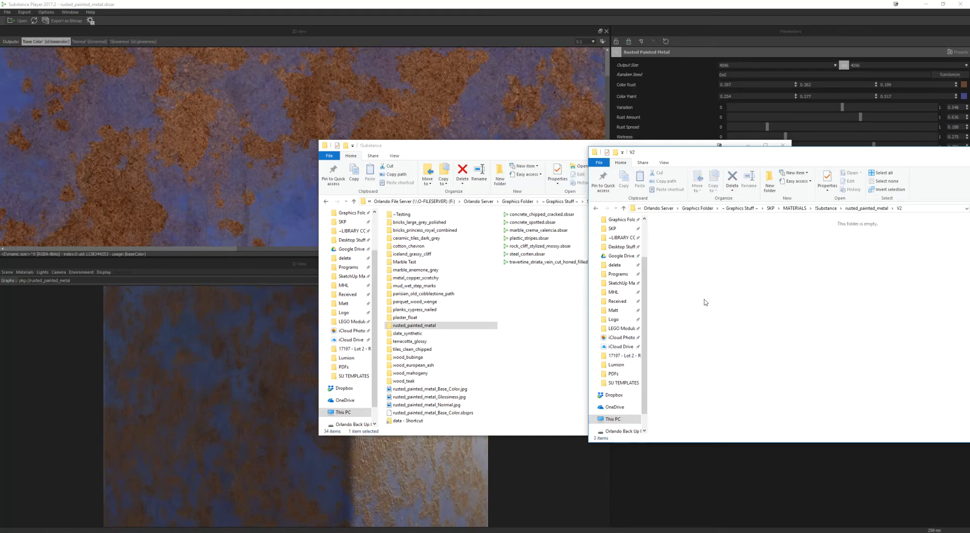
Step: Create two folders named 4K and 1k inside the V2 folder
key(ctrl+shift+n)
text(4K)
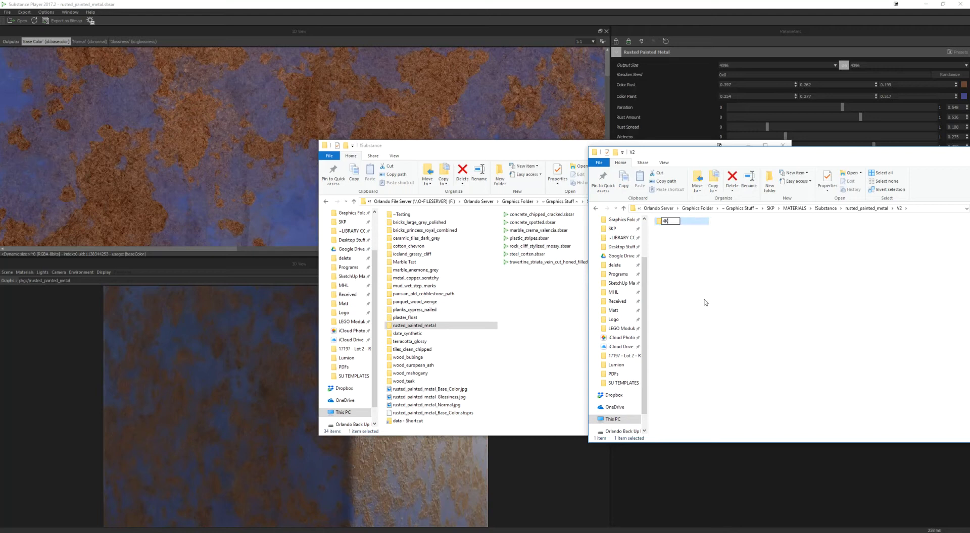
key(Return)
key(ctrl+shift+n)
text(1k)
key(Return)
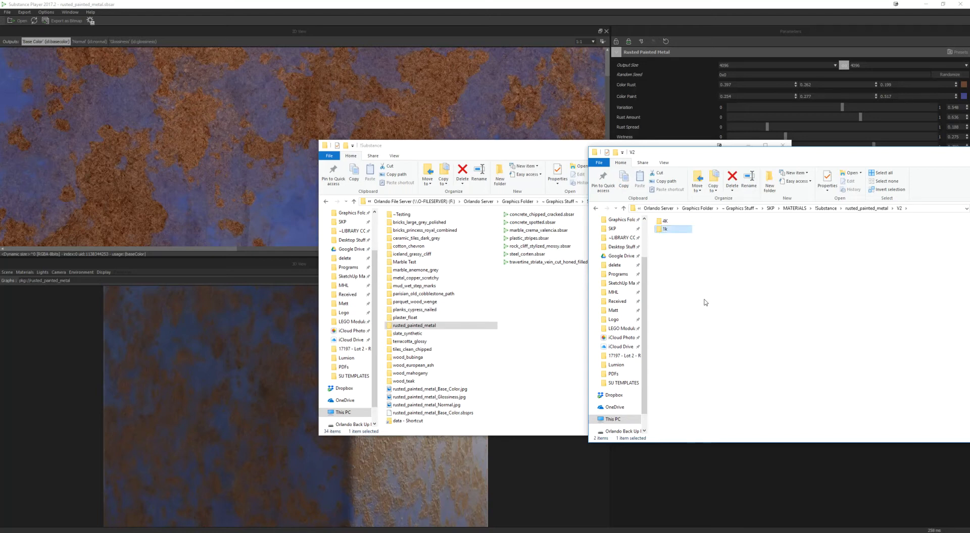
key(F1)
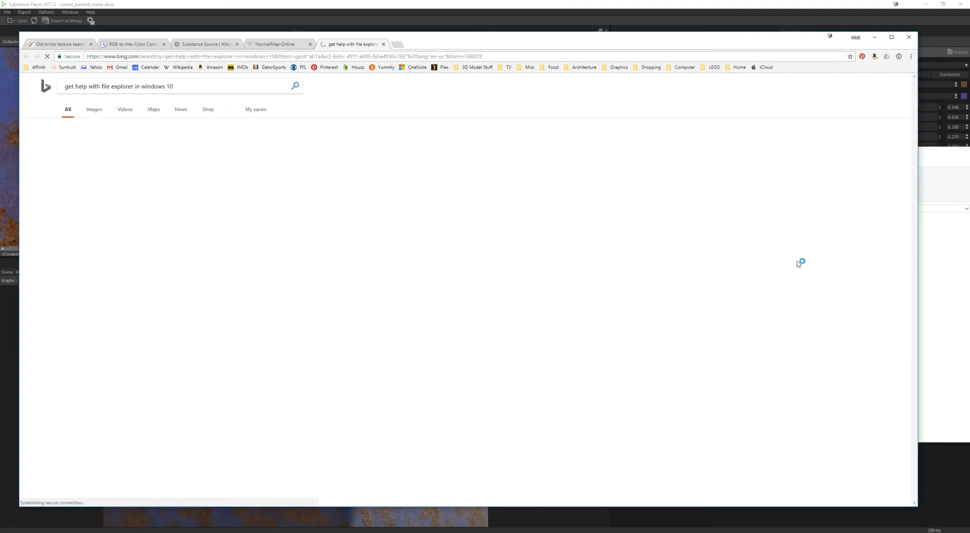
middle_click(347, 45)
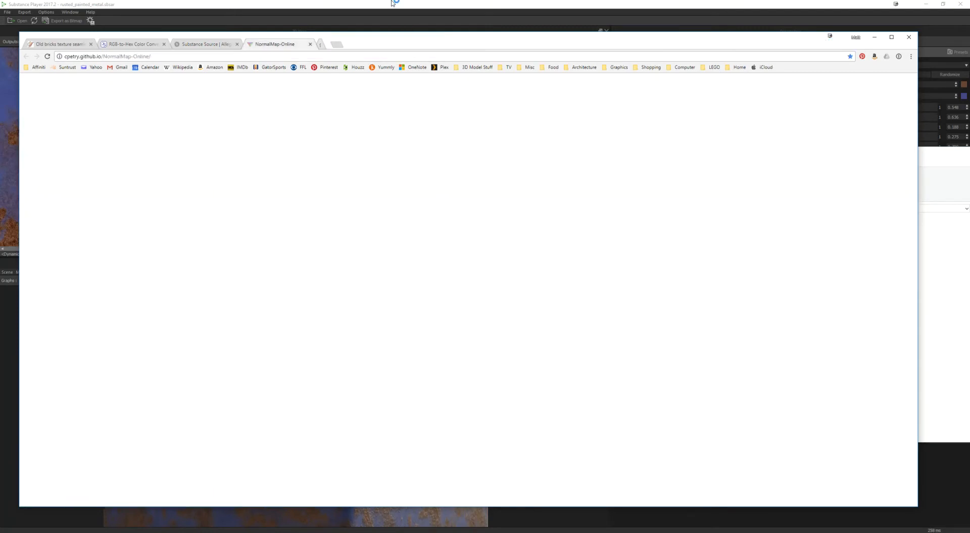
click(393, 3)
key(alt+Tab)
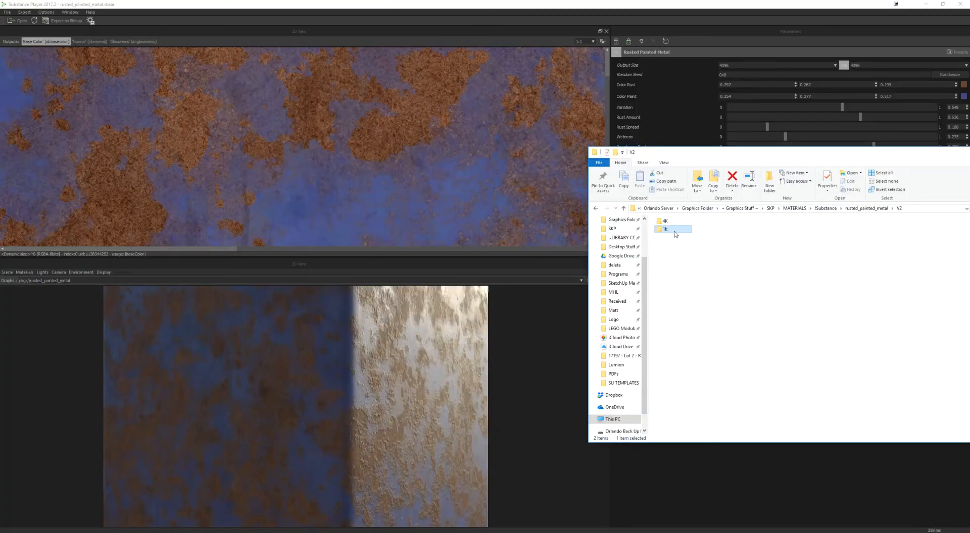
Step: Move the three exported rusted_painted_metal JPEGs and the sbsprs file from !Substance into the 4K folder of V2
click(666, 230)
click(691, 283)
key(alt+Tab)
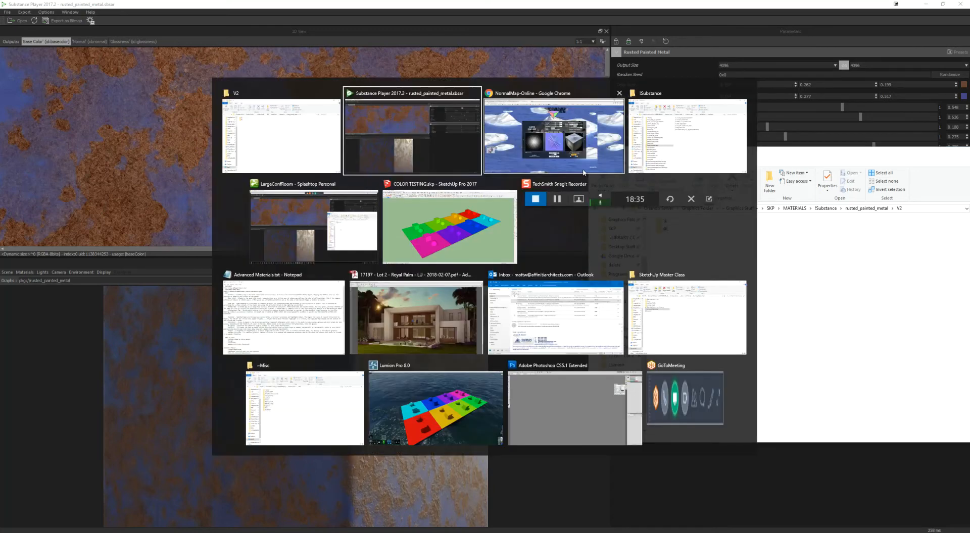
click(687, 136)
click(432, 389)
shift+click(433, 414)
click(818, 297)
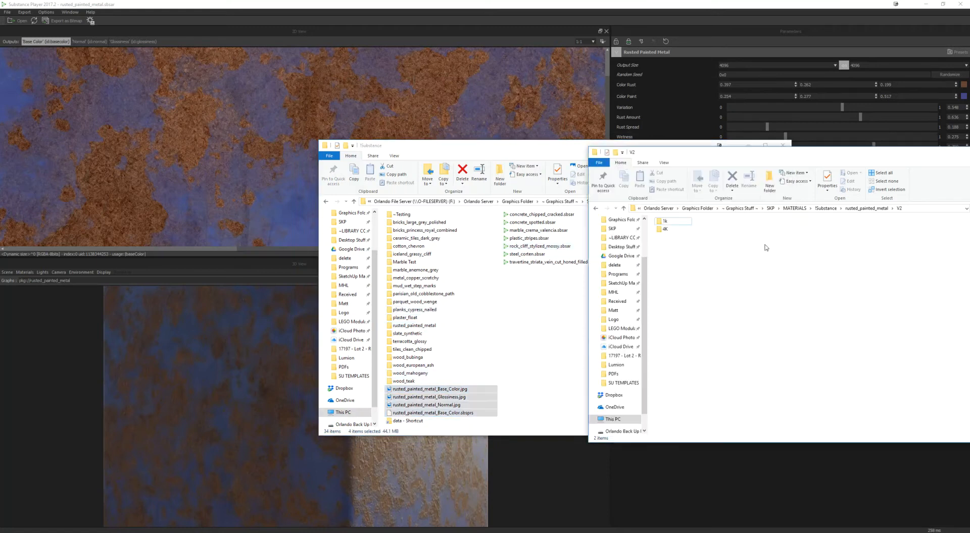
double_click(665, 229)
drag(440, 394, 752, 308)
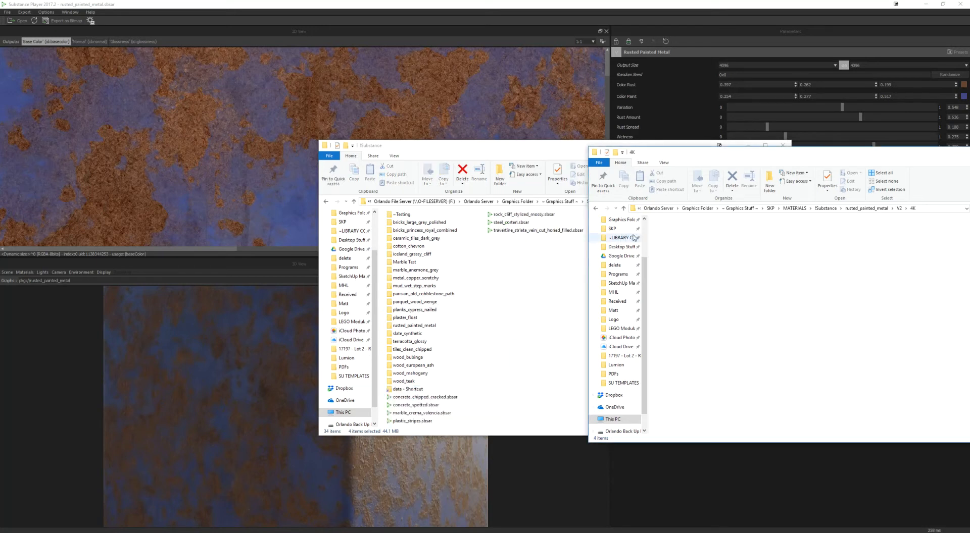
click(716, 323)
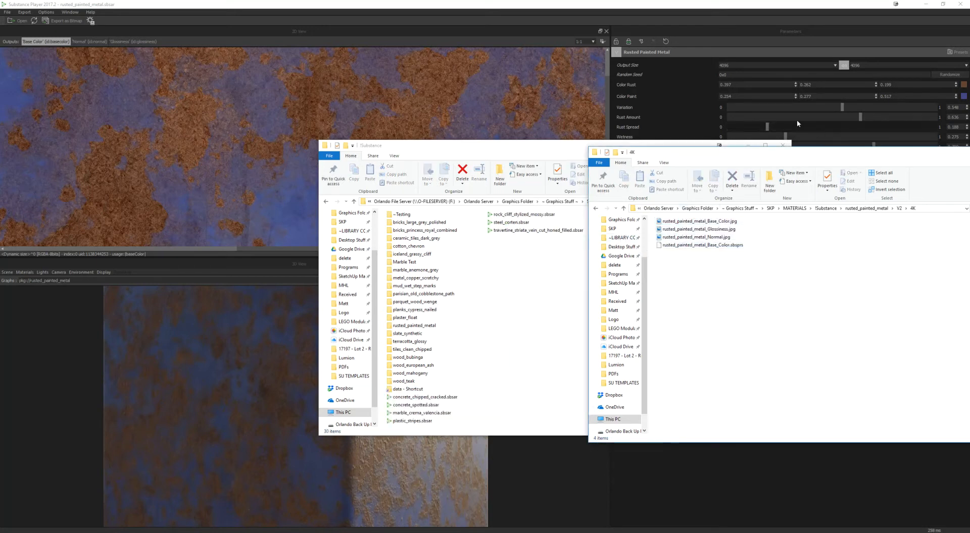
Step: Switch to Substance Player, set the output size to 1024 and export only the Base Color map as a JPEG
click(741, 65)
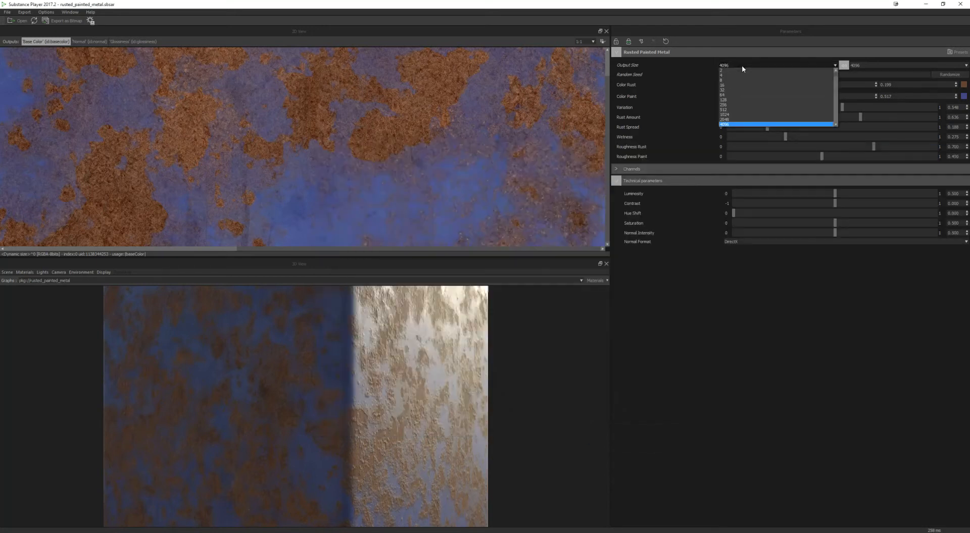
click(729, 115)
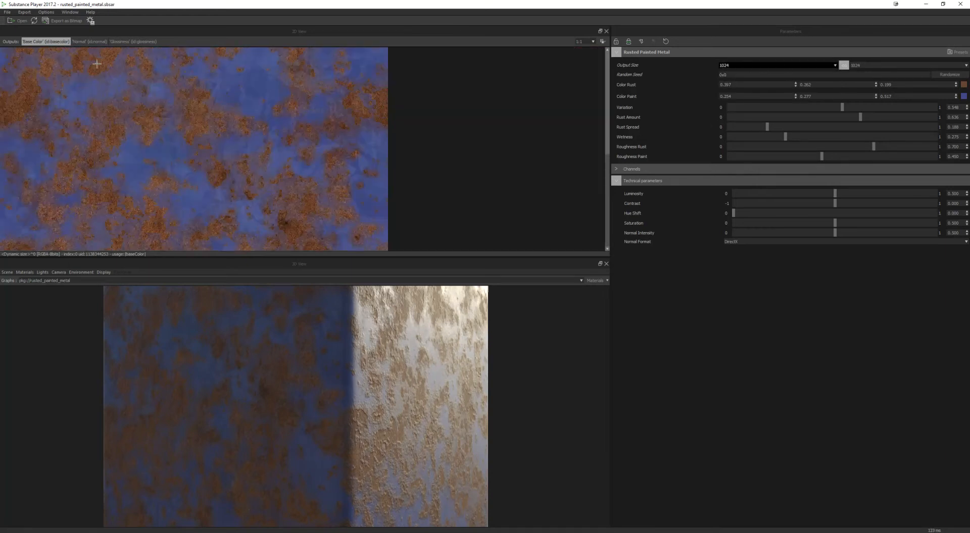
click(63, 21)
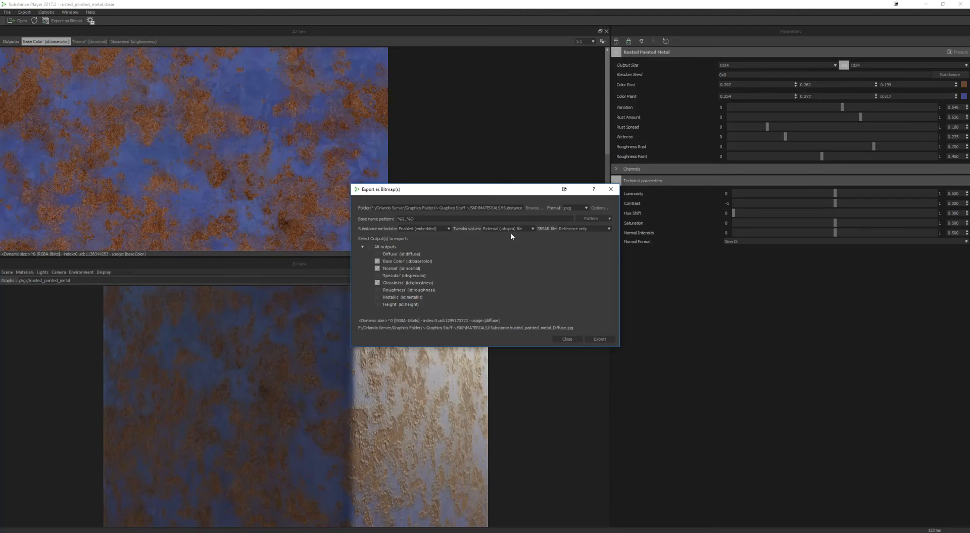
click(377, 269)
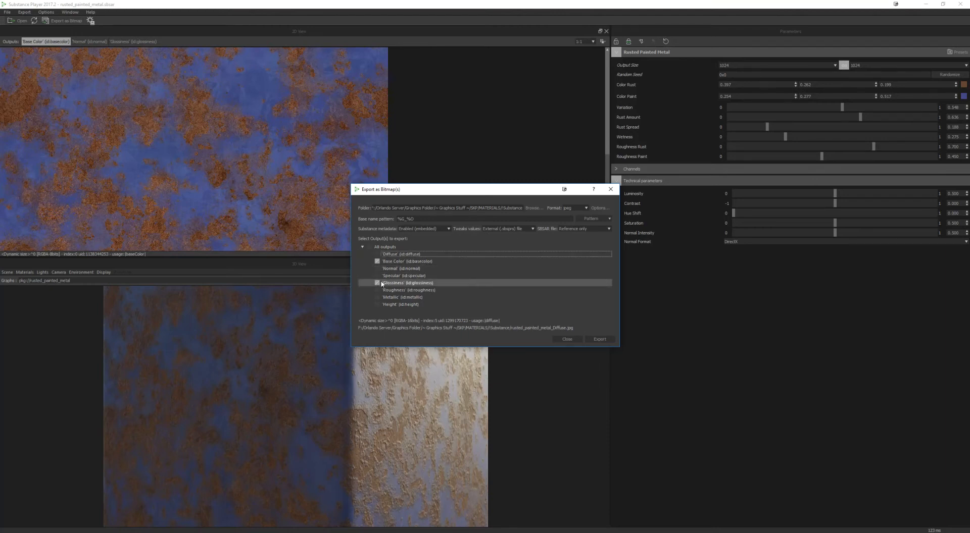
click(377, 283)
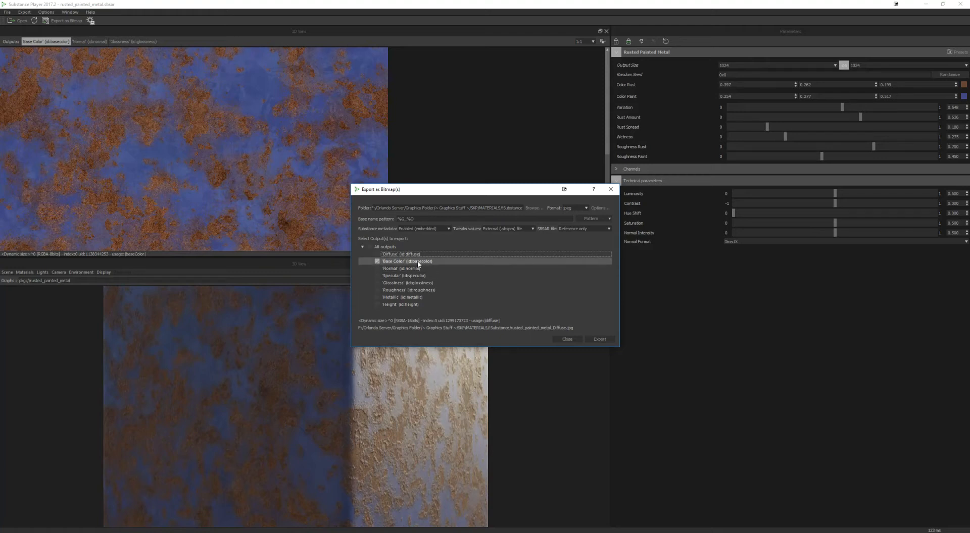
click(599, 340)
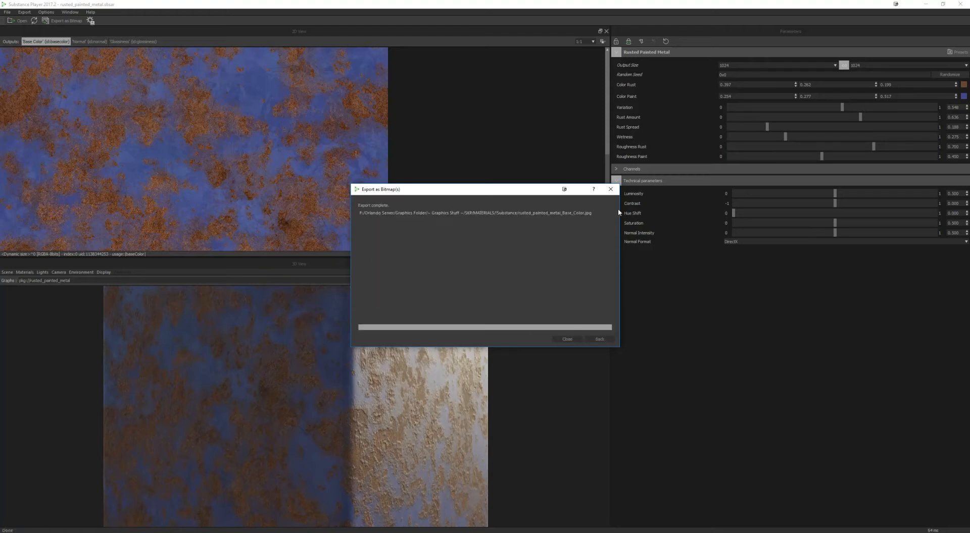
click(567, 340)
Step: Switch to File Explorer and move the new rusted_painted_metal_Base_Color.jpg from !Substance into the 1k folder of V2
key(alt+Tab)
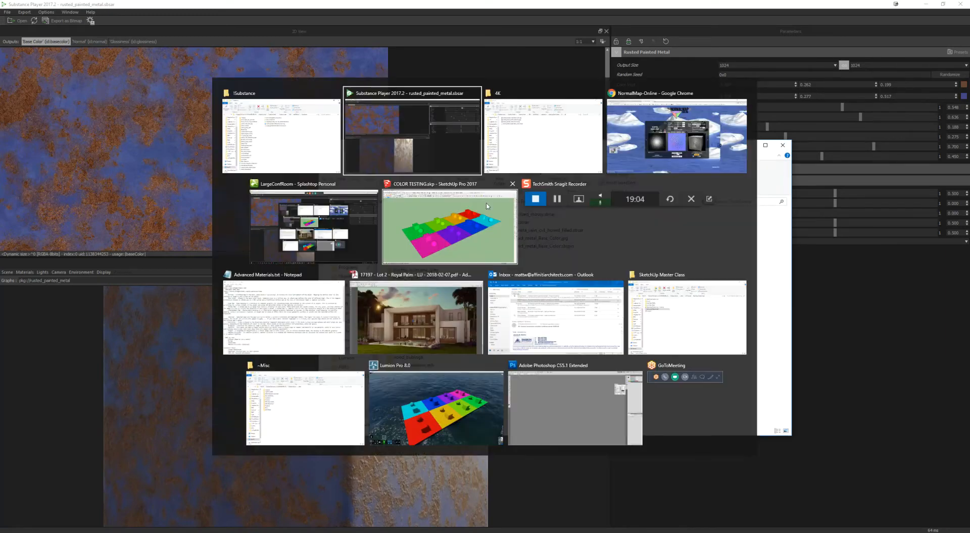
key(alt+Tab)
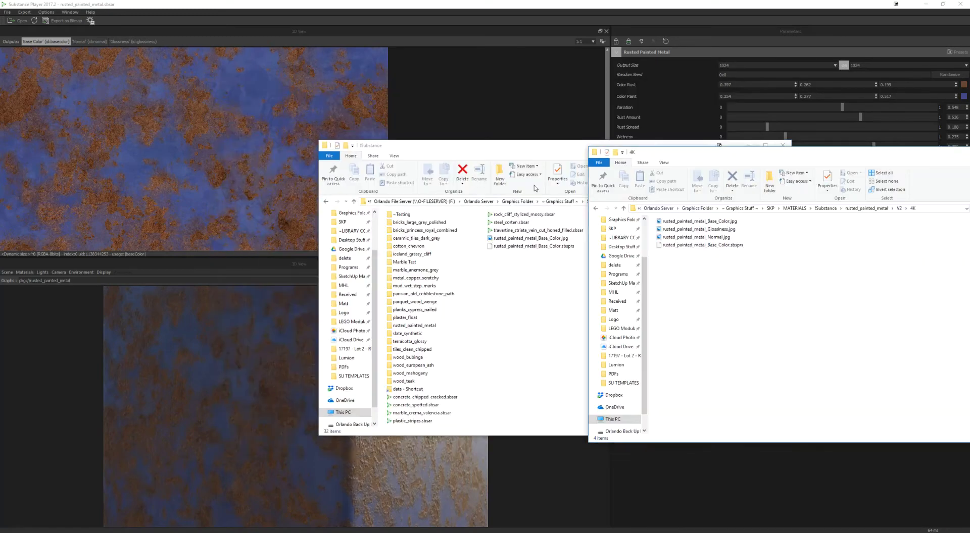
click(899, 209)
double_click(667, 221)
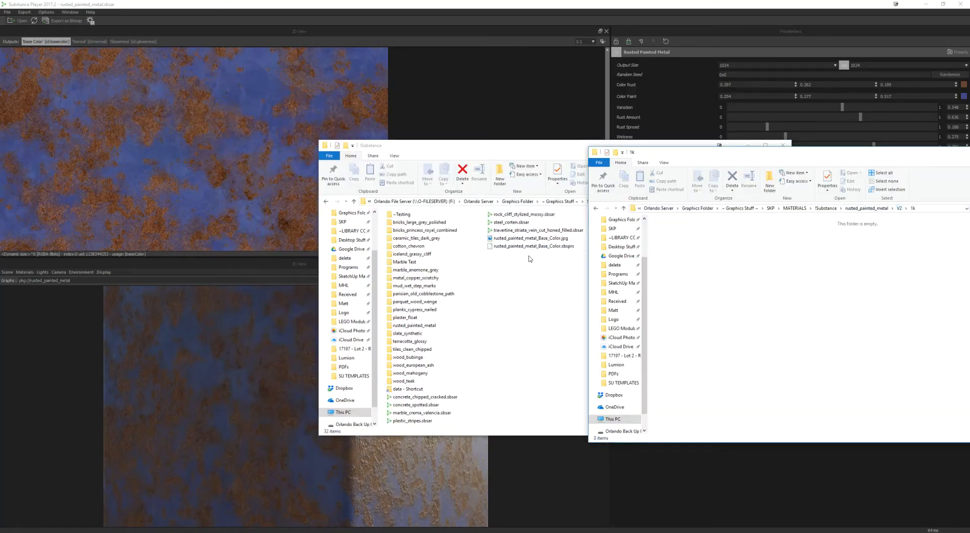
drag(530, 238, 786, 282)
Step: Delete the leftover rusted_painted_metal_Base_Color.sbsprs file from the !Substance folder
click(526, 239)
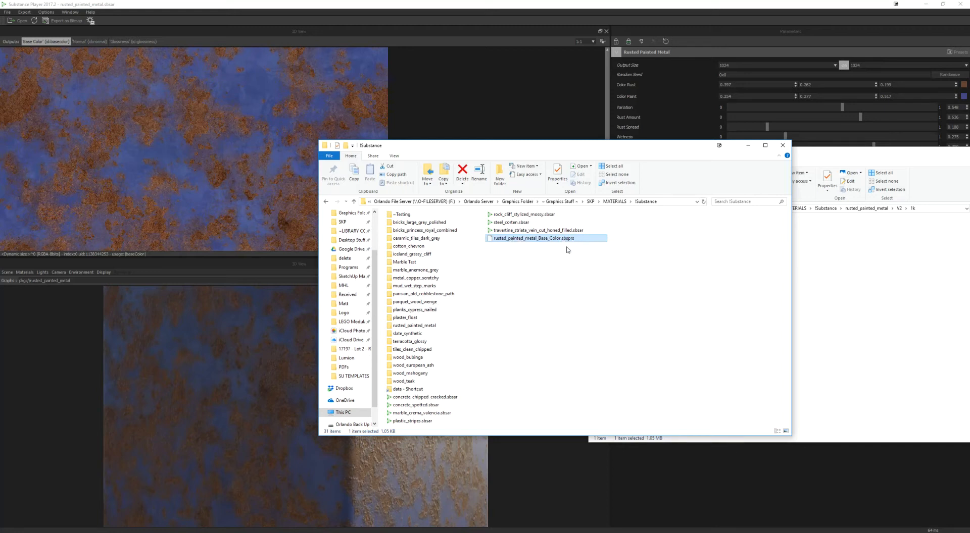
key(Delete)
click(515, 301)
click(843, 256)
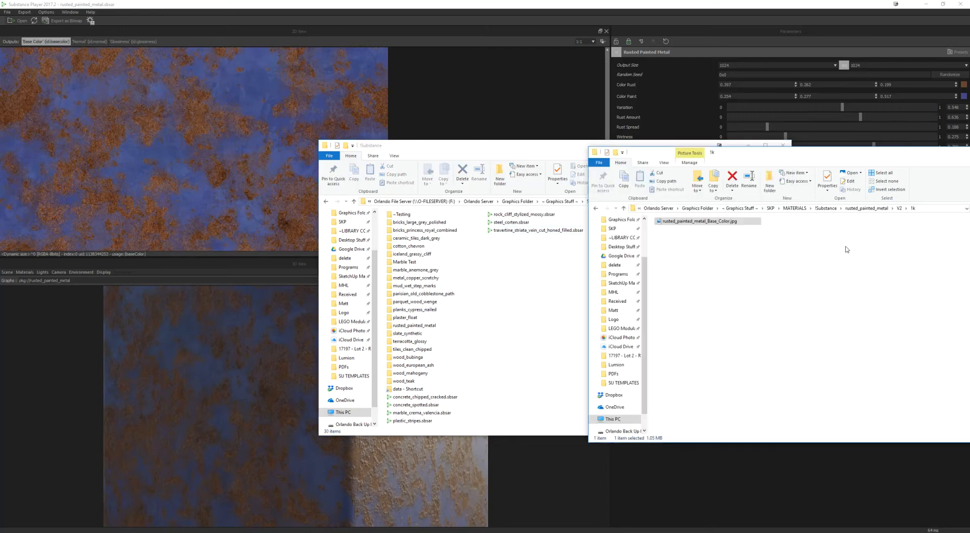
Step: Review the contents of the 4K and 1k folders inside V2
click(899, 209)
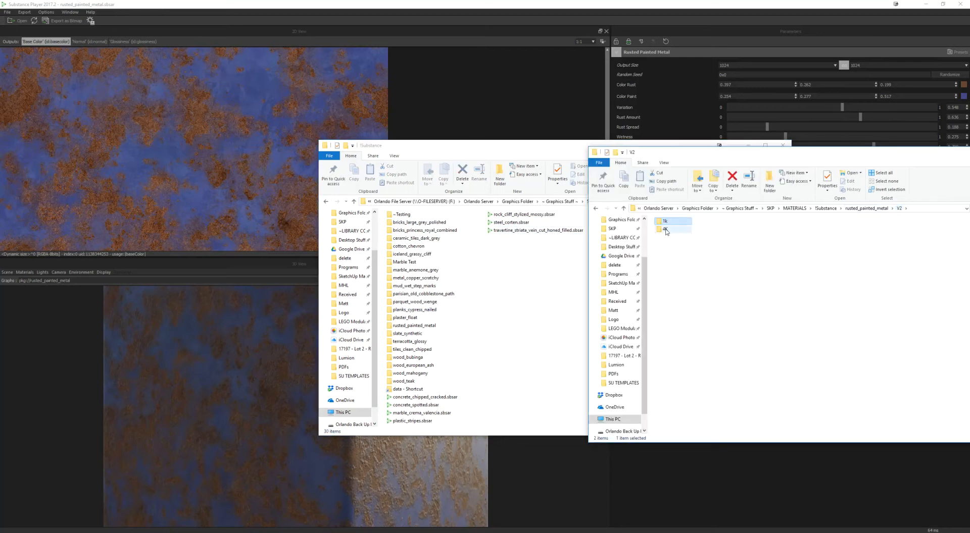
double_click(666, 230)
click(706, 247)
click(851, 280)
click(899, 208)
click(665, 222)
click(665, 222)
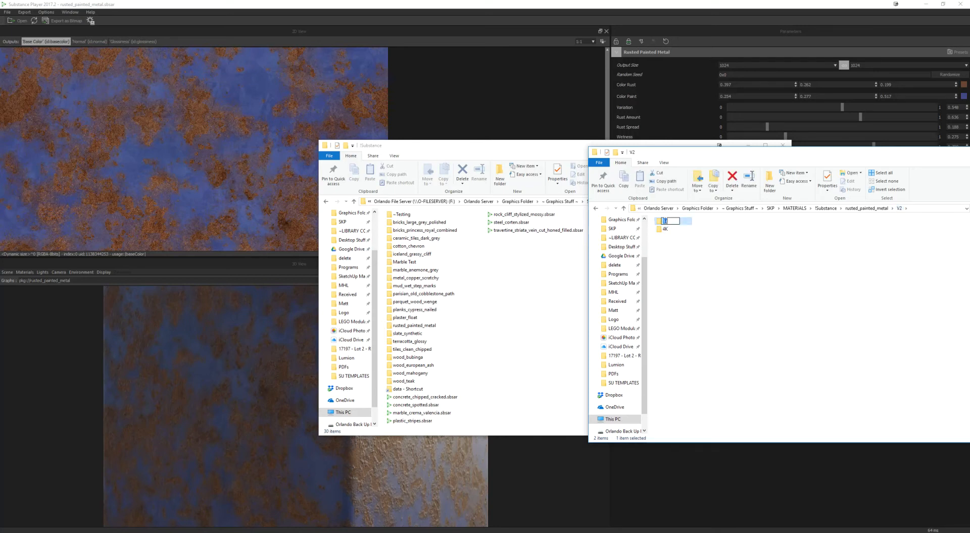
key(Return)
click(665, 222)
double_click(665, 222)
click(899, 208)
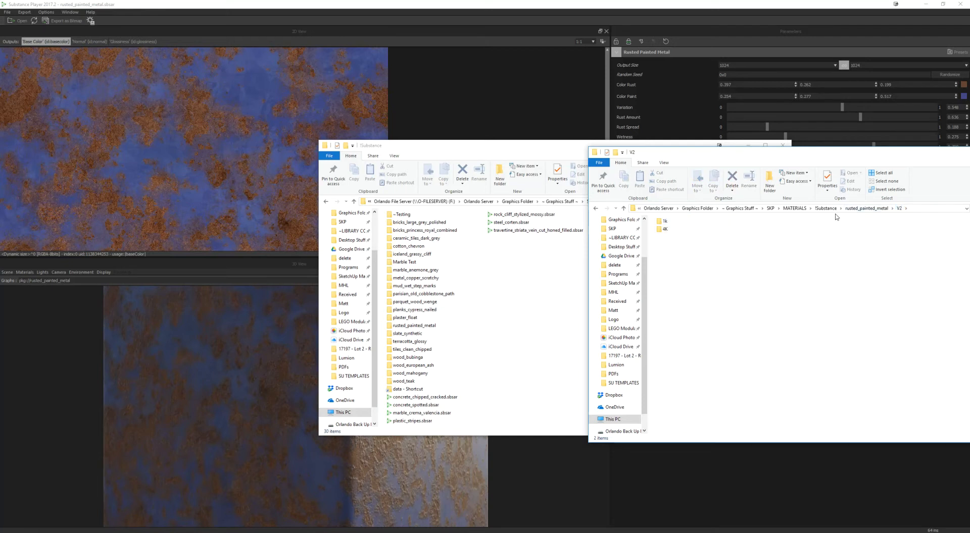
double_click(665, 229)
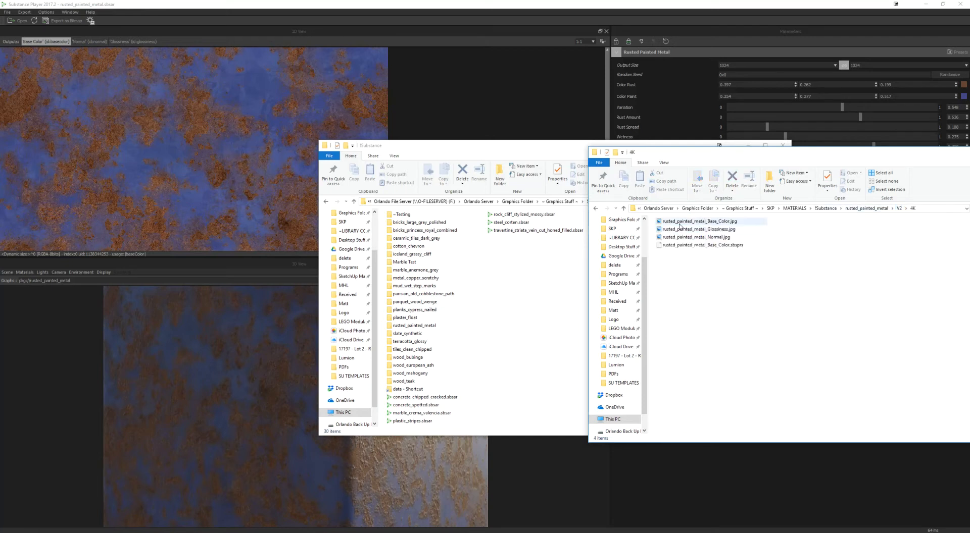
click(900, 208)
double_click(665, 221)
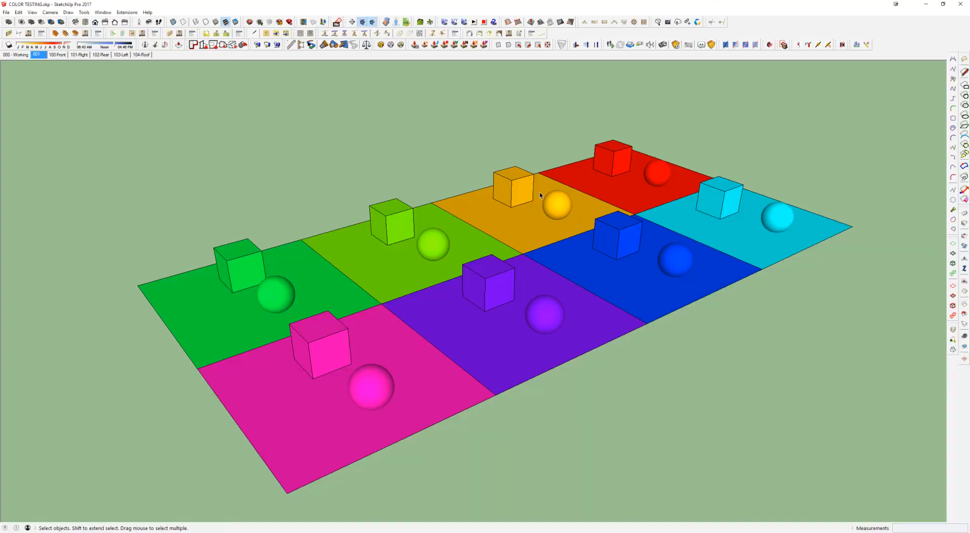
Step: Examine the coloured planes, cubes and spheres in the COLOR TESTING model in SketchUp, focusing on the pink area
middle_drag(511, 196, 509, 204)
scroll(520, 234, down, 2)
middle_drag(530, 237, 551, 260)
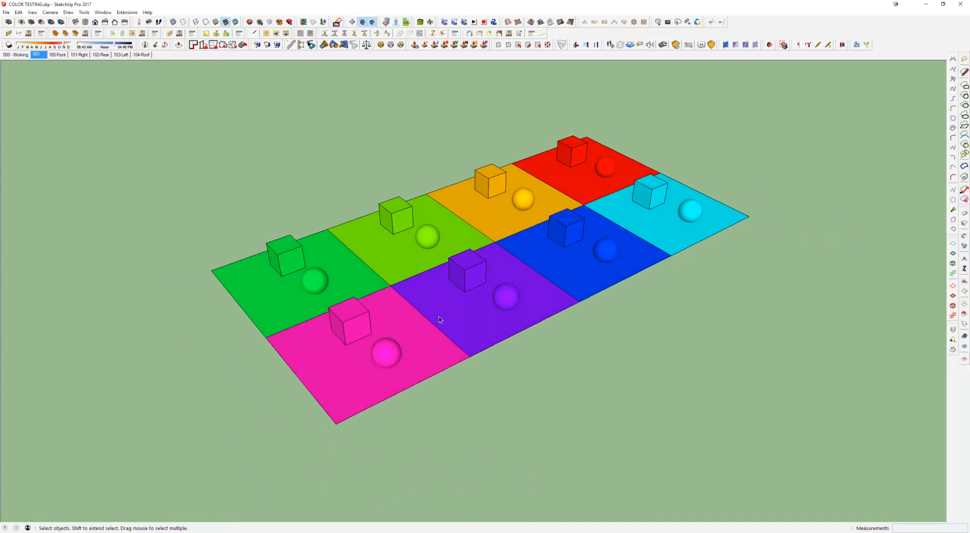
scroll(439, 319, up, 2)
click(339, 332)
scroll(338, 325, up, 4)
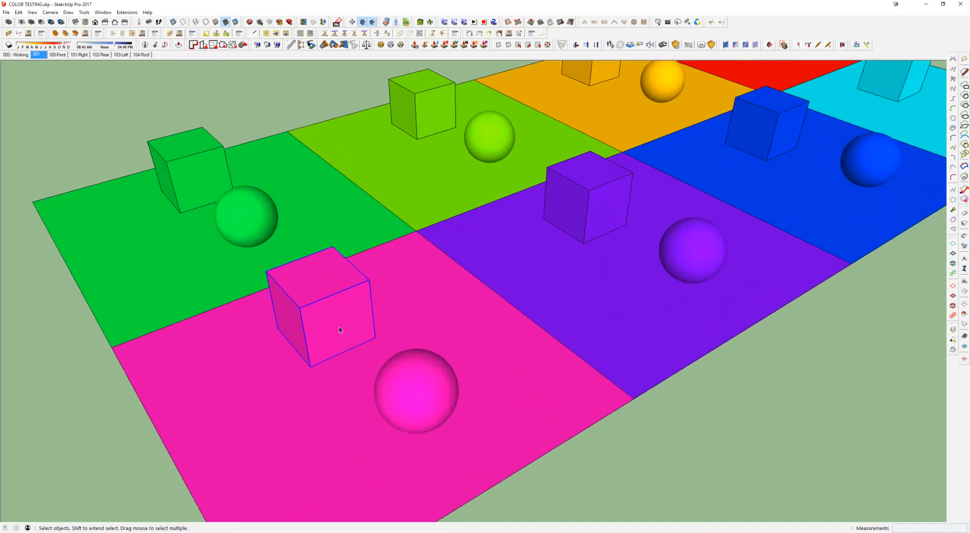
middle_drag(472, 338, 611, 354)
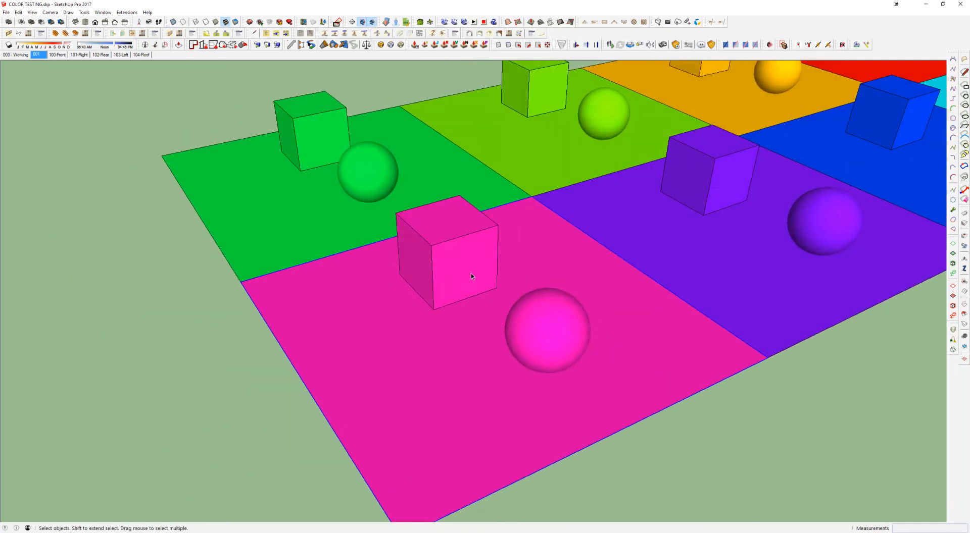
scroll(471, 274, down, 2)
middle_drag(470, 274, 498, 254)
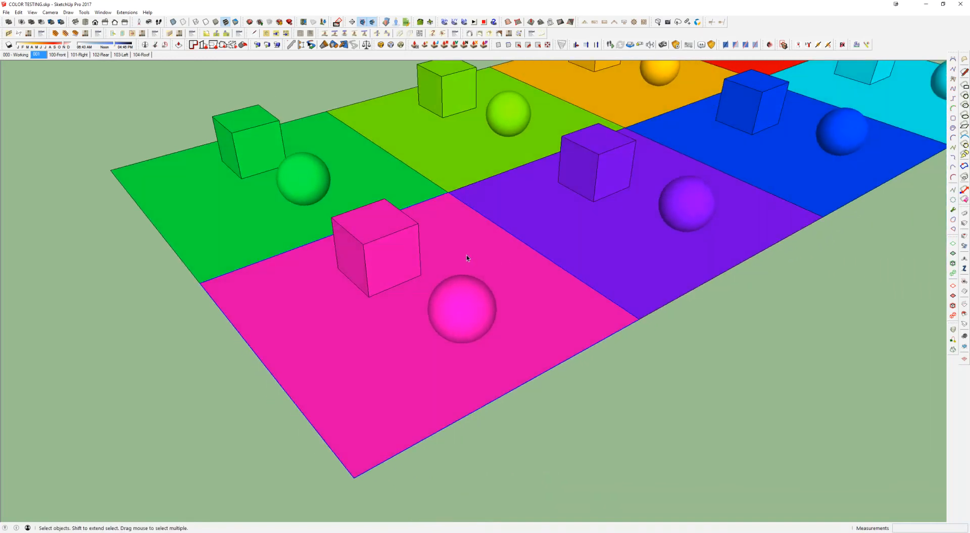
Step: Switch to File Explorer and rename the base color image in the 1k folder of V2 as rusted_painted_metal_Base_Color_v2.jpg
key(alt+Tab)
click(561, 139)
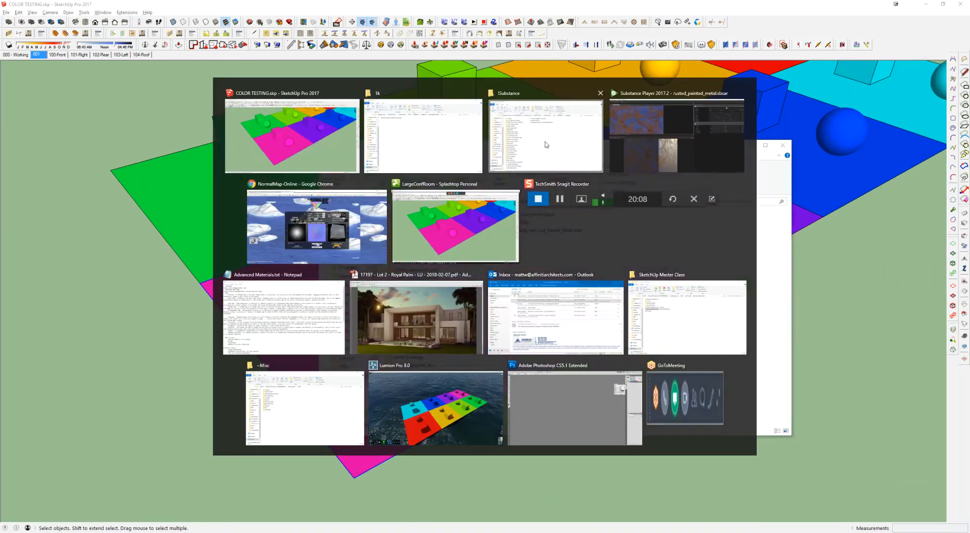
click(549, 141)
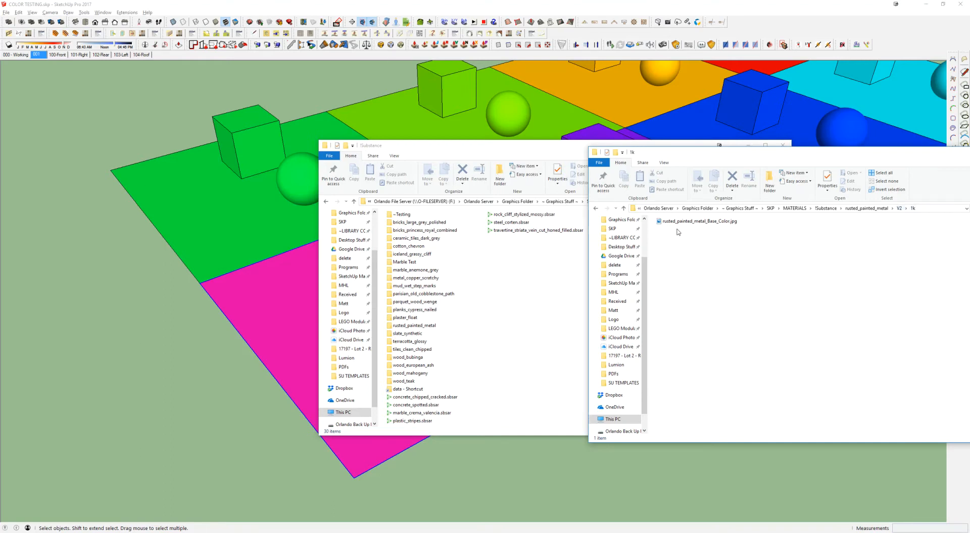
click(704, 224)
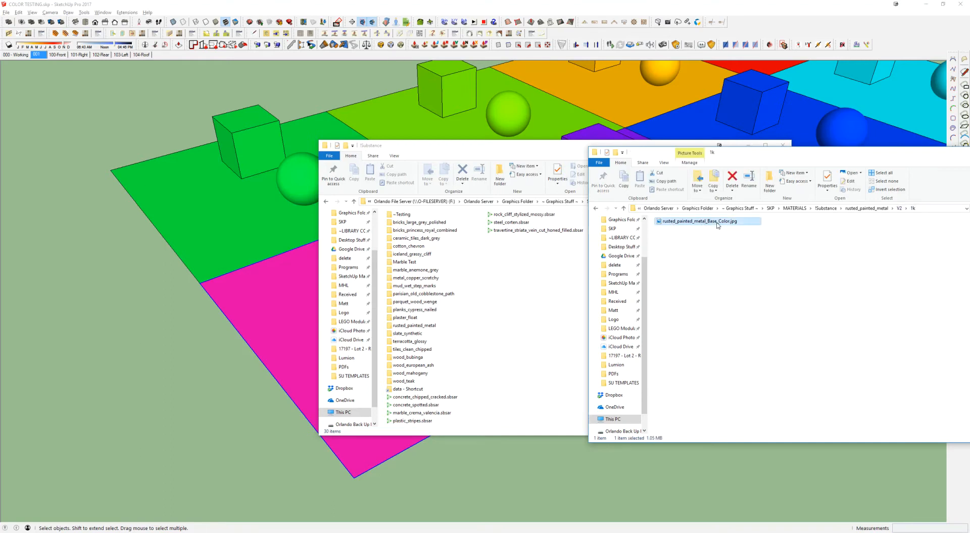
click(727, 222)
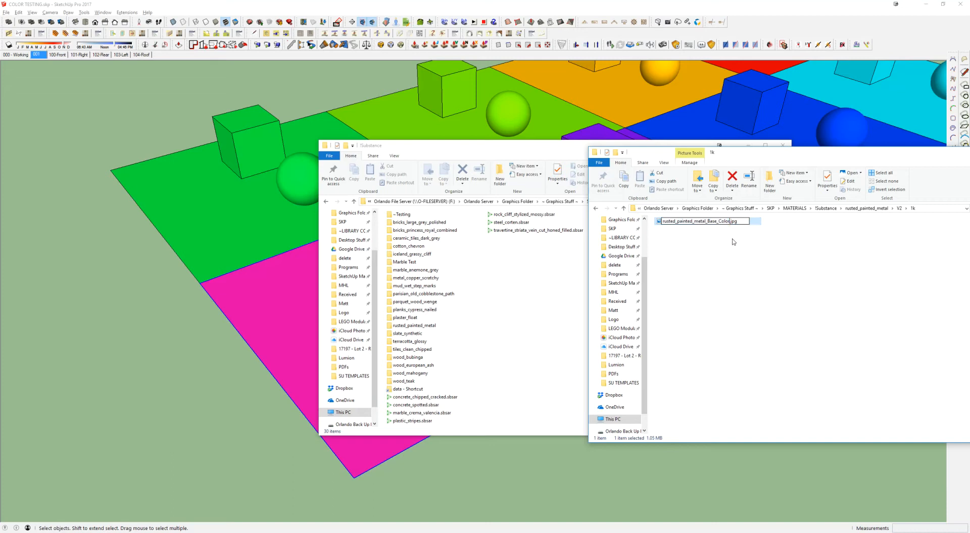
text(_v2)
key(Return)
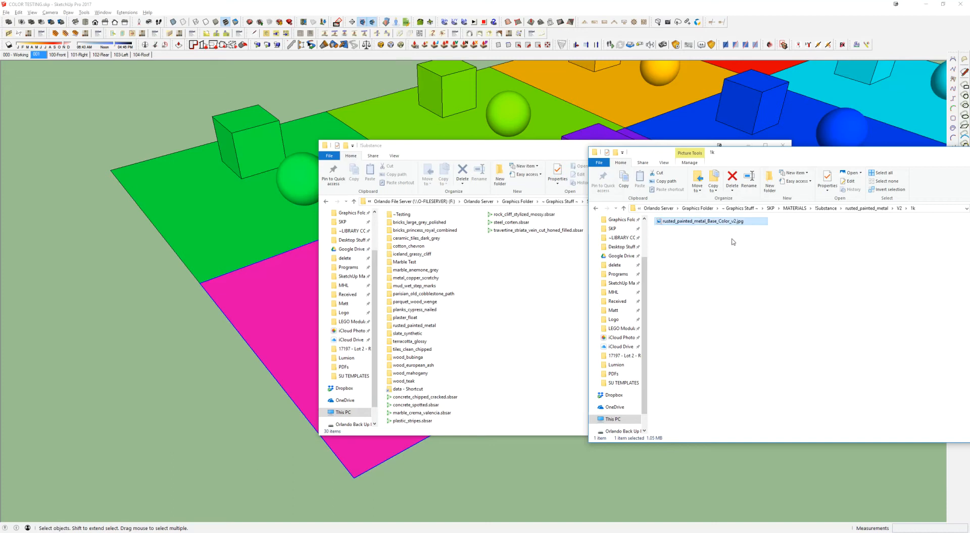
Step: Bring rusted_painted_metal_Base_Color_v2.jpg into the SketchUp model as an image placed beside the pink plane
mouse_move(512, 282)
mouse_down()
mouse_move(209, 403)
mouse_move(132, 385)
mouse_up()
mouse_move(193, 385)
middle_down()
mouse_move(316, 404)
mouse_move(638, 388)
mouse_move(474, 328)
mouse_move(480, 413)
mouse_move(579, 428)
middle_up()
scroll(639, 387, down, 2)
scroll(481, 413, up, 4)
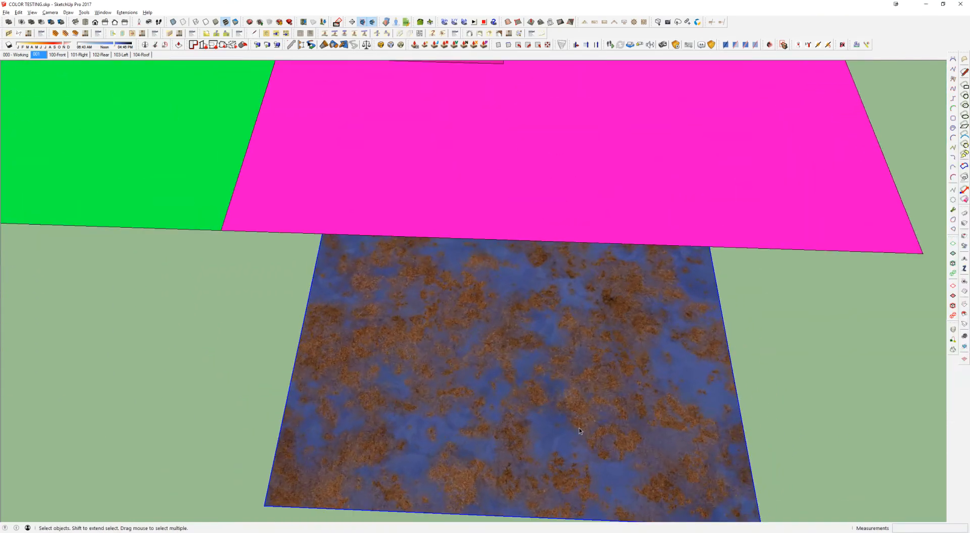
Step: Measure the size of a rust patch on the placed base color image with the Line tool, without drawing a line
scroll(583, 407, up, 4)
key(l)
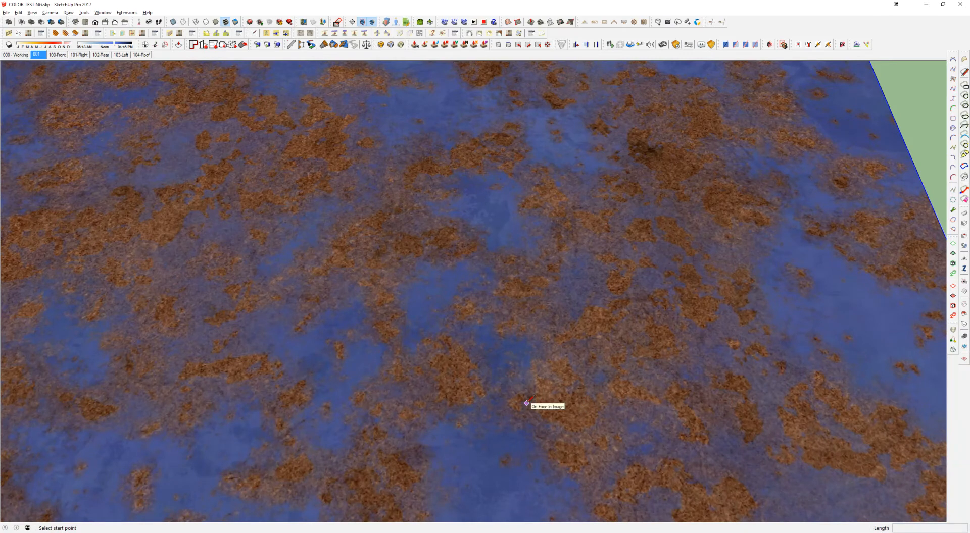
scroll(527, 403, down, 1)
scroll(527, 404, down, 2)
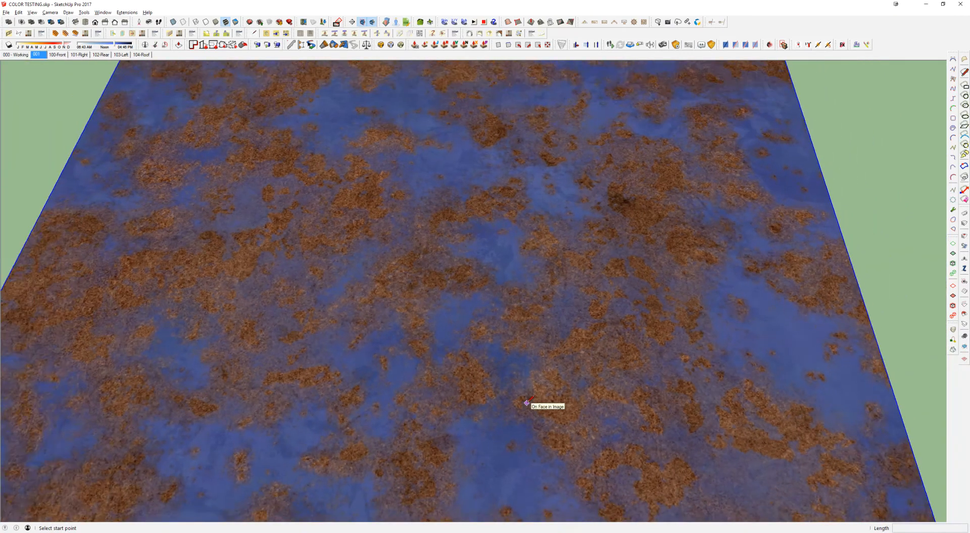
click(521, 402)
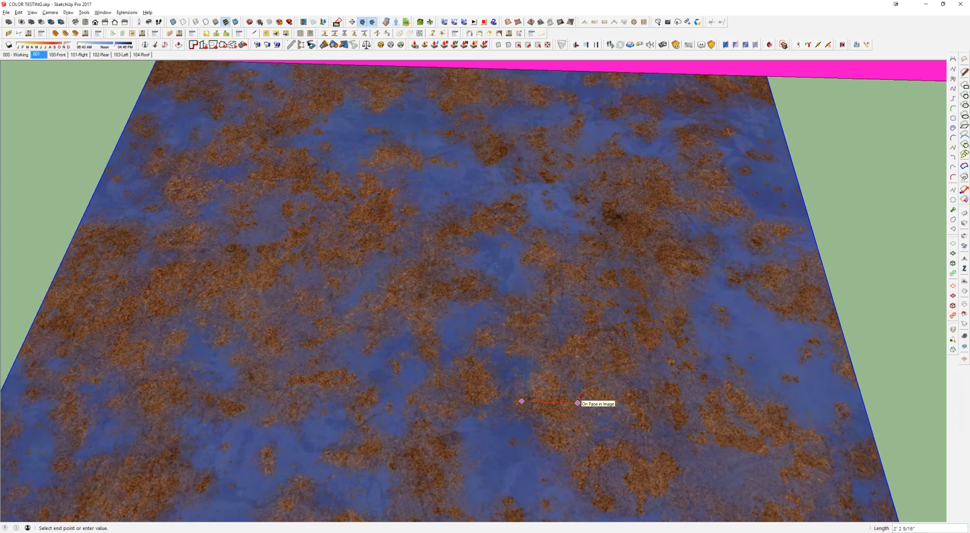
key(space)
Step: Move the rusted metal image clear of the pink plane and scale it down from a corner
scroll(577, 401, down, 6)
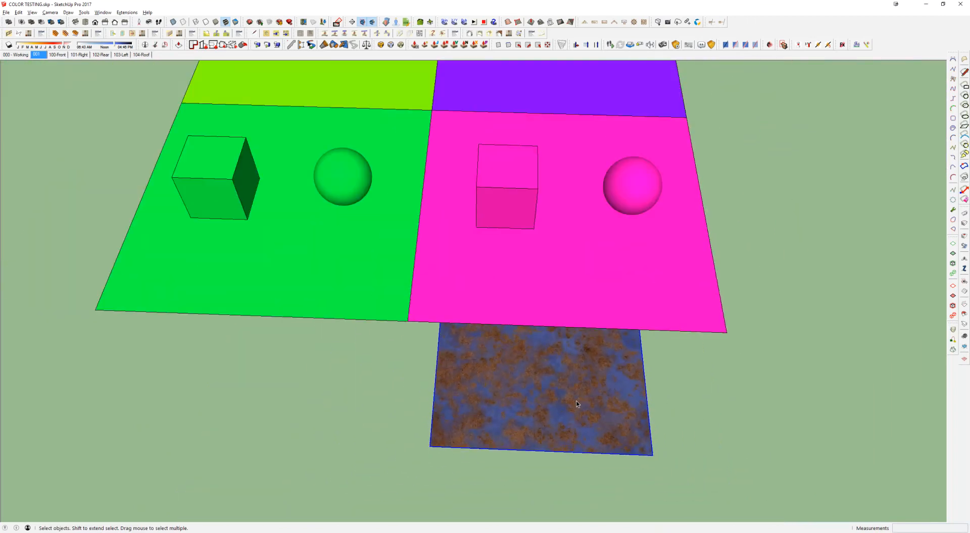
middle_drag(577, 403, 616, 361)
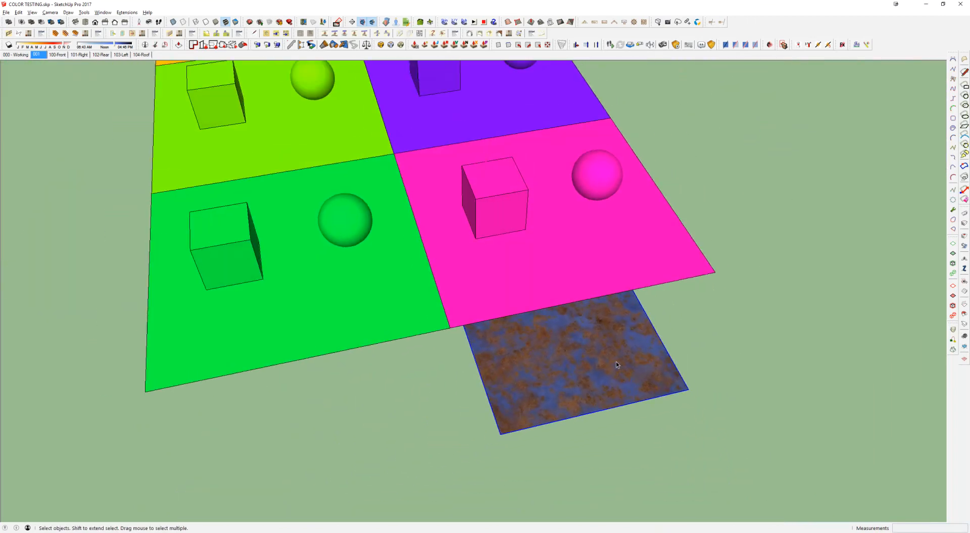
scroll(616, 361, down, 2)
key(m)
click(590, 358)
key(s)
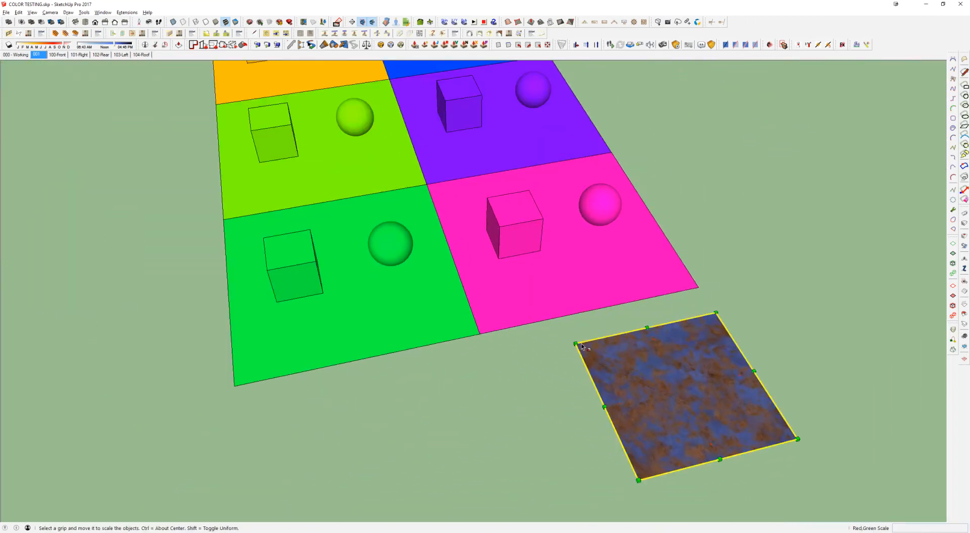
drag(575, 344, 721, 405)
Step: Measure a rust patch on the reduced image with the Line tool to check the texture's scale, leaving no line behind
scroll(614, 414, up, 8)
scroll(626, 356, up, 3)
key(l)
click(606, 338)
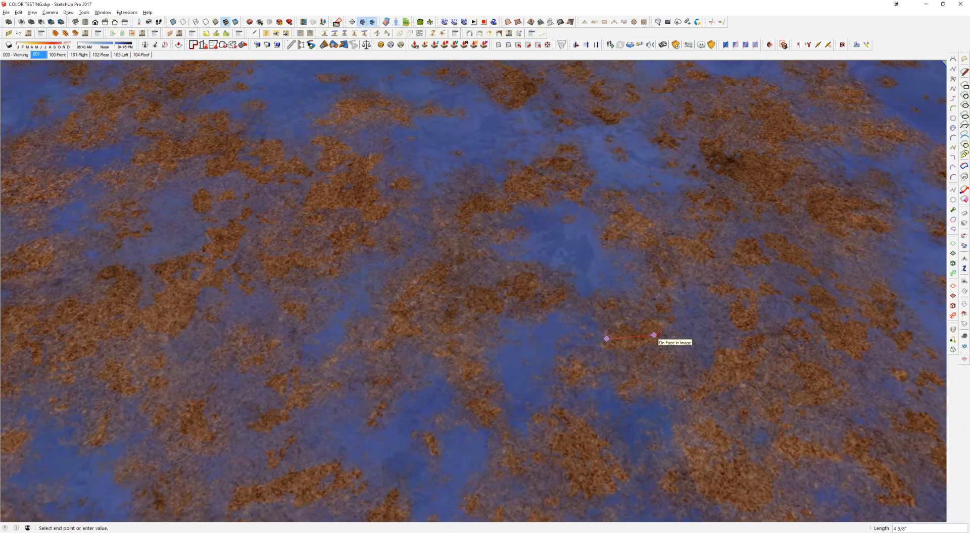
scroll(654, 336, down, 6)
key(space)
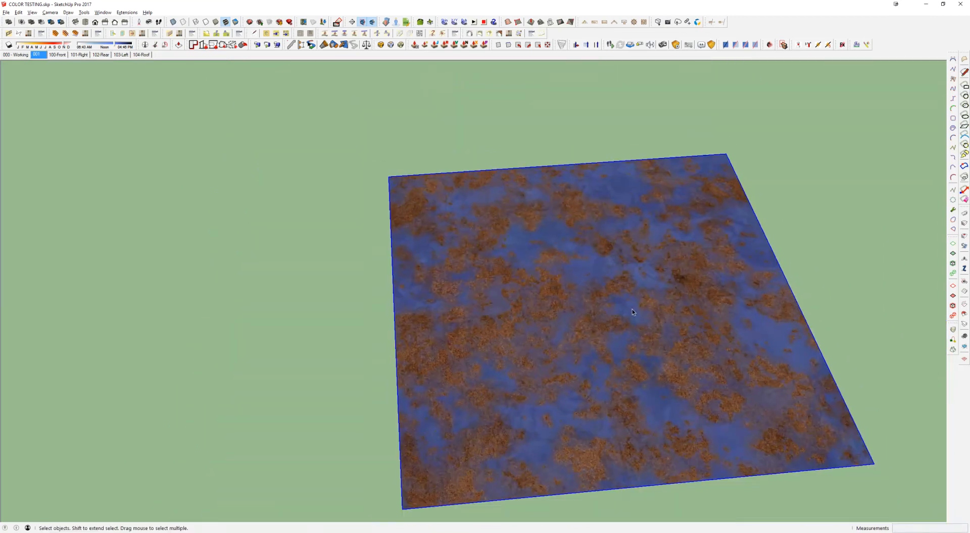
scroll(634, 309, down, 3)
middle_drag(637, 309, 586, 296)
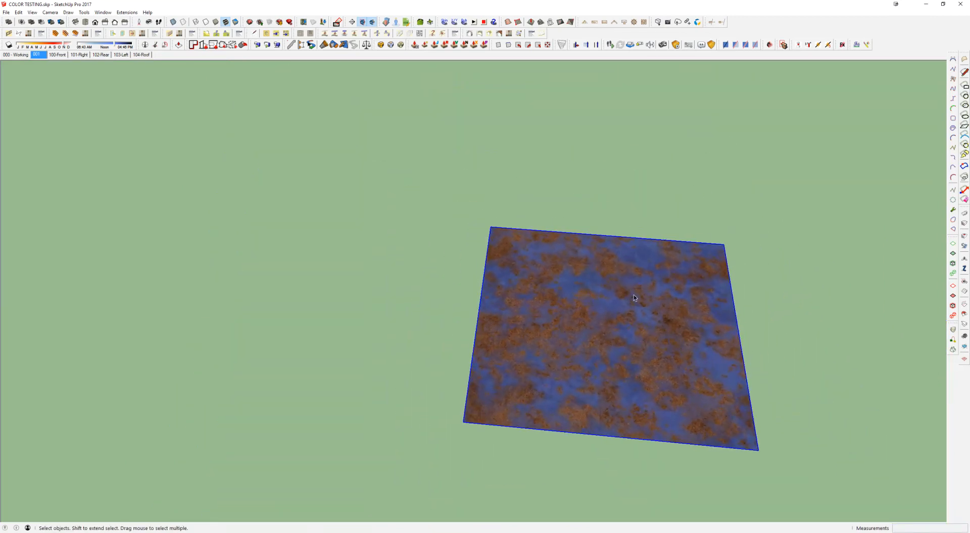
Step: Switch to File Explorer to check rusted_painted_metal_Base_Color_v2.jpg in the 1k folder, and return to the image in SketchUp
key(alt+Tab)
key(alt+Tab)
click(721, 247)
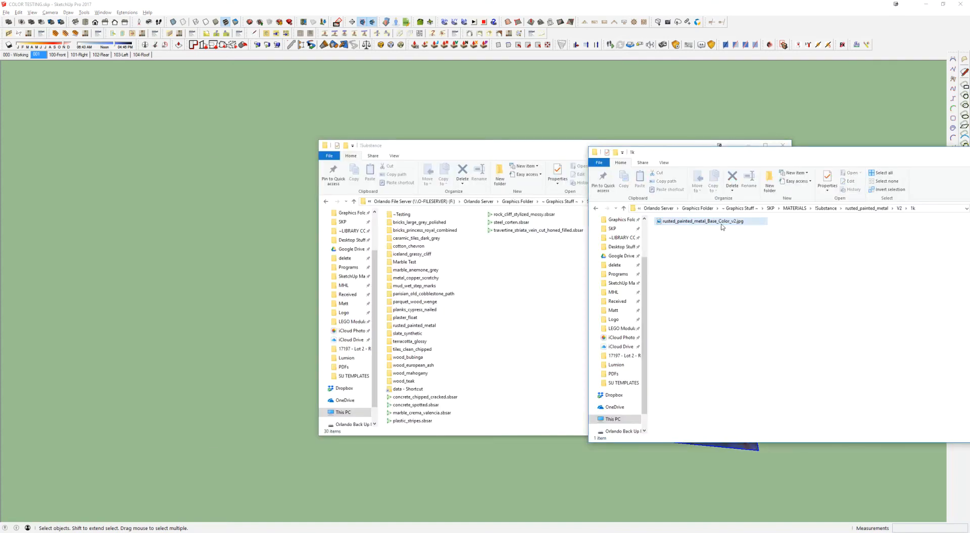
click(635, 104)
middle_drag(698, 323, 490, 339)
shift+middle_drag(569, 387, 542, 281)
Step: Try to sample the placed image's texture with the Paint Bucket, and deselect the image
key(b)
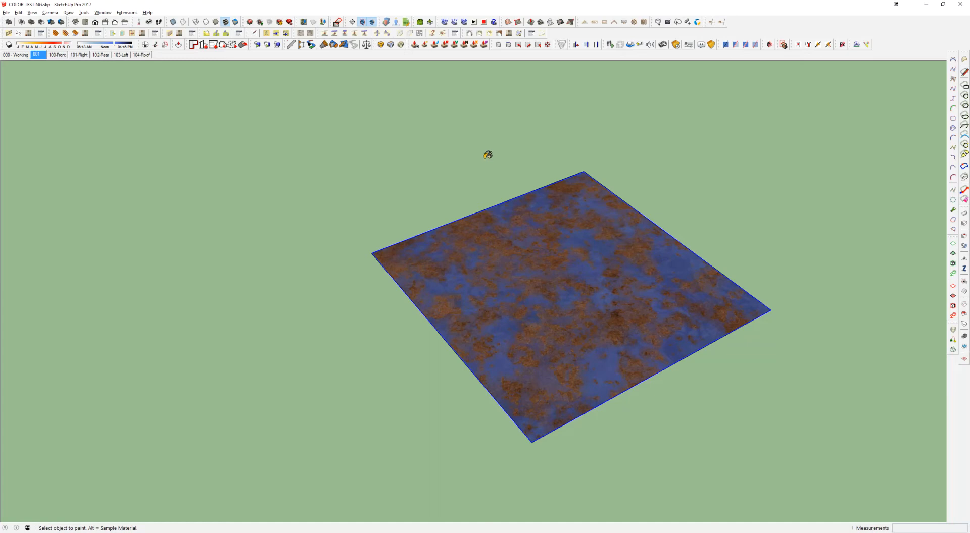
key(alt)
key(space)
click(335, 156)
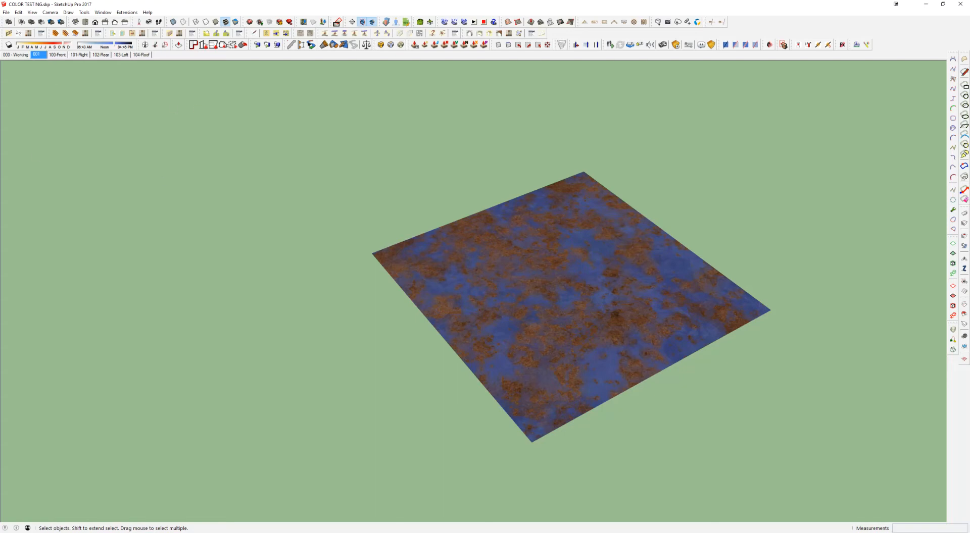
Step: Display the materials used in the model and compare the pink swatch with the pink plane
drag(0, 68, 205, 101)
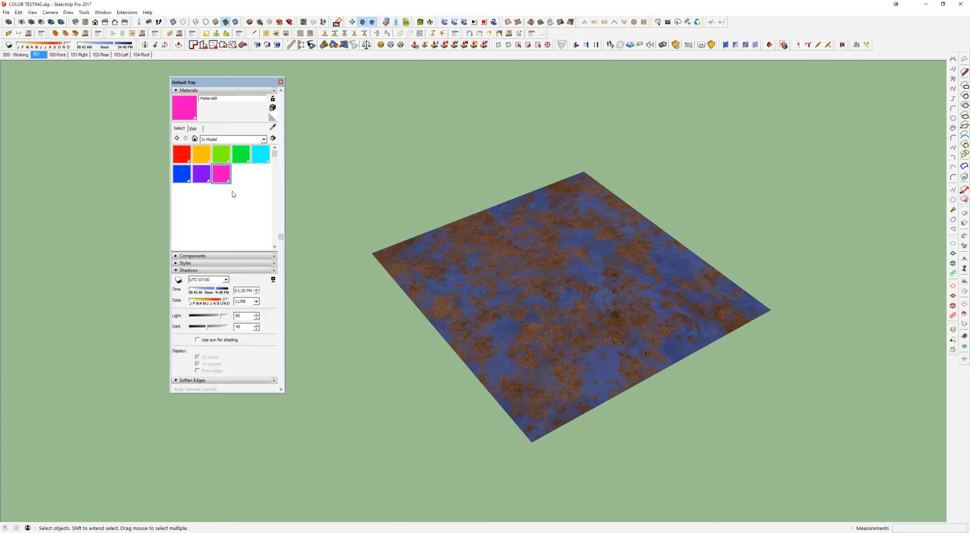
click(188, 158)
click(220, 178)
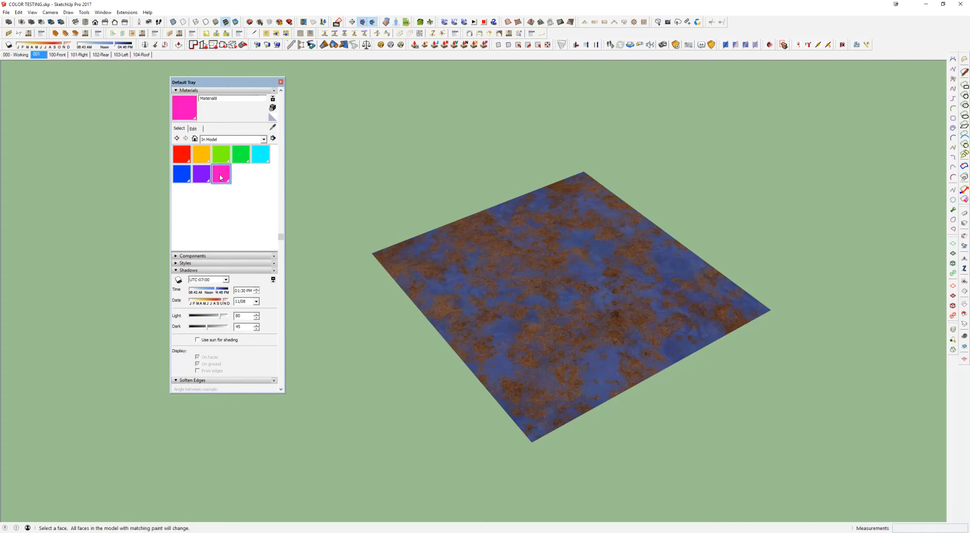
scroll(588, 238, down, 14)
shift+middle_drag(645, 172, 557, 405)
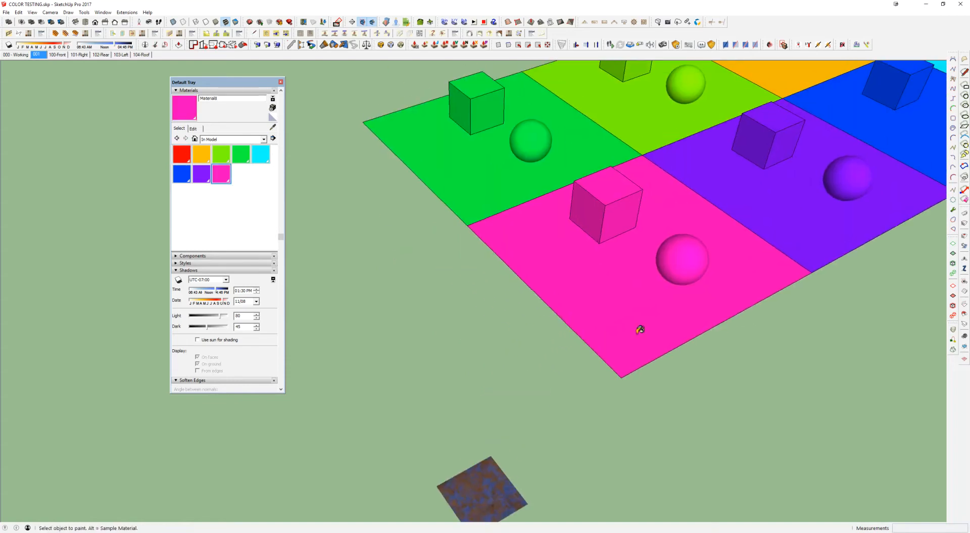
key(space)
Step: Explode the rusted metal image into a textured face so its texture joins the in-model materials
scroll(692, 246, down, 4)
middle_drag(693, 247, 704, 223)
scroll(597, 333, up, 5)
click(674, 341)
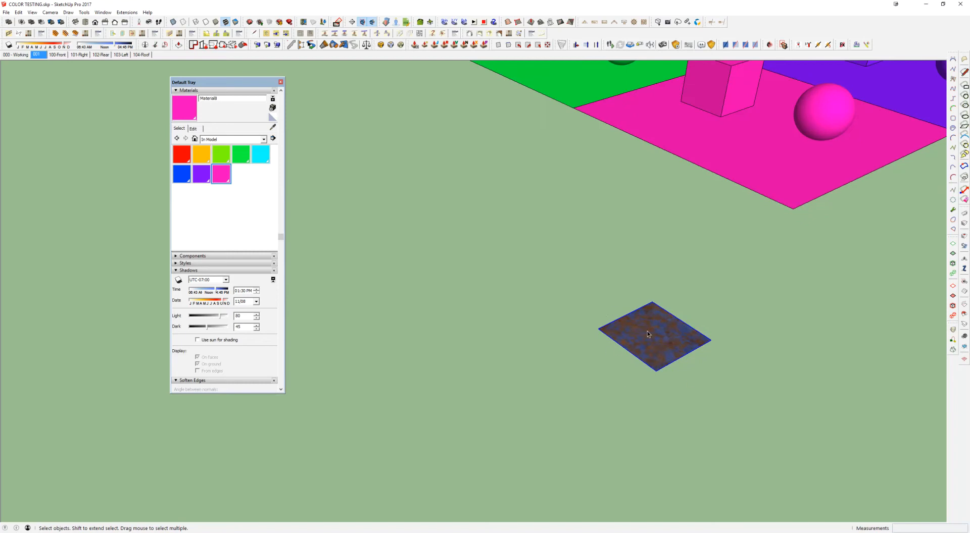
scroll(665, 343, up, 4)
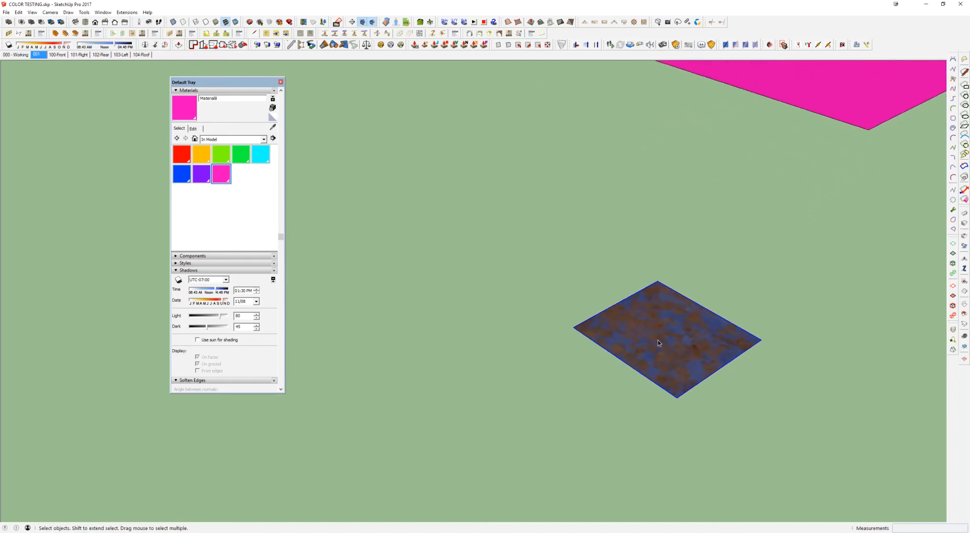
shift+middle_drag(658, 341, 581, 292)
drag(456, 219, 747, 399)
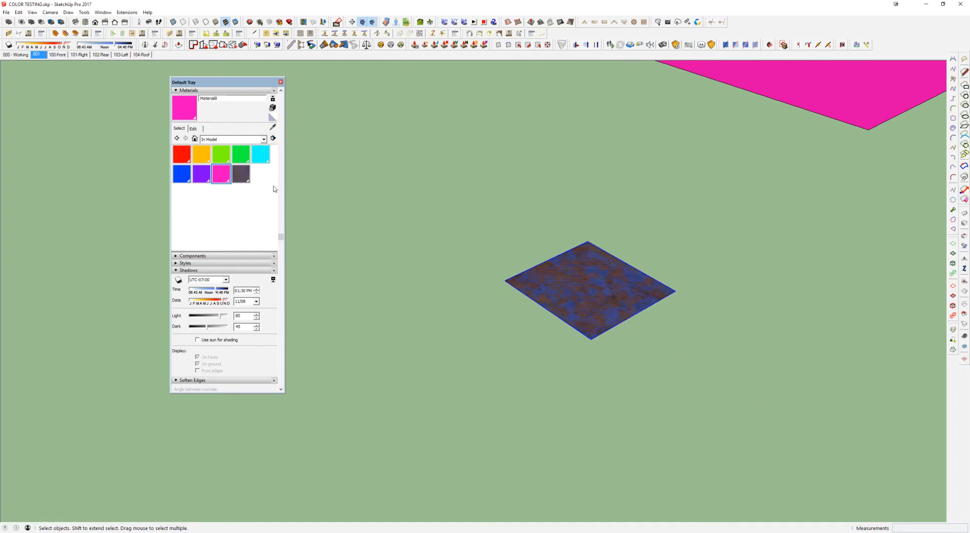
Step: Pick the rusted_painted_metal_Base_Color material from the in-model materials and select the exploded plane
click(241, 174)
middle_drag(583, 261, 568, 328)
key(space)
drag(453, 179, 805, 416)
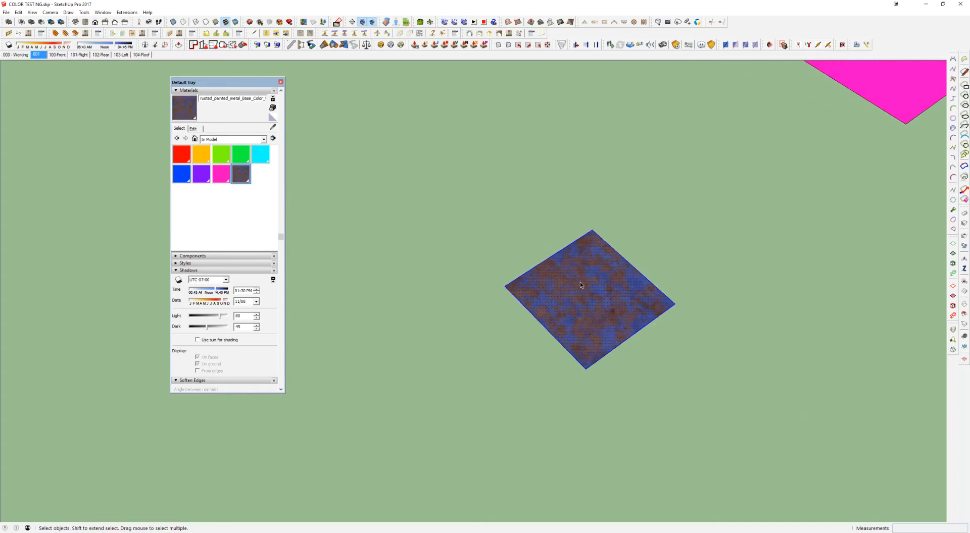
Step: Review the AutoCAD import options and the ways a JPEG can be imported, including New Matched Photo, without importing anything
click(10, 13)
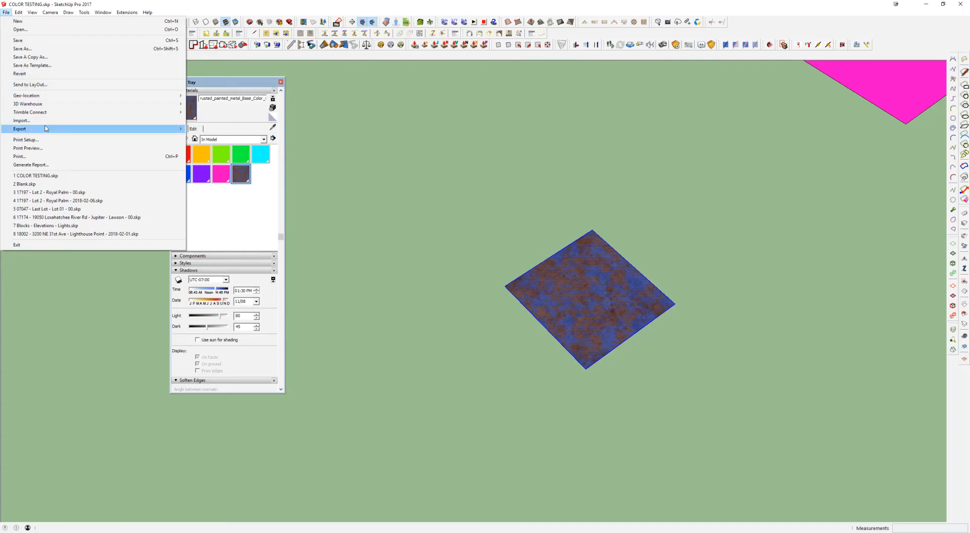
click(27, 122)
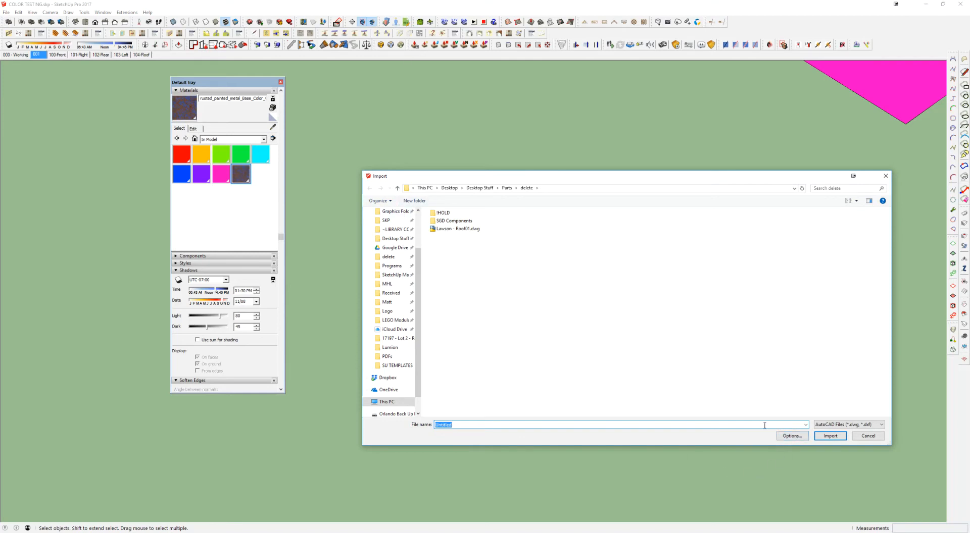
click(792, 437)
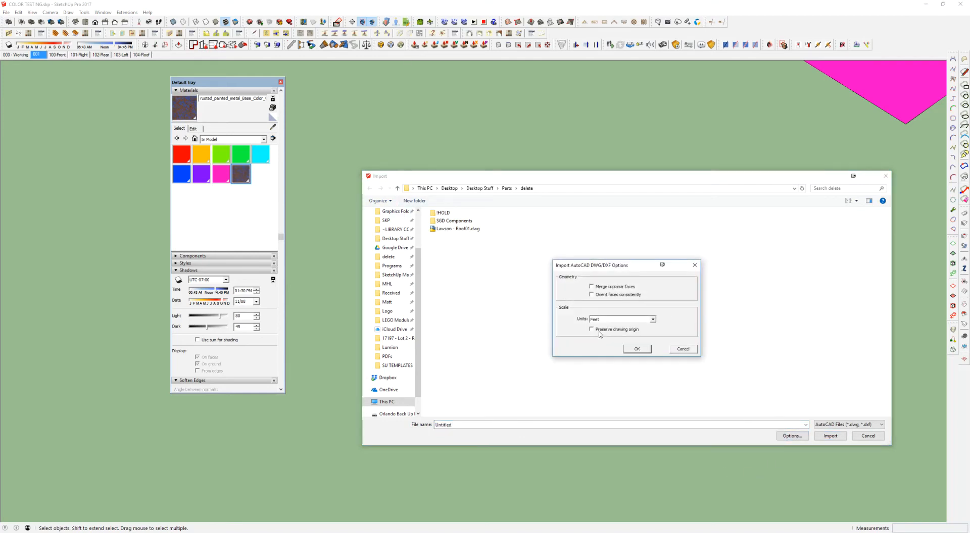
click(692, 351)
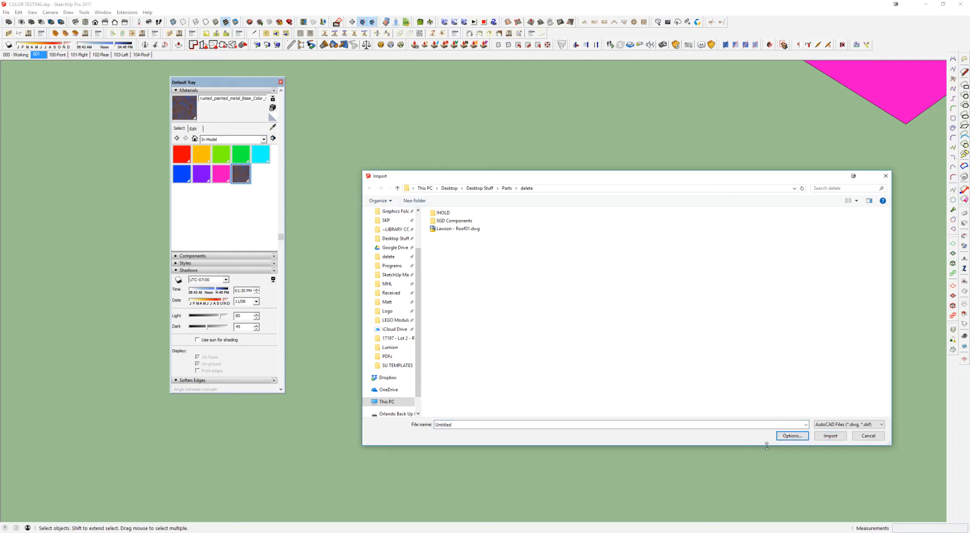
click(864, 427)
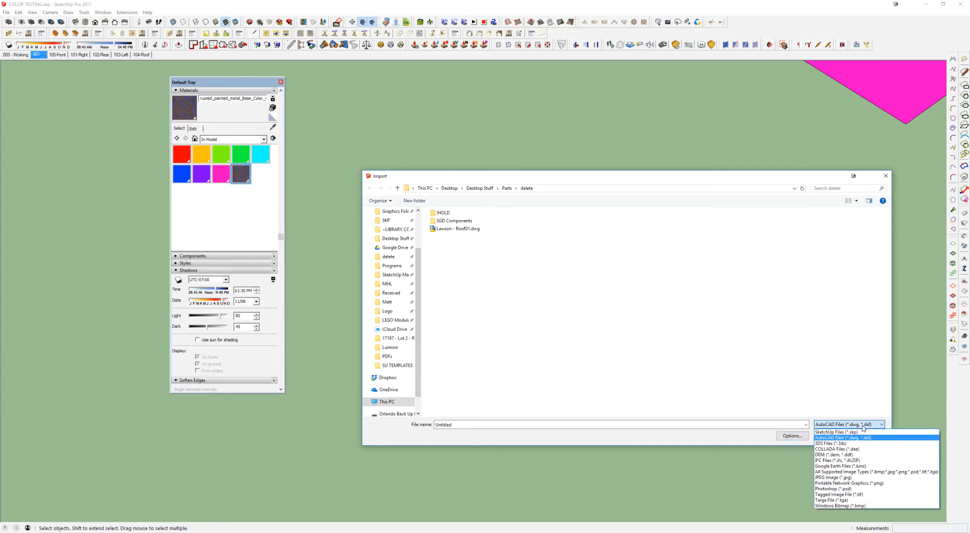
click(856, 482)
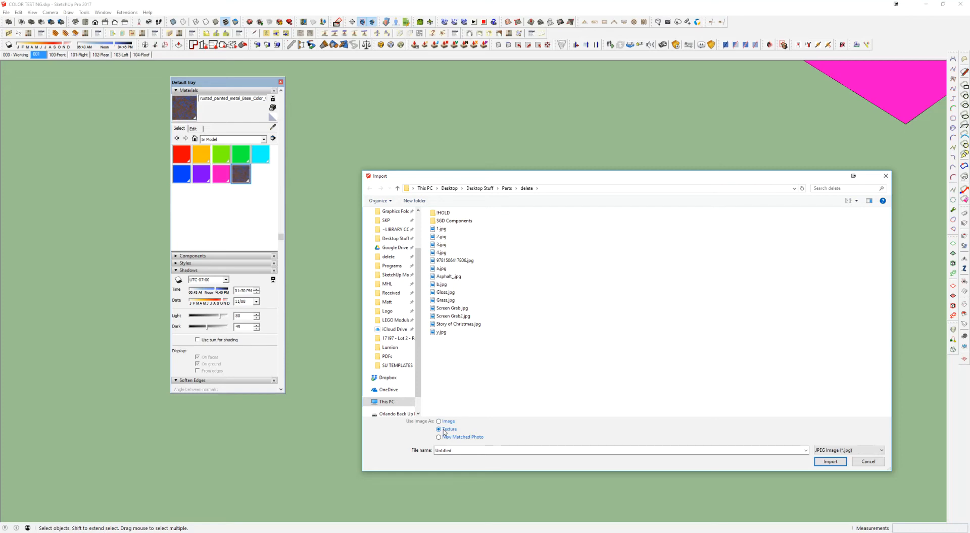
click(439, 438)
click(868, 462)
Step: Replace the pink material throughout the model with rusted_painted_metal_Base_Color_v2, sampled from the small plane
scroll(606, 293, up, 4)
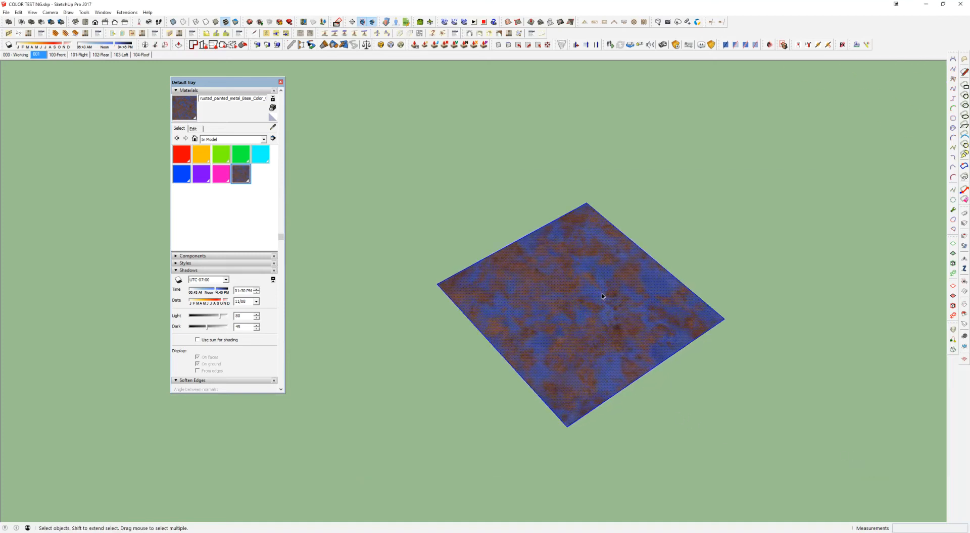
scroll(582, 292, down, 4)
middle_drag(582, 292, 405, 392)
scroll(534, 274, down, 4)
click(532, 321)
scroll(501, 341, up, 3)
key(shift+b)
click(712, 172)
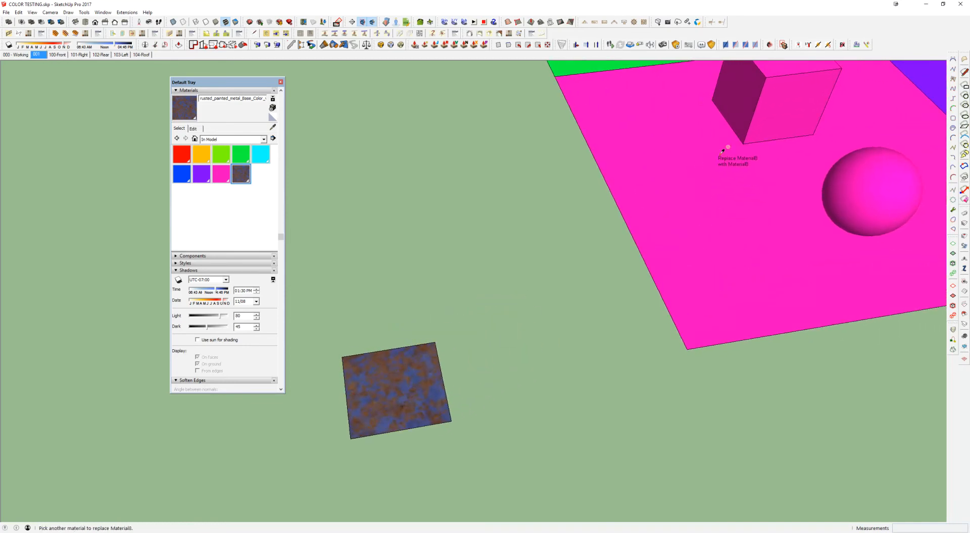
scroll(754, 168, down, 3)
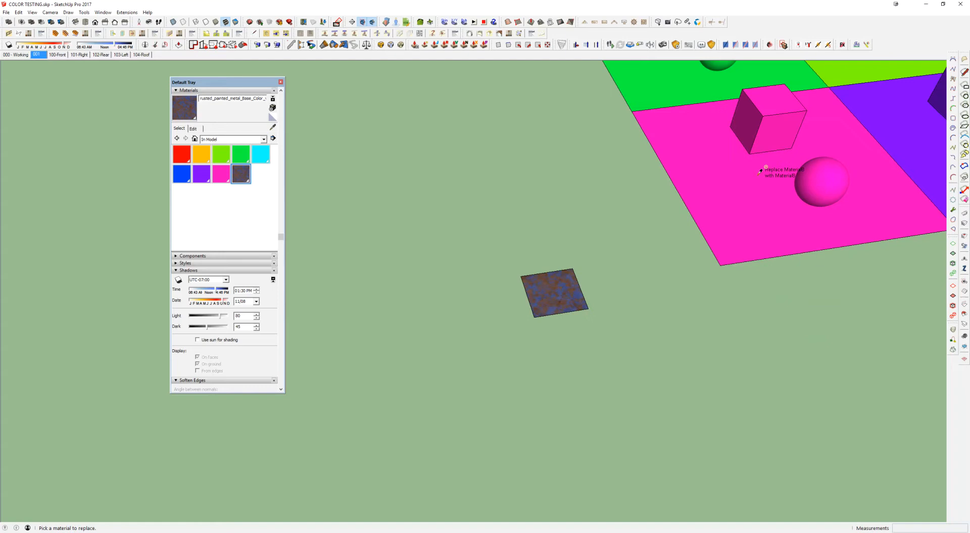
shift+middle_drag(762, 175, 678, 260)
click(506, 347)
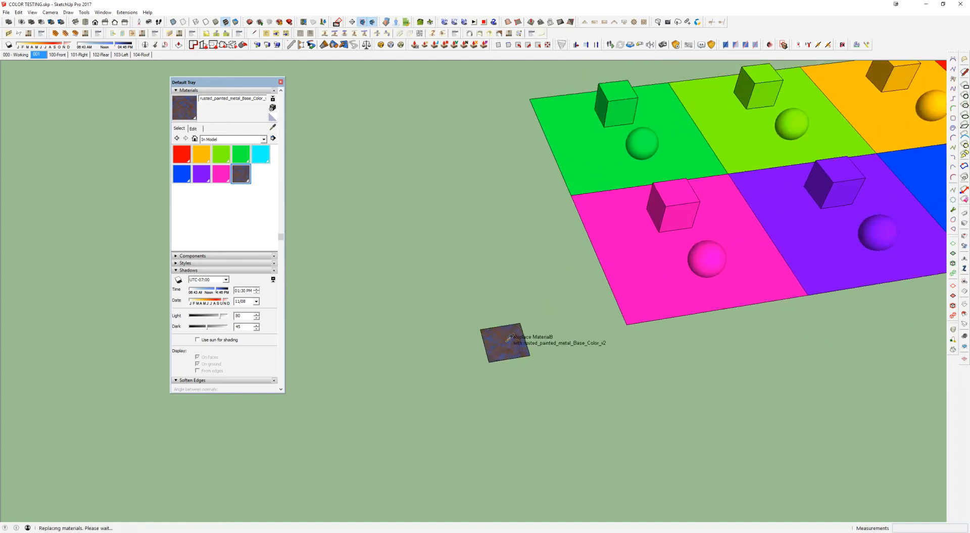
scroll(505, 348, up, 1)
drag(426, 305, 559, 400)
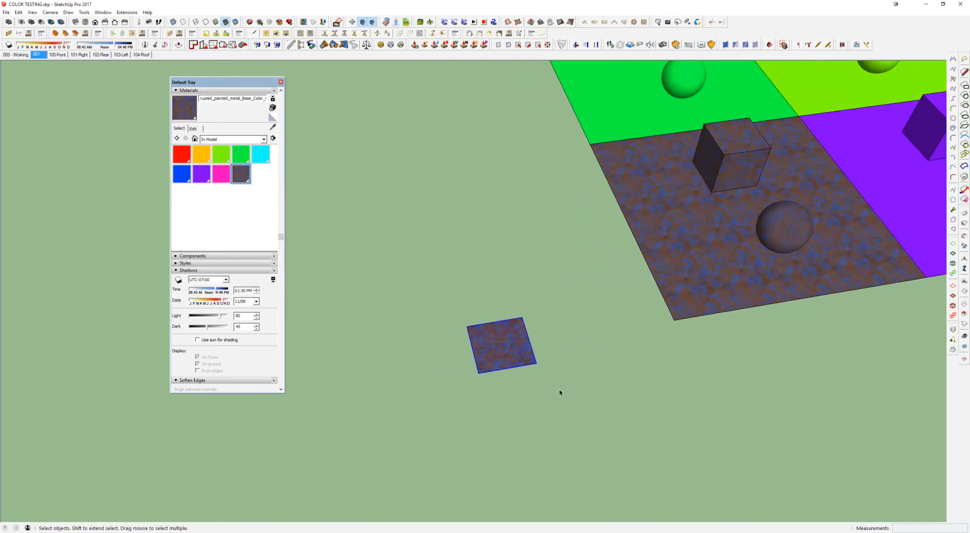
scroll(770, 209, up, 5)
scroll(770, 208, down, 5)
click(800, 342)
key(shift+e)
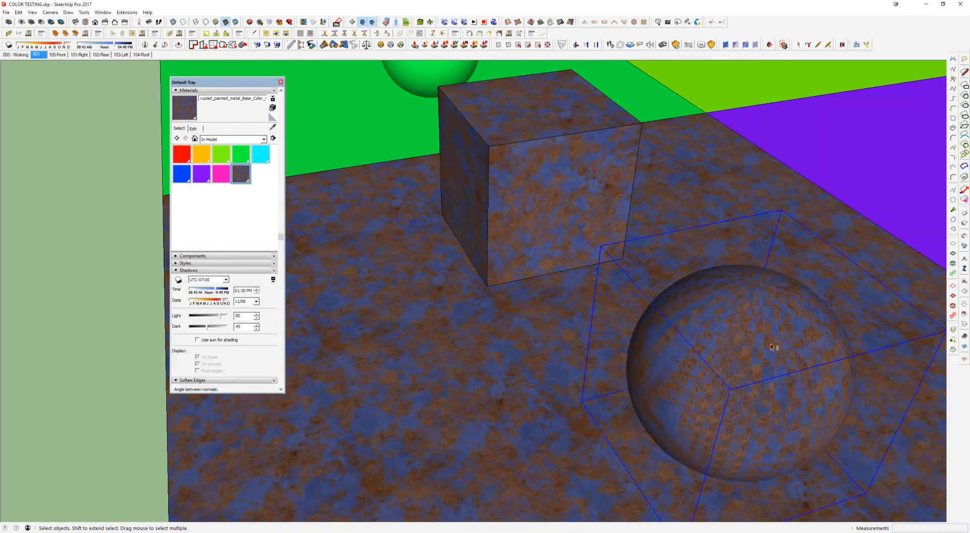
middle_drag(777, 345, 767, 344)
key(ctrl+z)
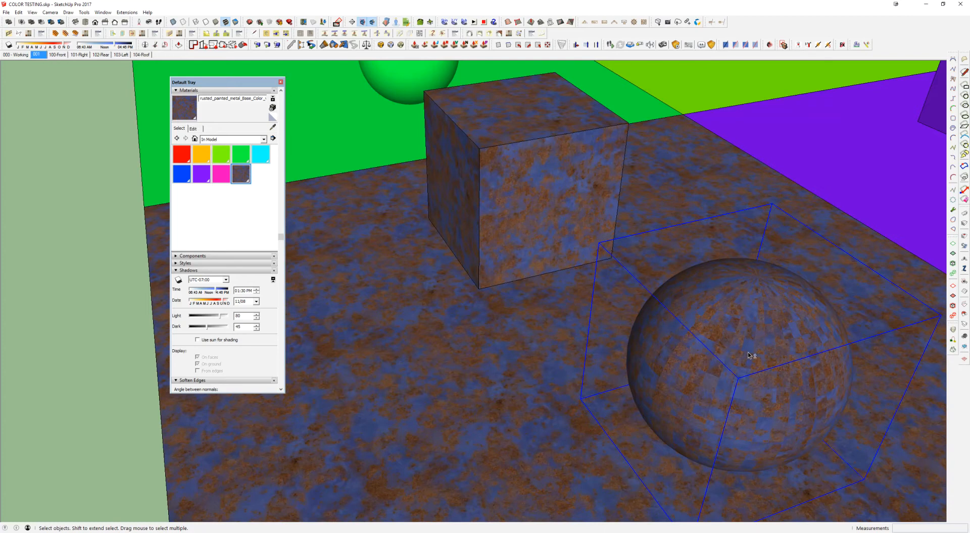
Step: Open the rusted sphere for editing, sample the texture from one of its faces and paint it onto the sphere
double_click(748, 355)
scroll(748, 352, up, 5)
key(b)
key(alt)
alt+click(754, 334)
click(753, 331)
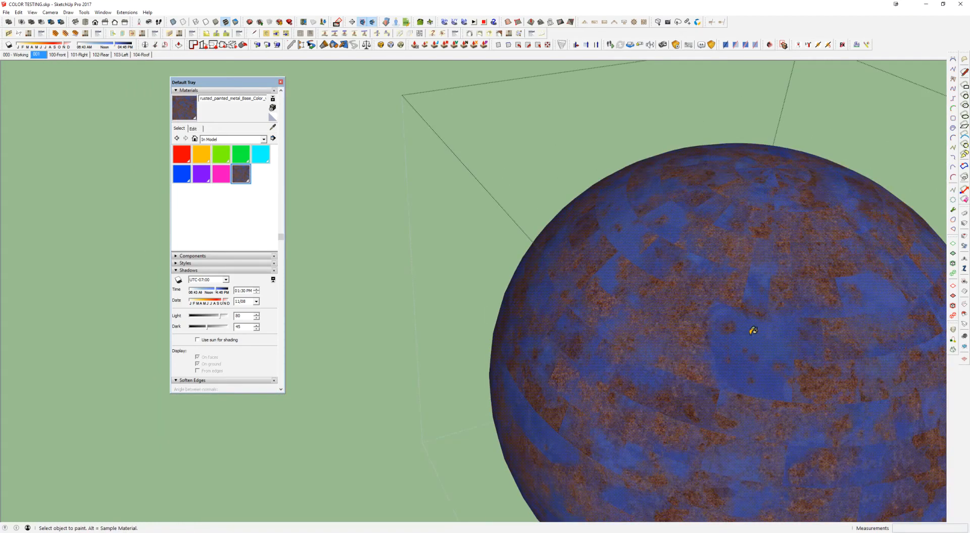
scroll(651, 238, down, 3)
scroll(646, 329, up, 2)
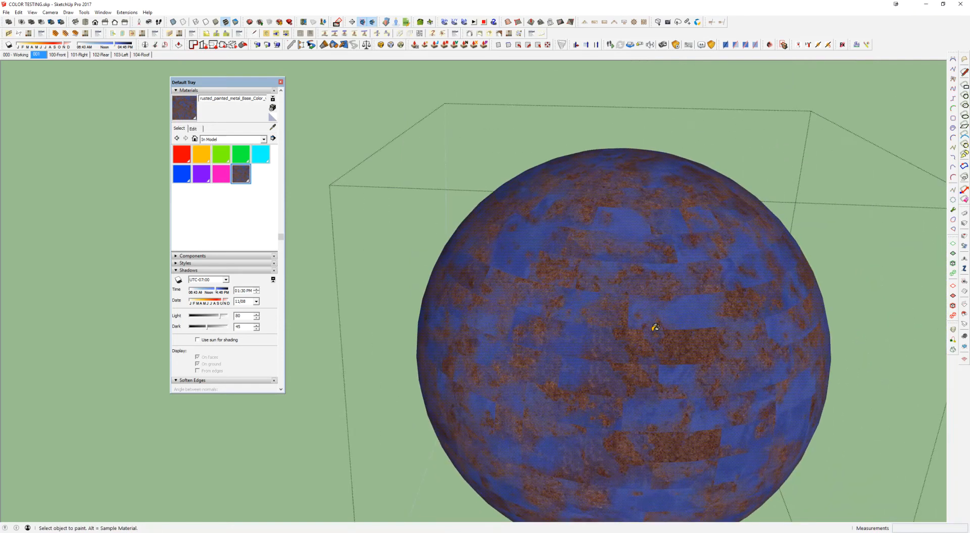
scroll(683, 324, down, 2)
key(ctrl+g)
middle_drag(682, 331, 682, 331)
scroll(680, 323, up, 3)
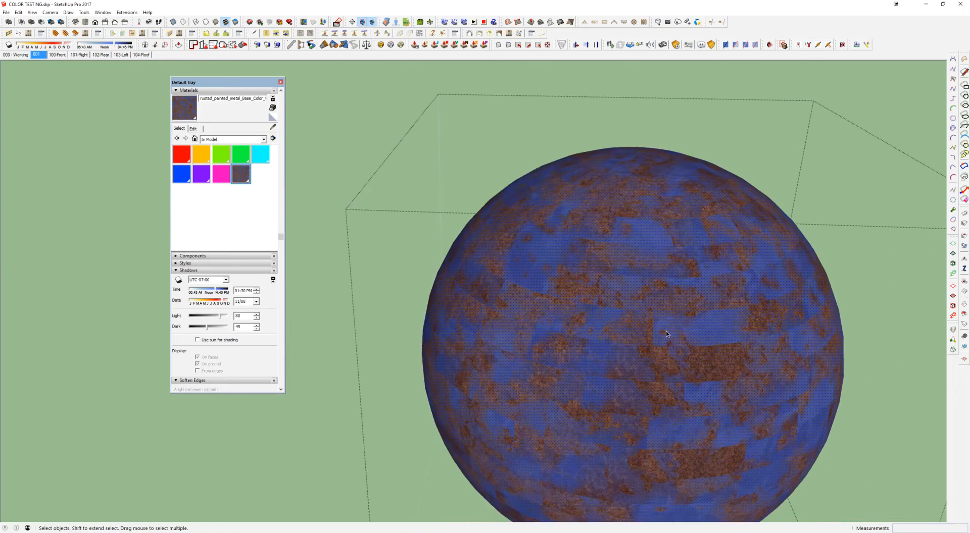
Step: Inspect how the rusted painted metal texture maps onto the sphere, cube and plane
click(677, 315)
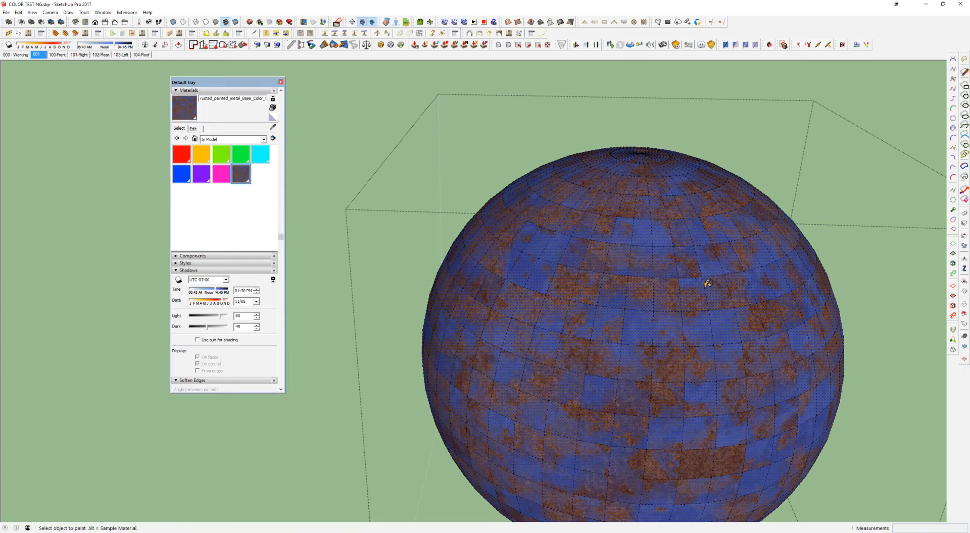
middle_drag(659, 287, 814, 243)
middle_drag(813, 243, 765, 413)
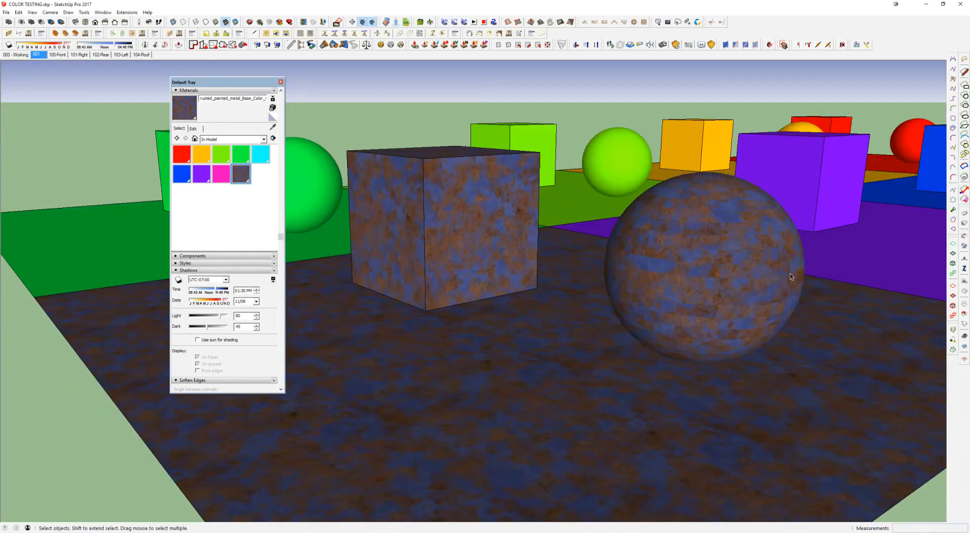
scroll(791, 277, down, 2)
scroll(609, 338, up, 3)
middle_drag(610, 339, 606, 410)
scroll(507, 249, down, 2)
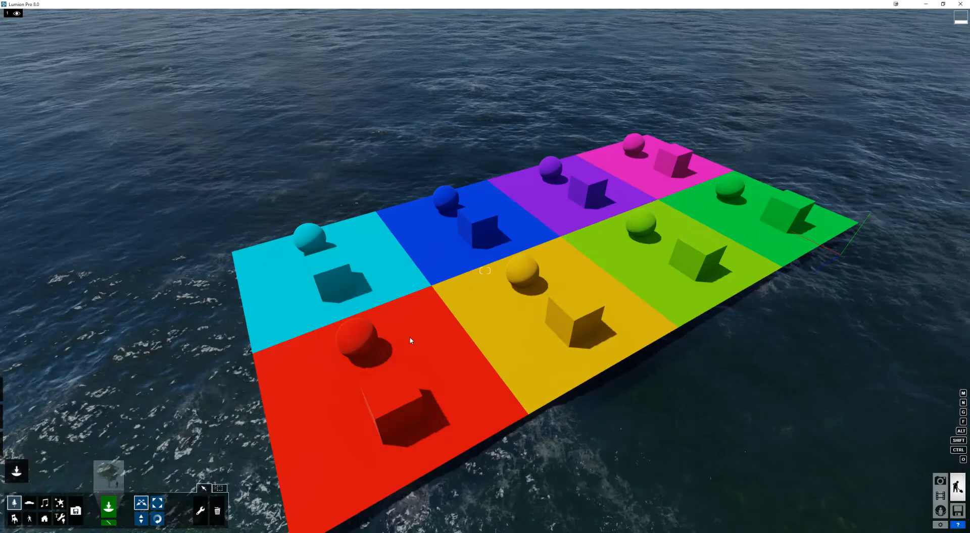
Step: Switch to Lumion, select the imported COLOR TESTING model and reload it from the updated SketchUp file
click(76, 511)
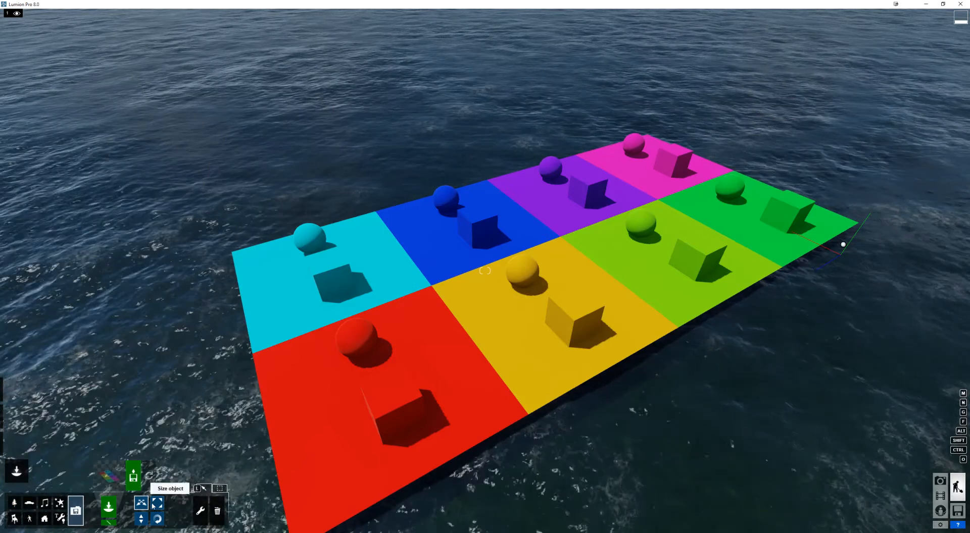
click(843, 245)
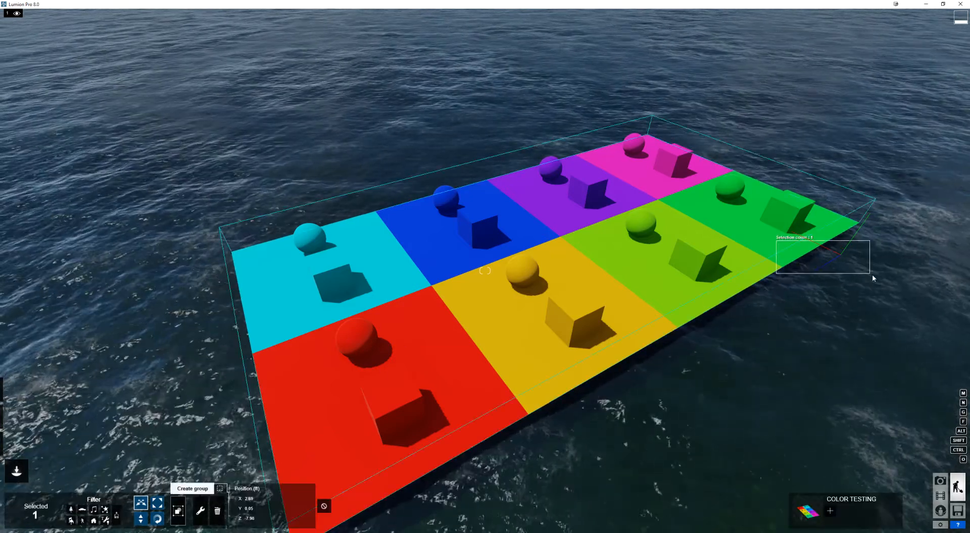
click(204, 488)
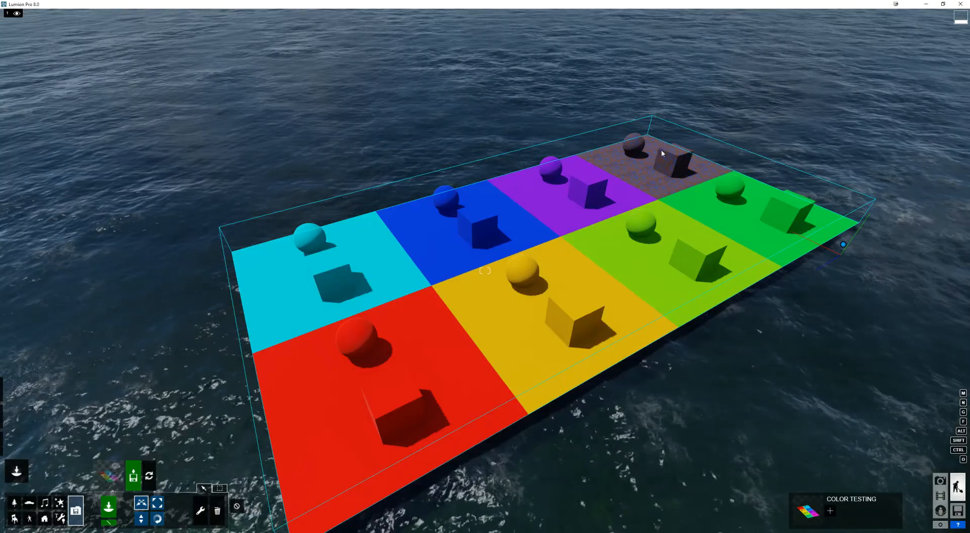
Step: Examine the rusted texture up close on the reloaded plane, cube and sphere
right_drag(610, 205, 486, 209)
key(w)
right_drag(485, 270, 748, 273)
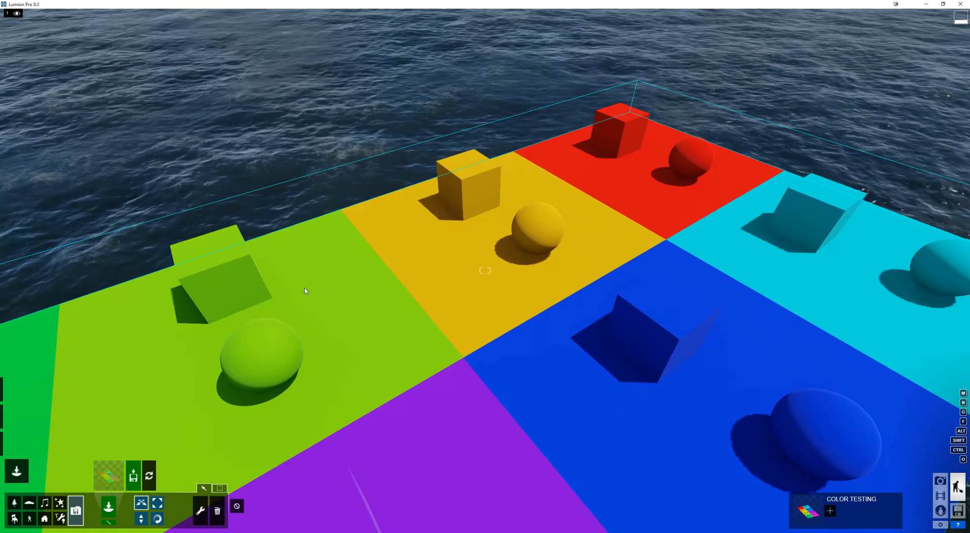
key(s)
right_drag(304, 289, 389, 282)
key(o)
key(w)
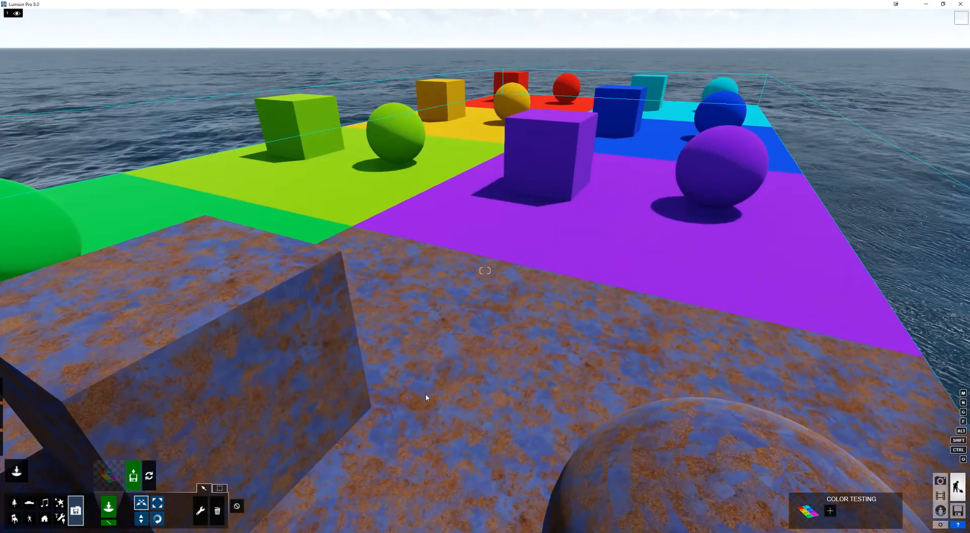
key(o)
mouse_move(426, 393)
right_down()
mouse_move(450, 344)
mouse_move(469, 388)
mouse_move(429, 399)
right_up()
right_drag(478, 374, 463, 420)
key(s)
right_drag(442, 372, 450, 411)
key(o)
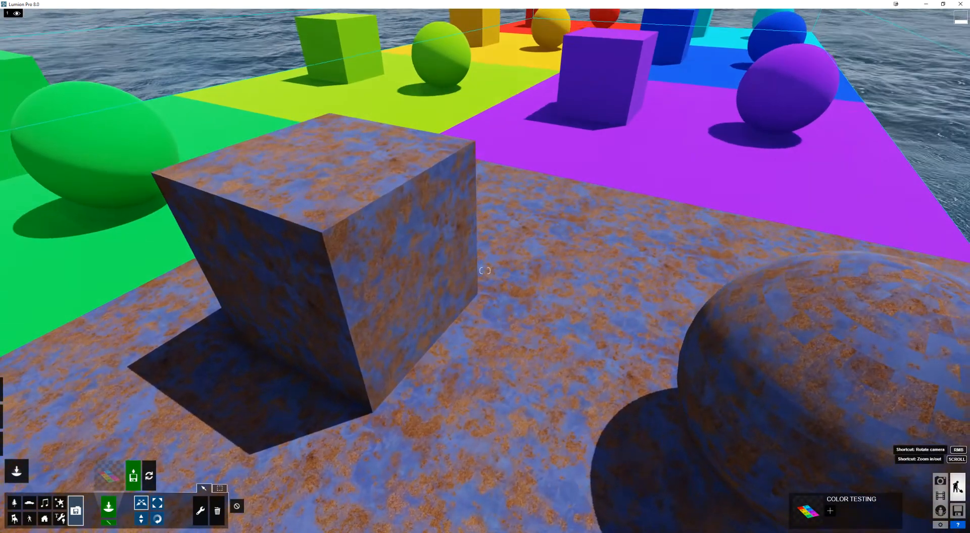
right_drag(390, 446, 385, 456)
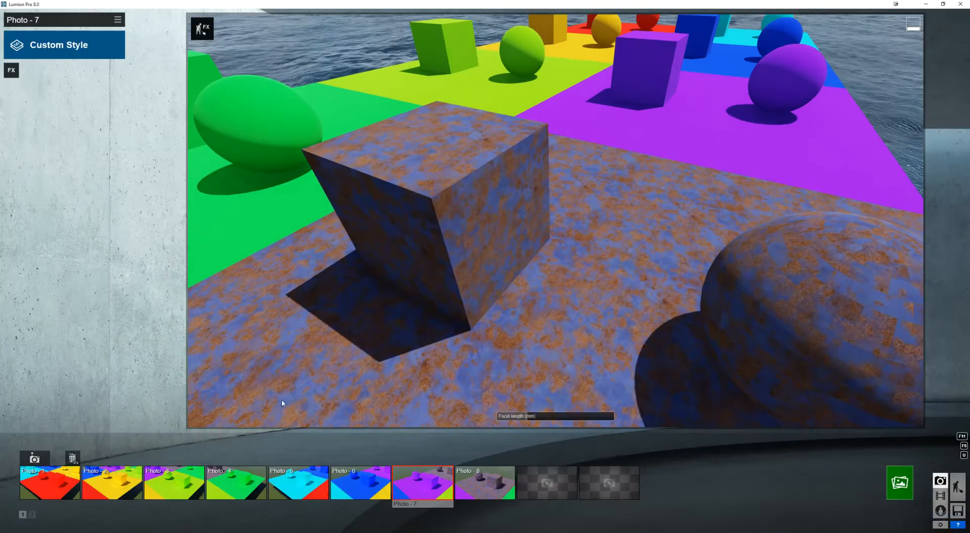
Step: Recall the Photo - 8 shot, start a Desktop 1920x1080 render of it and browse the delete folder for saving
click(436, 483)
click(485, 483)
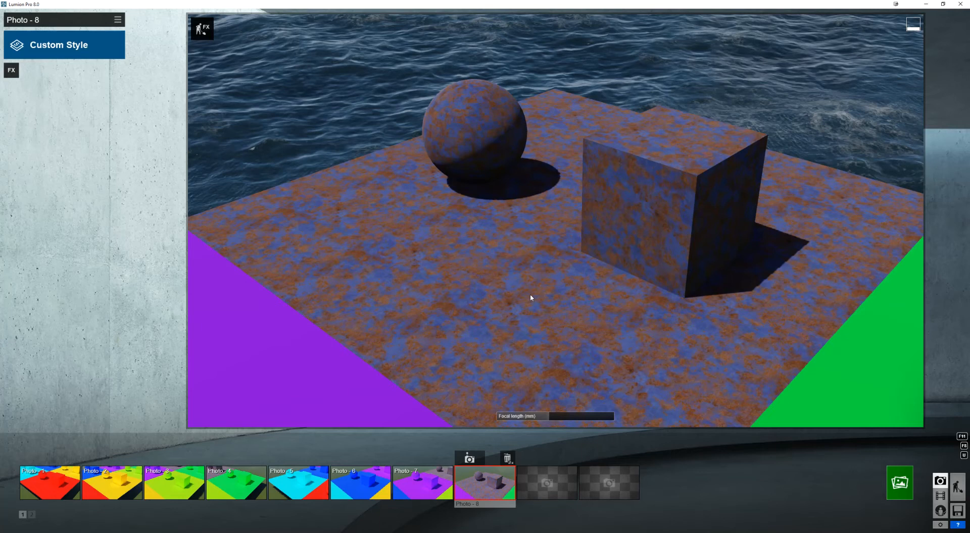
click(900, 482)
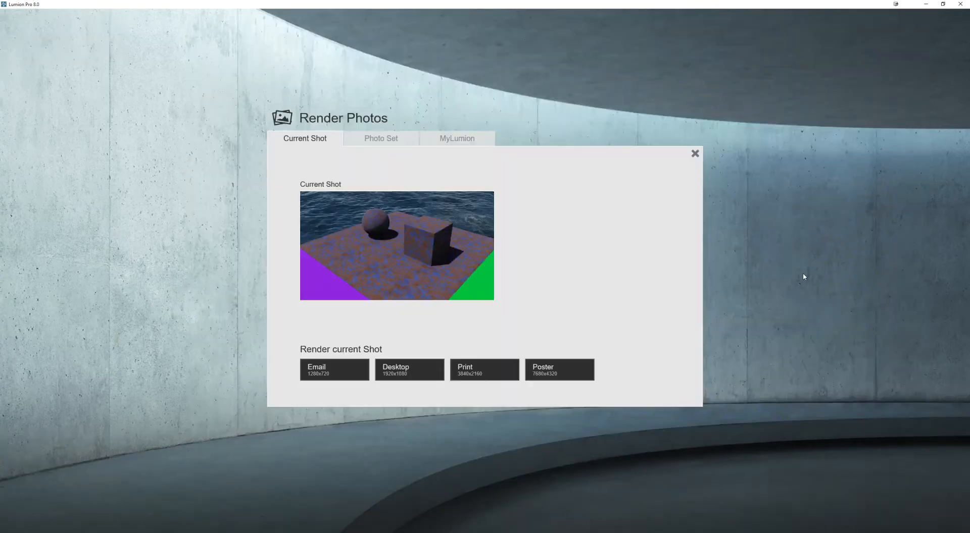
click(413, 366)
click(203, 131)
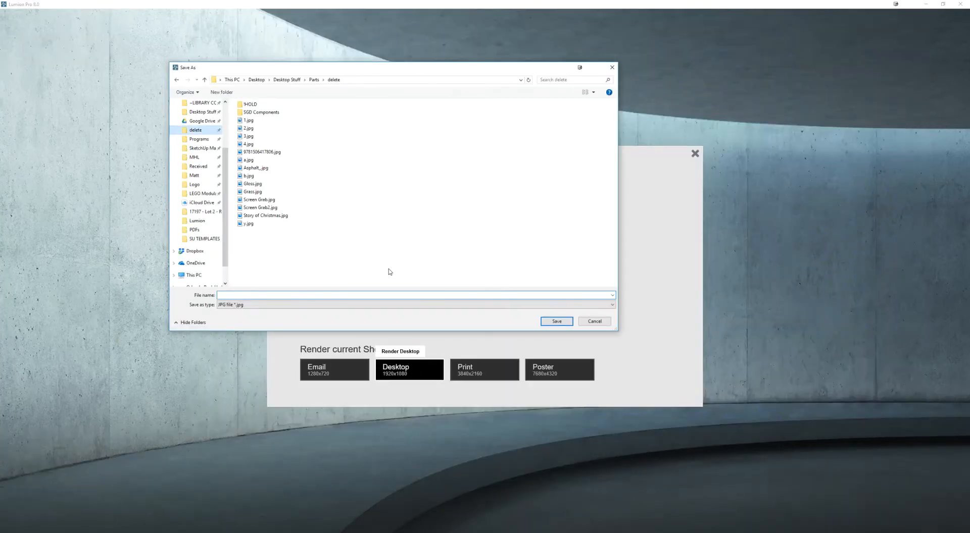
click(248, 121)
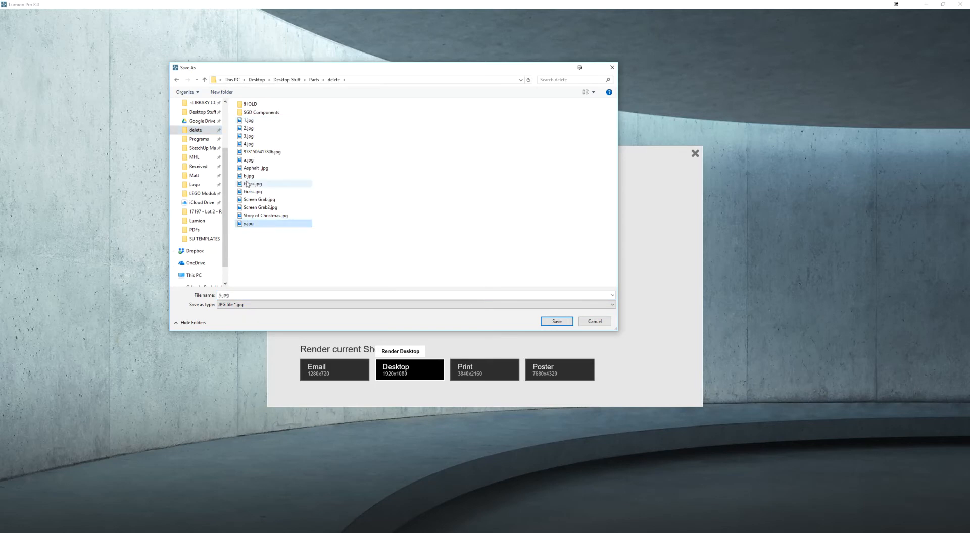
drag(354, 73, 969, 90)
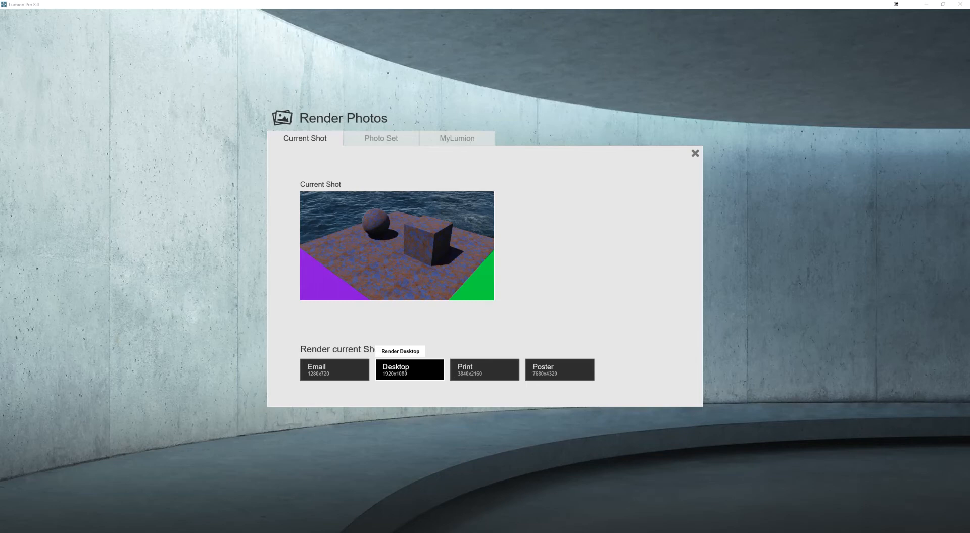
Step: Restart the Desktop render and rename the existing images 1, 2 and 3 in the delete folder as a1, a2 and a3
click(407, 370)
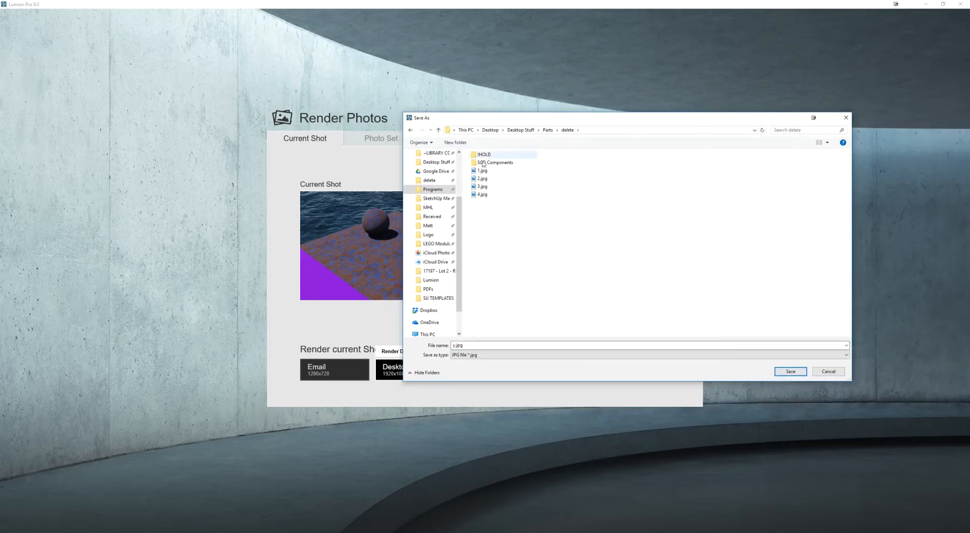
click(477, 172)
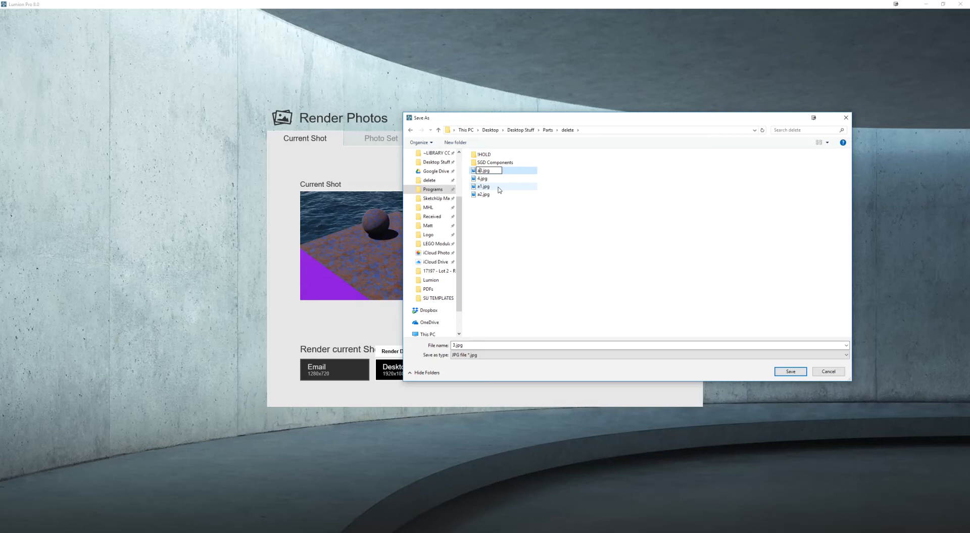
click(511, 229)
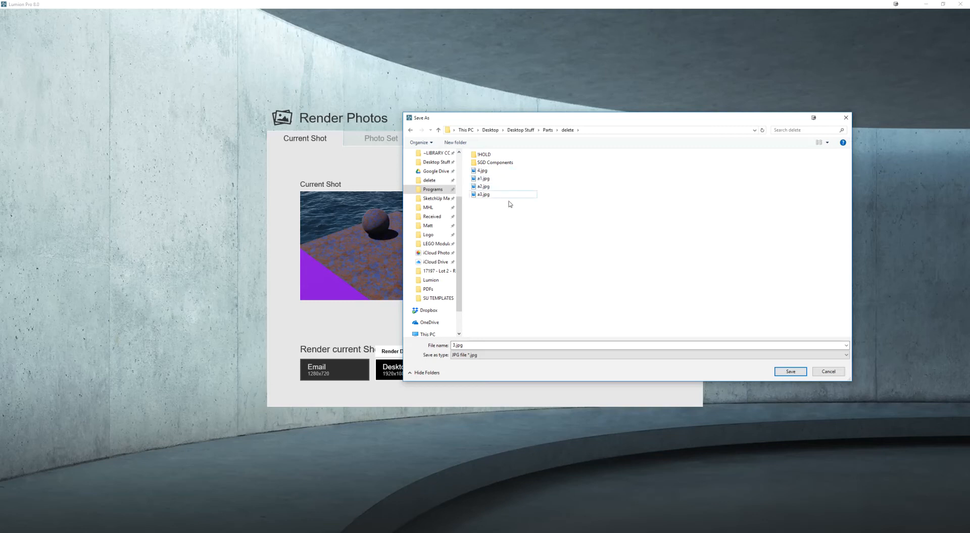
Step: Save the 1920x1080 JPG render of Photo - 8 in the delete folder and close the finished rendering
click(484, 180)
double_click(477, 181)
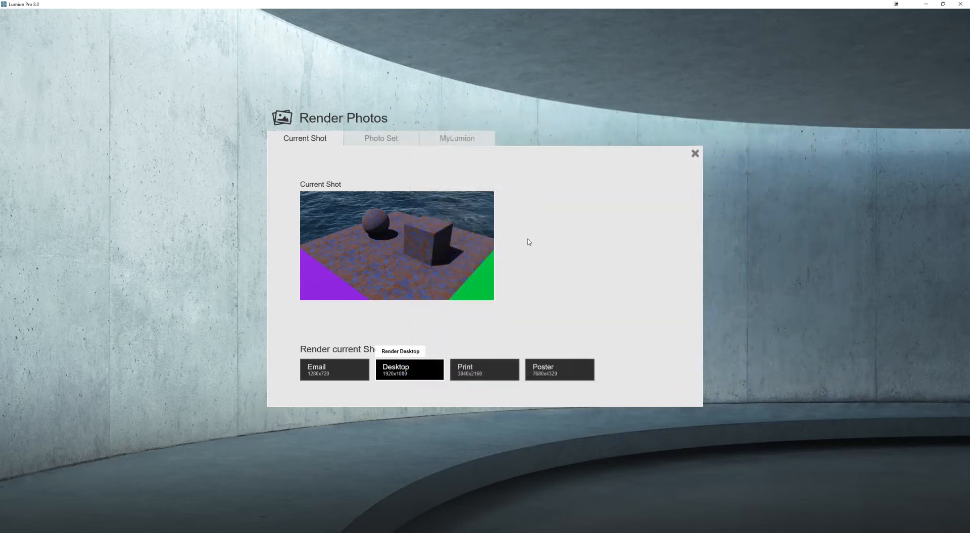
click(497, 297)
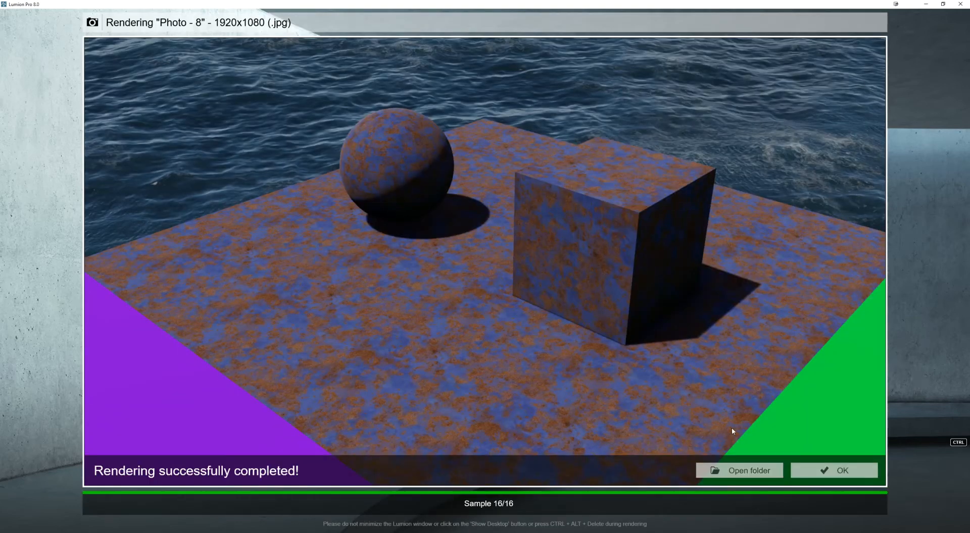
click(834, 470)
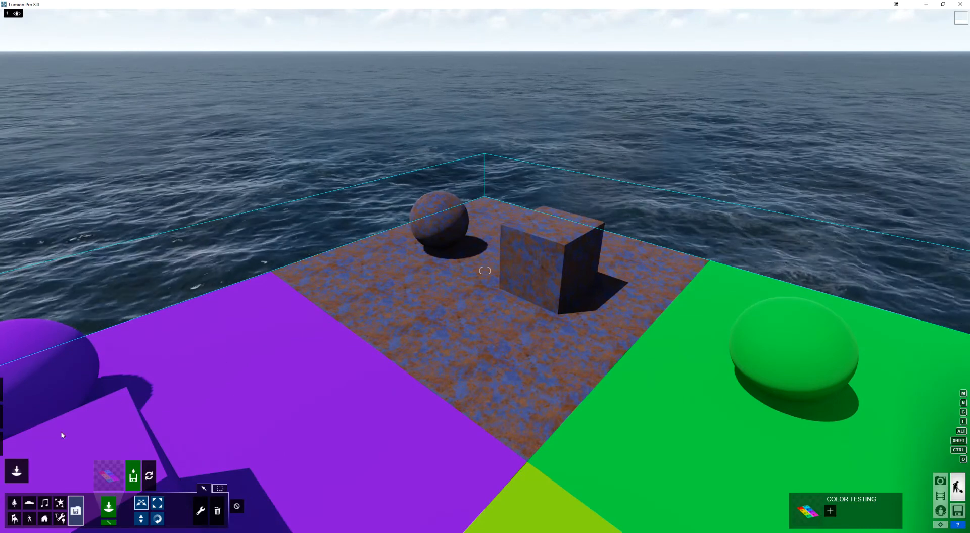
Step: Open rusted_painted_metal_Base_Color_v2 in the Material Editor and assign it the custom Standard material
click(17, 444)
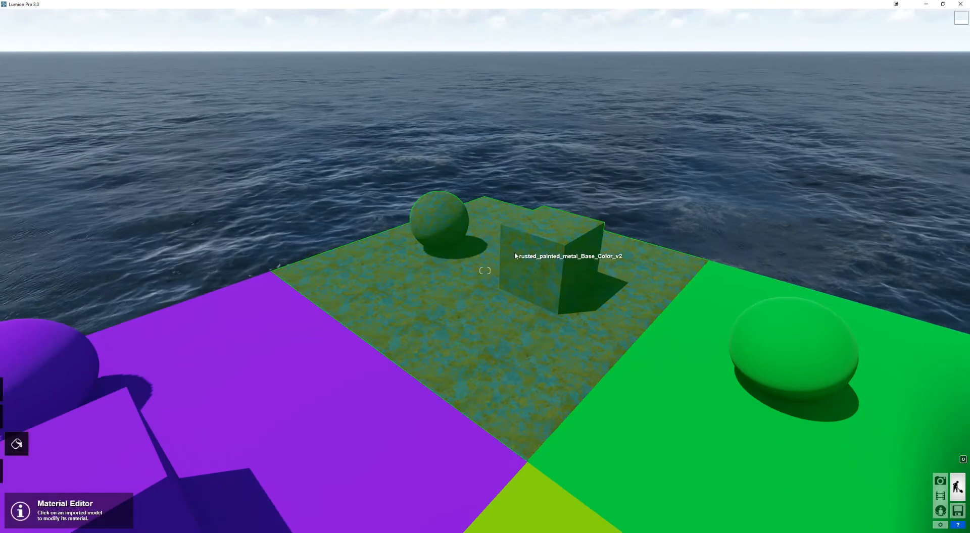
click(490, 296)
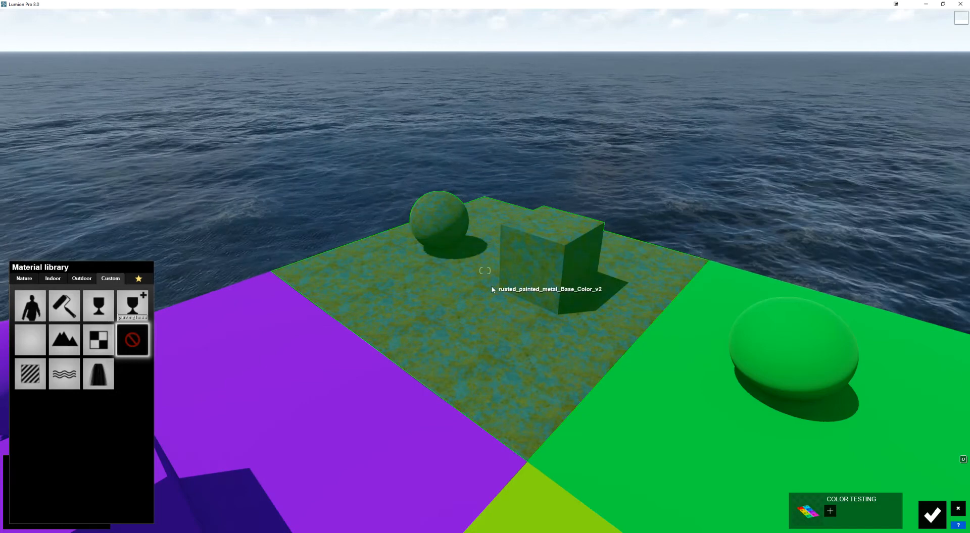
click(30, 375)
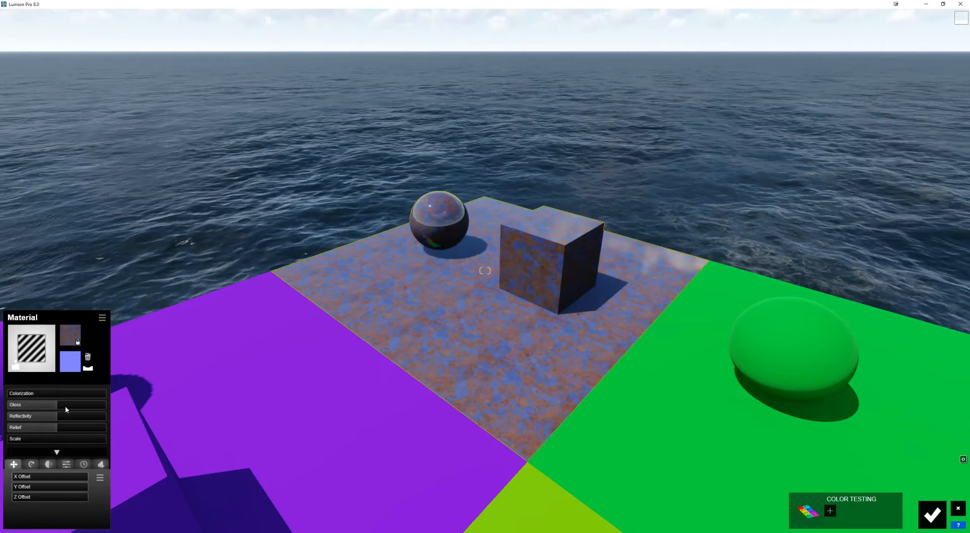
Step: Create a normal map for the rusted metal material and flip the map's direction
right_drag(533, 344, 532, 280)
key(w)
key(w)
key(s)
key(s)
key(o)
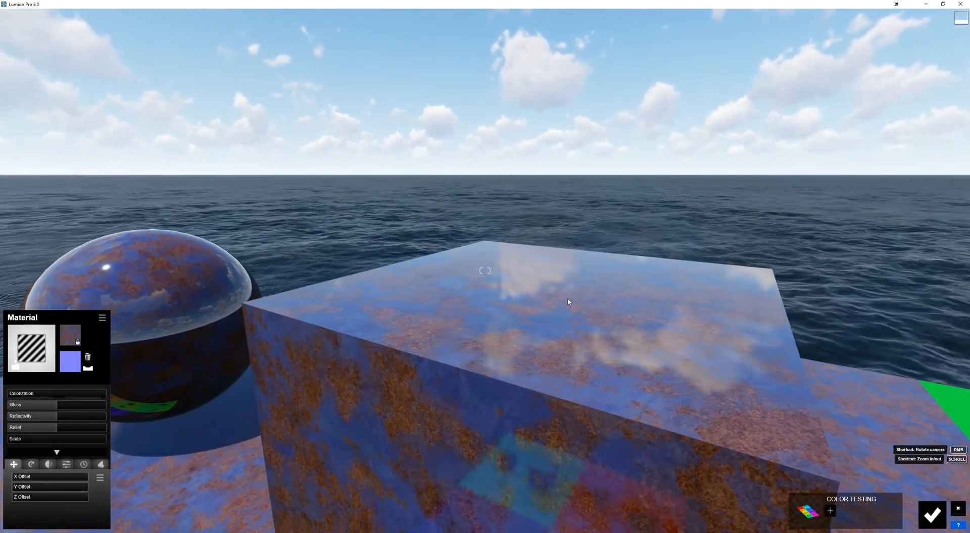
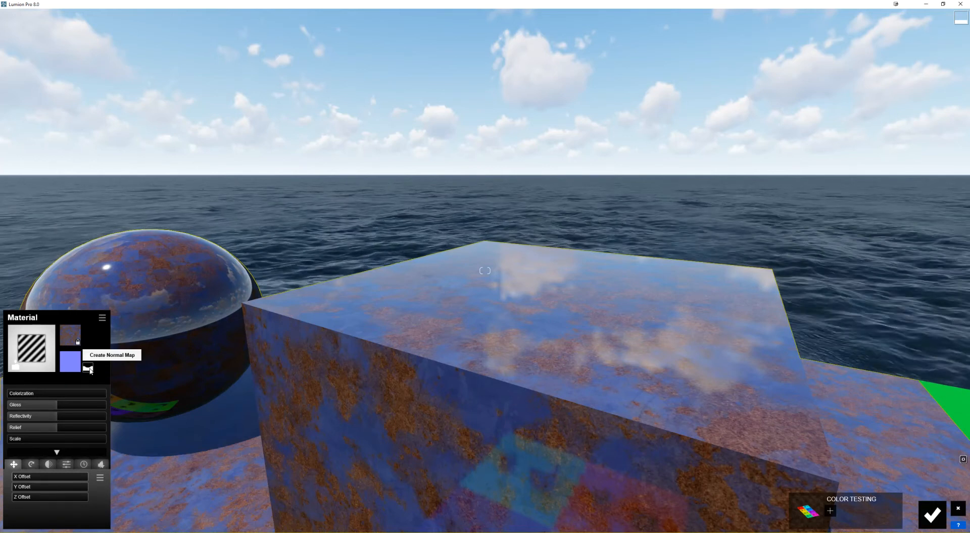
click(89, 369)
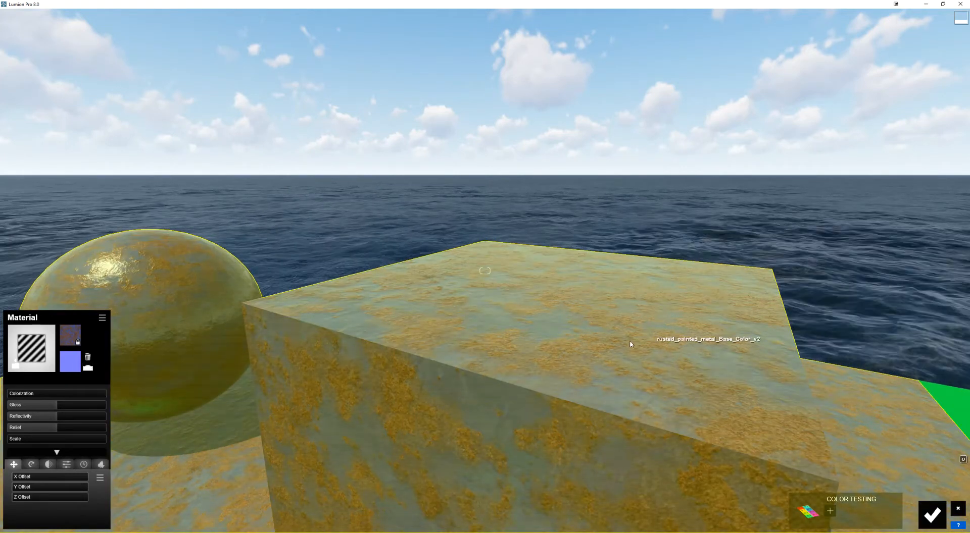
key(w)
right_drag(357, 419, 359, 386)
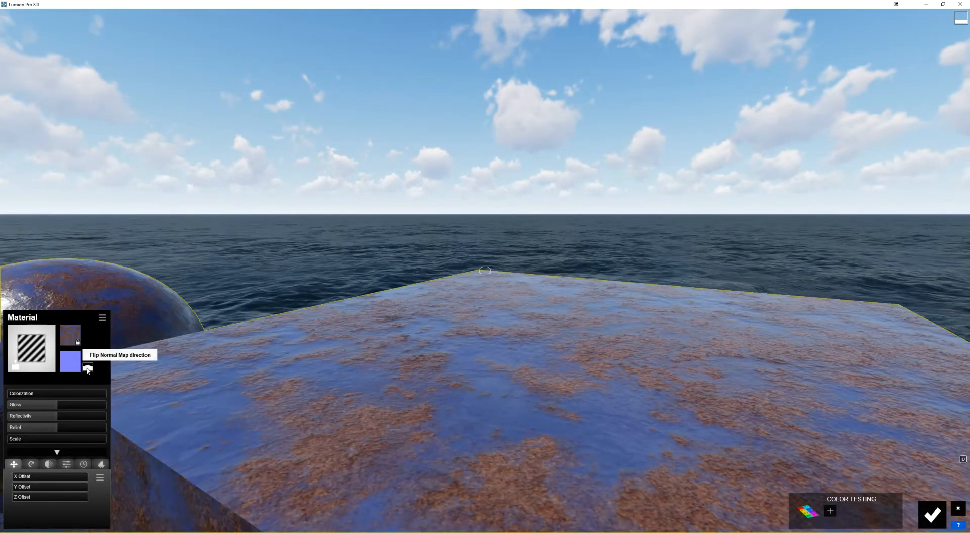
click(88, 369)
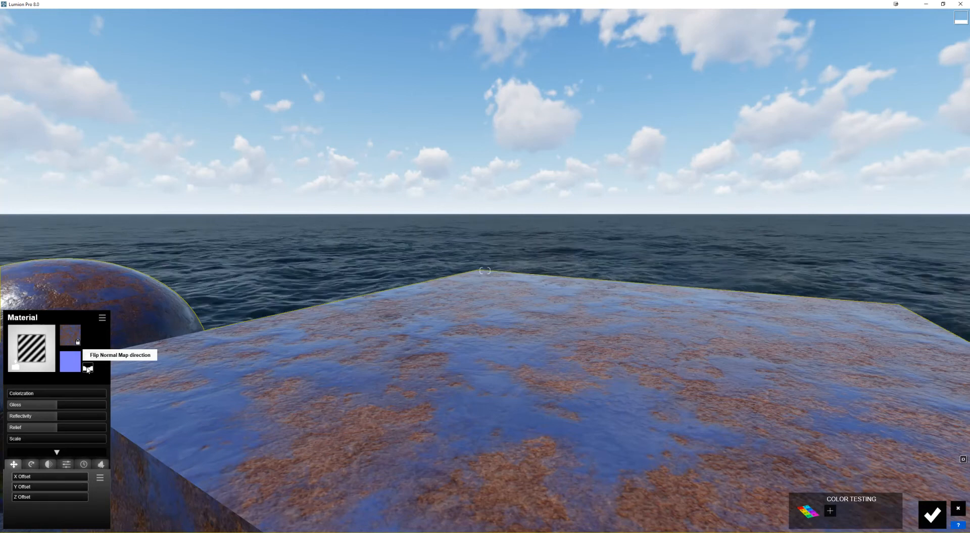
scroll(354, 385, down, 3)
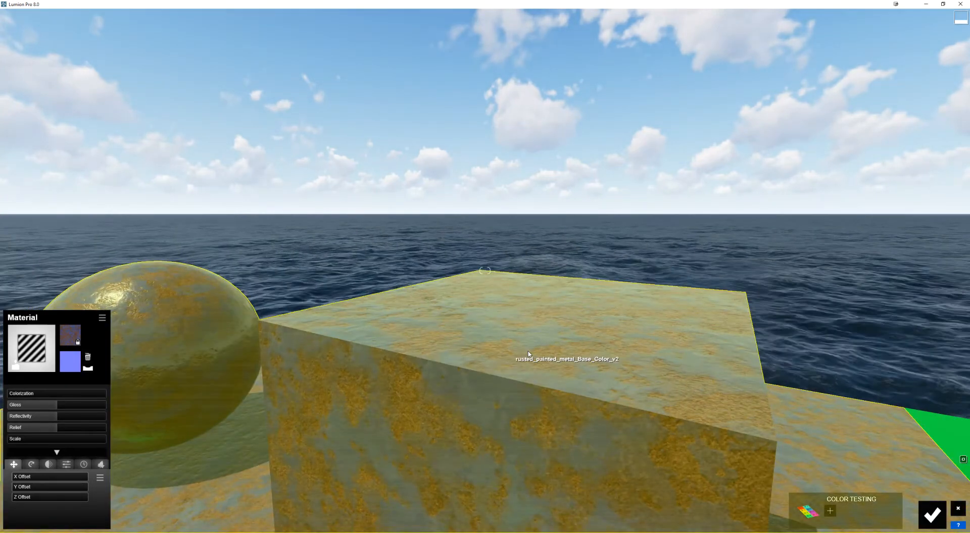
Step: Examine the material's relief, gloss and reflections on the rusted sphere from close range
key(q)
right_drag(529, 348, 479, 333)
right_drag(252, 255, 195, 238)
key(w)
key(w)
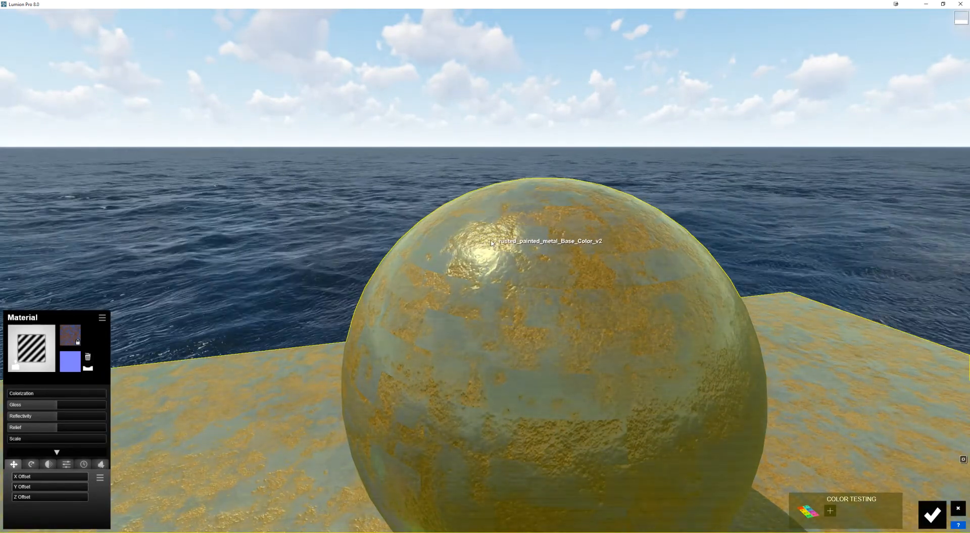
key(o)
right_drag(491, 243, 361, 247)
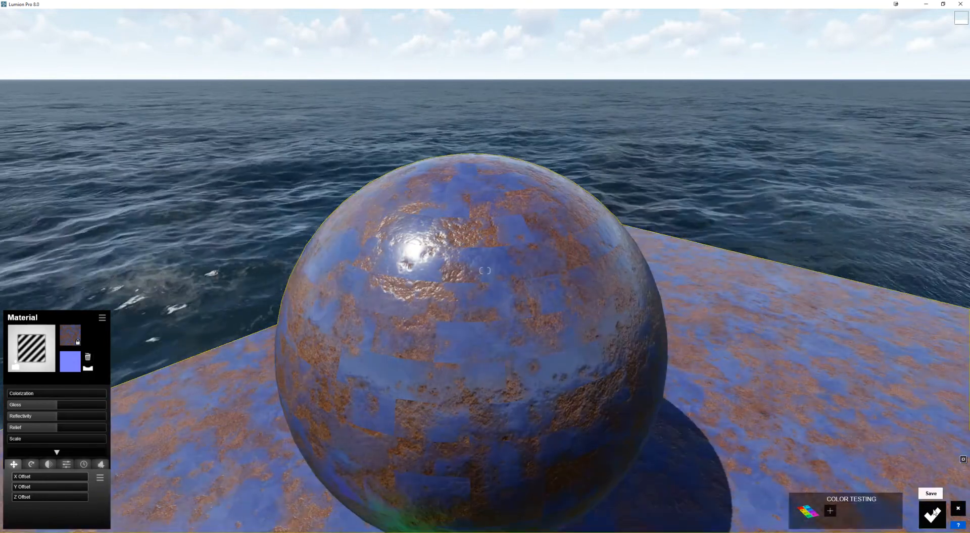
Step: Save the material changes and recall the Photo - 8 view in Photo mode
click(934, 515)
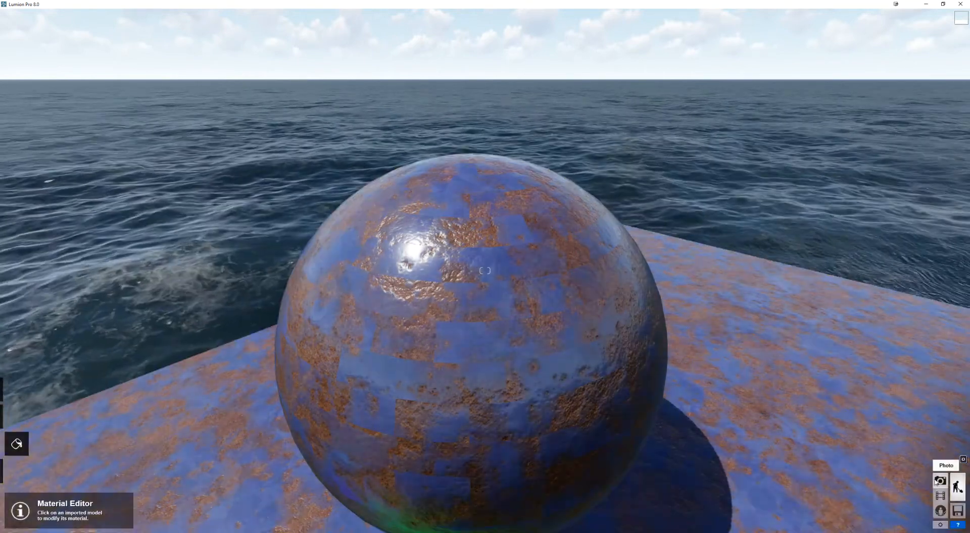
click(942, 482)
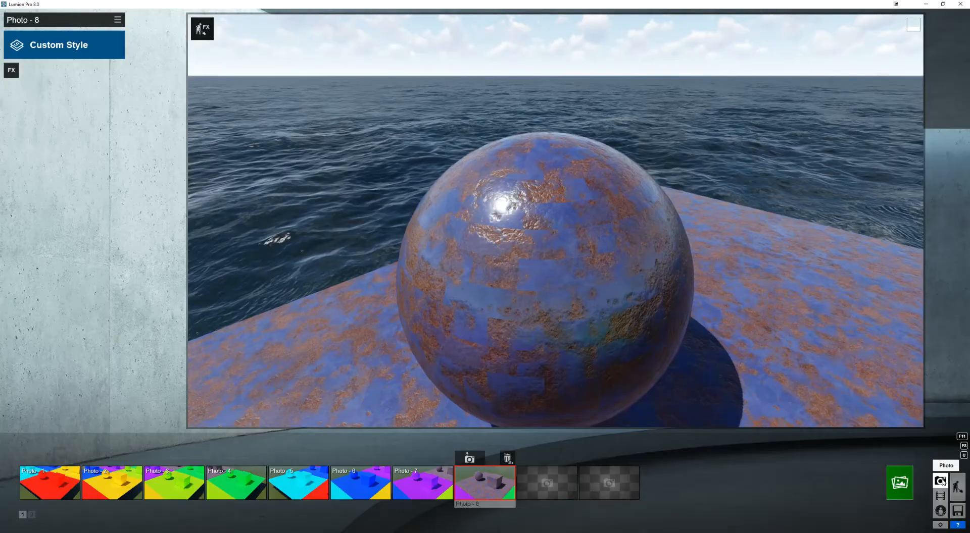
click(484, 479)
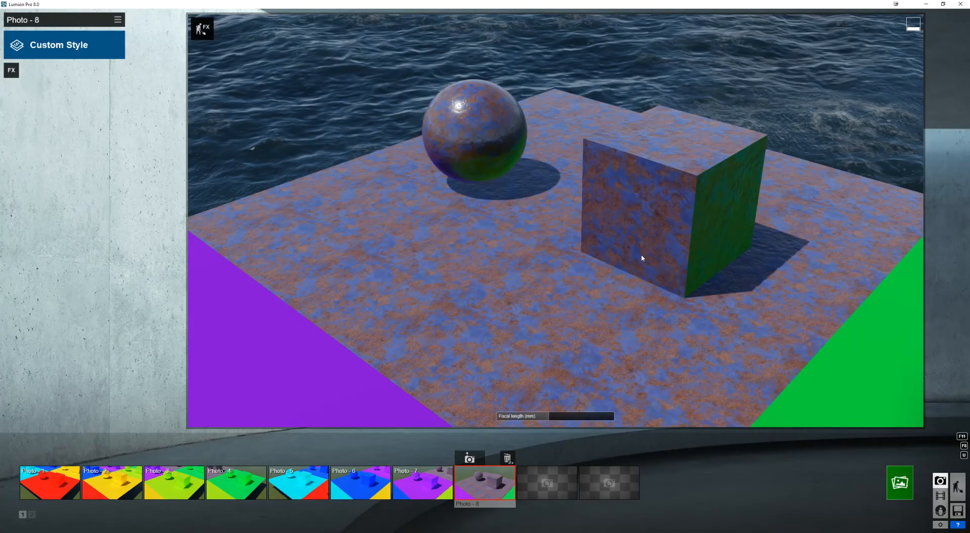
Step: Render the Photo - 8 shot as a JPG at Desktop size 1920x1080 and return to Build mode
click(899, 483)
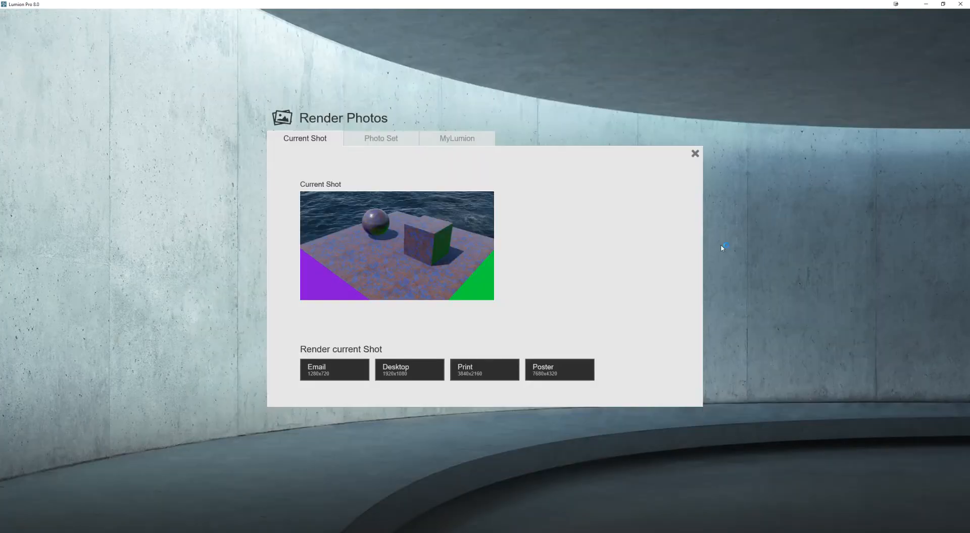
click(429, 371)
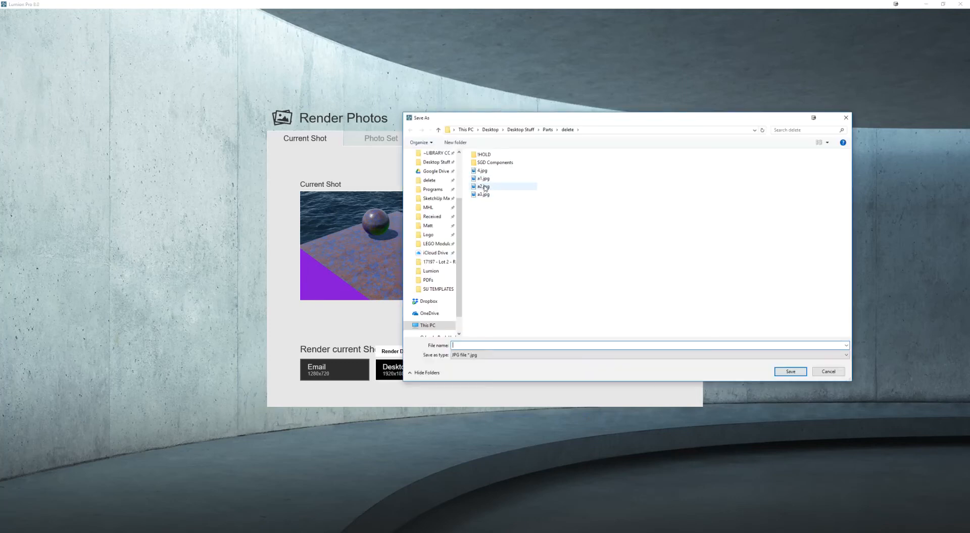
double_click(483, 186)
click(496, 298)
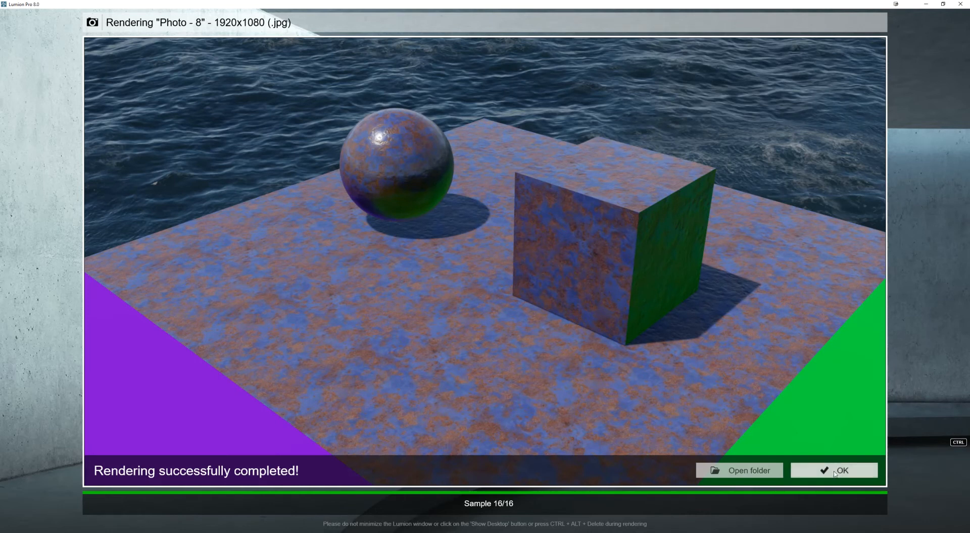
click(819, 469)
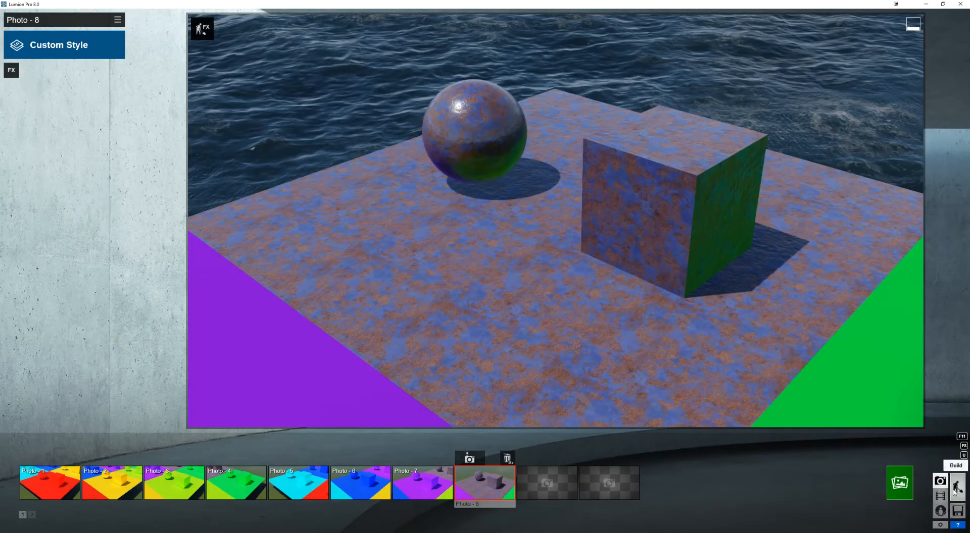
click(956, 486)
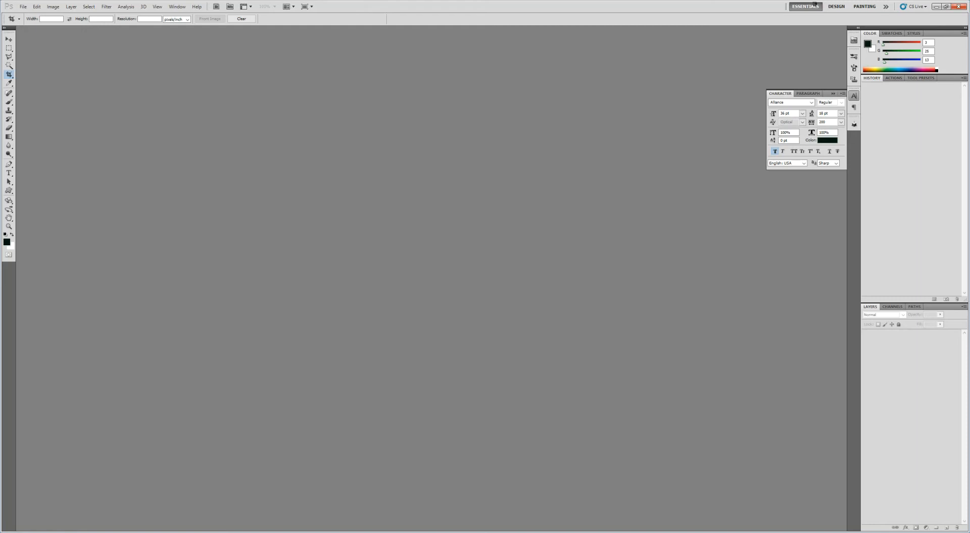
Step: Switch to File Explorer and open the 4K folder inside V2 of the rusted_painted_metal materials
mouse_move(330, 532)
mouse_move(359, 529)
click(500, 502)
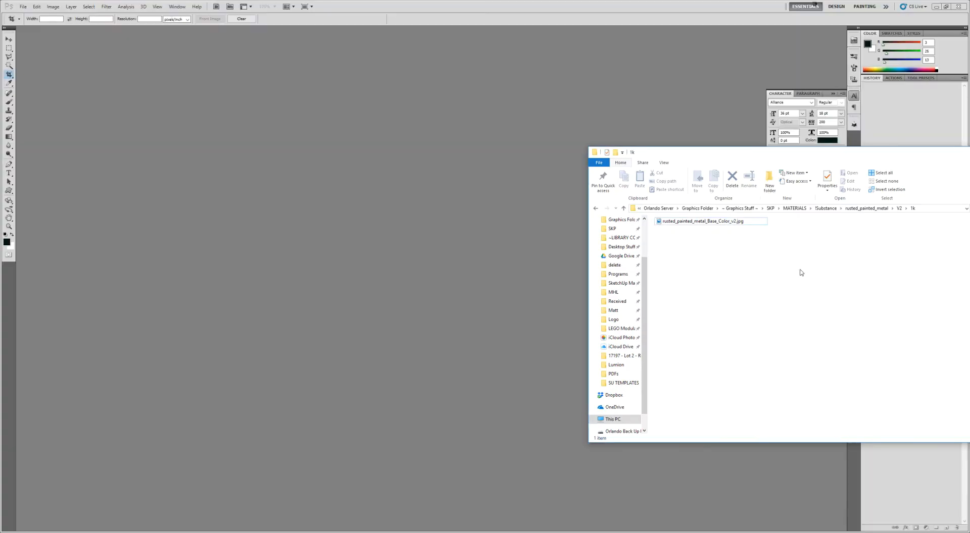
click(900, 209)
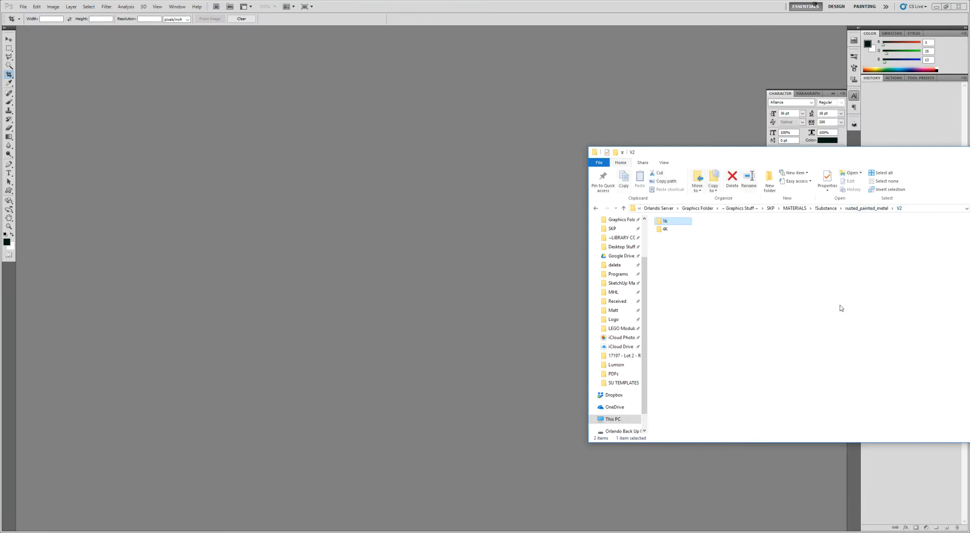
double_click(665, 229)
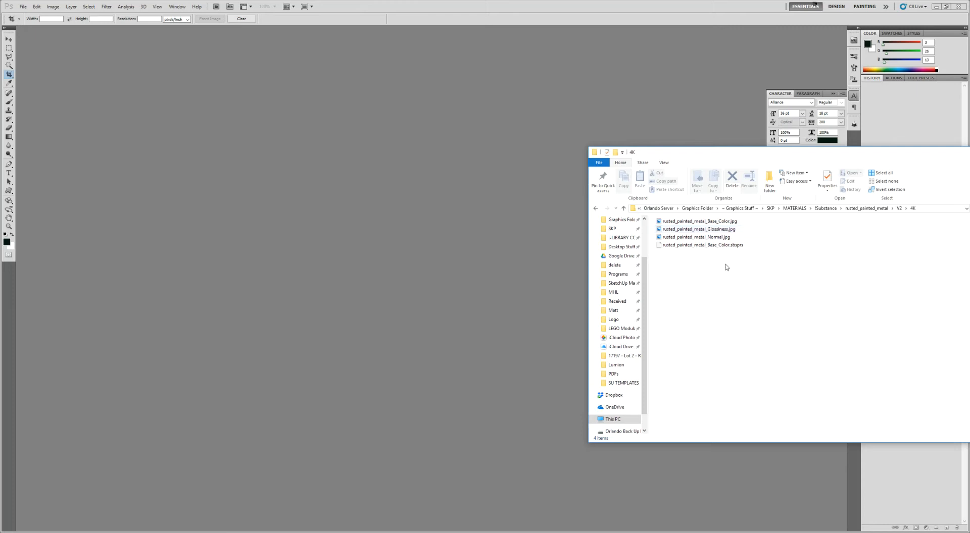
Step: Open the rusted_painted_metal Base_Color, Glossiness and Normal JPG files from the 4K folder in Photoshop
click(710, 224)
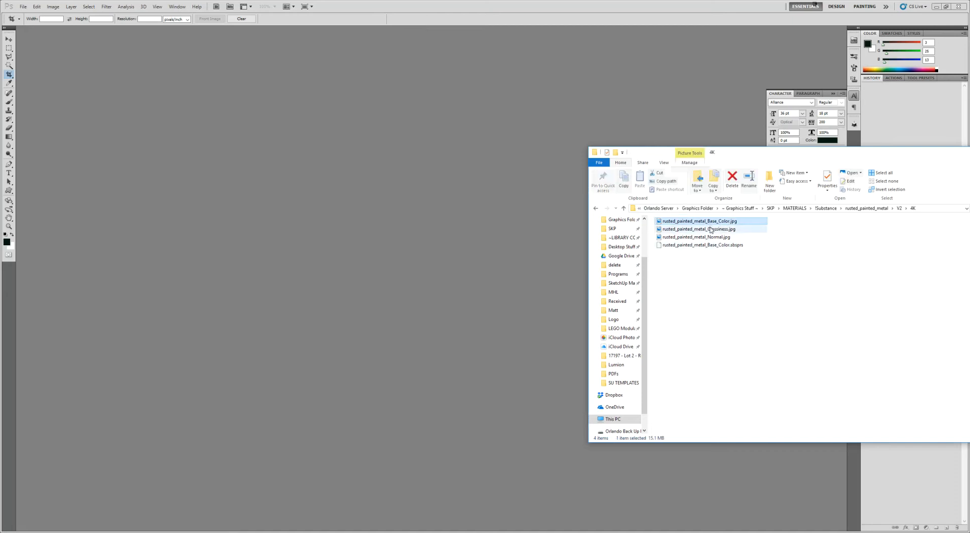
click(712, 230)
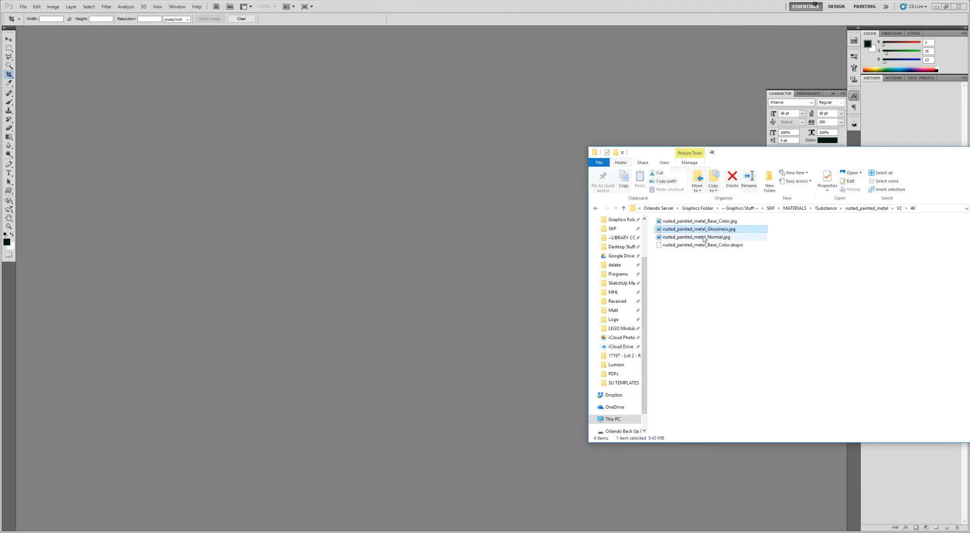
key(Up)
ctrl+click(722, 238)
click(715, 224)
click(732, 272)
click(714, 222)
shift+click(715, 236)
drag(717, 223, 465, 208)
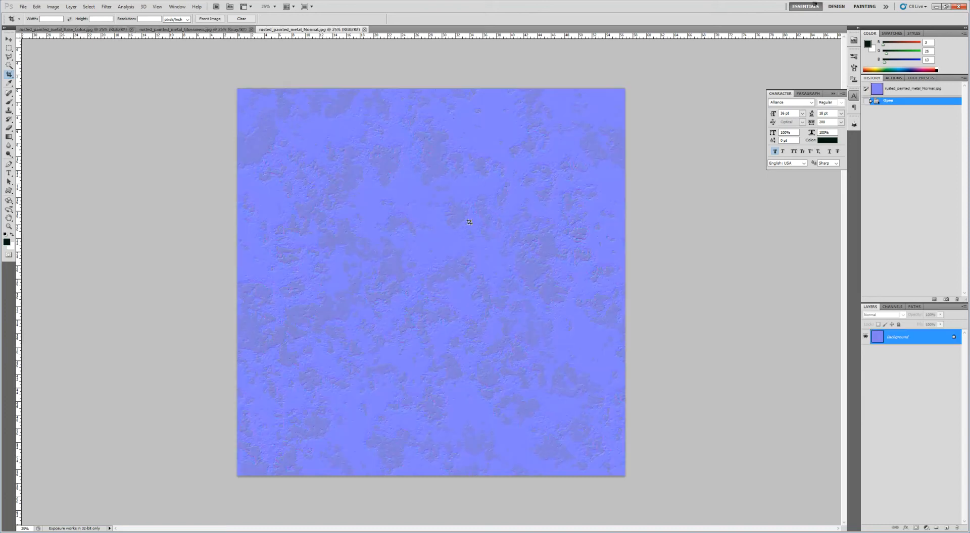
Step: Examine the rust detail of rusted_painted_metal_Base_Color.jpg up close and close that image
click(88, 30)
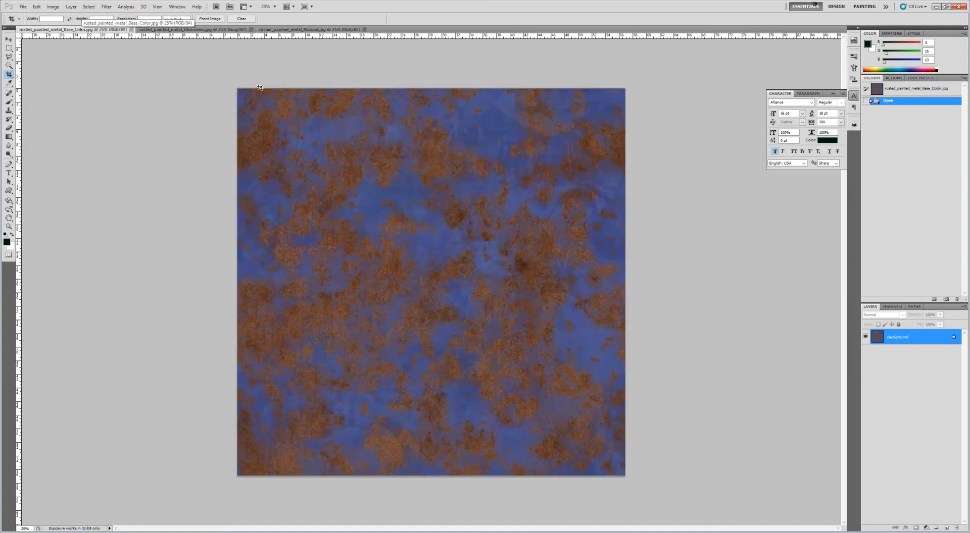
key(z)
mouse_move(325, 148)
mouse_down()
mouse_move(392, 233)
mouse_move(588, 360)
mouse_up()
drag(343, 168, 631, 333)
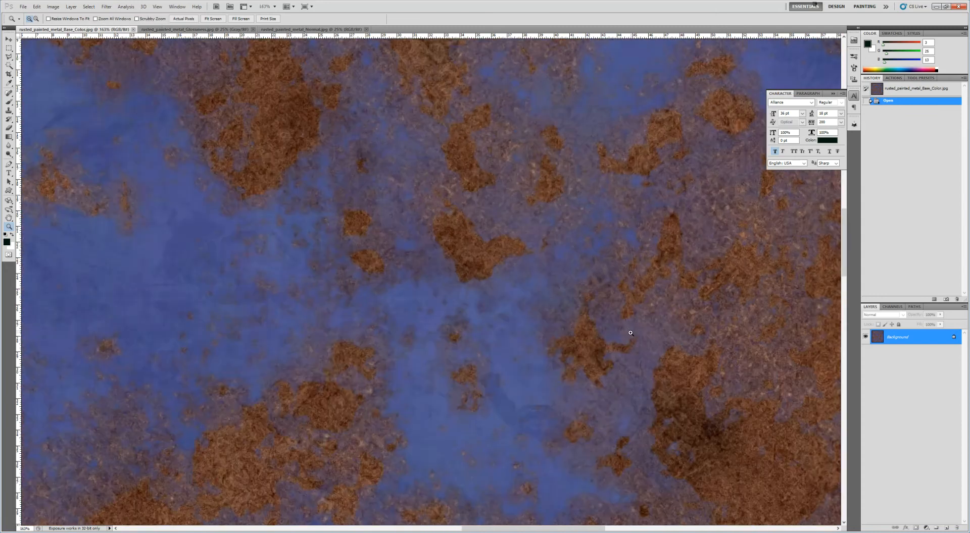
drag(448, 419, 541, 231)
right_click(542, 232)
click(554, 236)
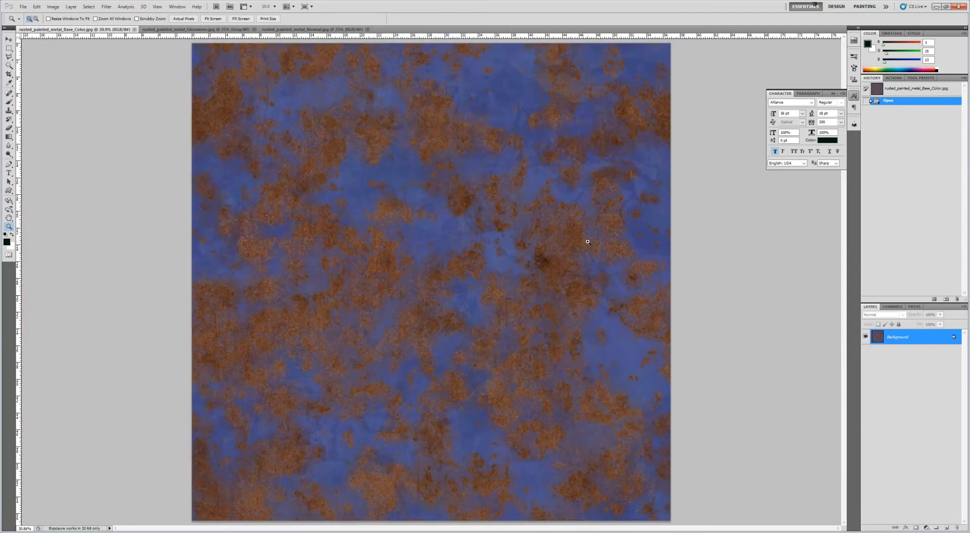
click(135, 29)
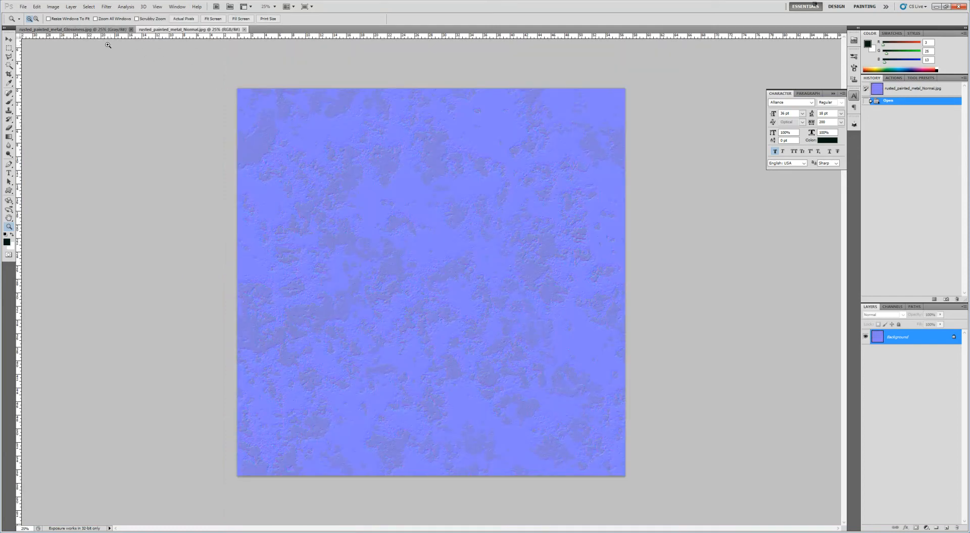
Step: Increase the contrast of rusted_painted_metal_Glossiness.jpg with Levels, setting the input black point to 52 and white point to 189
click(79, 30)
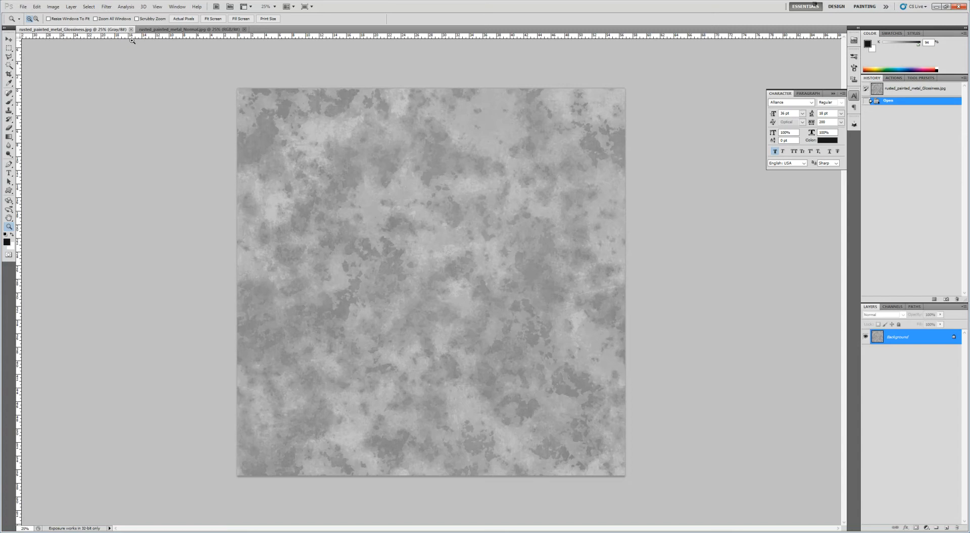
click(106, 7)
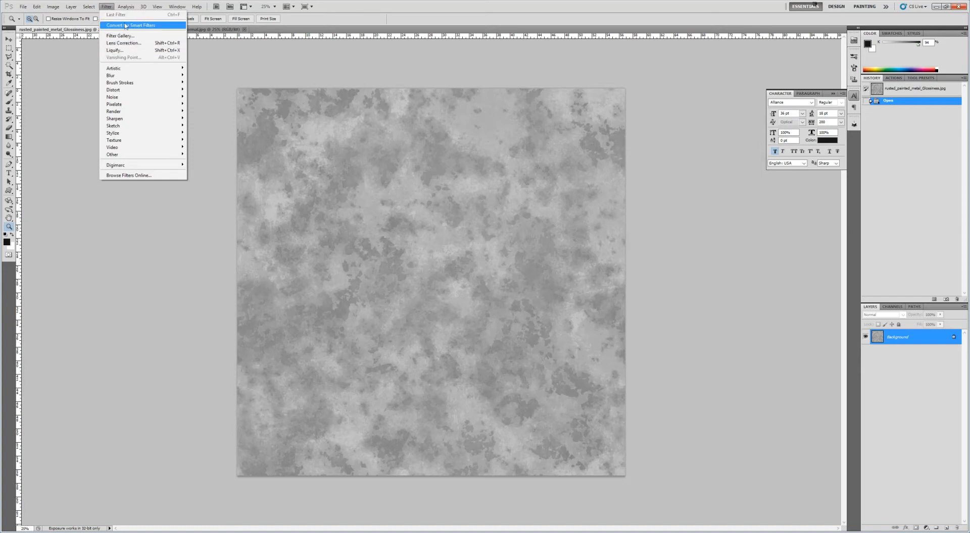
mouse_move(53, 7)
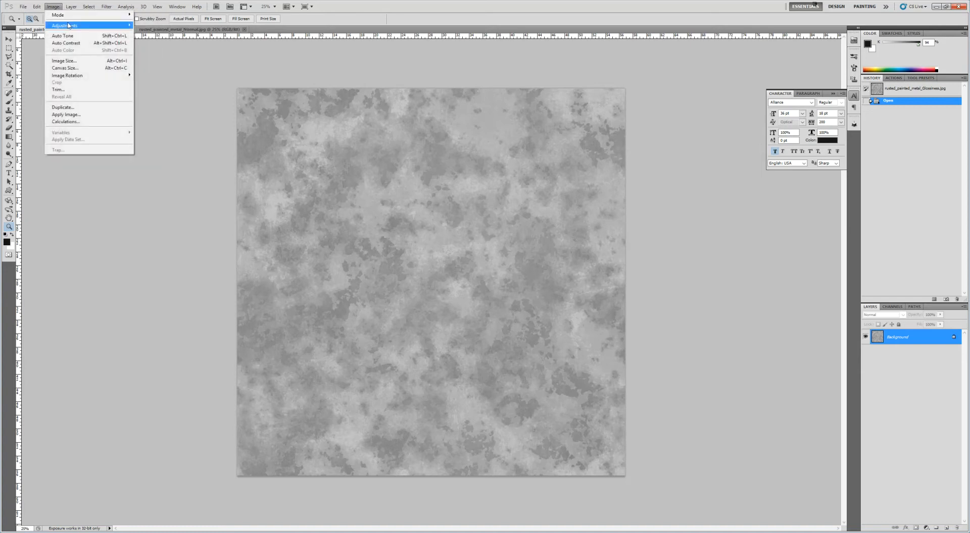
mouse_move(69, 25)
click(151, 32)
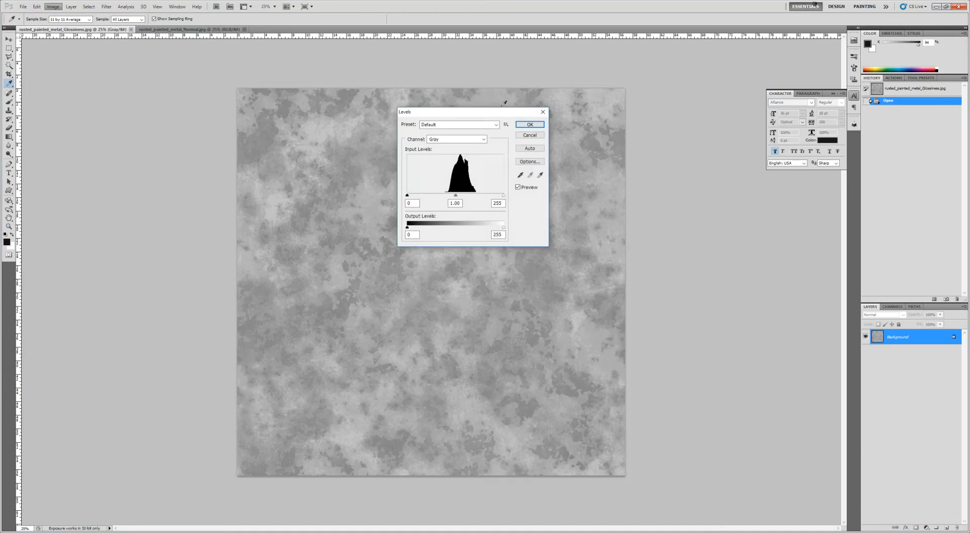
drag(486, 109, 708, 110)
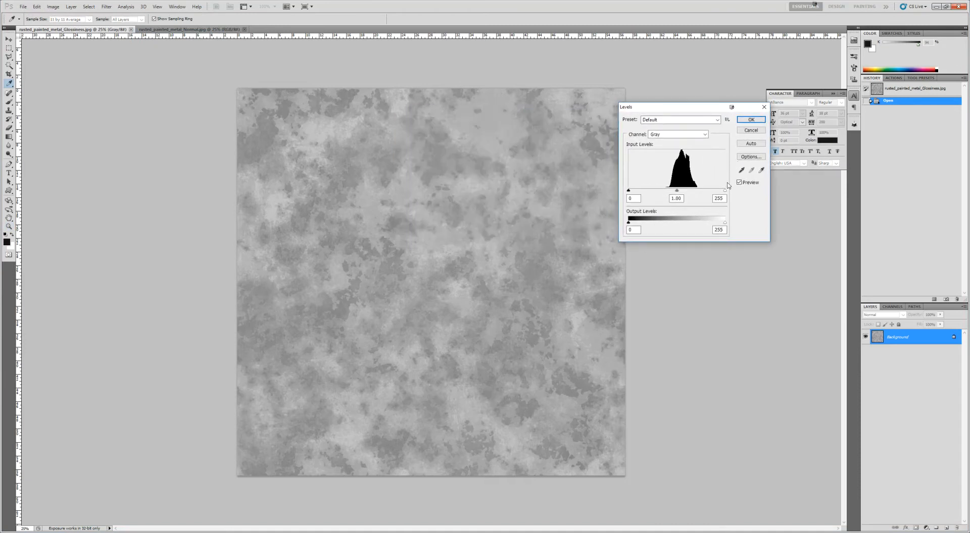
drag(725, 190, 710, 192)
drag(629, 192, 682, 193)
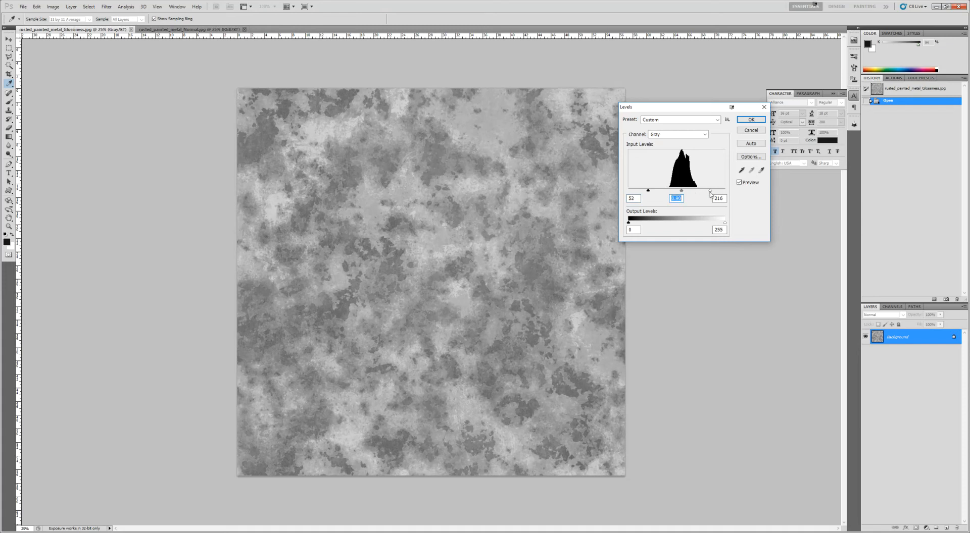
mouse_move(711, 190)
mouse_down()
mouse_move(719, 192)
mouse_move(700, 192)
mouse_up()
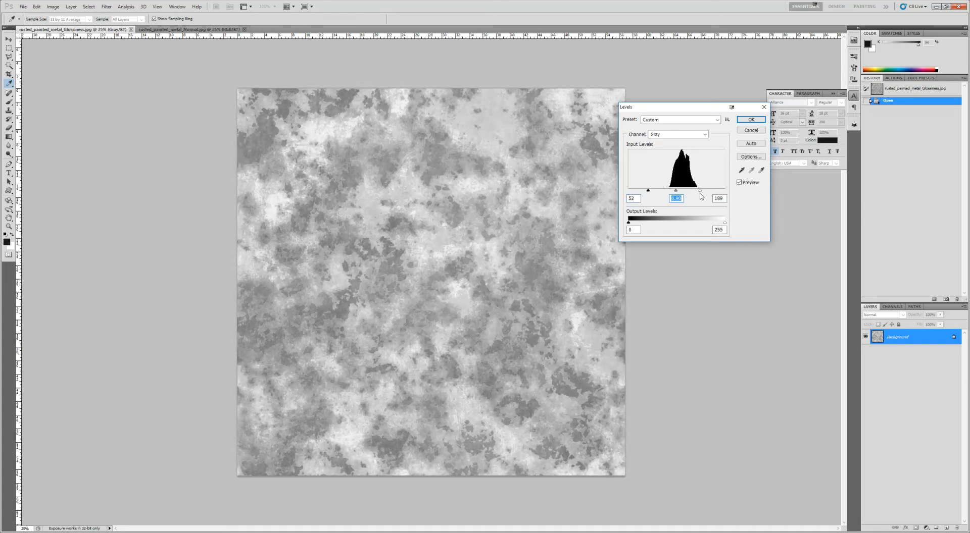
drag(700, 191, 700, 191)
click(751, 120)
key(z)
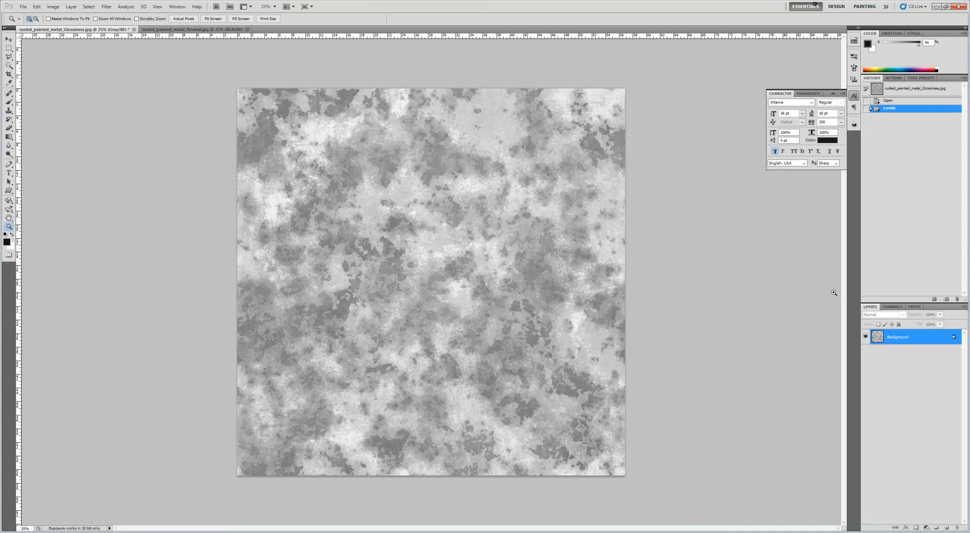
Step: Copy the entire glossiness image and paste it into a new alpha channel of rusted_painted_metal_Normal.jpg
key(ctrl+a)
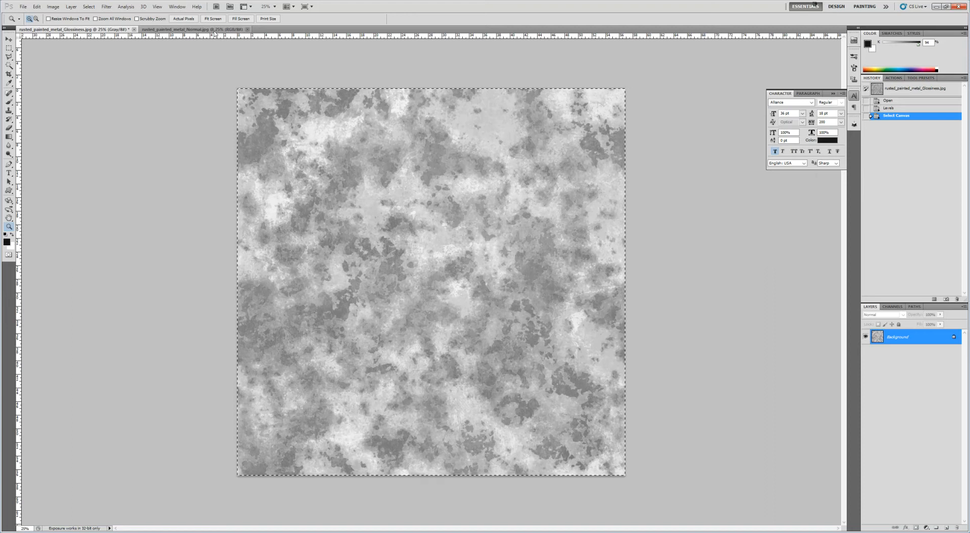
click(211, 30)
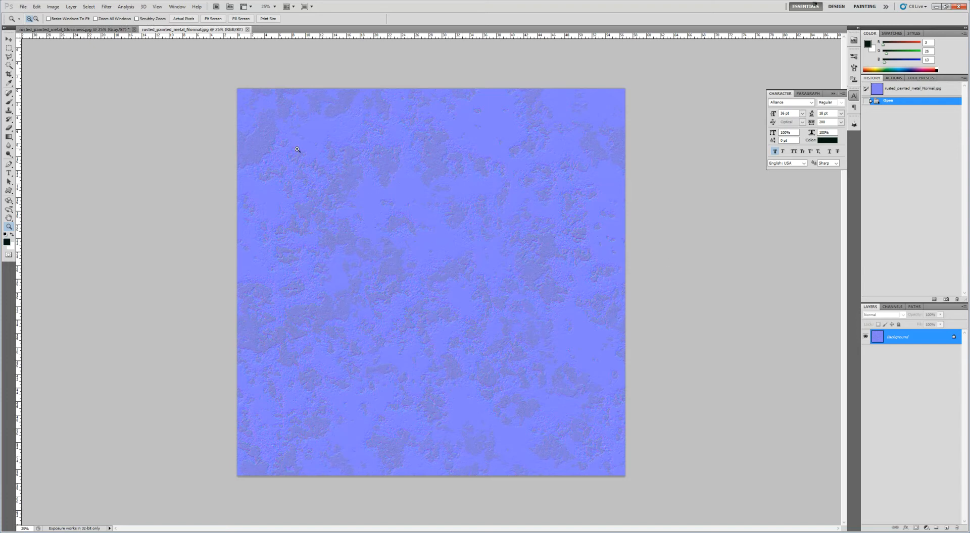
drag(298, 150, 412, 217)
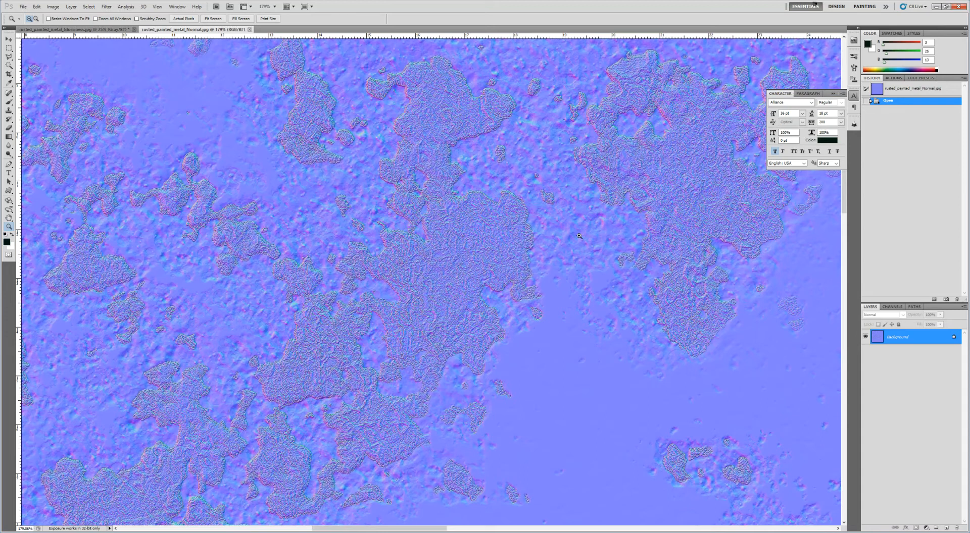
click(891, 307)
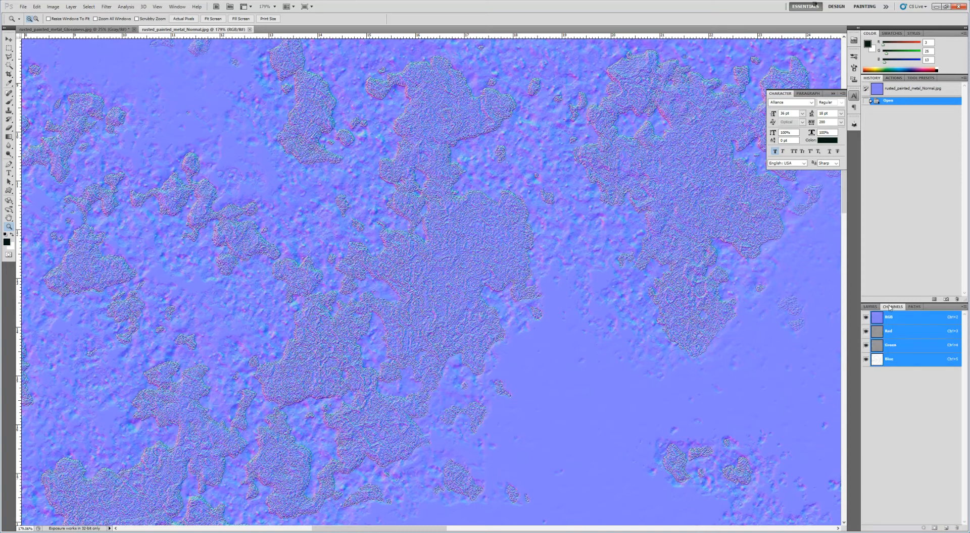
click(946, 528)
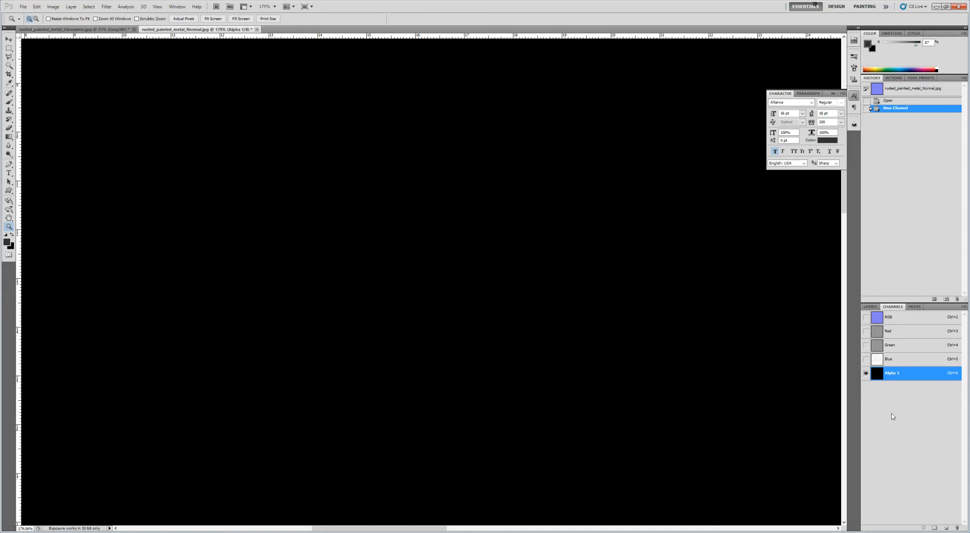
key(ctrl+v)
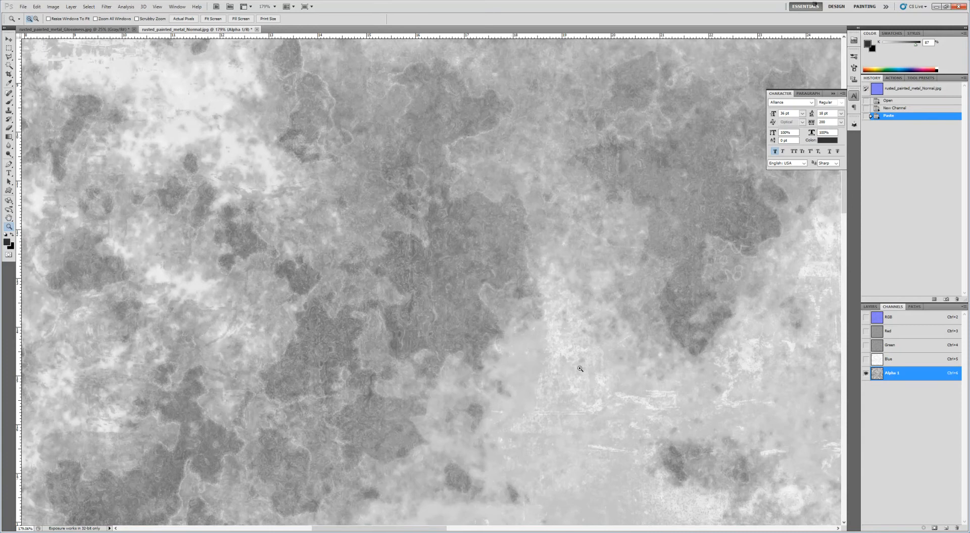
Step: Display the RGB channels together with the alpha channel and view the whole normal map with its layers
click(866, 318)
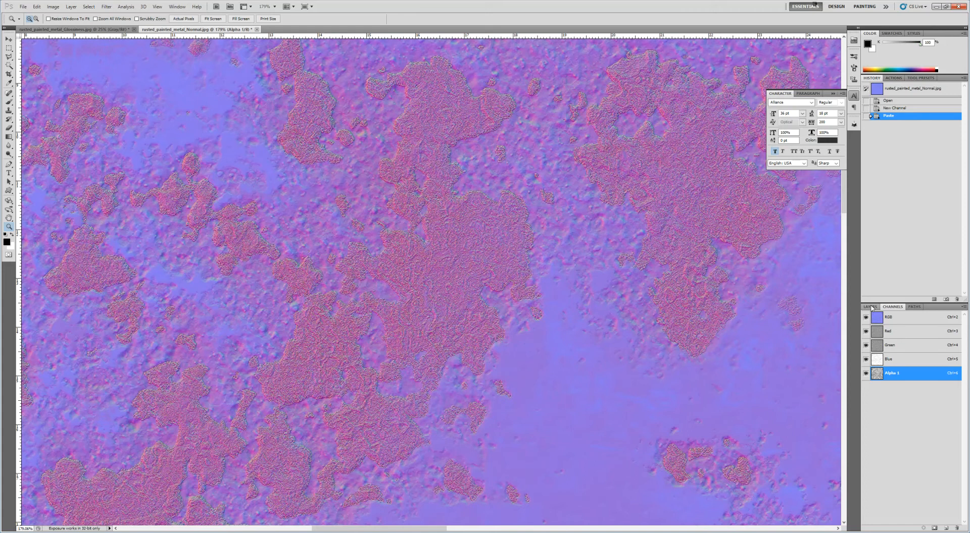
click(870, 306)
right_click(645, 225)
click(662, 226)
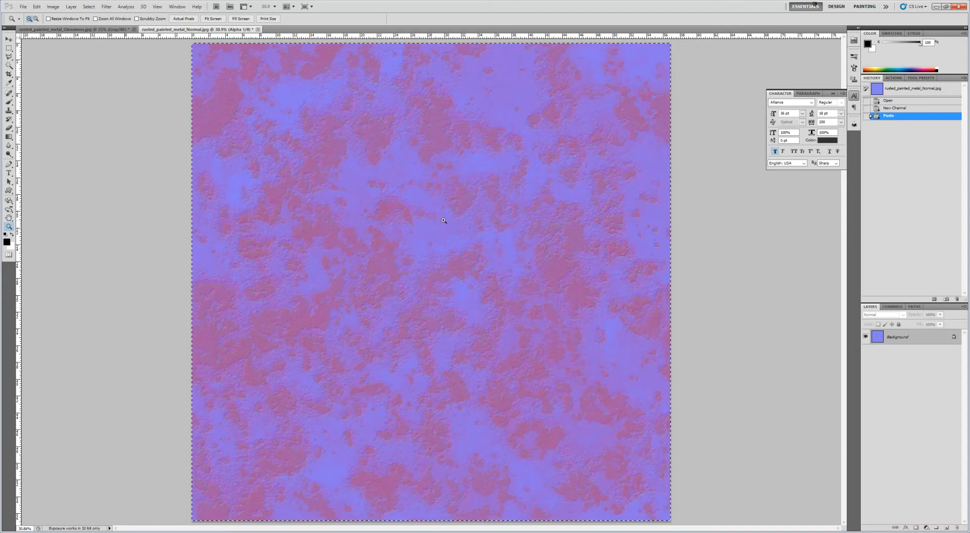
Step: Start saving the normal map under a new name in the 4K folder with Targa as the format
click(24, 7)
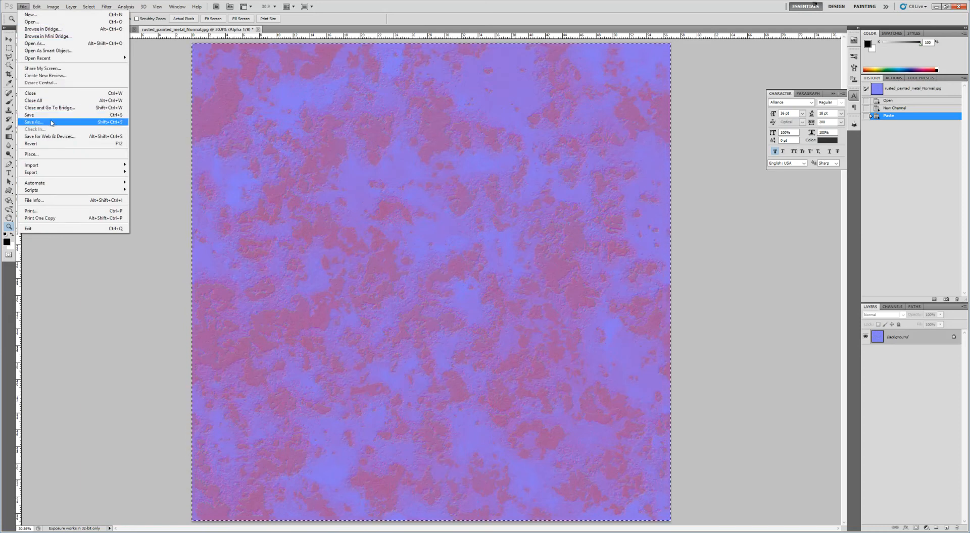
click(34, 122)
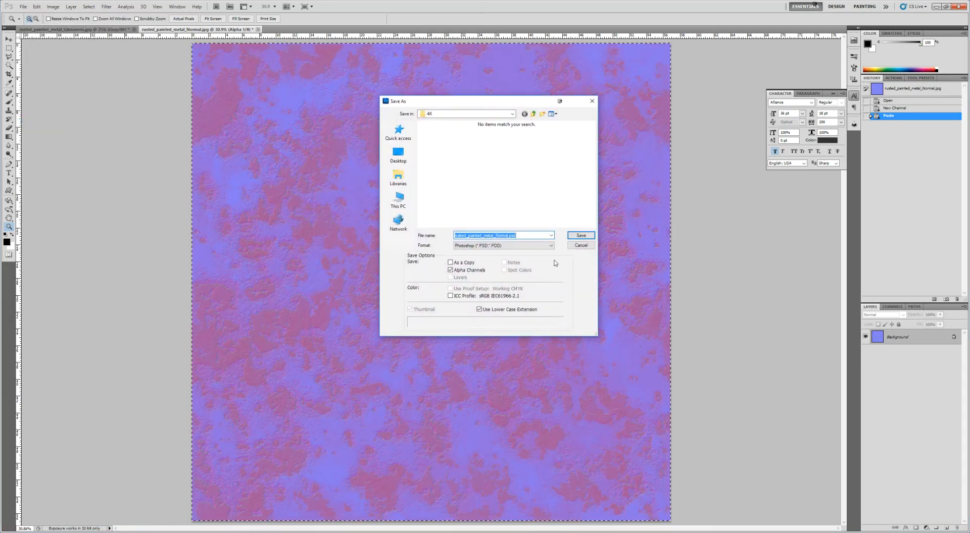
click(530, 246)
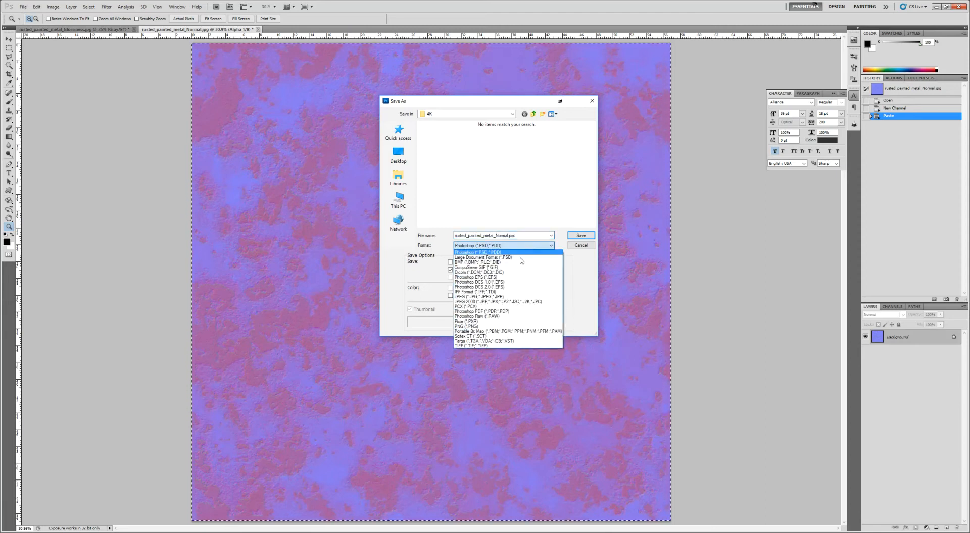
click(500, 341)
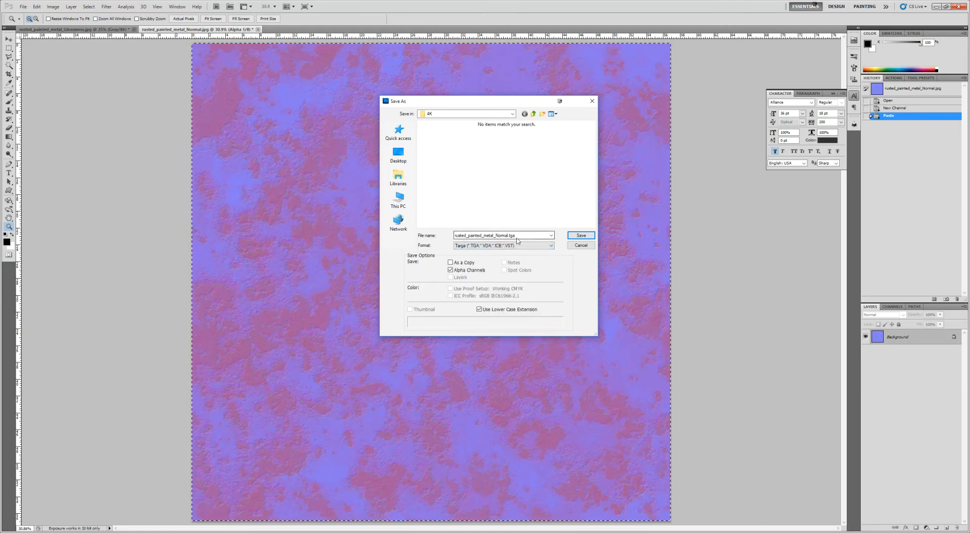
Step: Name the Targa file rusted_painted_metal_Normal_wGLOSS.tga and save it with its alpha channel included
click(507, 235)
click(508, 235)
text(_GLOSS)
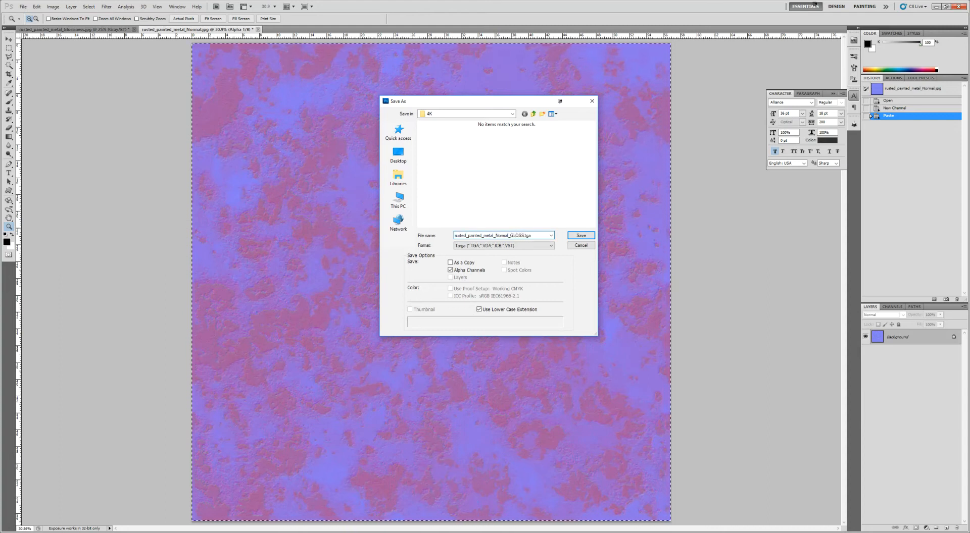
key(Left)
key(Left)
key(Left)
key(Left)
key(Left)
text(w)
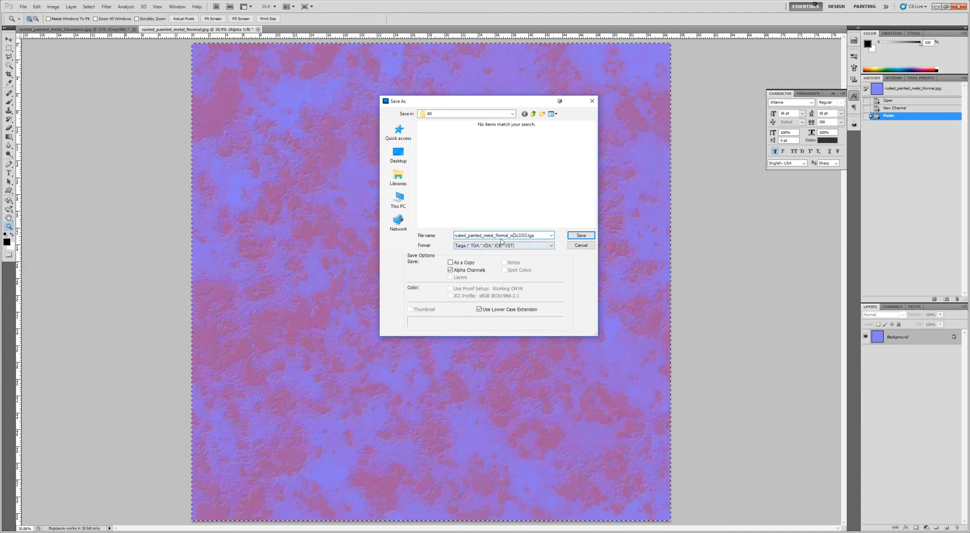
drag(496, 235, 528, 235)
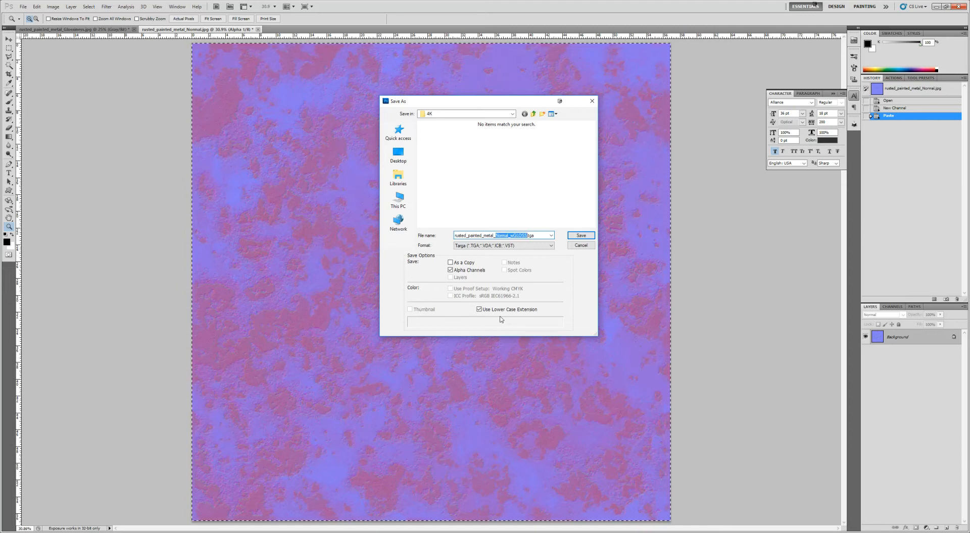
click(581, 235)
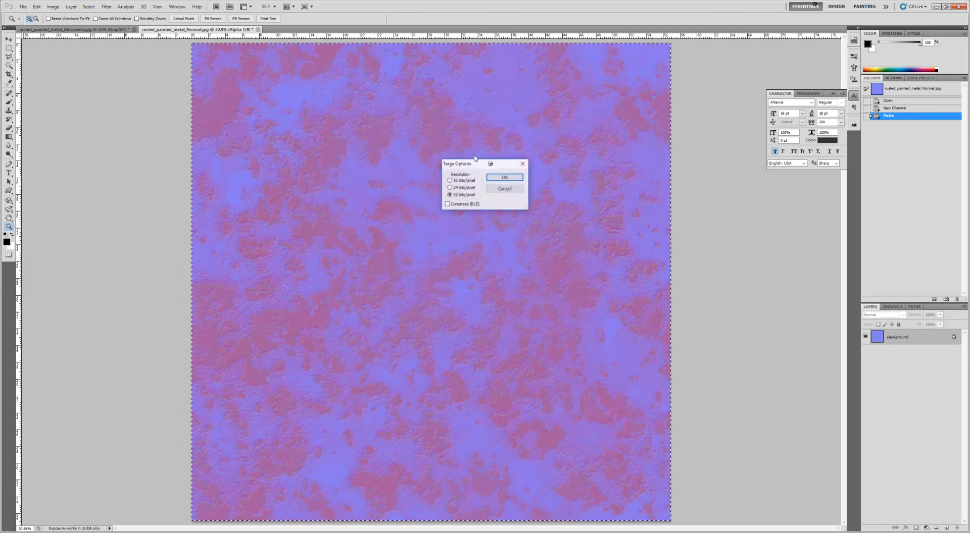
Step: Save rusted_painted_metal_Normal_wGLOSS.tga as an uncompressed Targa at 32 bits/pixel and close the image
click(450, 195)
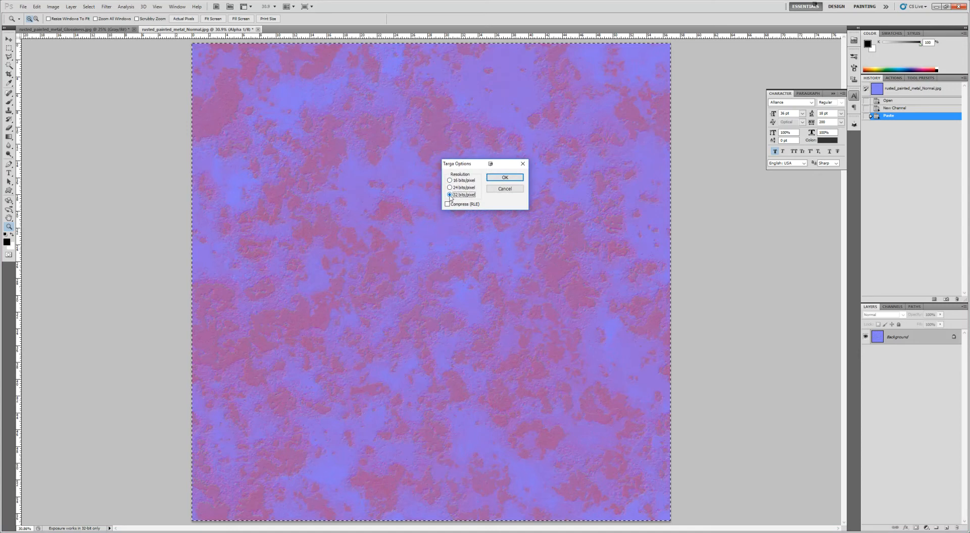
click(505, 178)
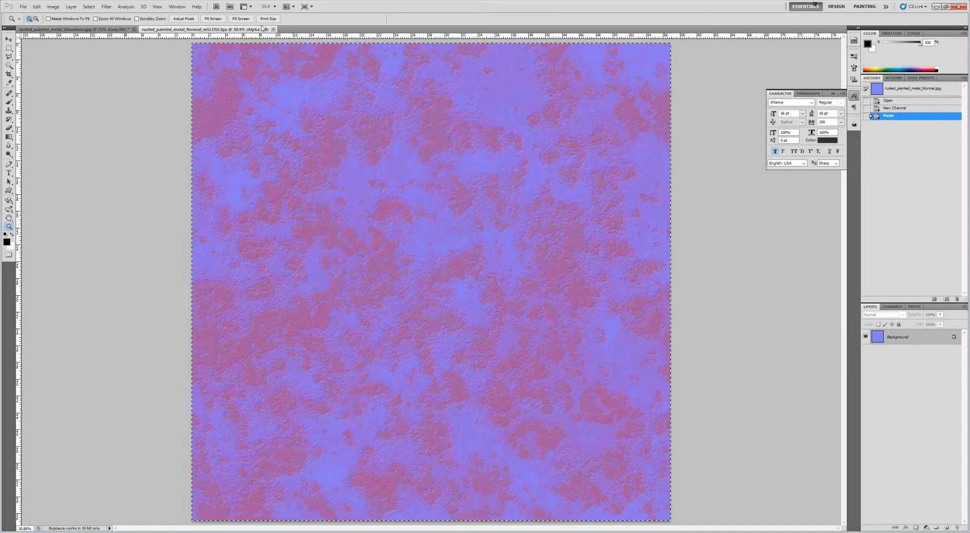
key(ctrl+w)
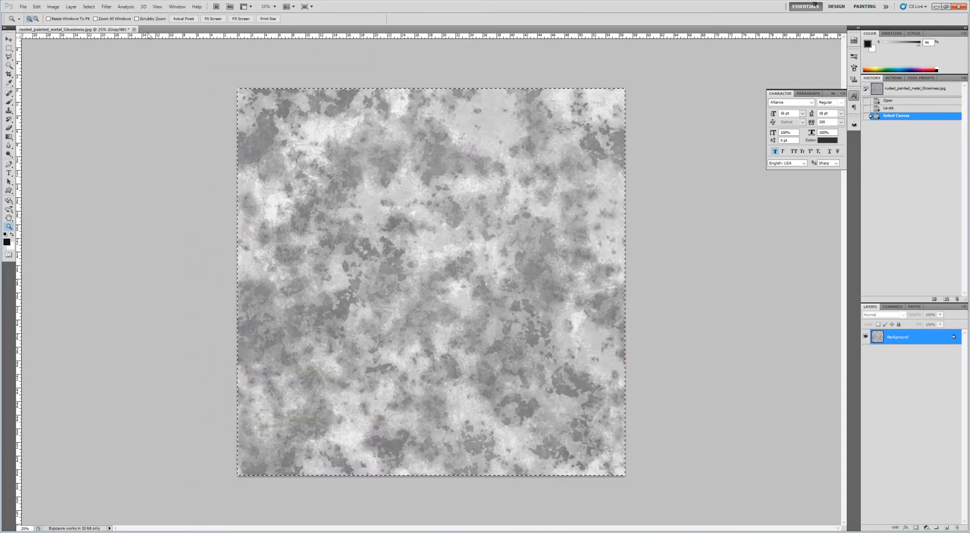
Step: Close the rusted_painted_metal_Glossiness.jpg image and switch from Photoshop to Lumion
key(ctrl+w)
click(492, 202)
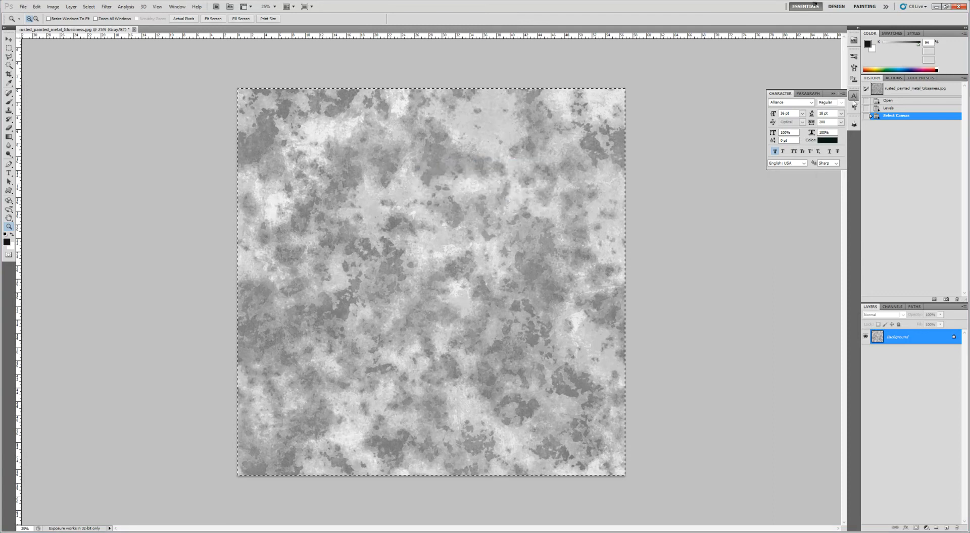
click(935, 6)
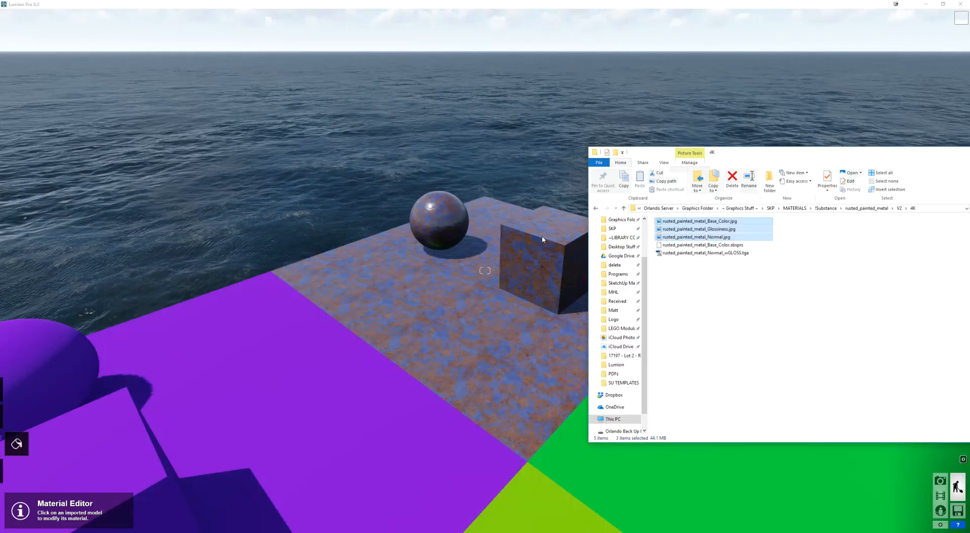
Step: Open the rusted_painted_metal_Base_Color_v2 material for editing and start choosing its color map
click(522, 233)
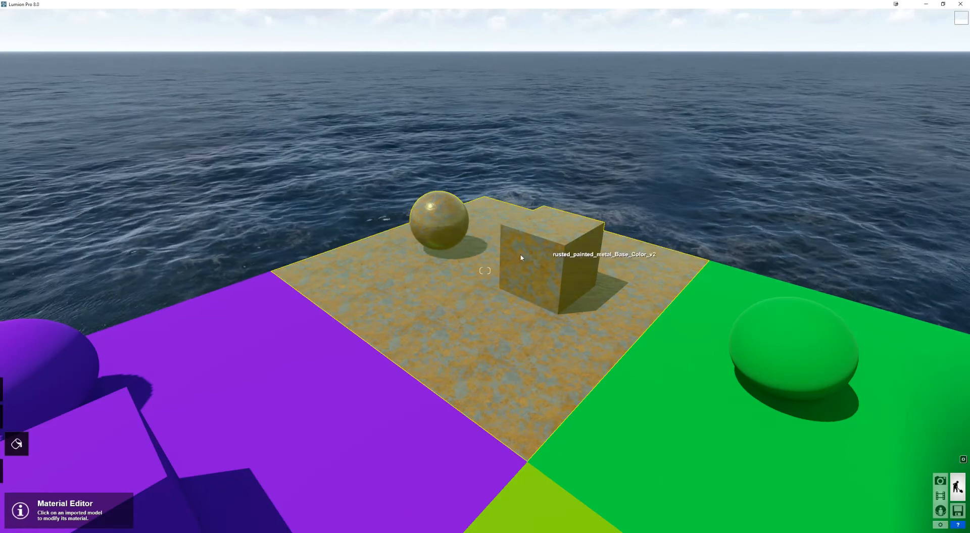
click(463, 320)
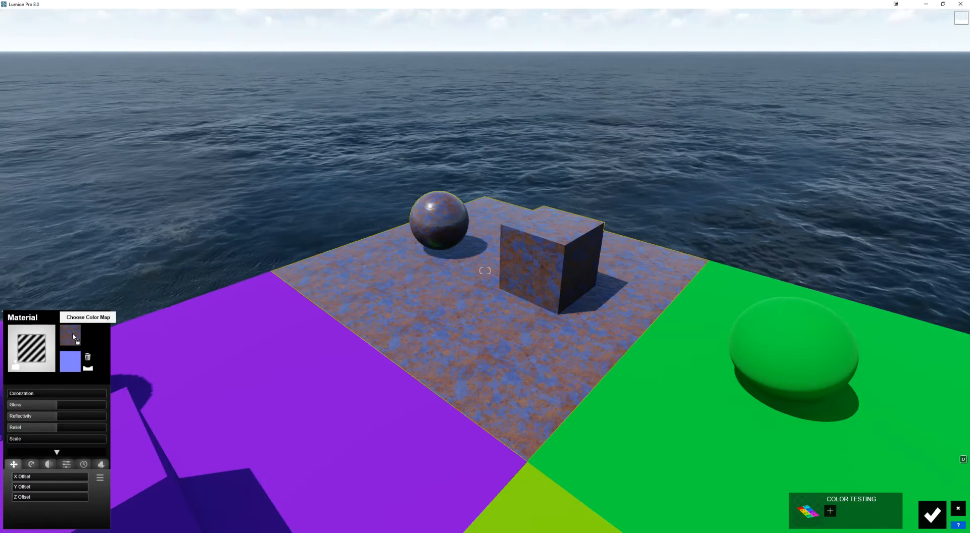
click(71, 336)
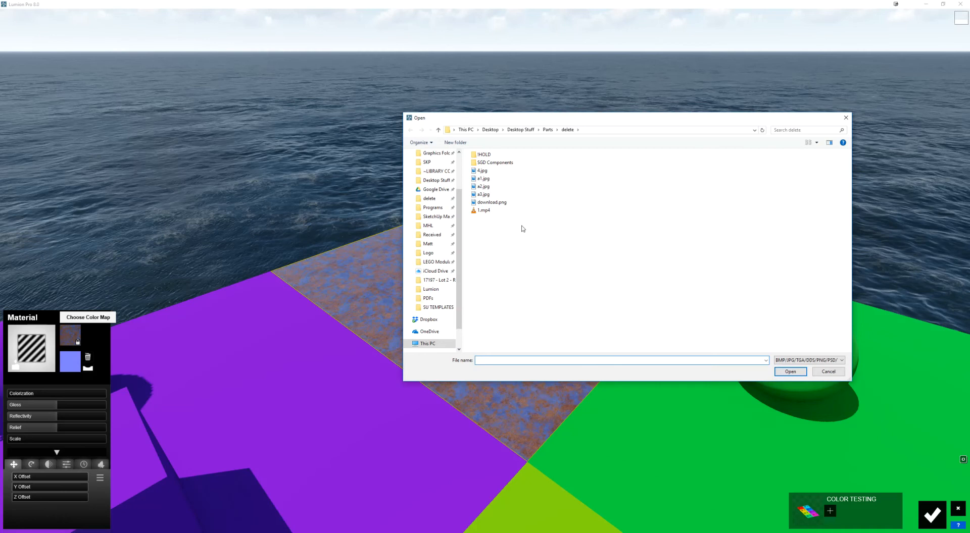
Step: Load rusted_painted_metal_Base_Color.jpg as the color map from SKP, MATERIALS, !Substance, rusted_painted_metal, V2, 4K
scroll(436, 199, up, 2)
click(429, 216)
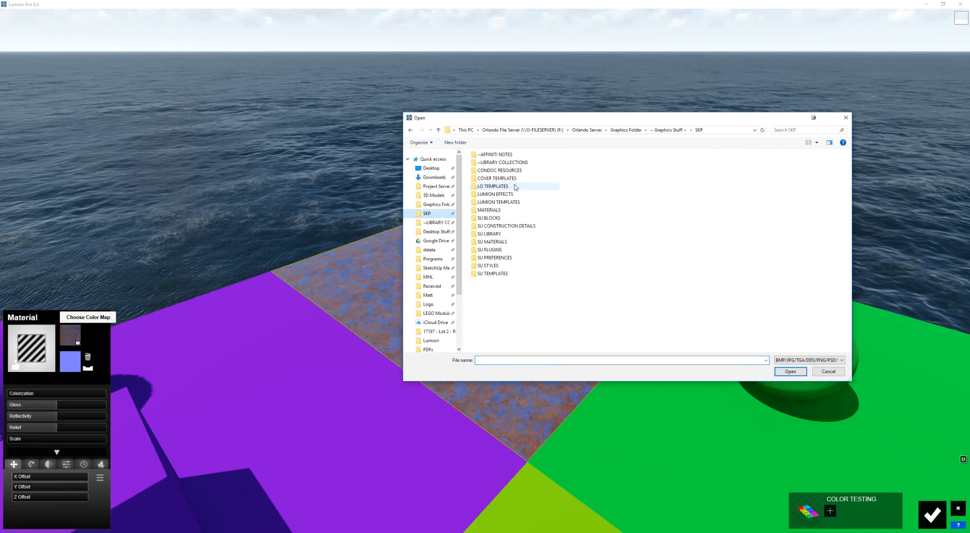
double_click(475, 244)
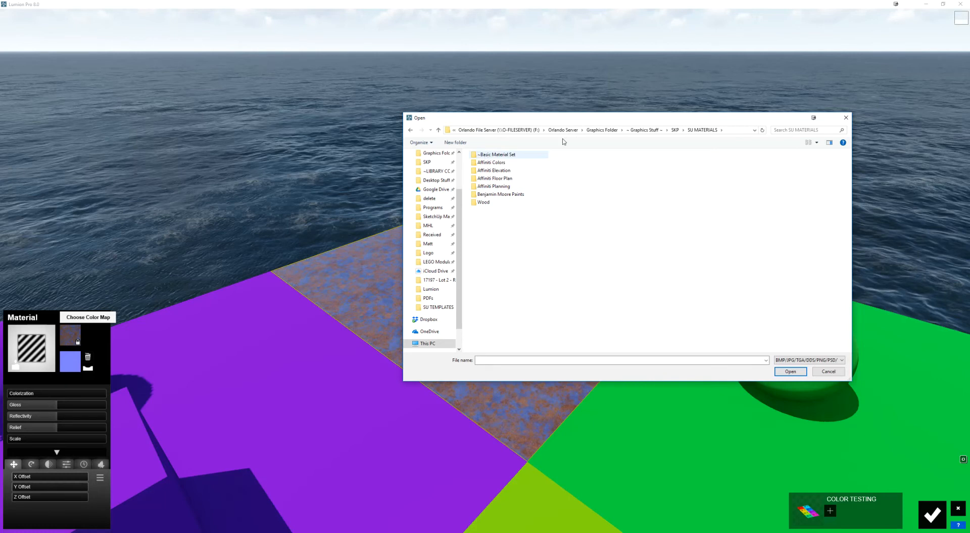
double_click(488, 211)
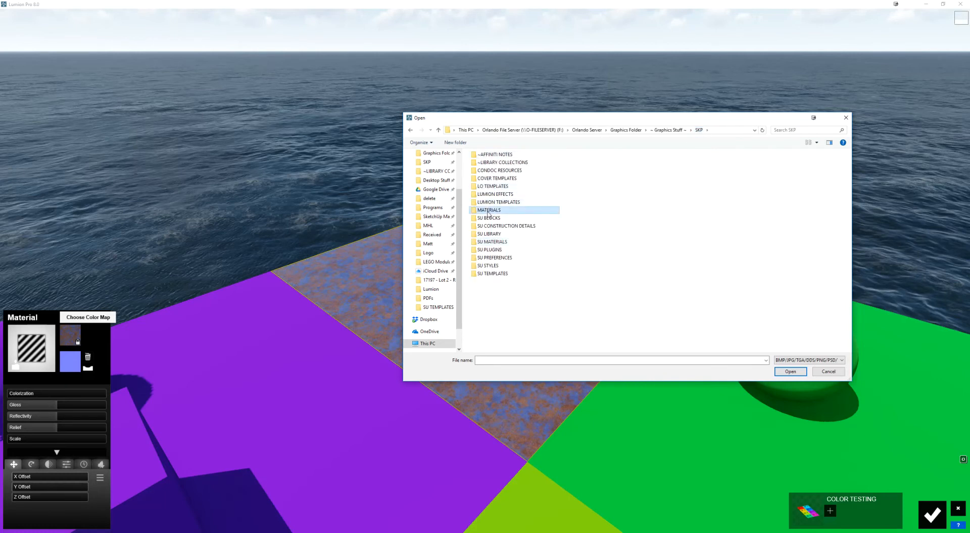
double_click(481, 156)
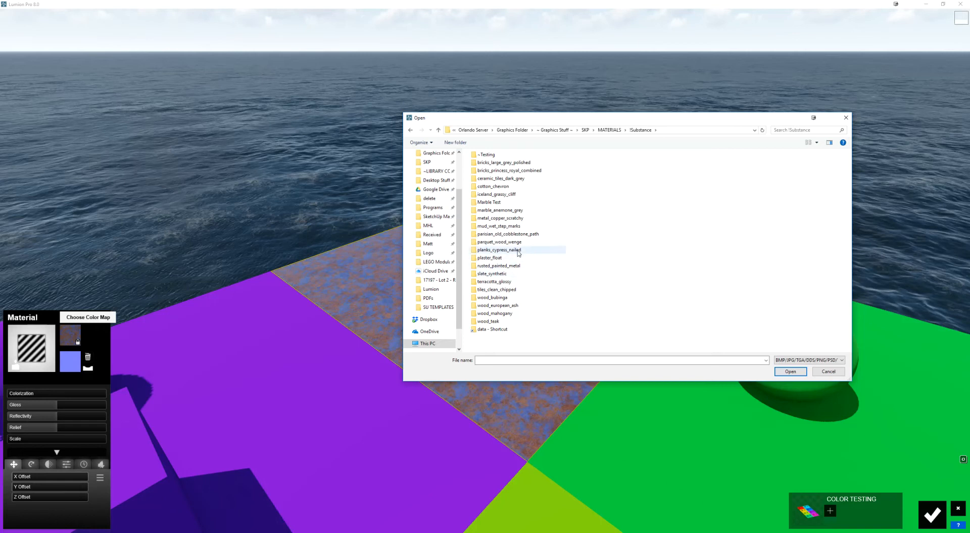
double_click(499, 267)
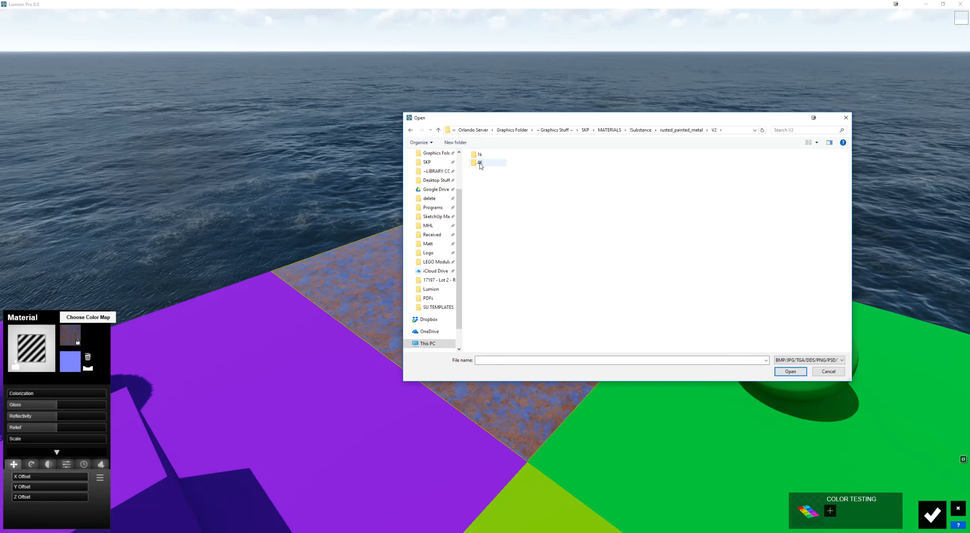
double_click(478, 162)
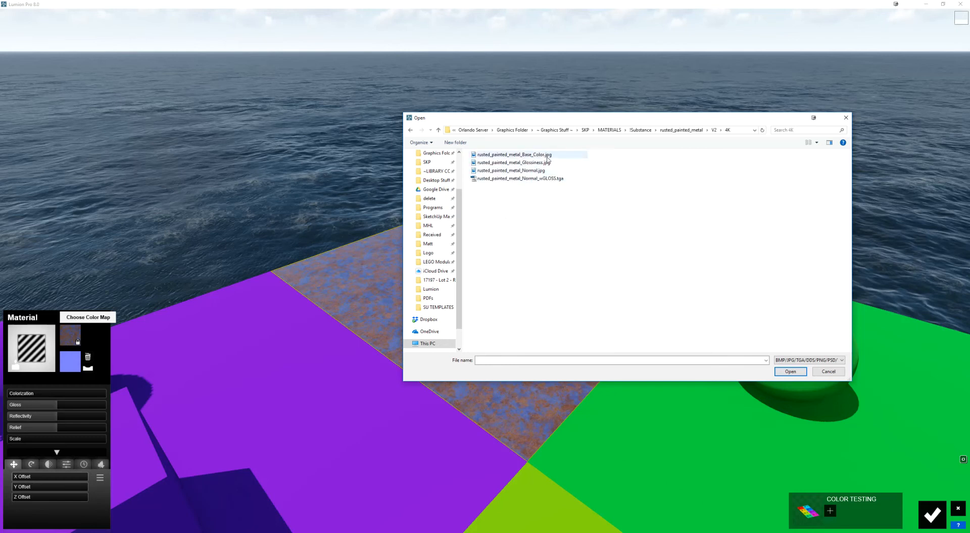
click(530, 156)
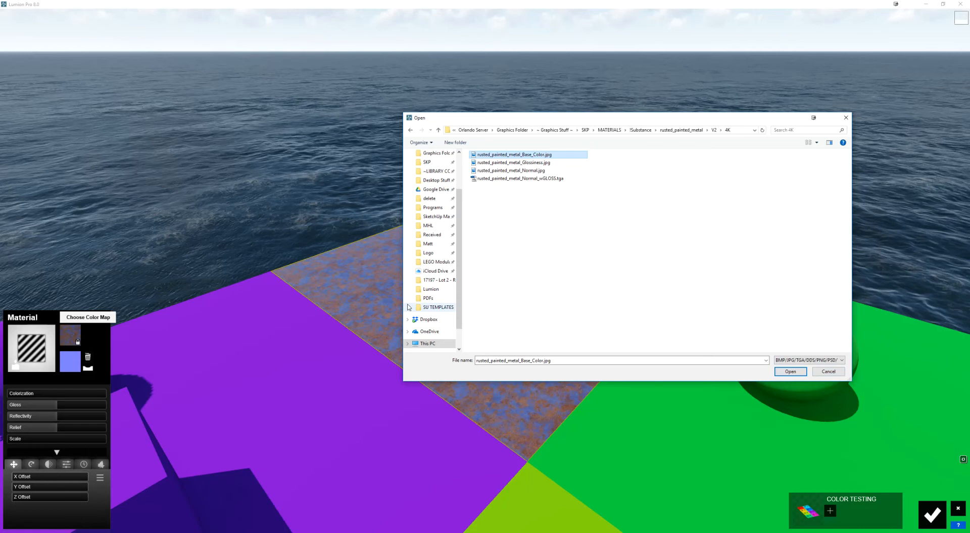
double_click(524, 155)
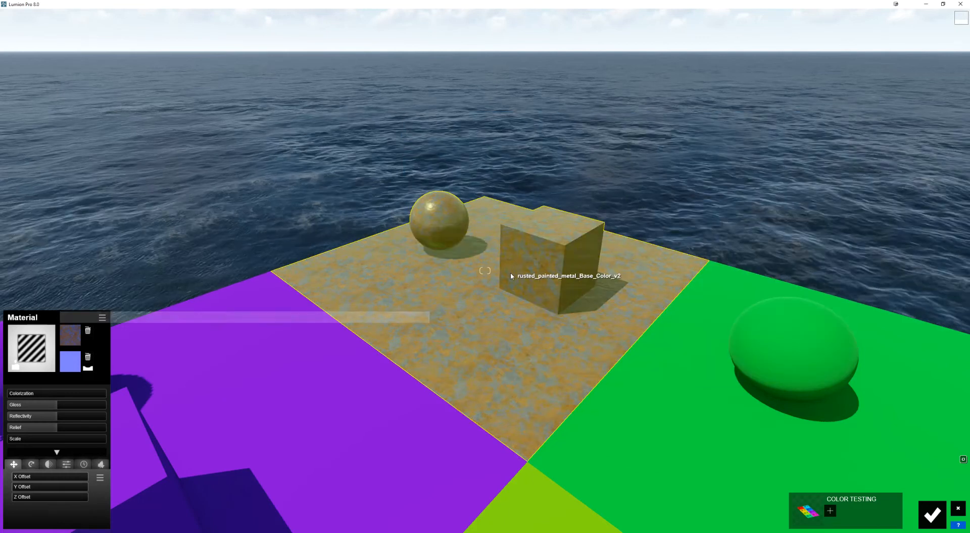
Step: Load rusted_painted_metal_Normal_wGLOSS.tga from the 4K folder as the material's normal map and save the material changes
key(w)
key(w)
key(w)
right_drag(573, 273, 589, 267)
key(w)
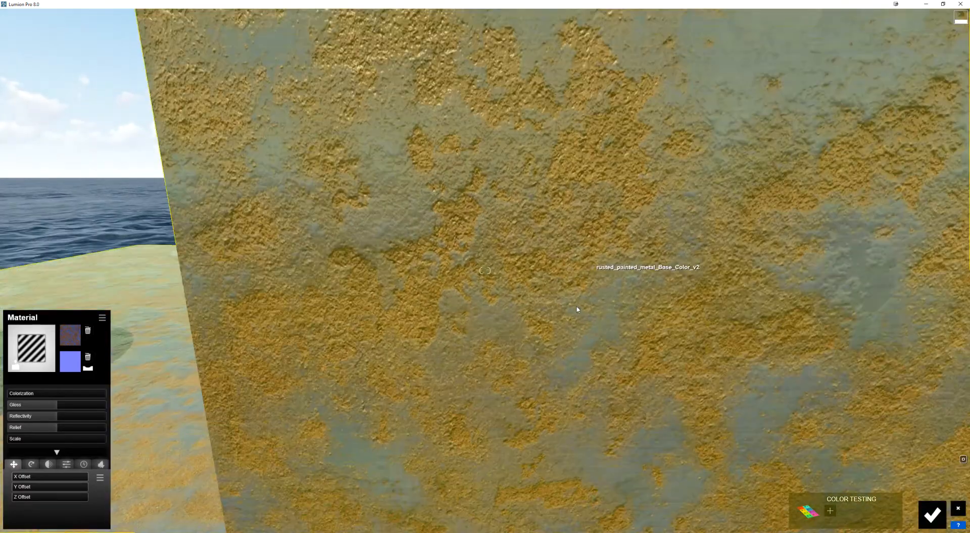
key(s)
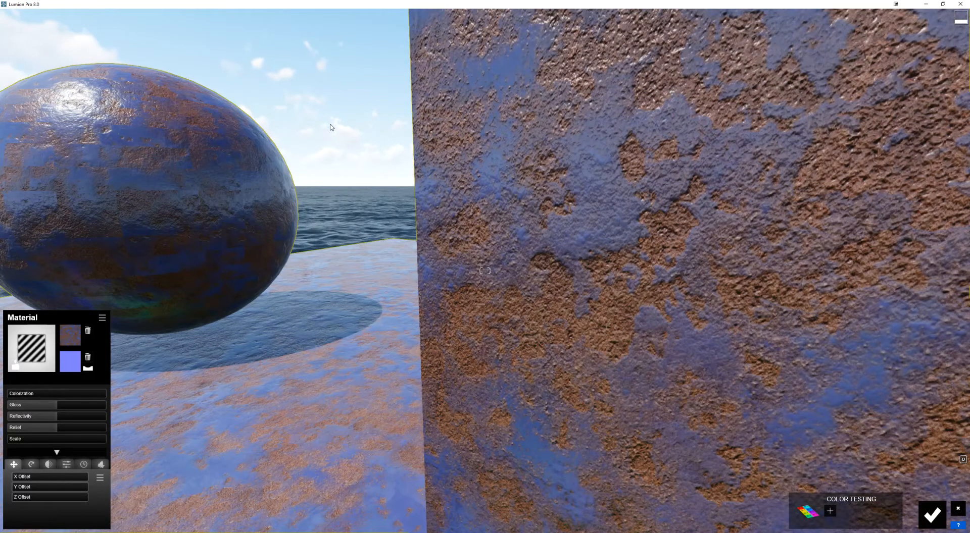
click(70, 361)
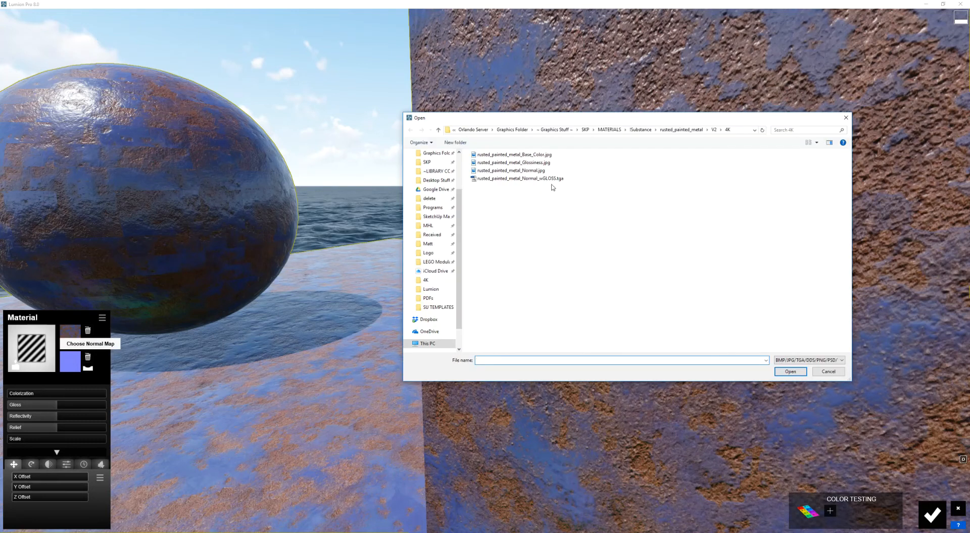
click(514, 183)
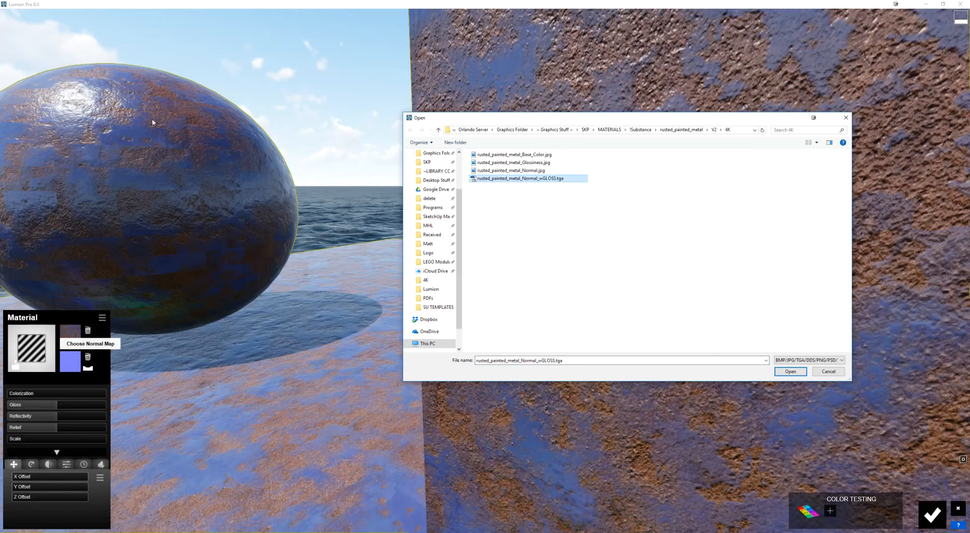
double_click(529, 179)
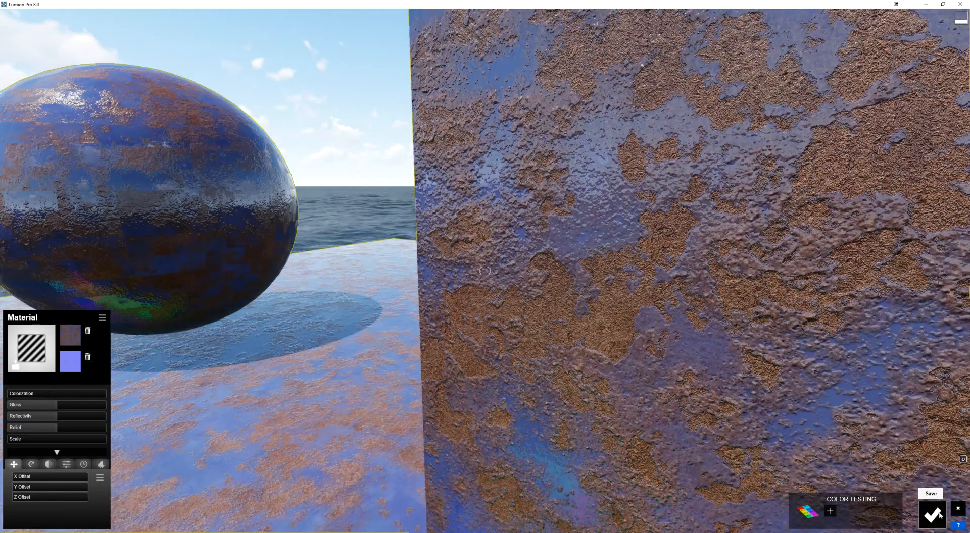
click(932, 515)
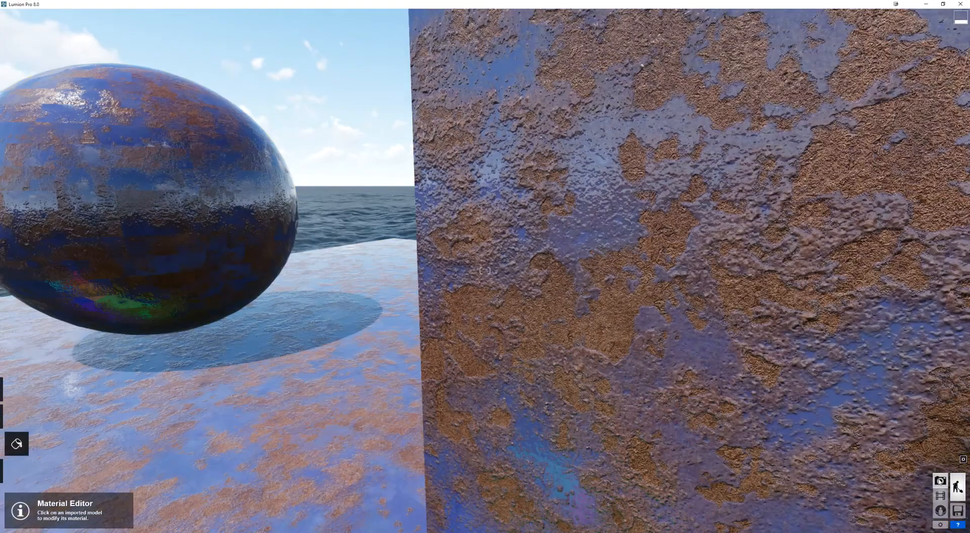
Step: Render Photo 8 of the rusted metal tile at Desktop size, 1920x1080, overwriting the existing image file
click(939, 480)
click(484, 475)
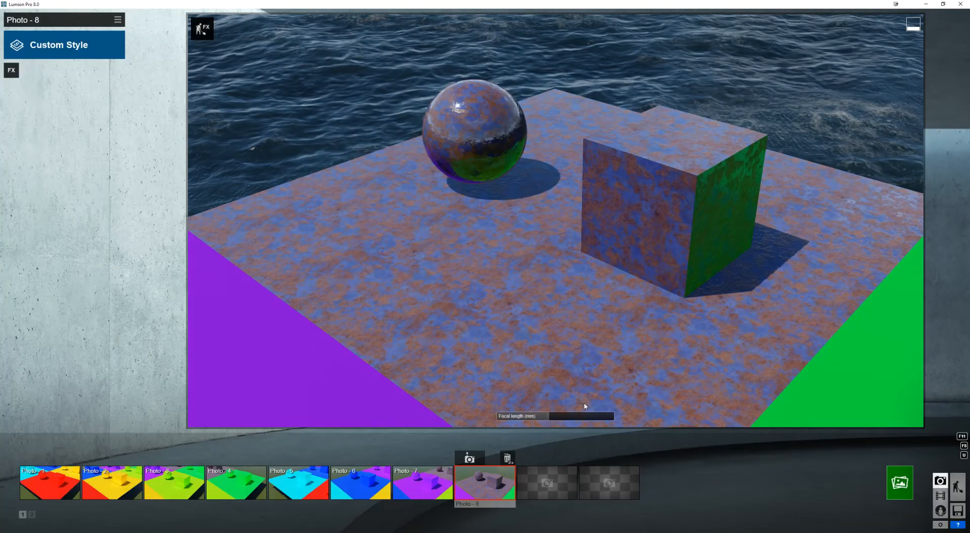
click(907, 482)
click(421, 372)
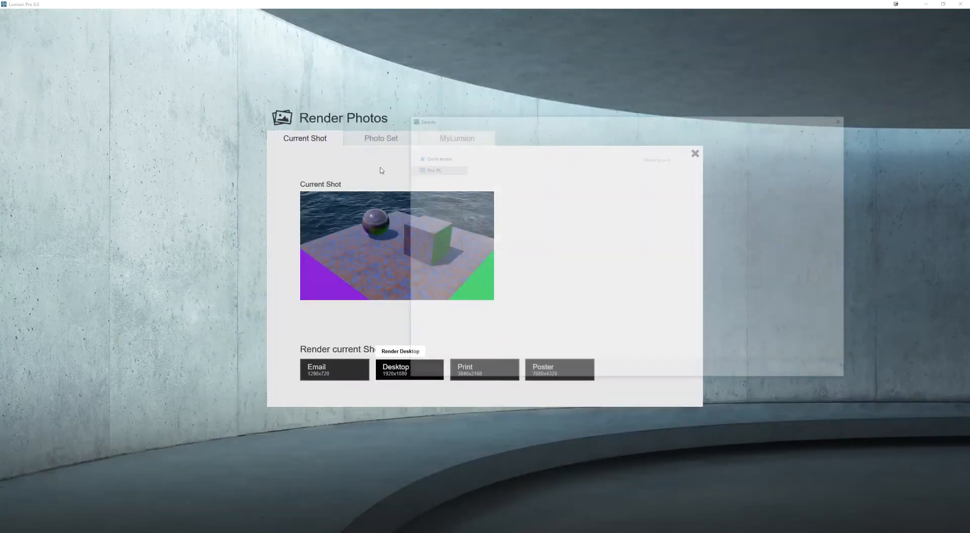
double_click(486, 196)
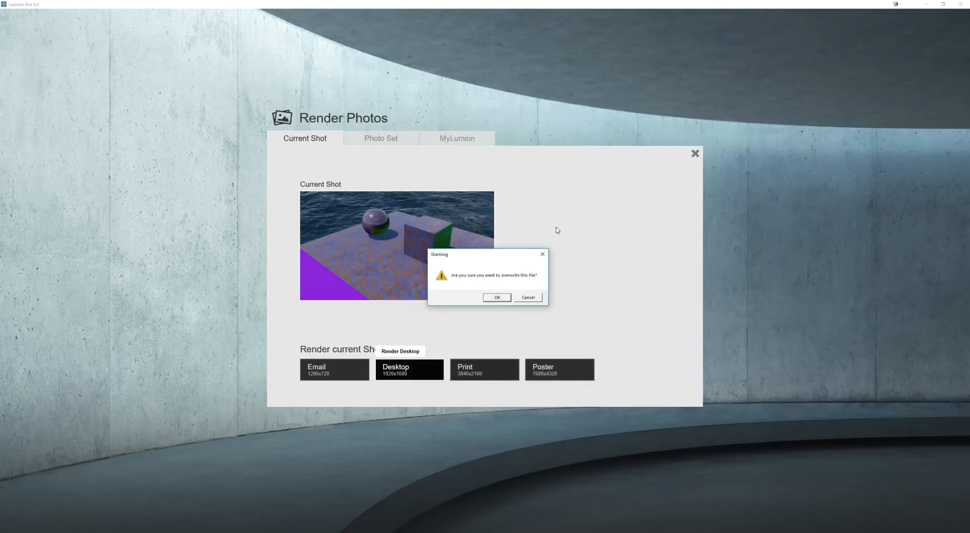
click(497, 297)
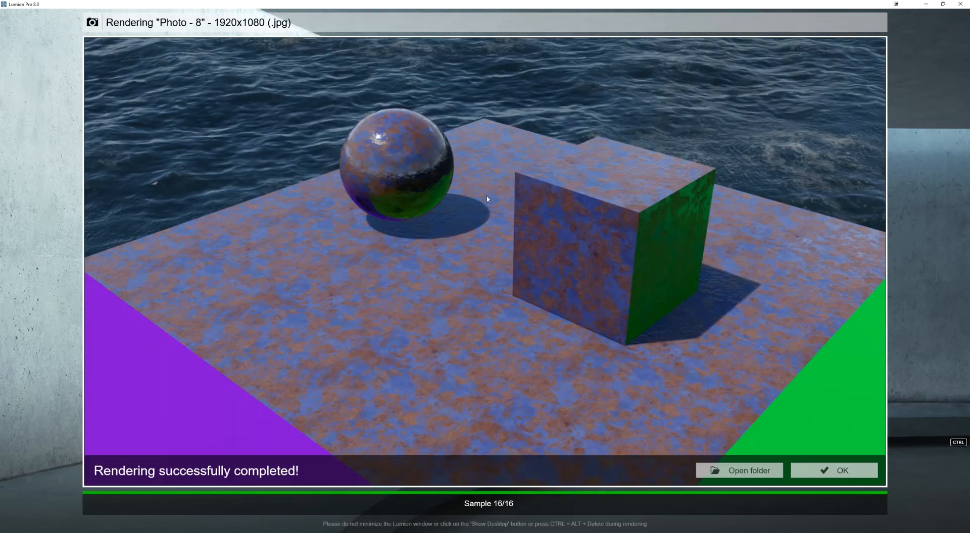
click(826, 469)
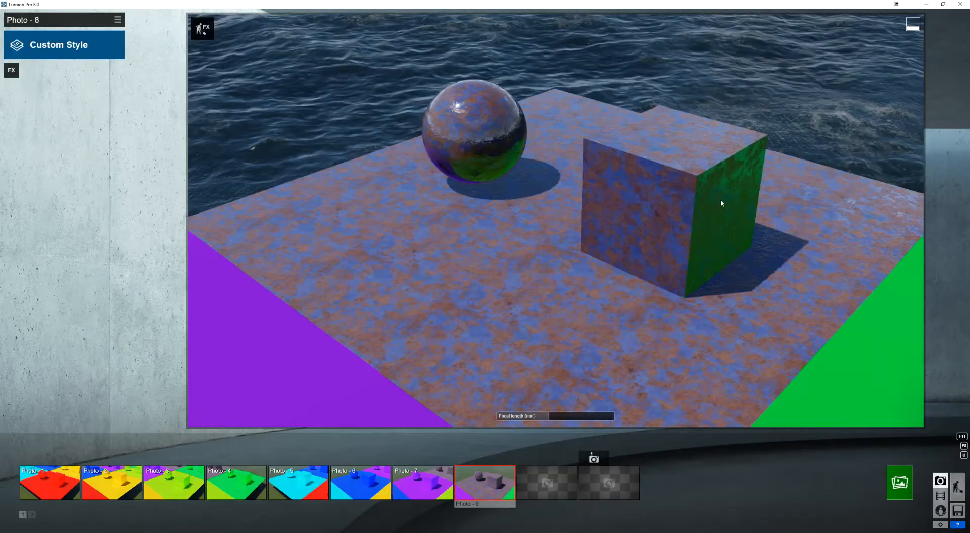
Step: Reopen the rusted painted metal material in build mode, lower its reflectivity and increase its relief
click(957, 486)
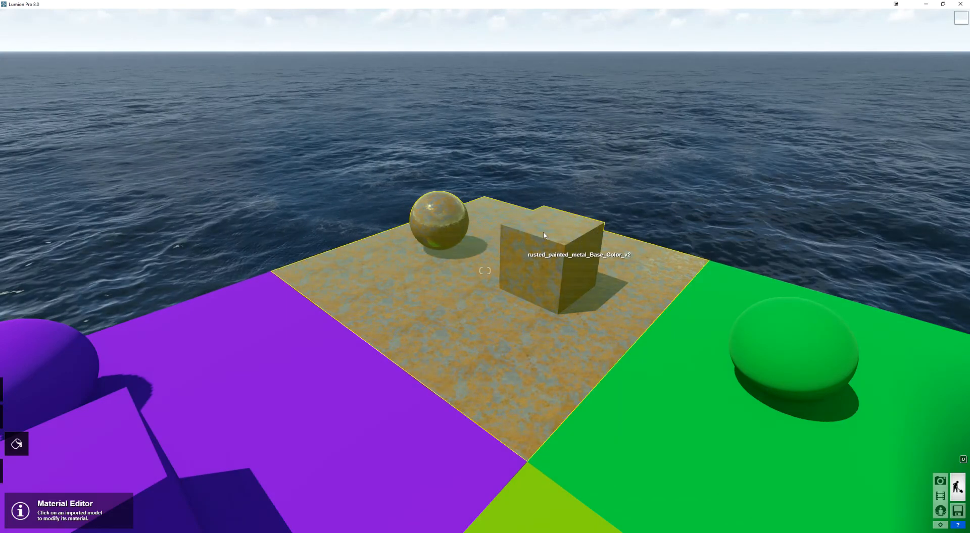
click(545, 236)
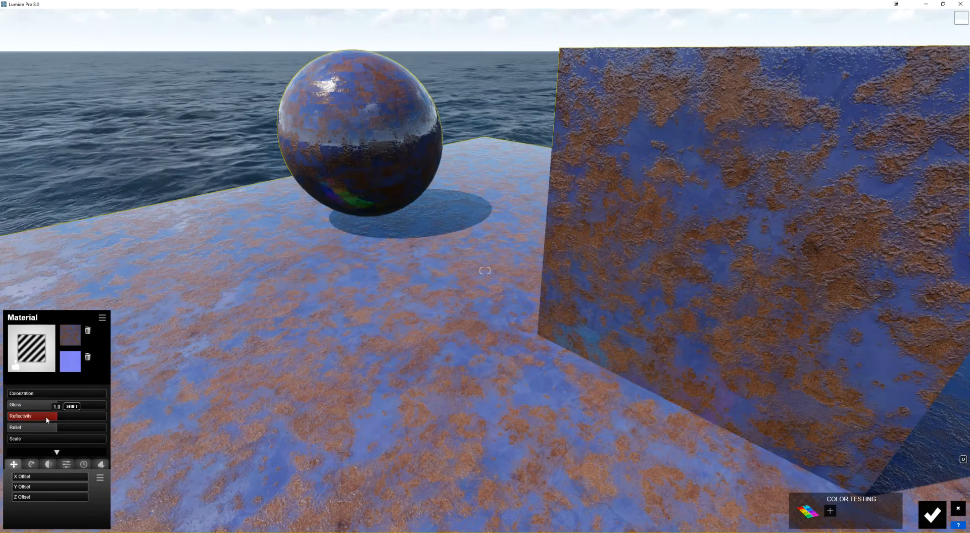
click(45, 419)
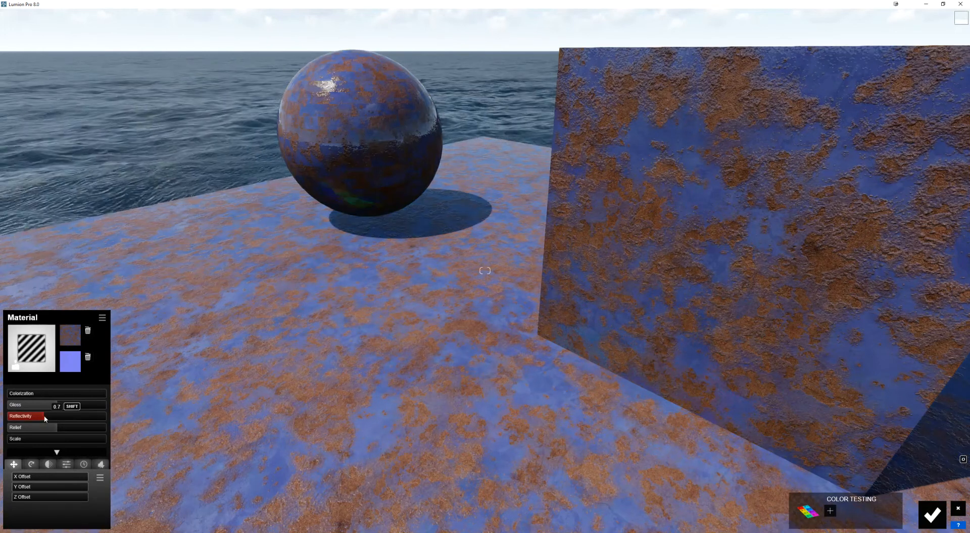
drag(44, 417, 106, 431)
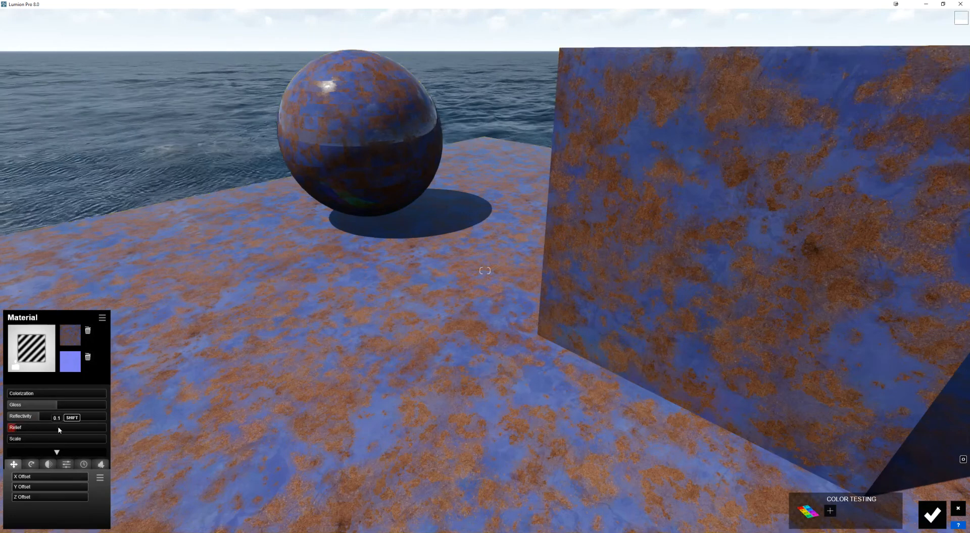
drag(65, 428, 77, 430)
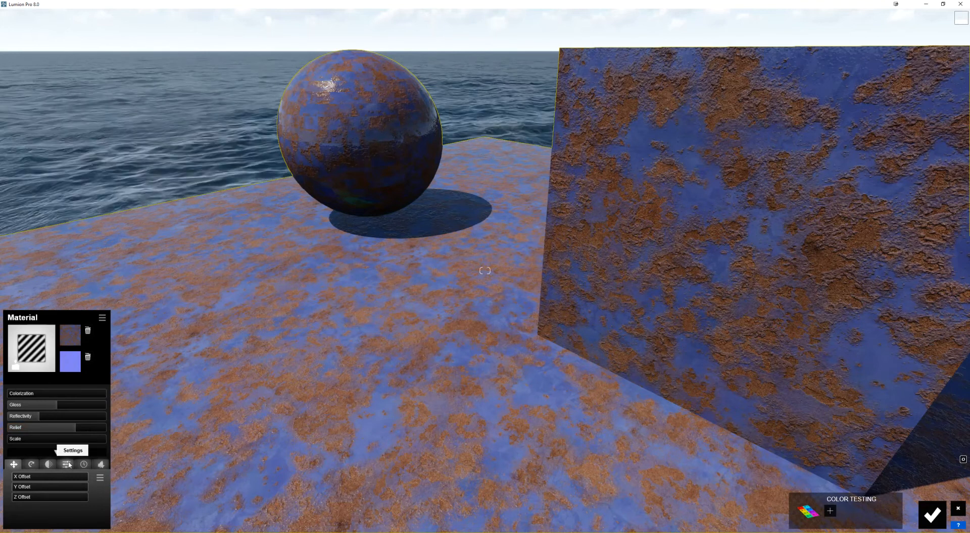
Step: Display the weathering options of the rusted metal material and look over the neighbouring lime-green tile
click(85, 465)
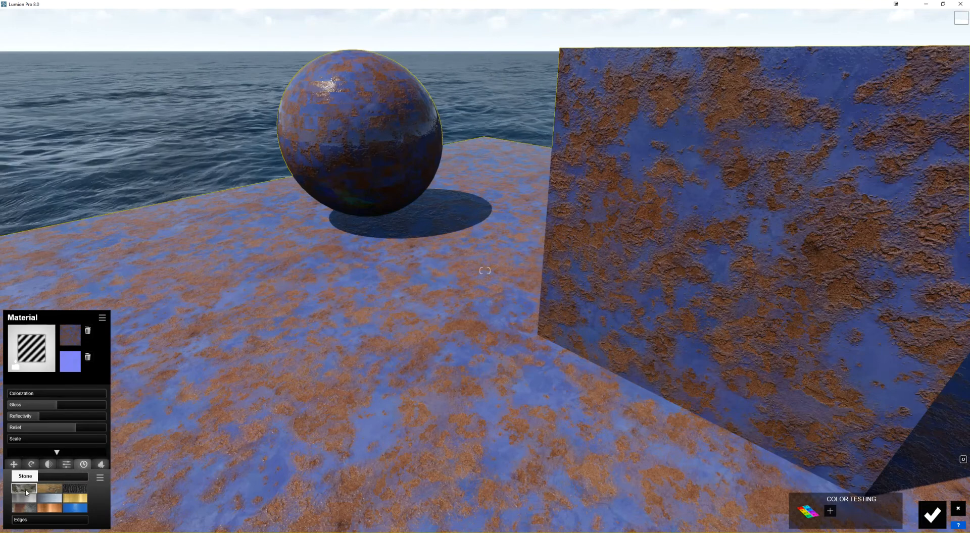
key(s)
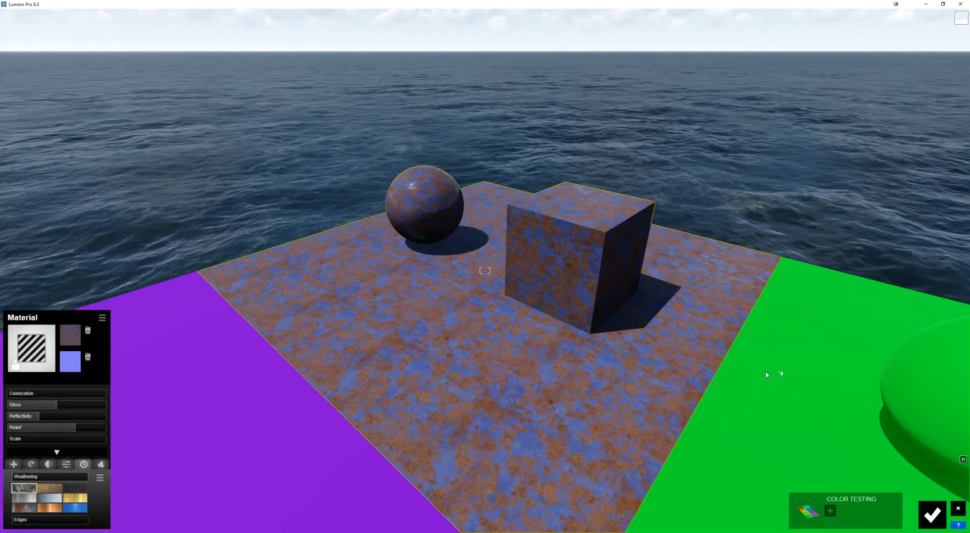
key(s)
mouse_move(771, 407)
right_down()
mouse_move(766, 396)
mouse_move(864, 410)
mouse_move(859, 426)
right_up()
right_drag(773, 339, 763, 384)
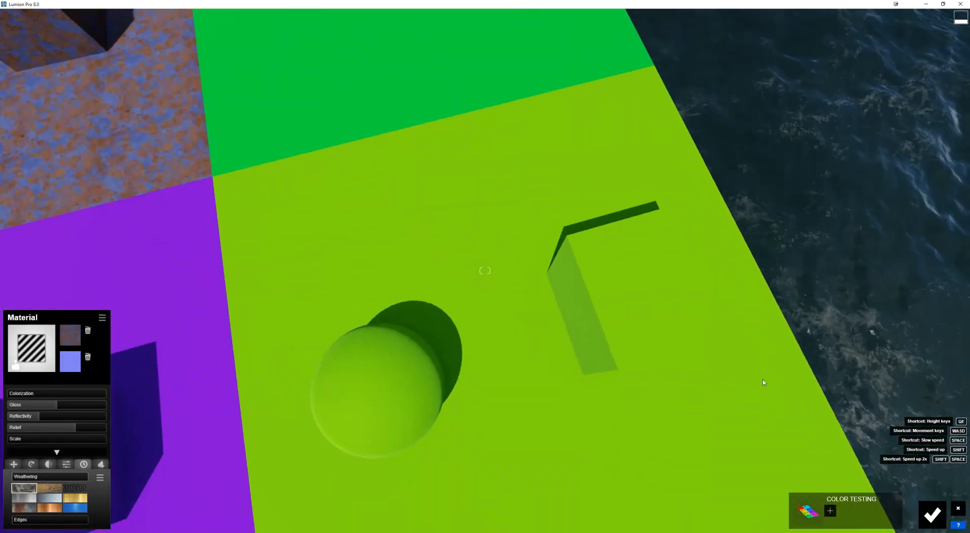
Step: Select the lime-green tile's material and assign the Standard material to it
right_drag(697, 373, 662, 348)
key(s)
right_drag(702, 434, 659, 382)
click(480, 298)
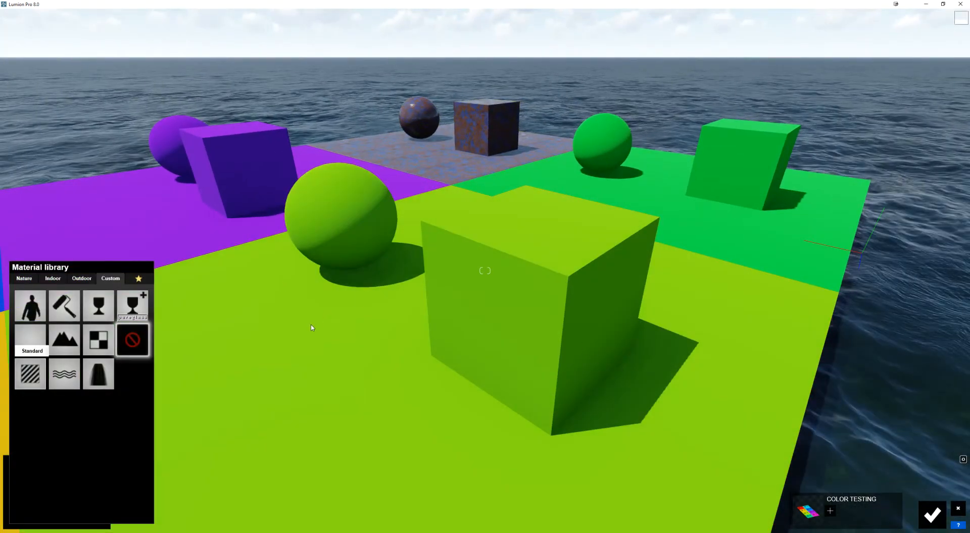
click(30, 373)
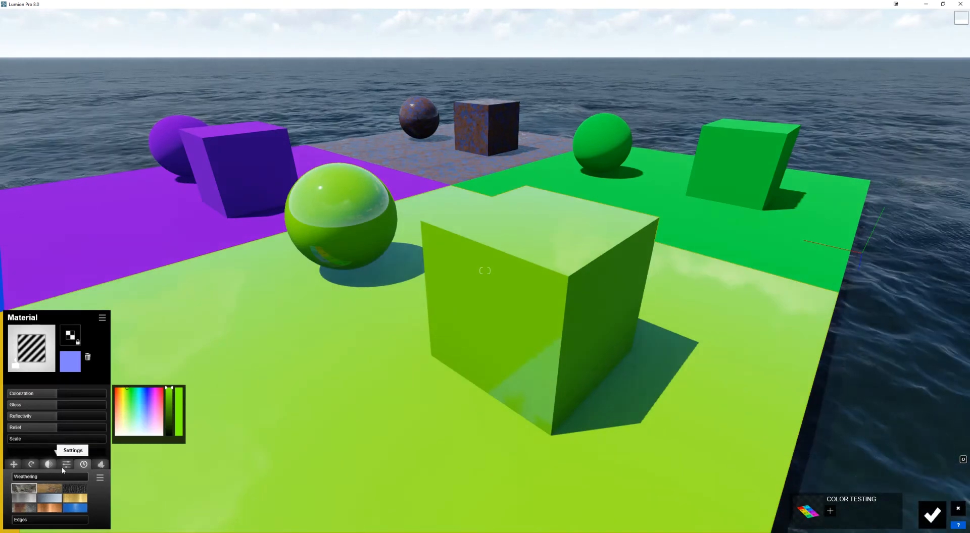
Step: Raise the lime-green material's Stone weathering to about 0.8
scroll(572, 366, up, 3)
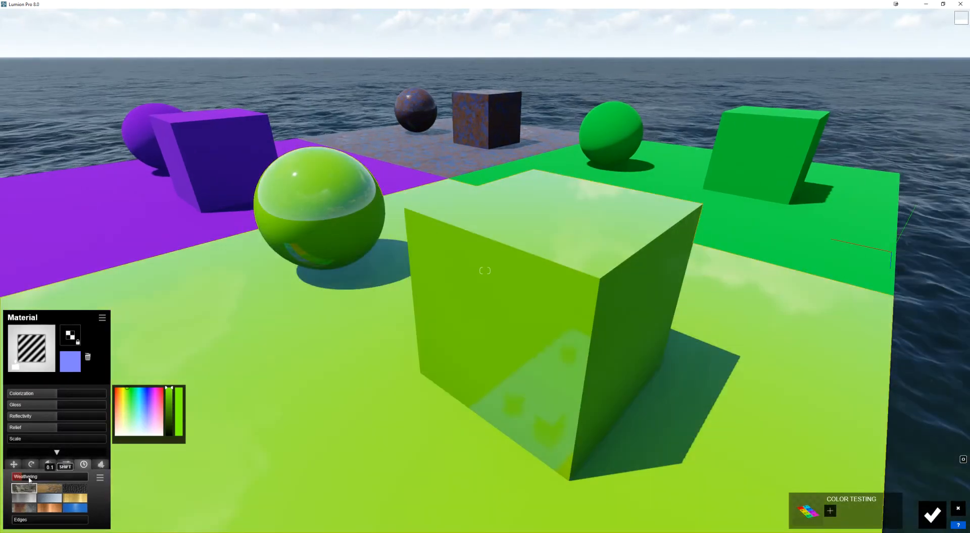
drag(30, 480, 35, 480)
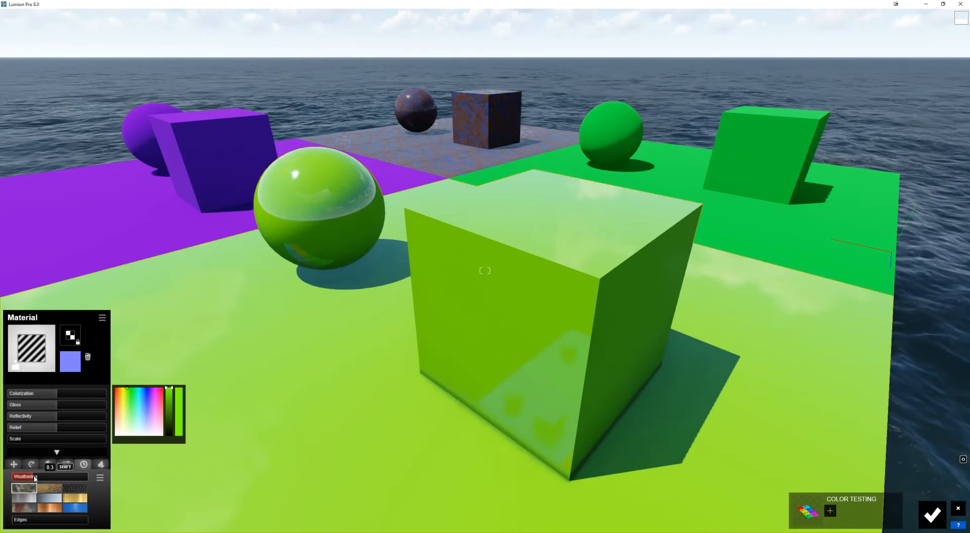
drag(34, 478, 75, 480)
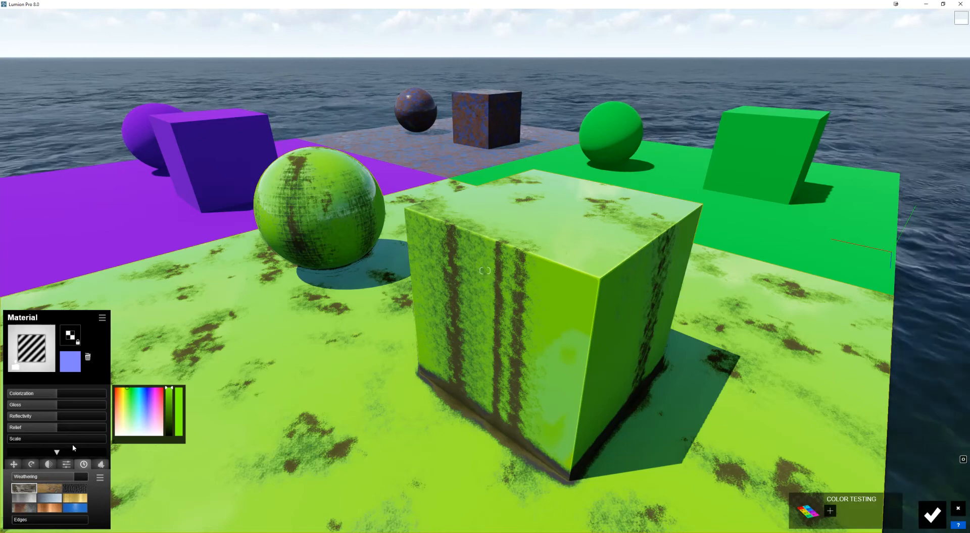
Step: Try Wood and several metal weathering types on the lime-green material, and settle on the one with rust-coloured patches
key(s)
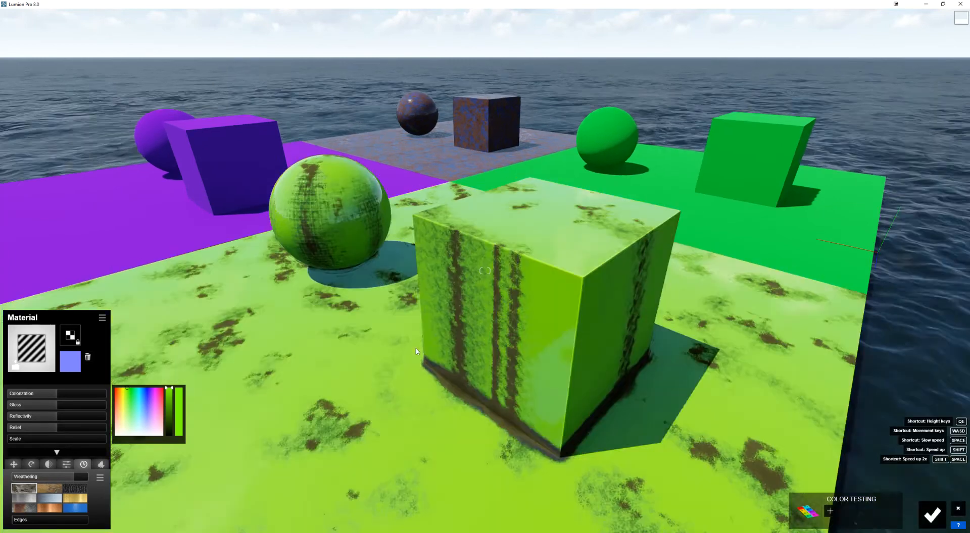
key(s)
right_drag(416, 349, 425, 357)
key(w)
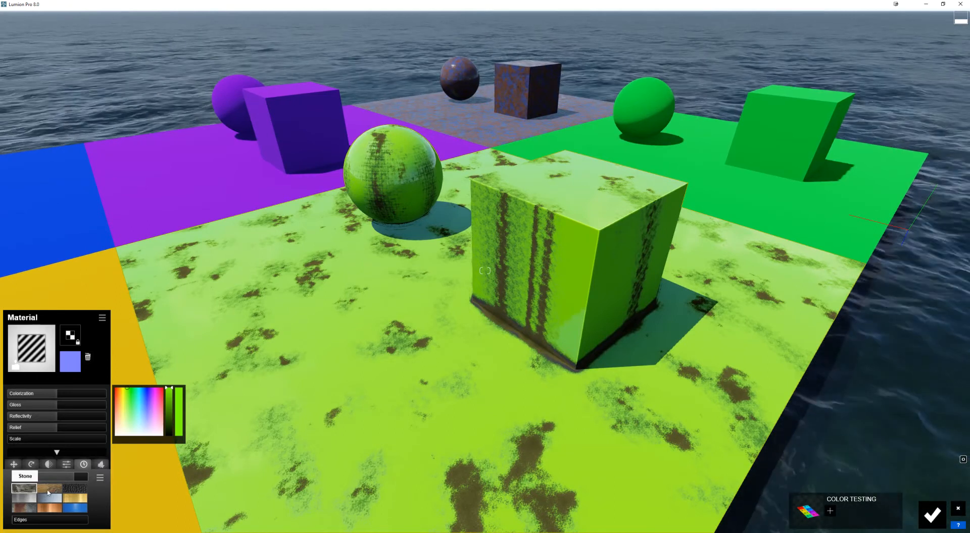
click(55, 491)
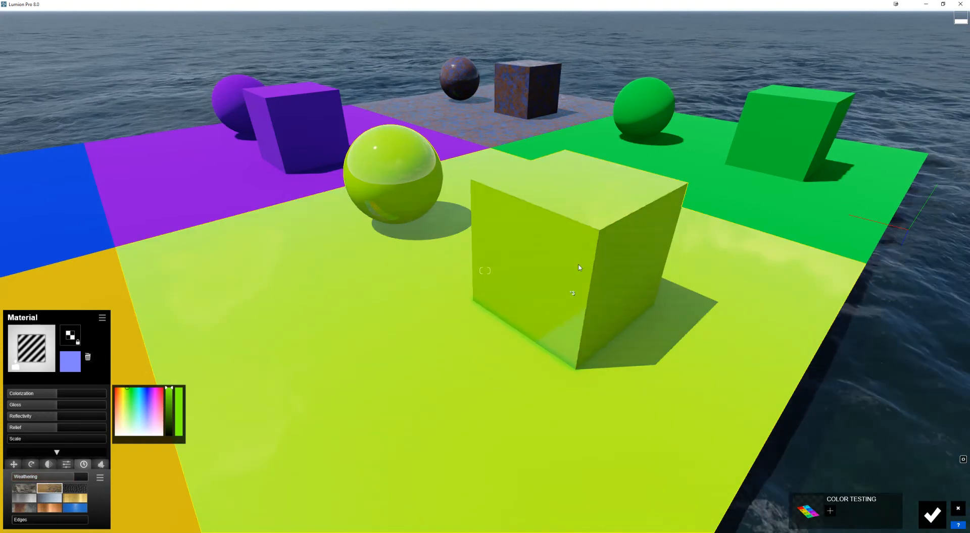
key(w)
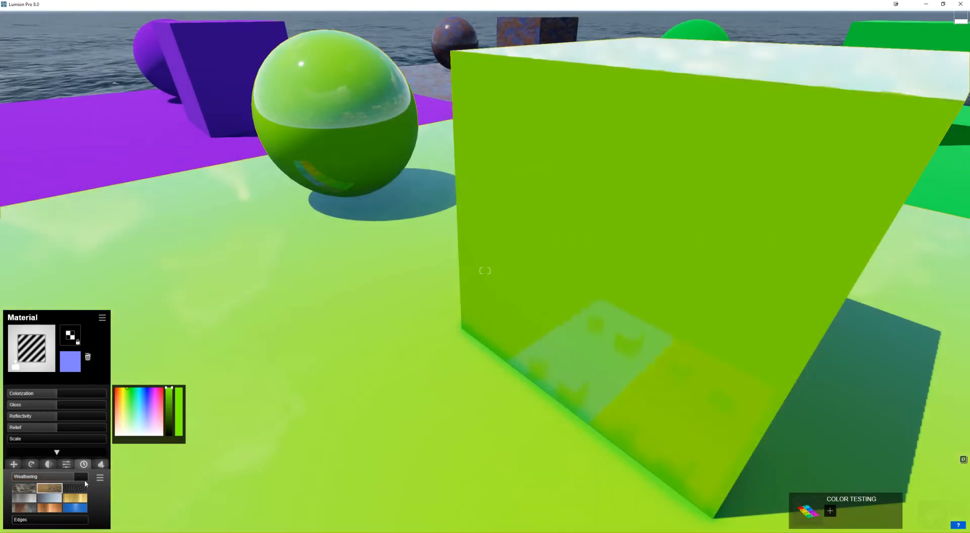
click(80, 489)
key(s)
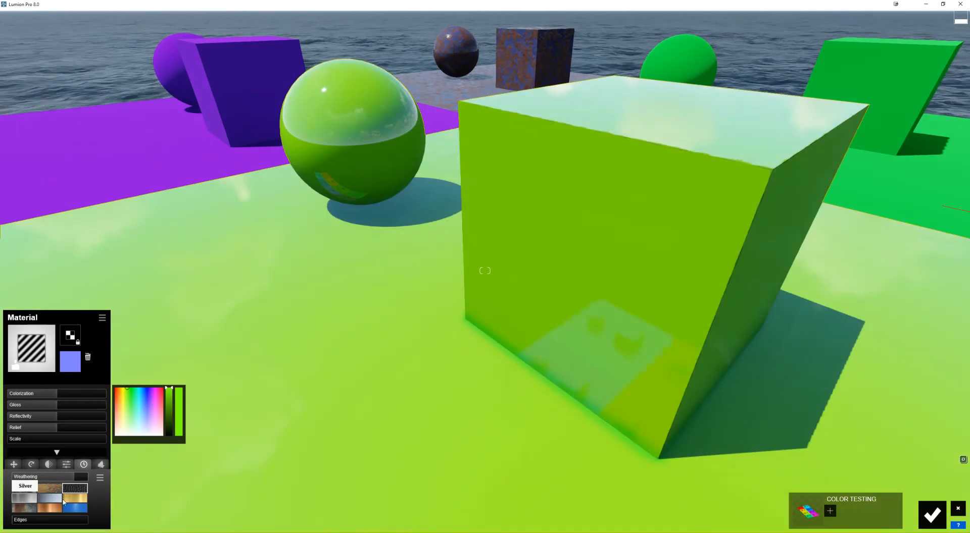
click(57, 500)
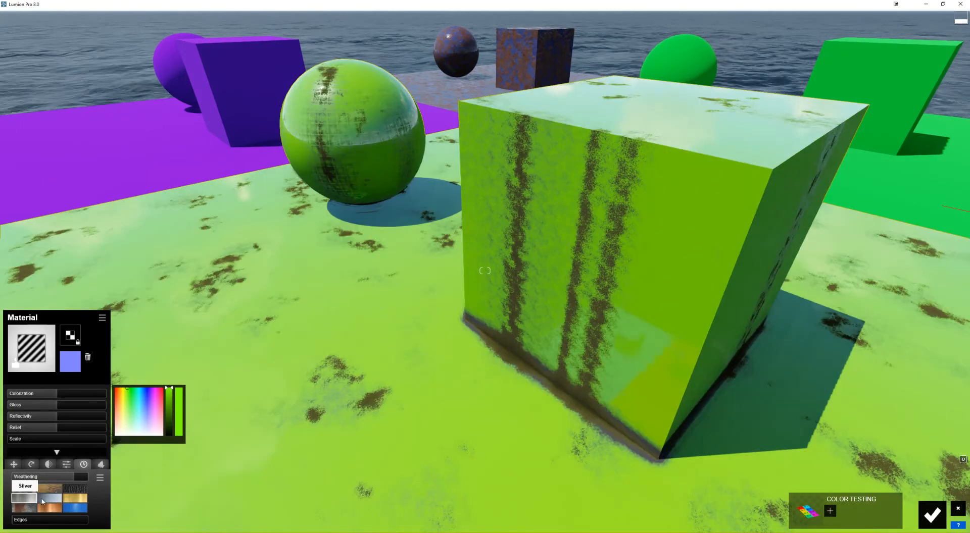
click(28, 510)
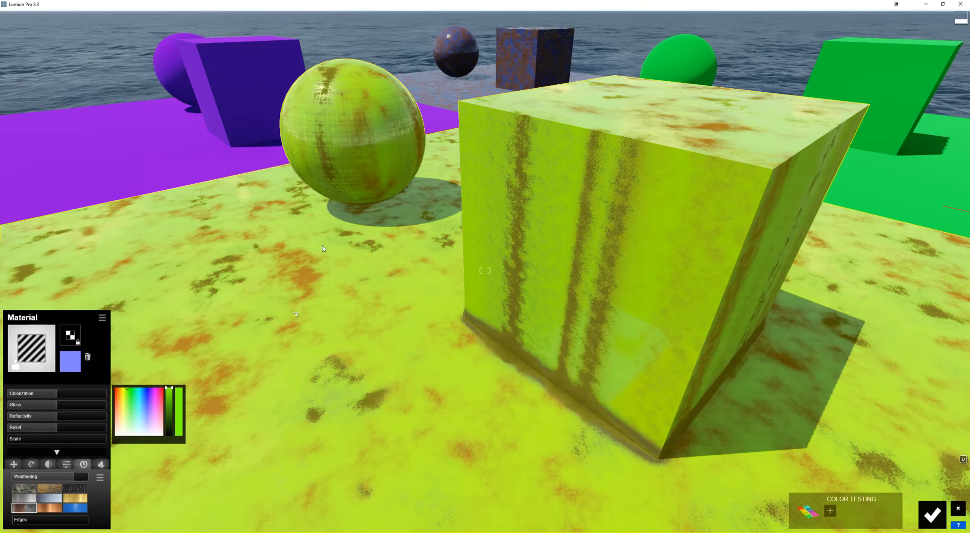
click(50, 509)
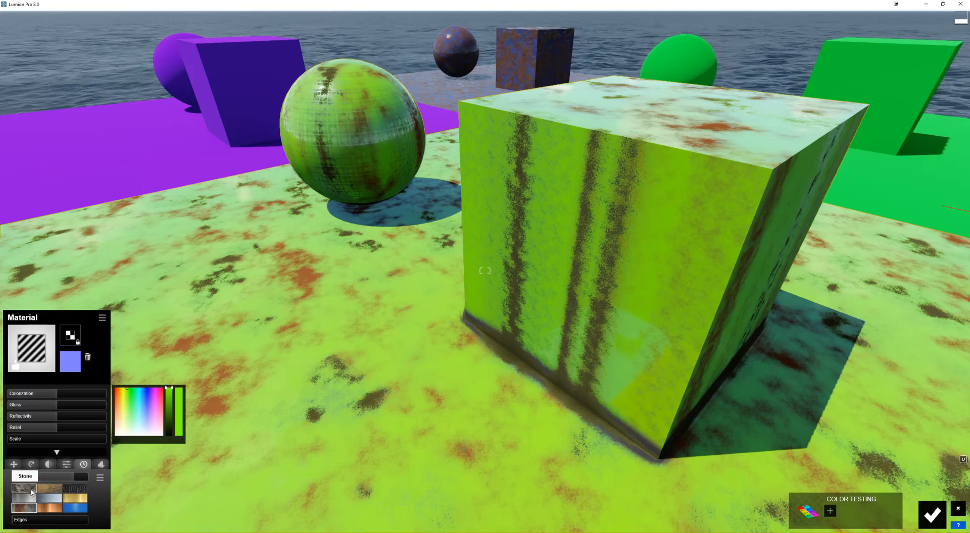
Step: Select the rusted painted metal material and choose the same rust weathering type, with the weathering amount at 0.0
right_drag(444, 348, 443, 348)
key(w)
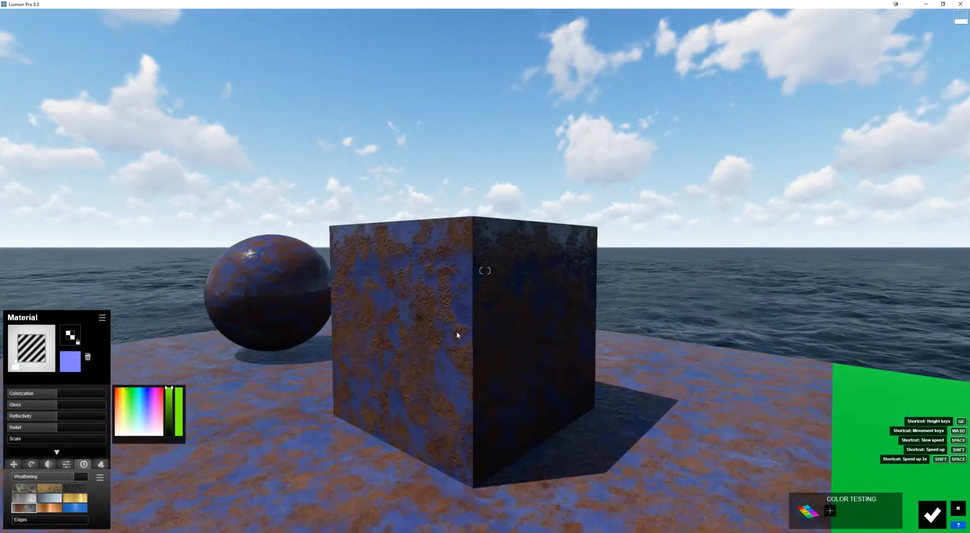
key(w)
right_drag(456, 336, 499, 281)
click(487, 277)
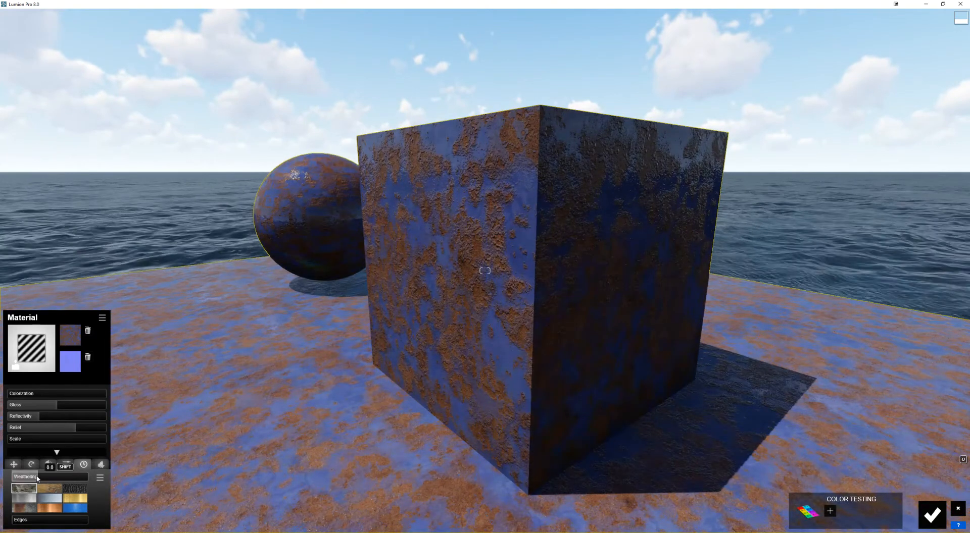
click(22, 511)
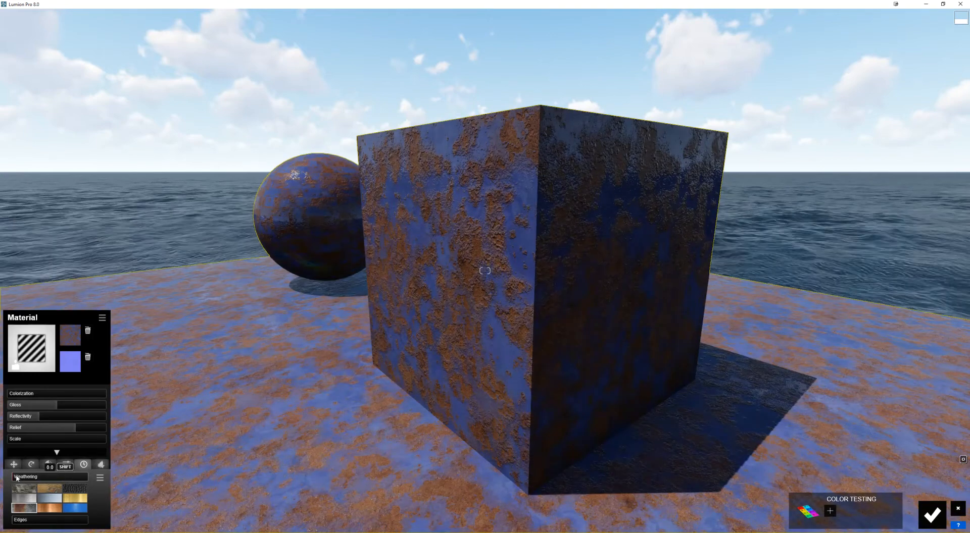
Step: Reselect the lime-green material and lower its weathering to a slight amount
scroll(450, 277, down, 10)
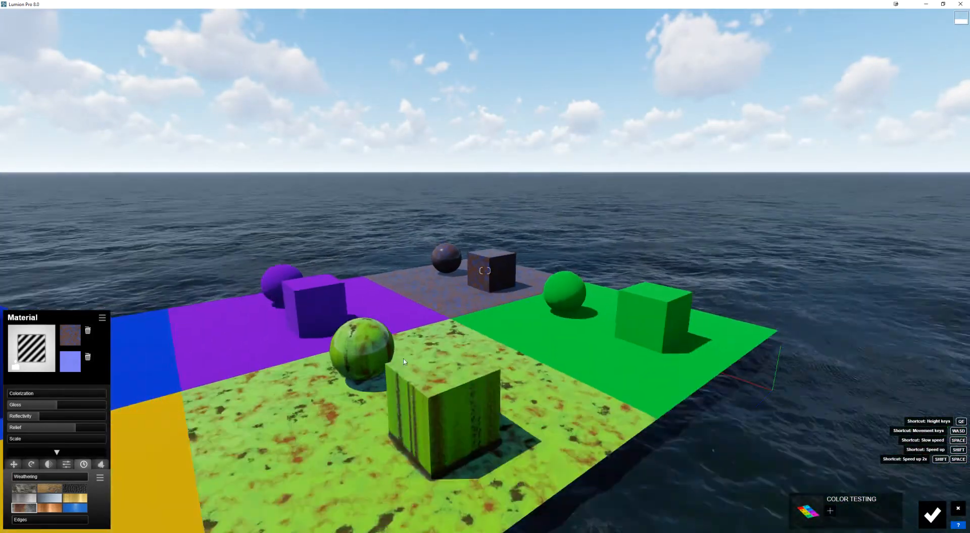
click(398, 442)
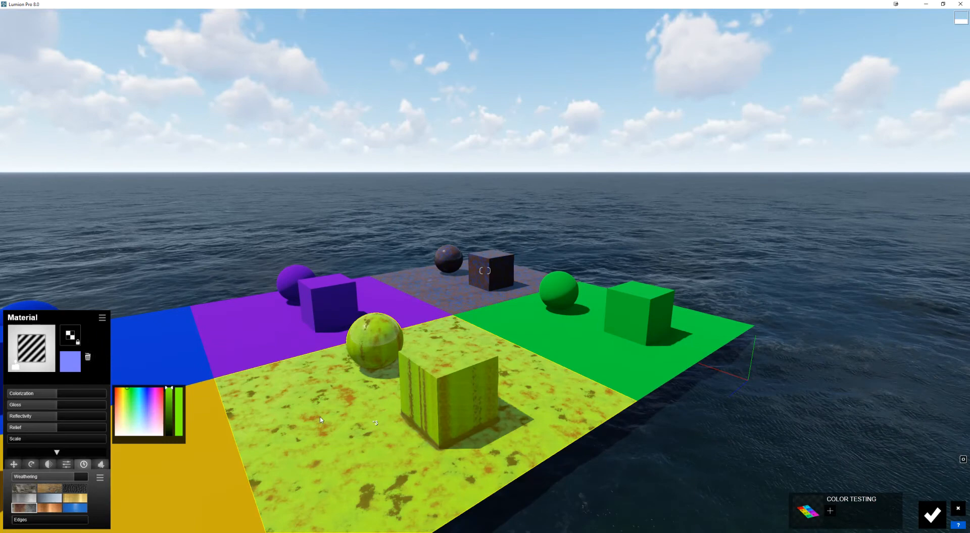
scroll(399, 441, up, 5)
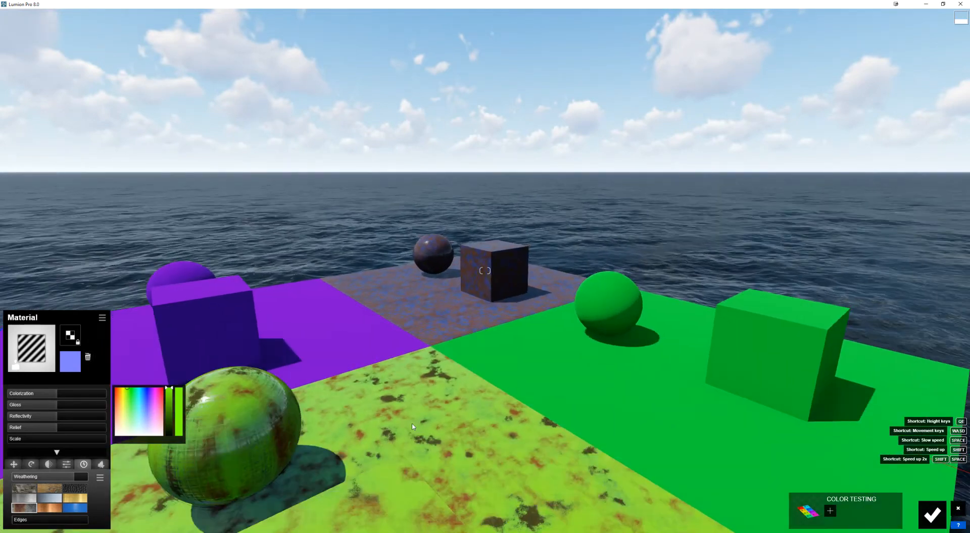
scroll(401, 440, down, 5)
right_drag(400, 441, 418, 332)
scroll(461, 377, up, 4)
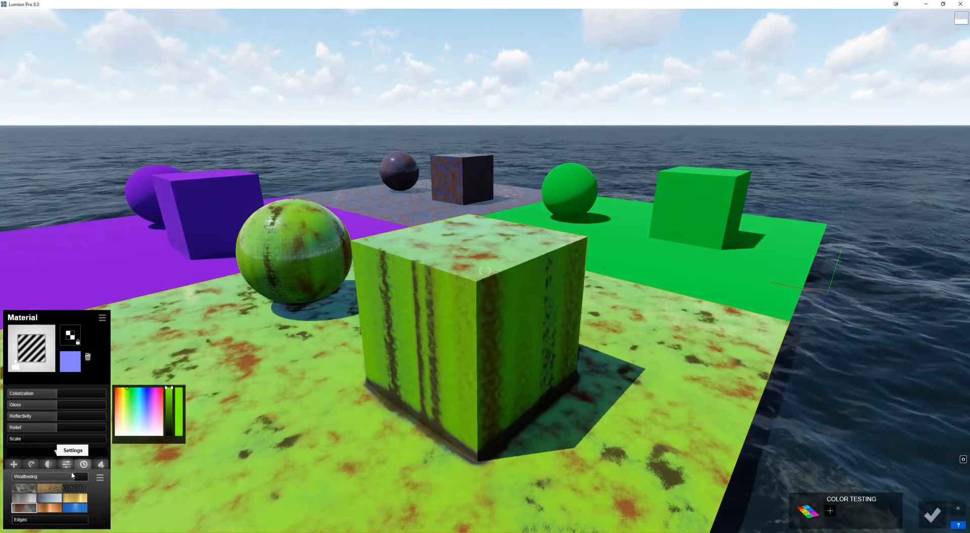
click(50, 477)
drag(50, 480, 37, 481)
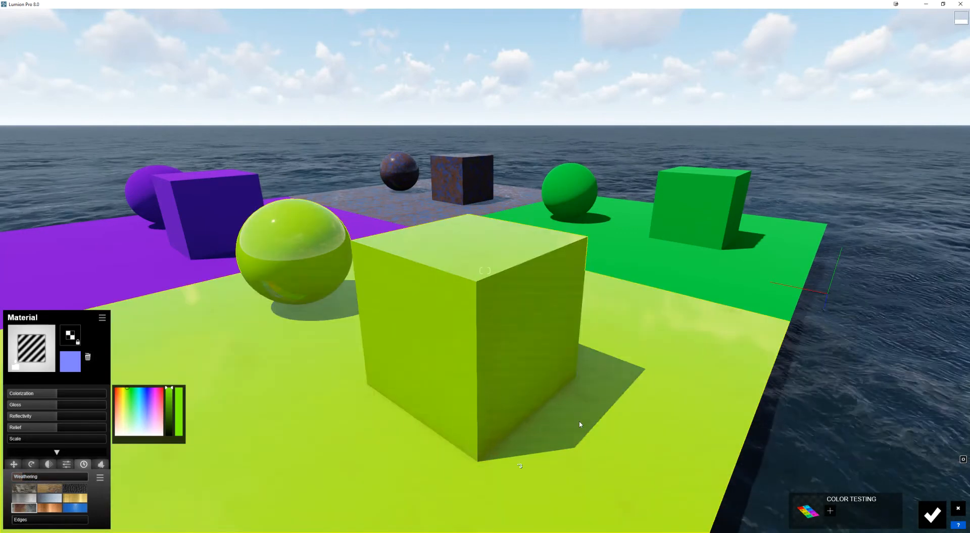
Step: Examine the lime-green cube's edges, and mark the upper corner of the white frame in the house rendering in Adobe Acrobat Pro
right_drag(487, 417, 470, 404)
right_drag(473, 354, 468, 383)
key(w)
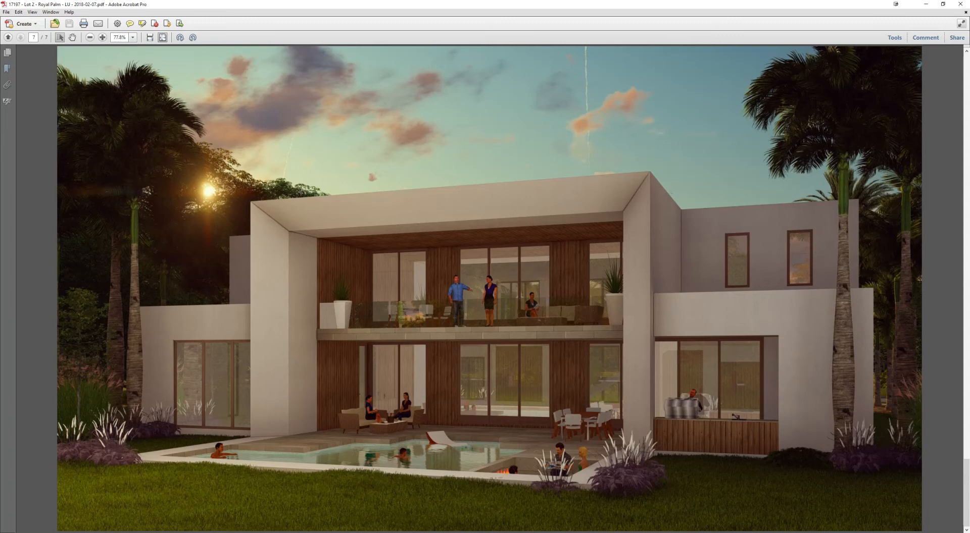
drag(247, 199, 320, 246)
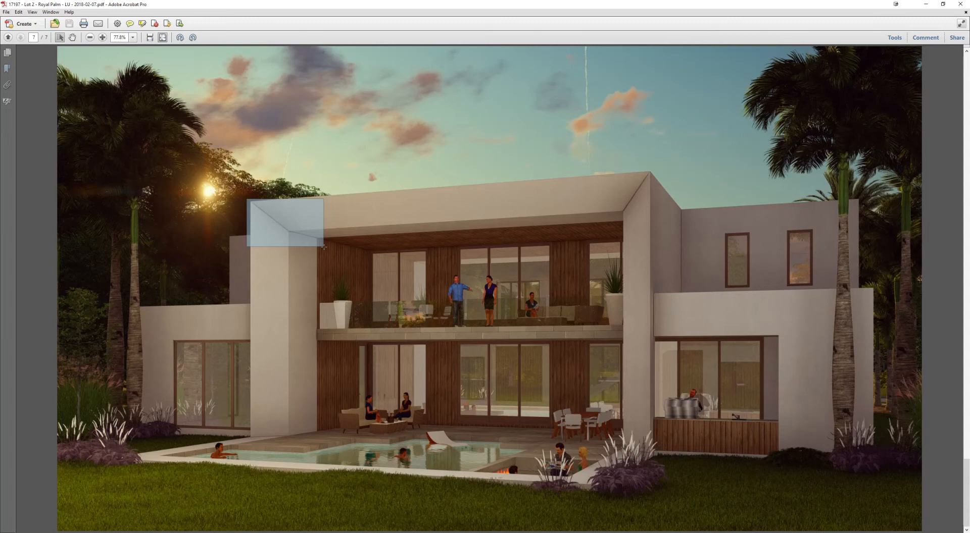
drag(324, 247, 325, 247)
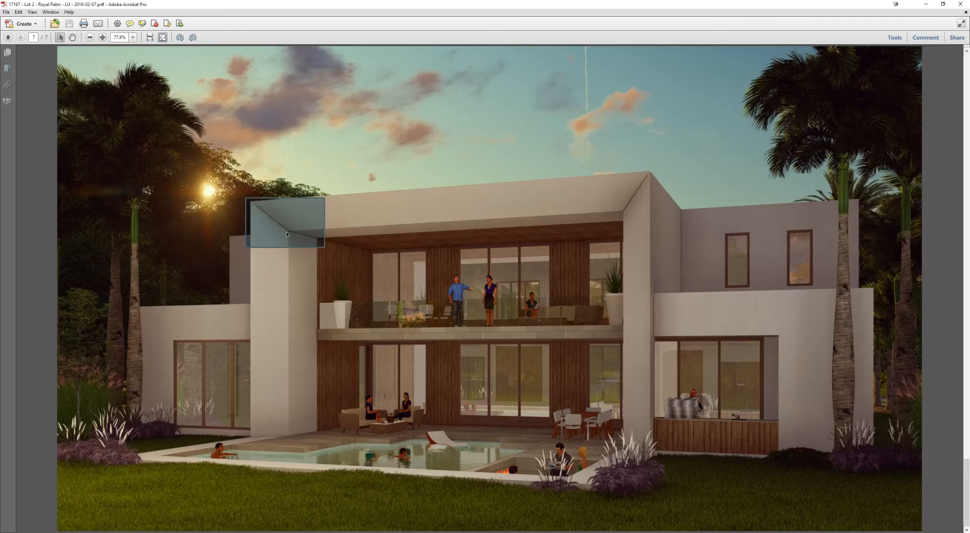
click(346, 238)
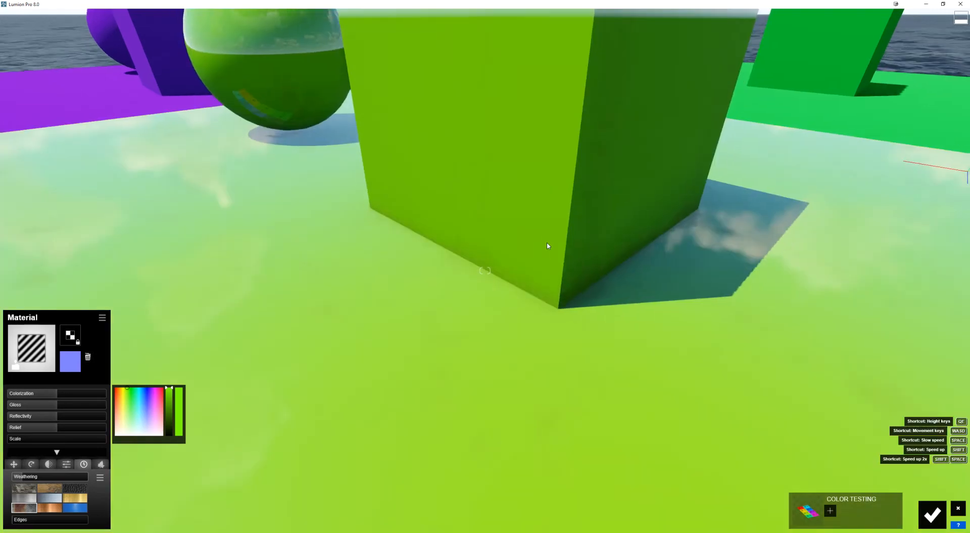
Step: Back in Lumion, set the lime-green material's Edges value to 0.8 while viewing the cube up close
right_drag(547, 245, 555, 220)
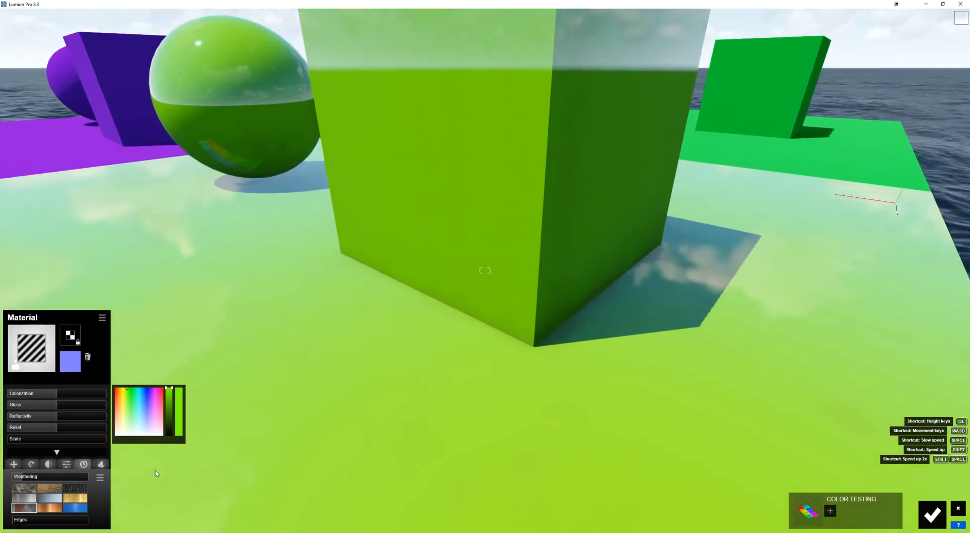
mouse_move(25, 520)
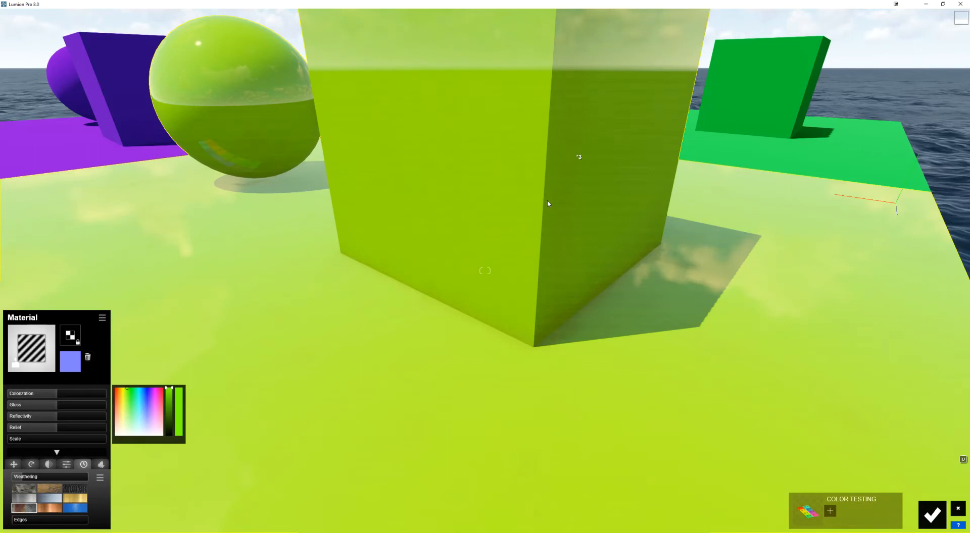
key(w)
right_drag(496, 195, 519, 108)
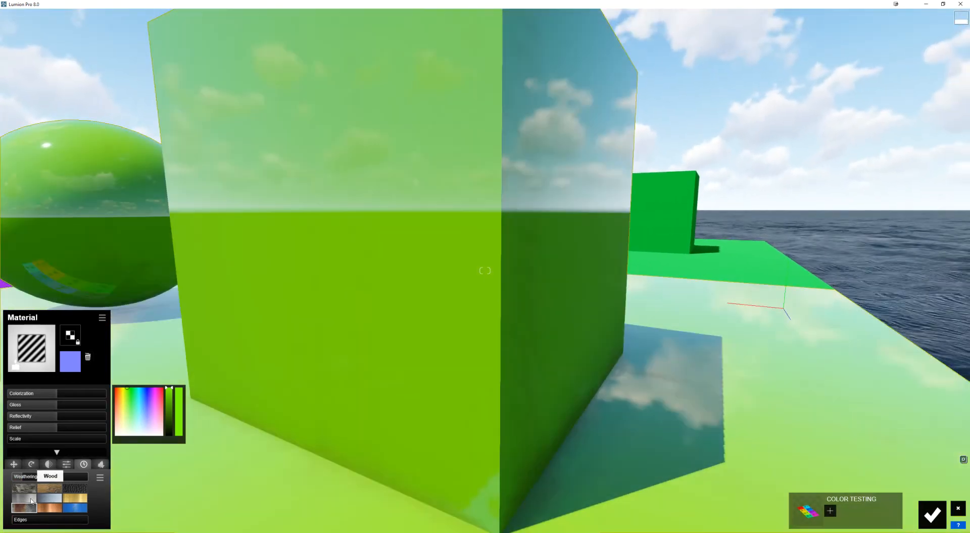
mouse_move(18, 522)
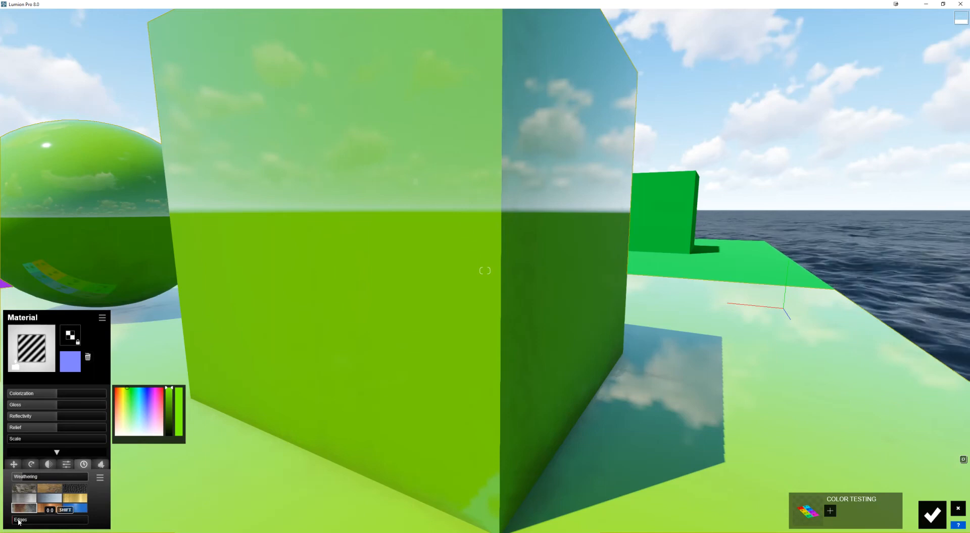
drag(18, 522, 43, 524)
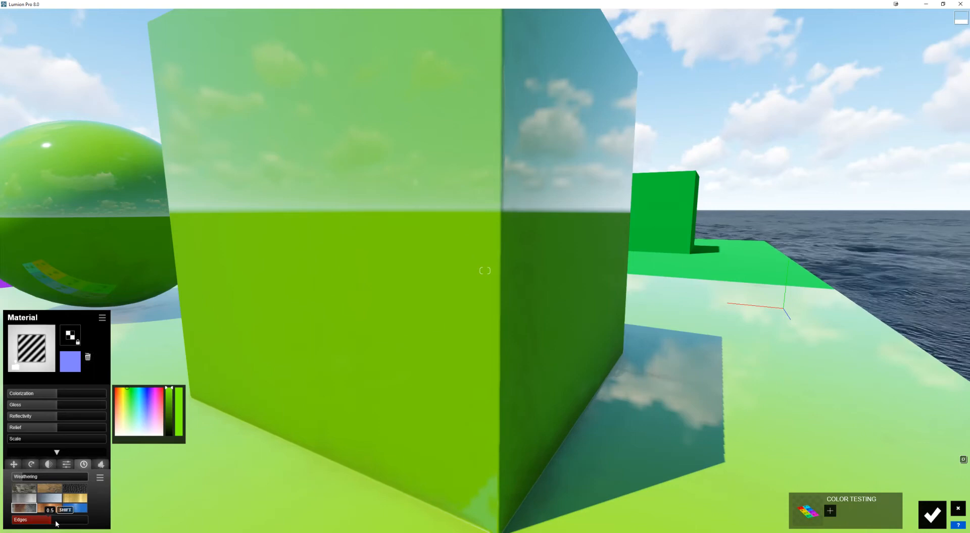
drag(71, 523, 71, 523)
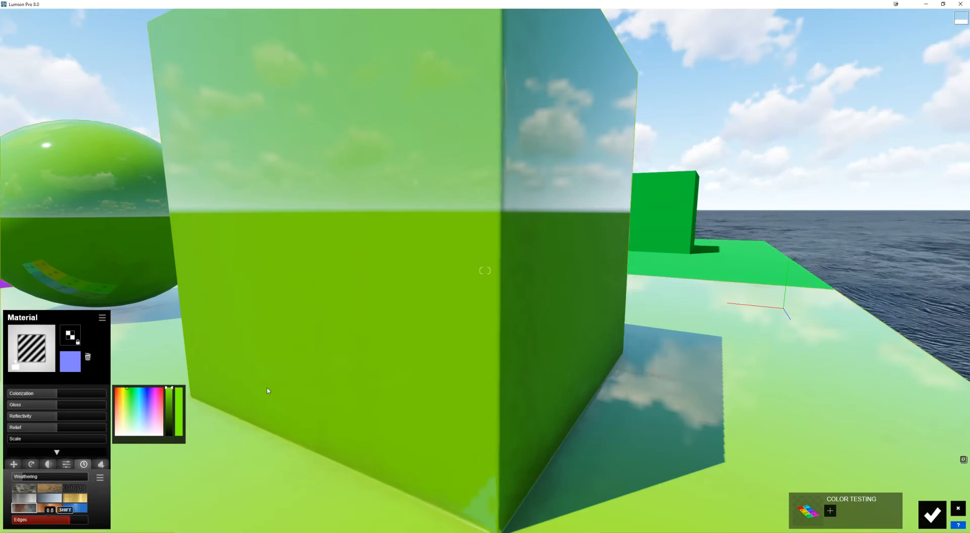
Step: Select the rusted painted metal material on the far sphere and cube, and change its weathering type to Aluminium
right_drag(565, 263, 439, 283)
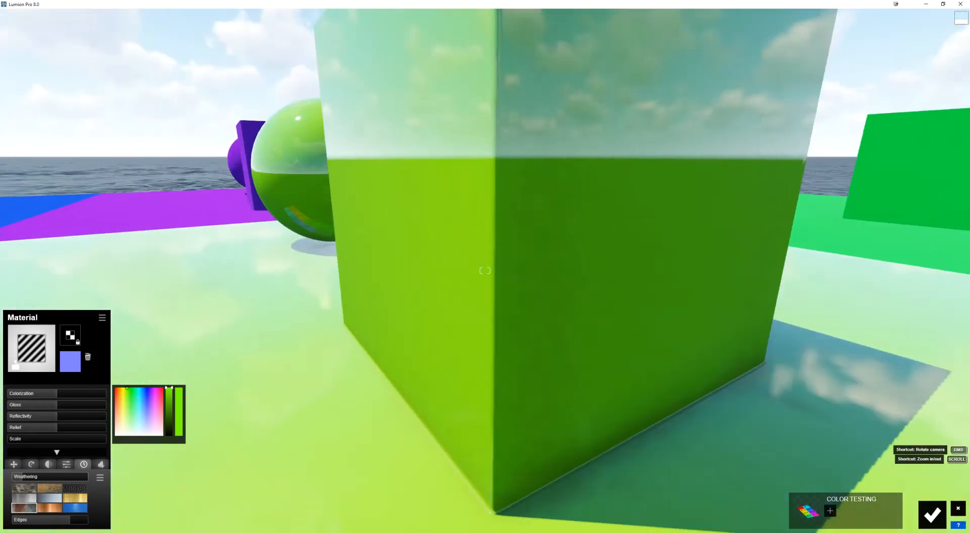
key(s)
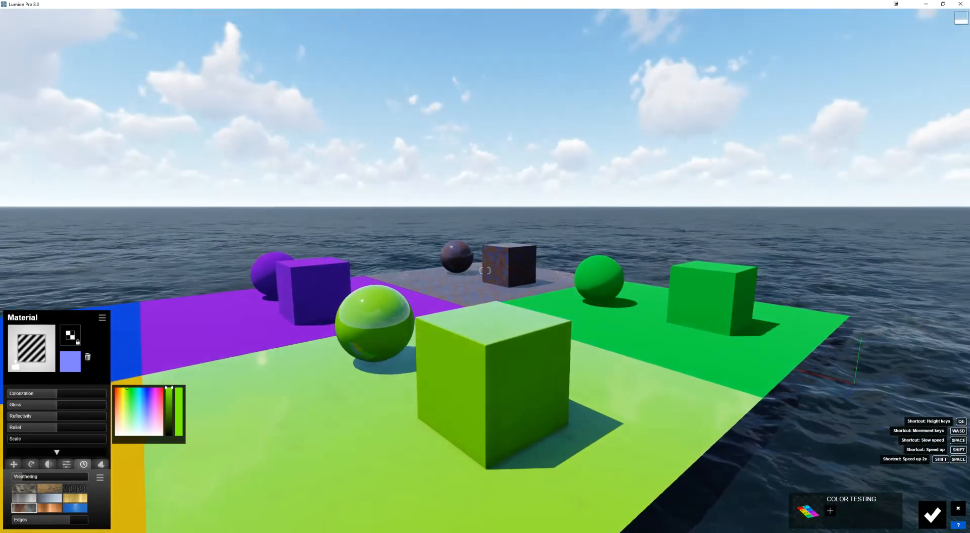
key(w)
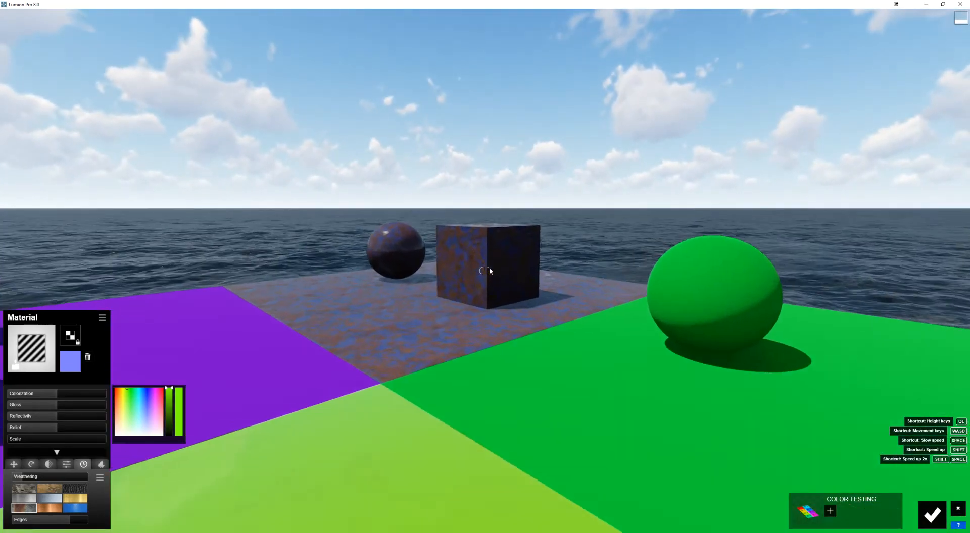
key(w)
key(s)
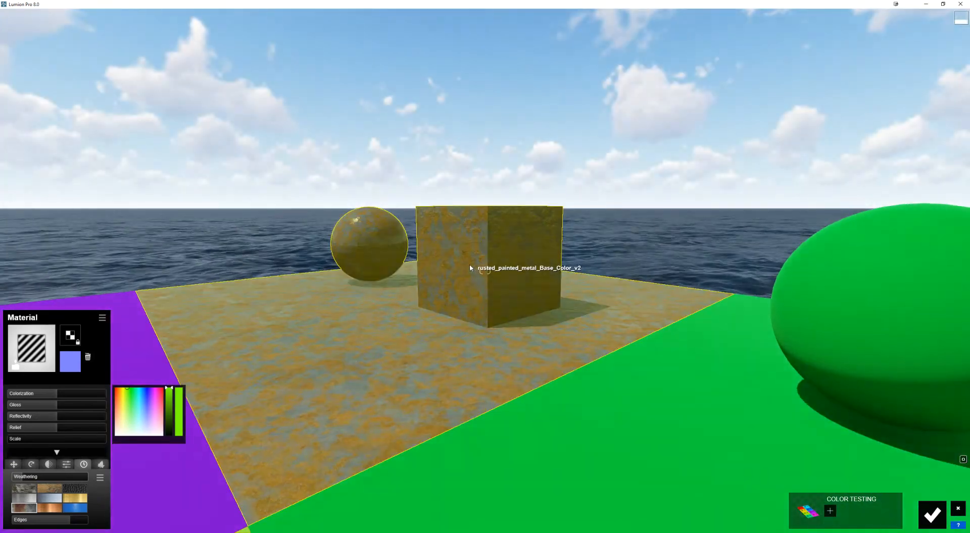
click(25, 508)
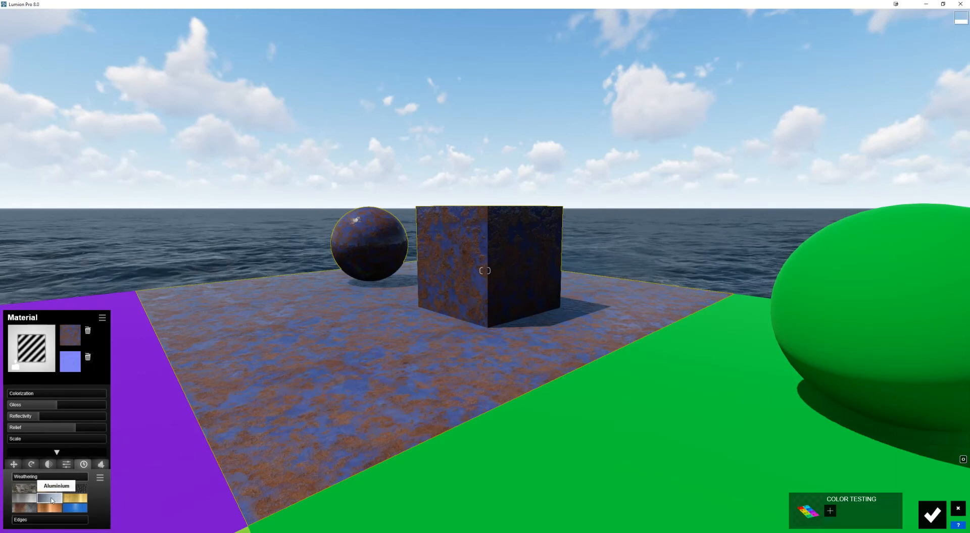
drag(17, 478, 19, 479)
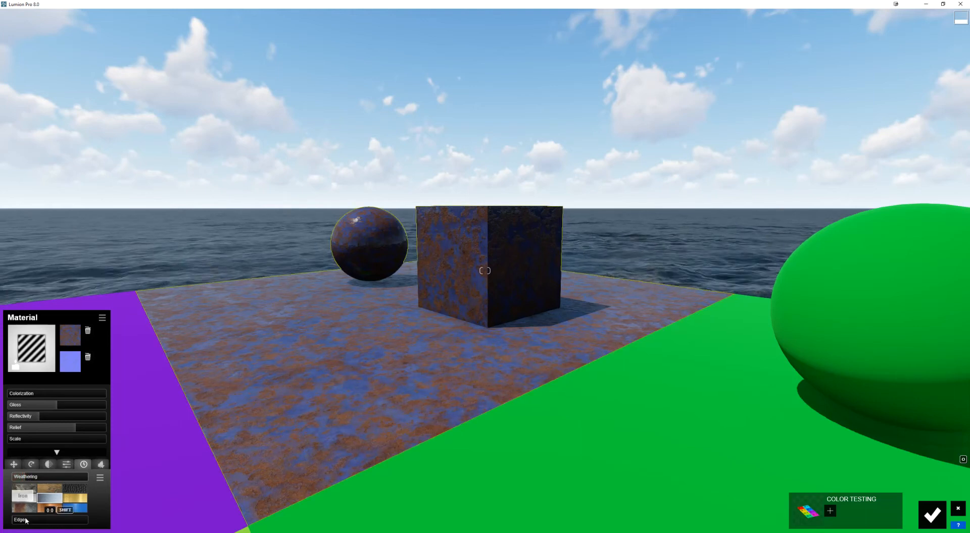
Step: Set the rusted painted metal material's Edges value to 0.3, check the cube up close, and save the material changes
drag(18, 521, 26, 521)
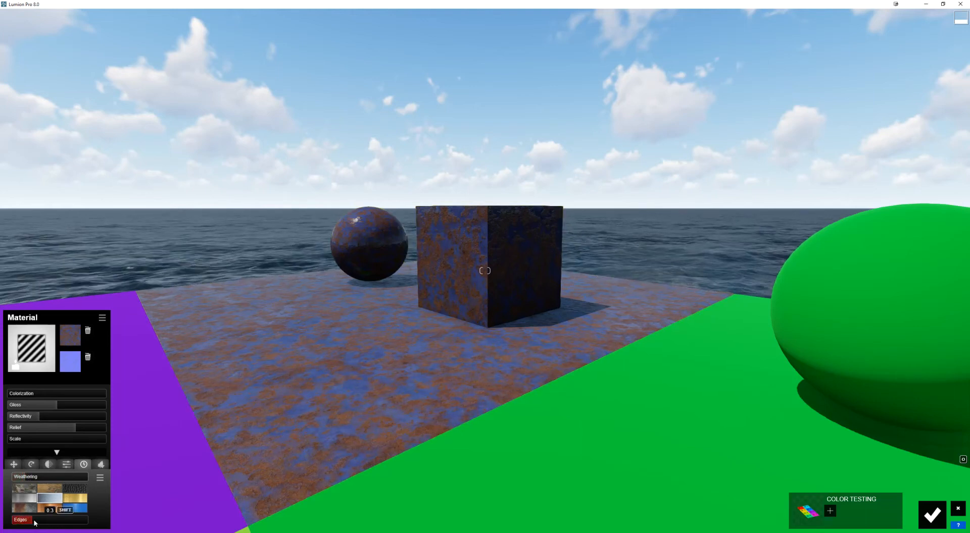
right_drag(394, 308, 480, 210)
scroll(508, 237, up, 3)
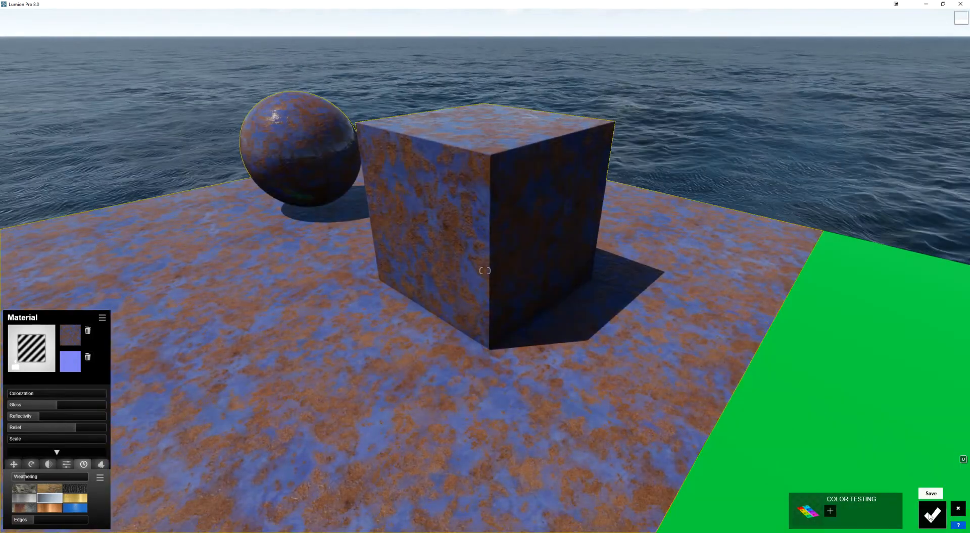
click(931, 515)
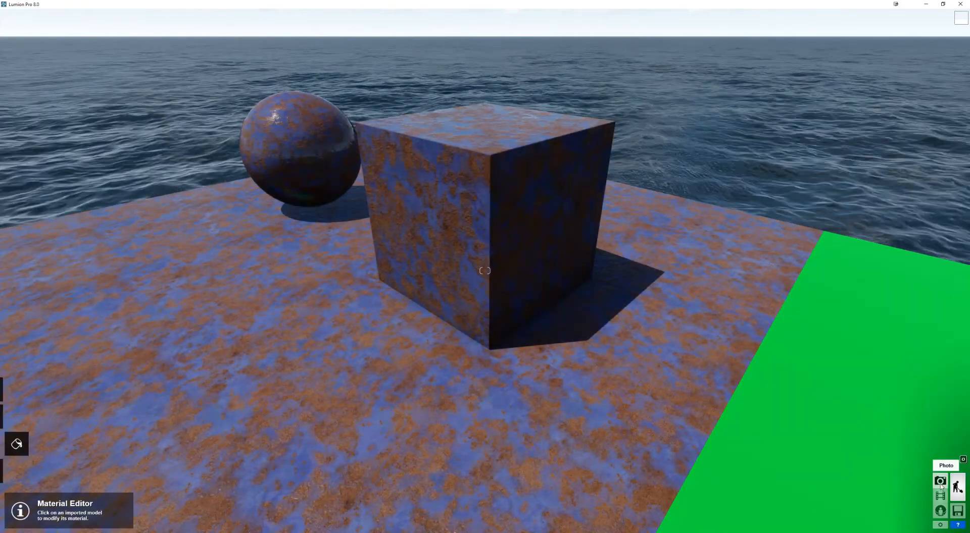
Step: Load Photo 8 in Photo mode and start rendering the current shot at Desktop size, 1920x1080
click(940, 481)
click(484, 482)
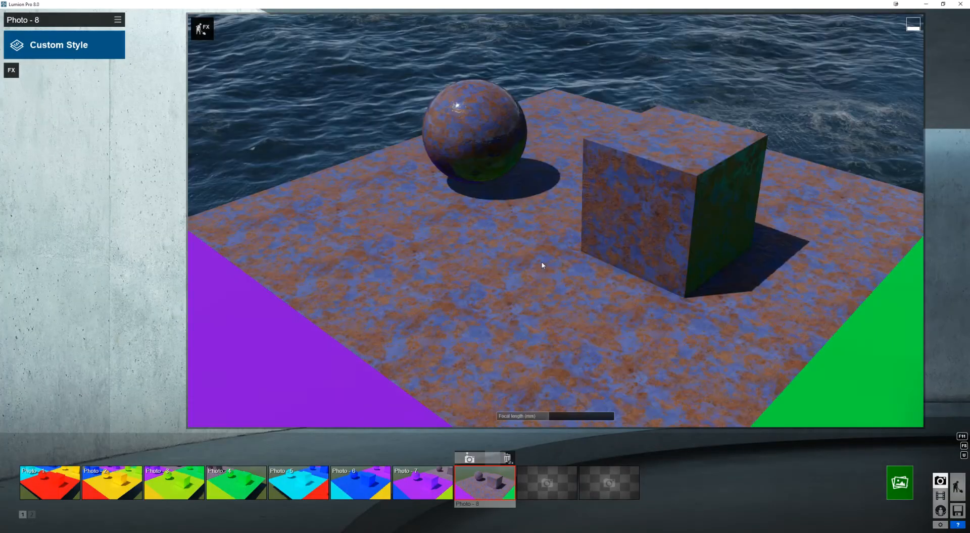
click(900, 482)
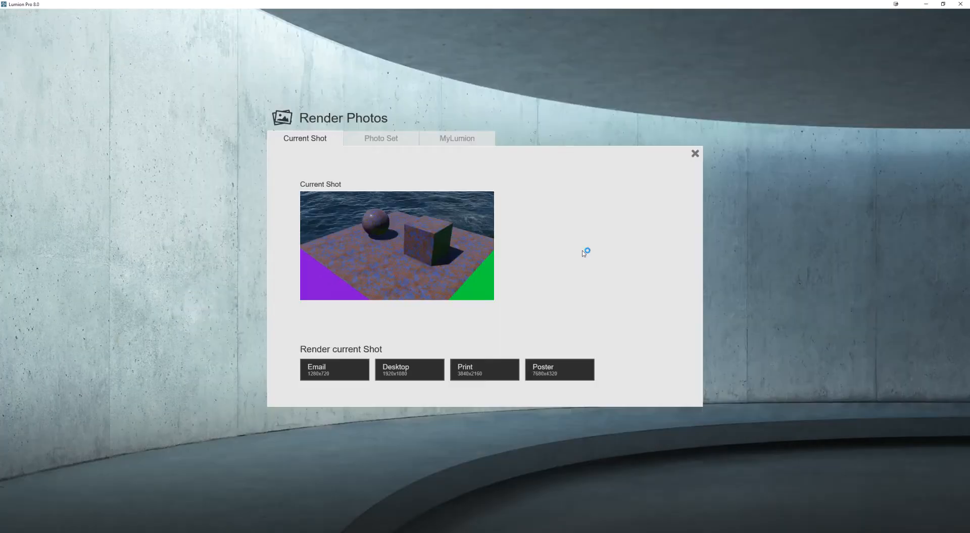
click(412, 371)
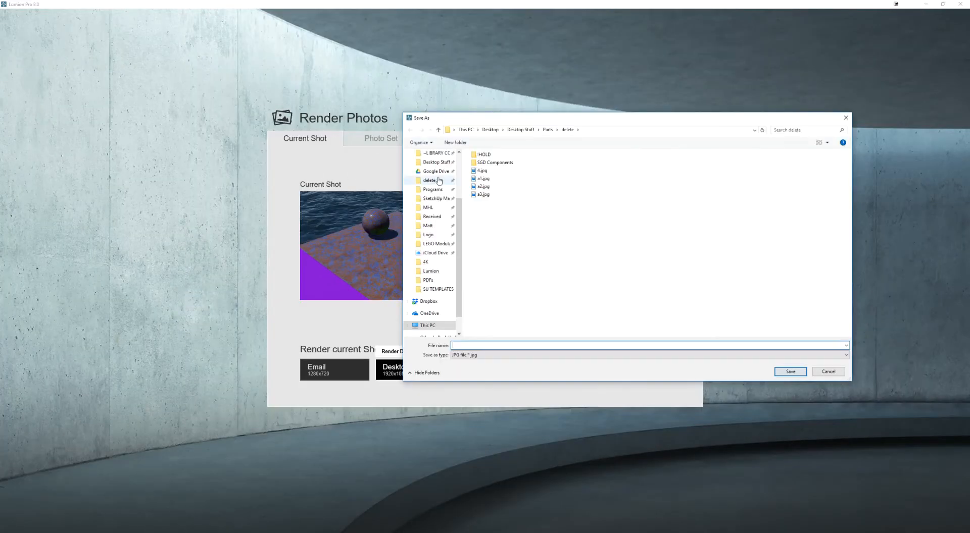
Step: Rename the existing 4.jpg as a4.jpg and save the render over it, closing the finished rendering
click(481, 171)
click(481, 171)
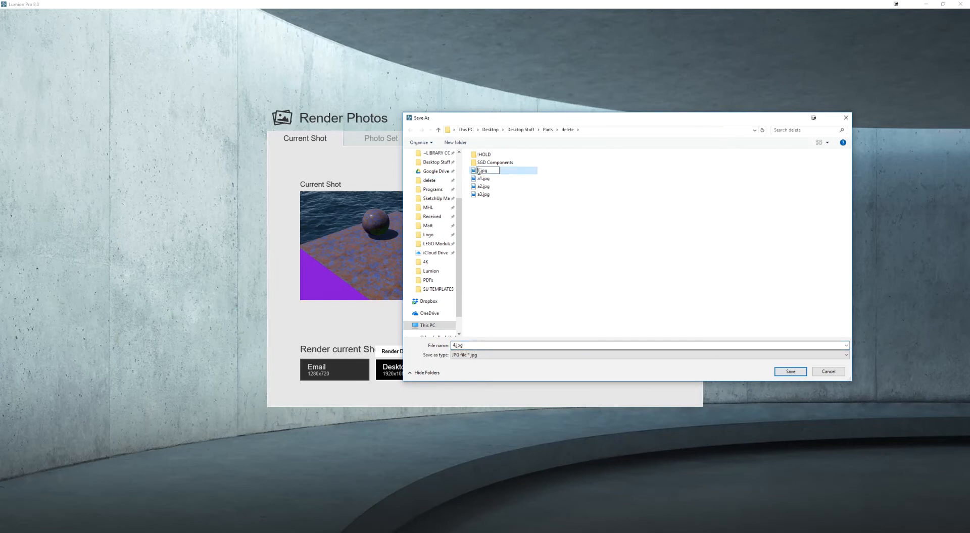
text(a4)
click(499, 180)
double_click(484, 196)
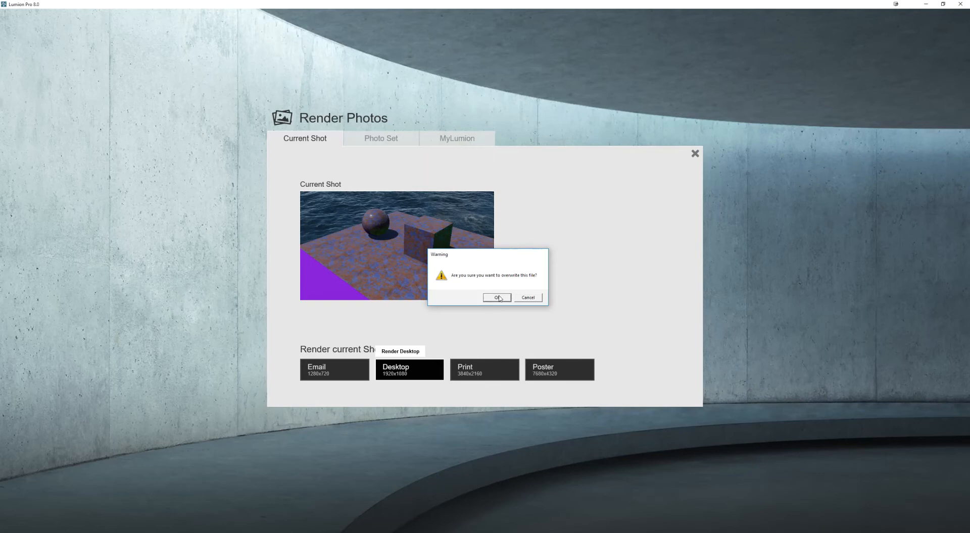
click(497, 298)
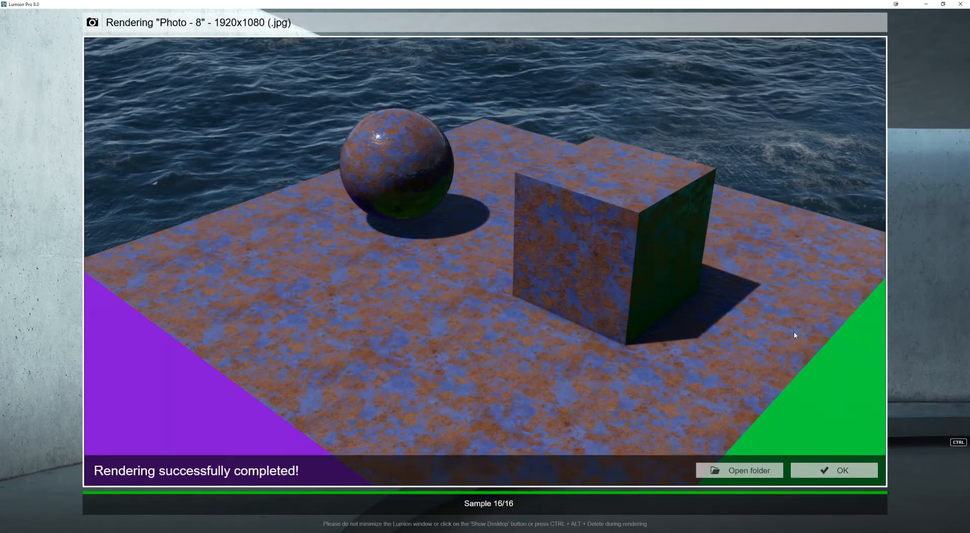
click(840, 473)
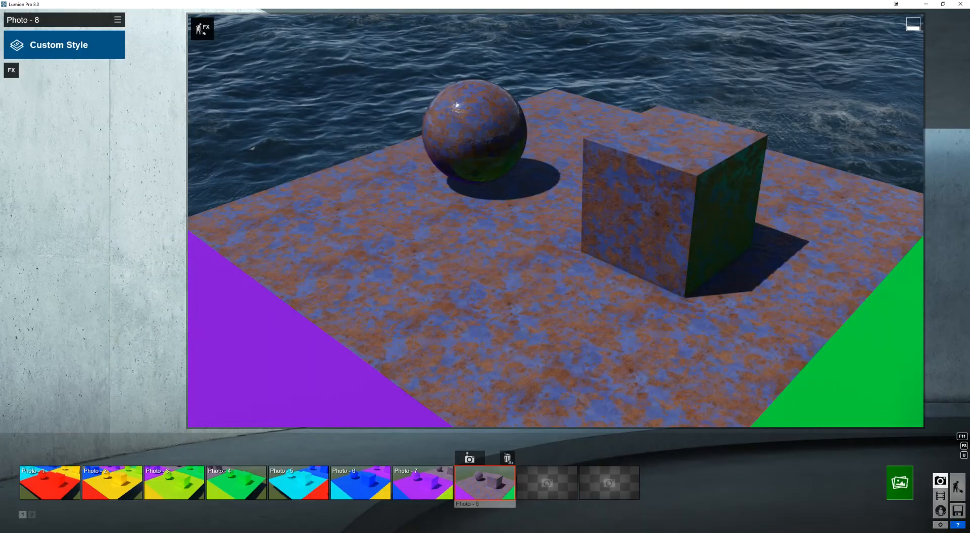
Step: Open the a1.jpg render from the delete folder in Photos and enlarge it to examine the sphere and cube
key(super+e)
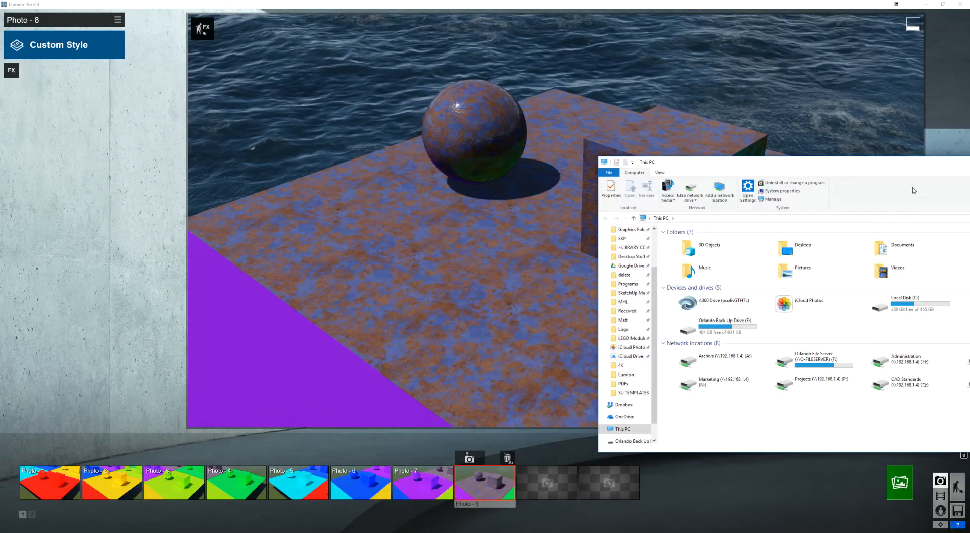
drag(870, 162, 969, 151)
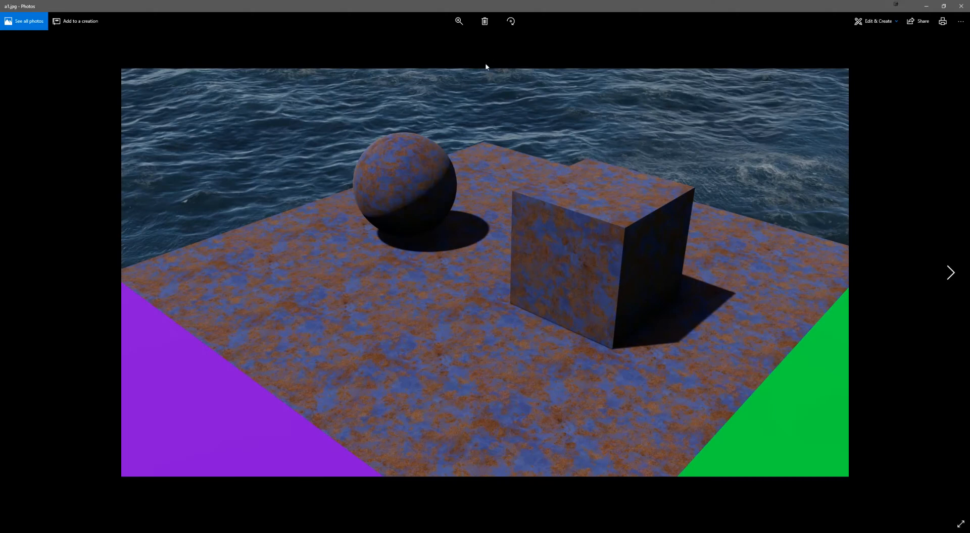
click(459, 20)
drag(427, 40, 439, 40)
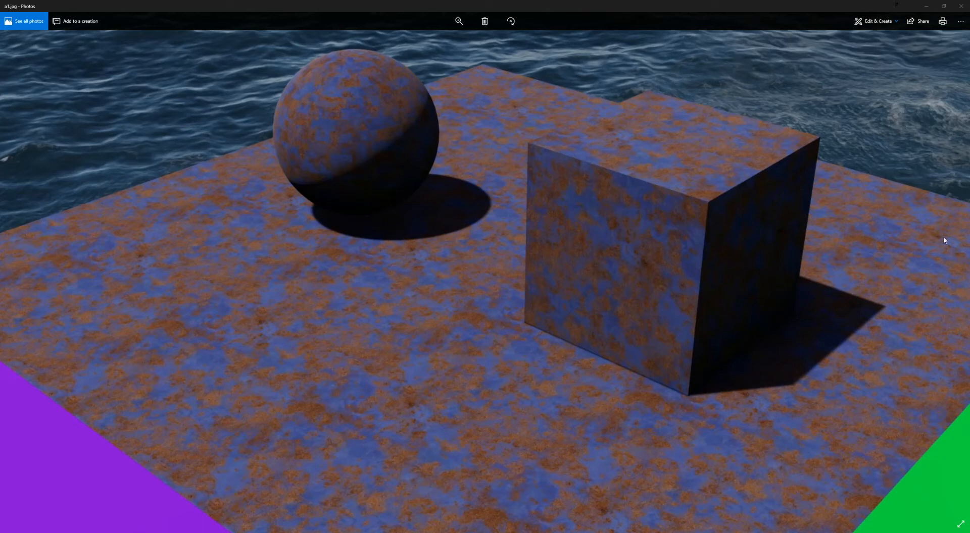
Step: Look over the enlarged a1.jpg render, return it to its smallest zoom, and close it
click(772, 6)
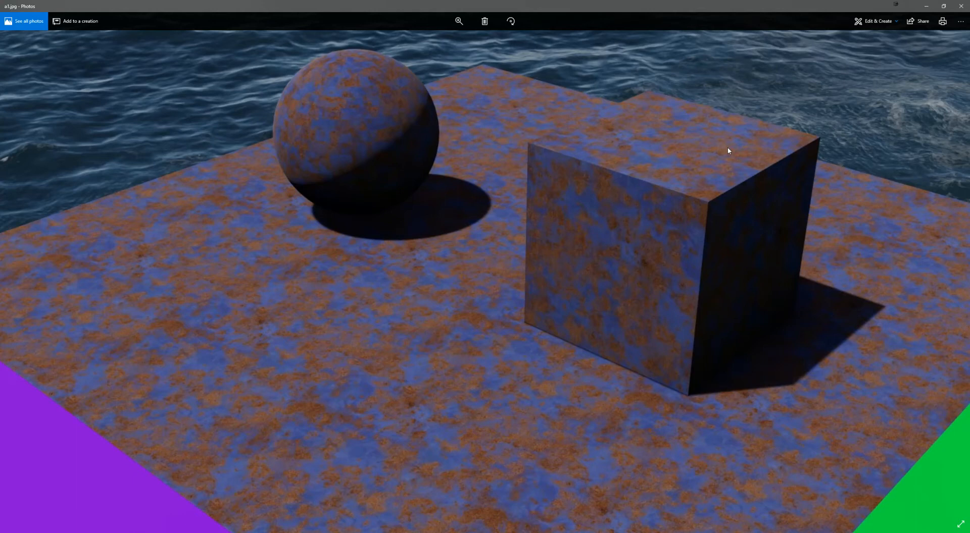
key(Right)
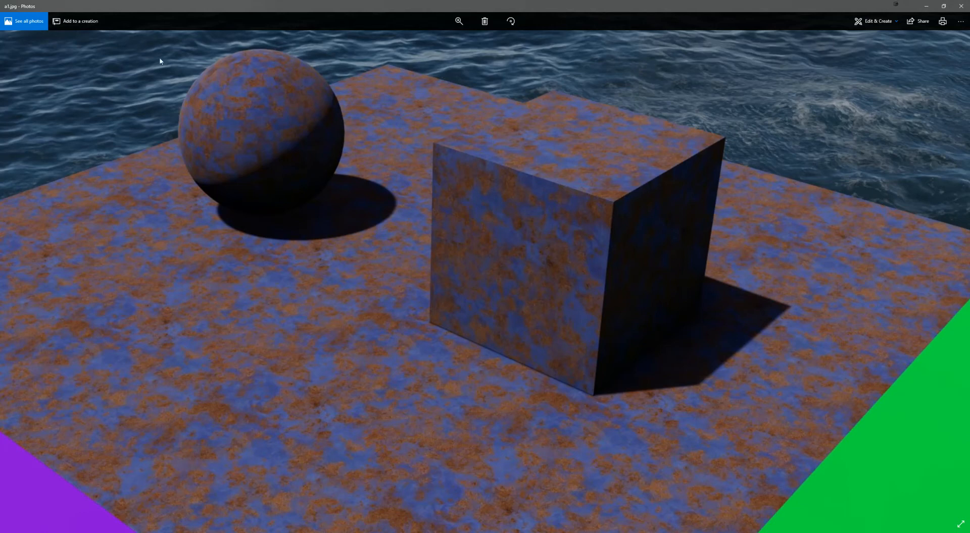
click(459, 21)
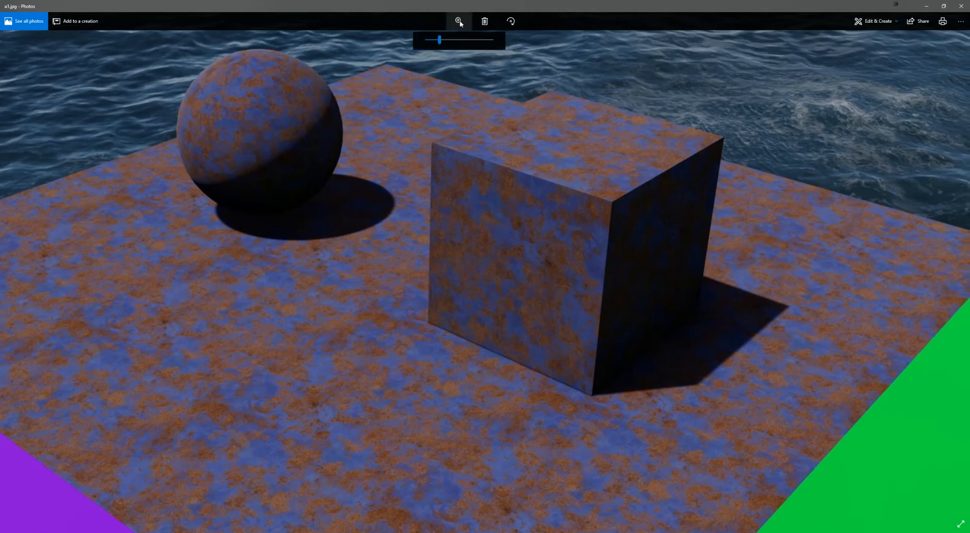
drag(439, 39, 425, 39)
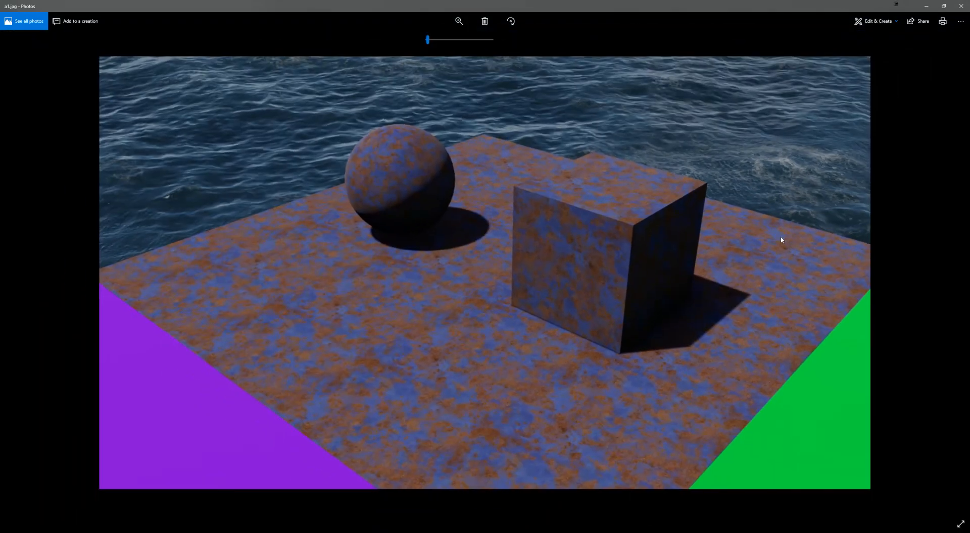
click(961, 6)
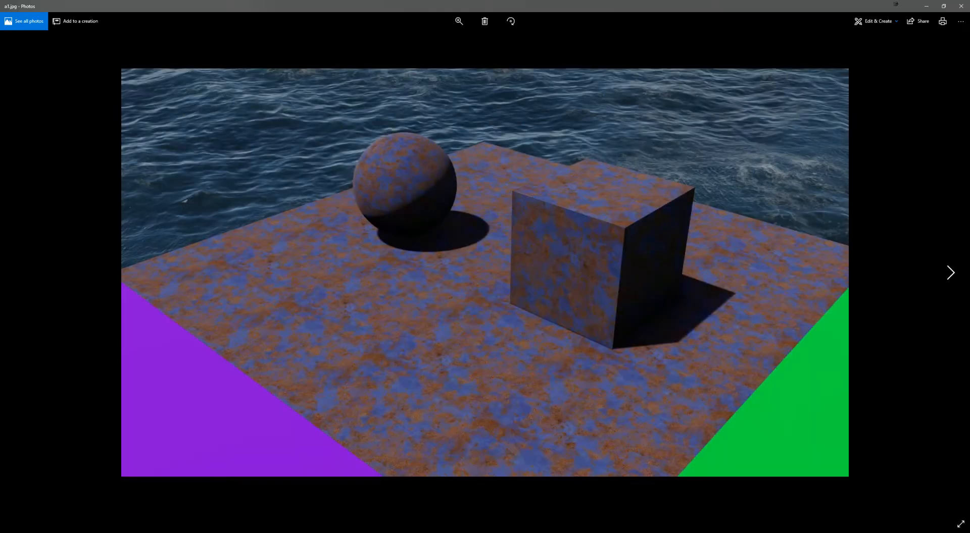
Step: Enlarge the reopened a1.jpg render, and open a2.jpg in a maximized window at a matching zoom
ctrl+scroll(494, 221, up, 4)
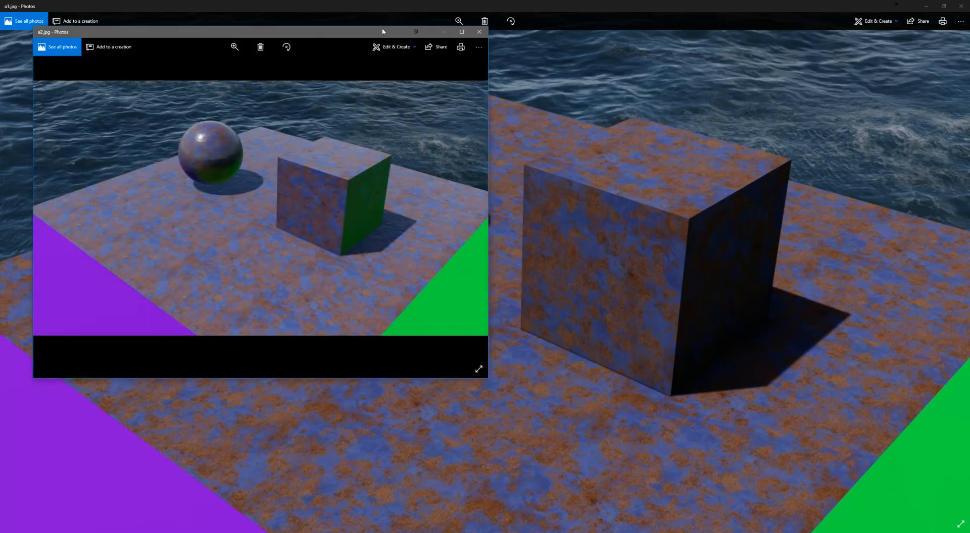
drag(385, 30, 429, 4)
ctrl+scroll(557, 223, up, 4)
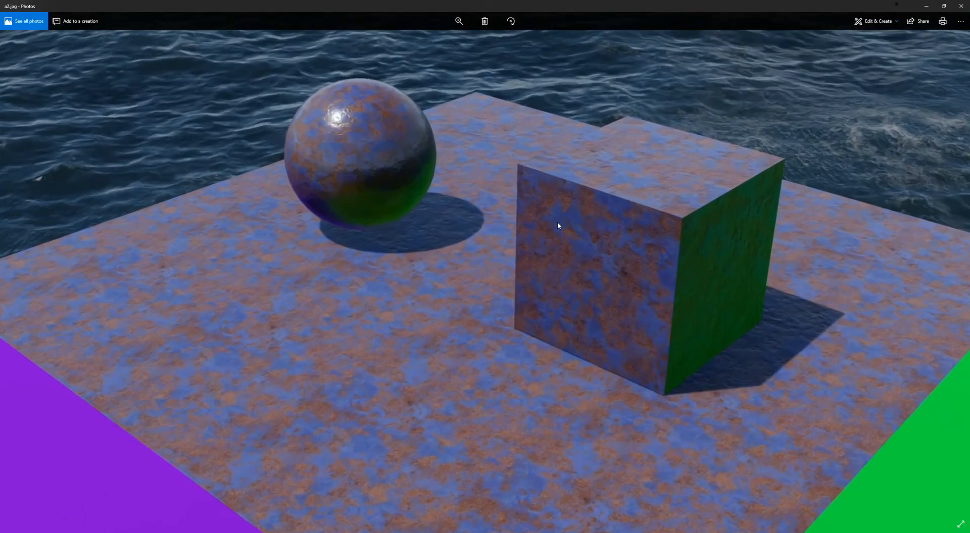
ctrl+scroll(557, 222, up, 1)
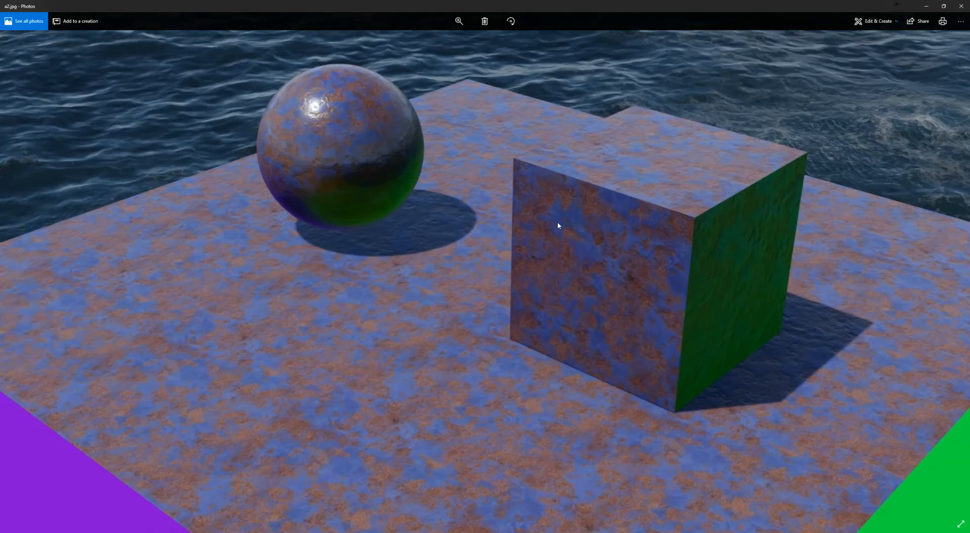
ctrl+scroll(557, 222, down, 1)
Step: Switch back and forth between a1.jpg and a2.jpg to compare the surface reflections and relief
key(alt+Tab)
key(alt+Tab)
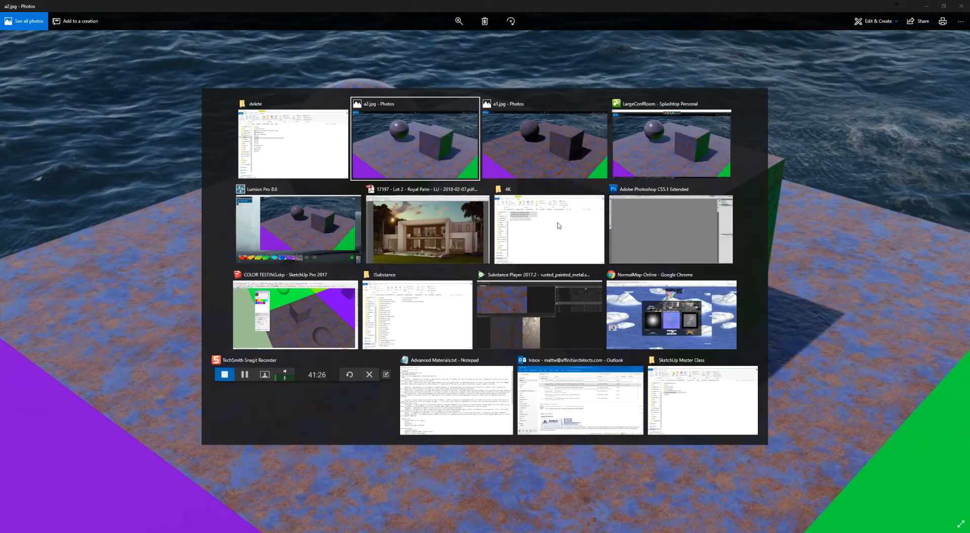
key(alt+Tab)
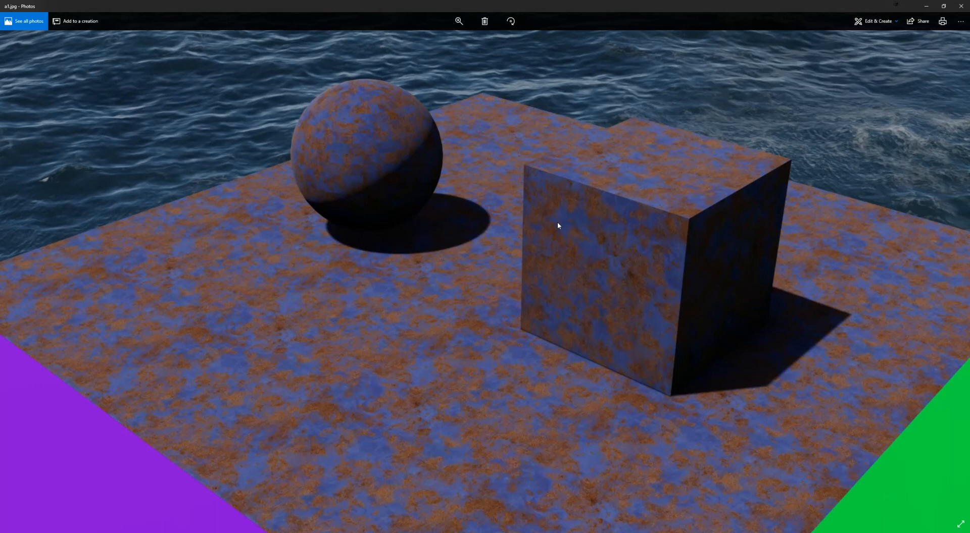
key(alt+Tab)
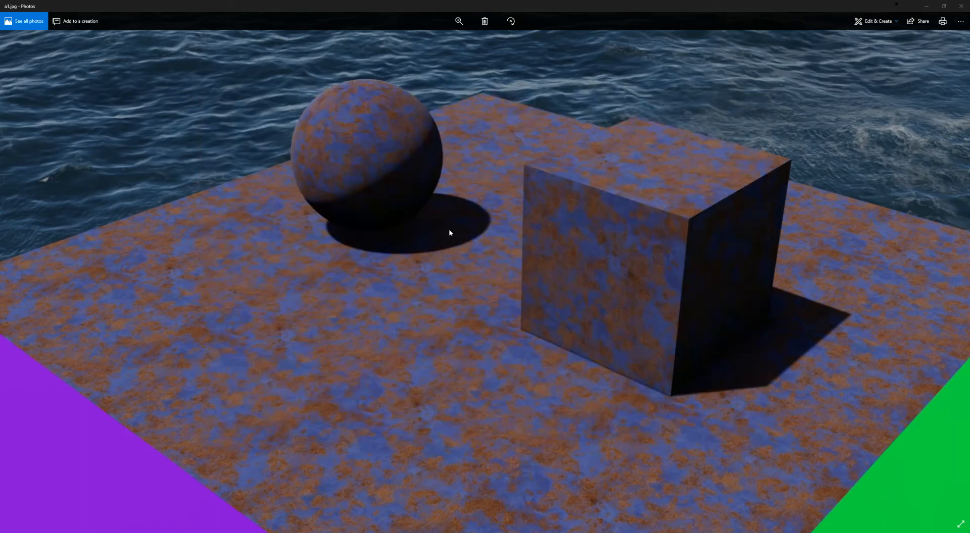
key(alt+Tab)
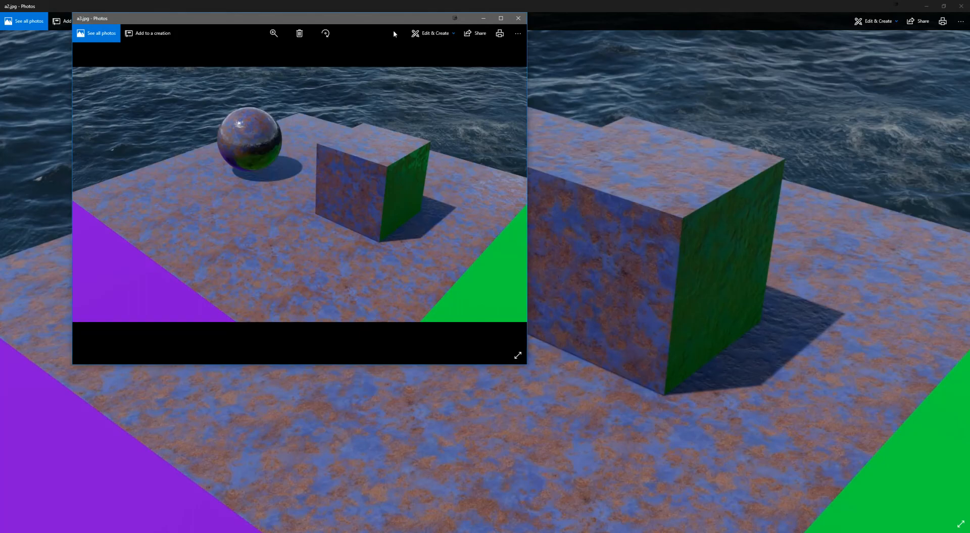
Step: Maximize the a3.jpg render and enlarge it to examine the reflections and relief on the sphere and cube
double_click(391, 21)
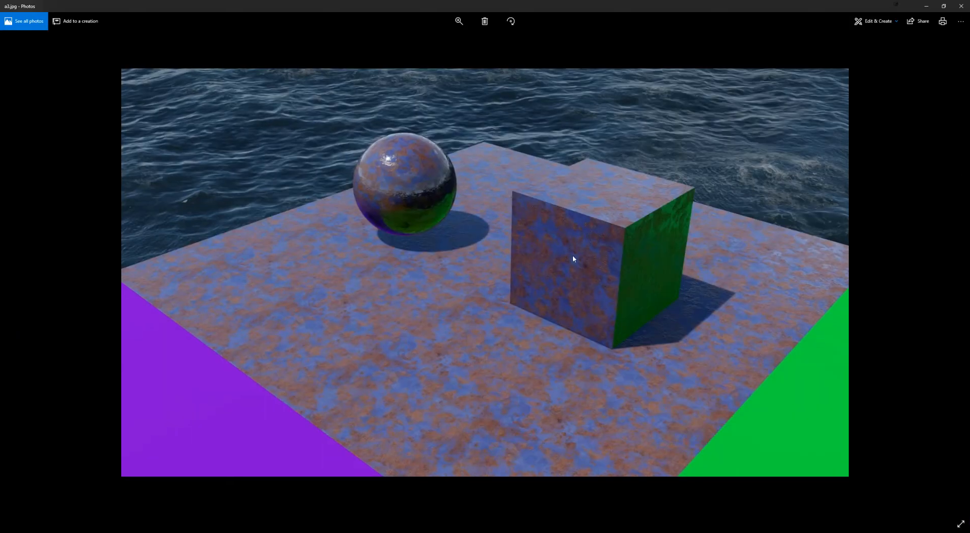
ctrl+scroll(574, 253, up, 3)
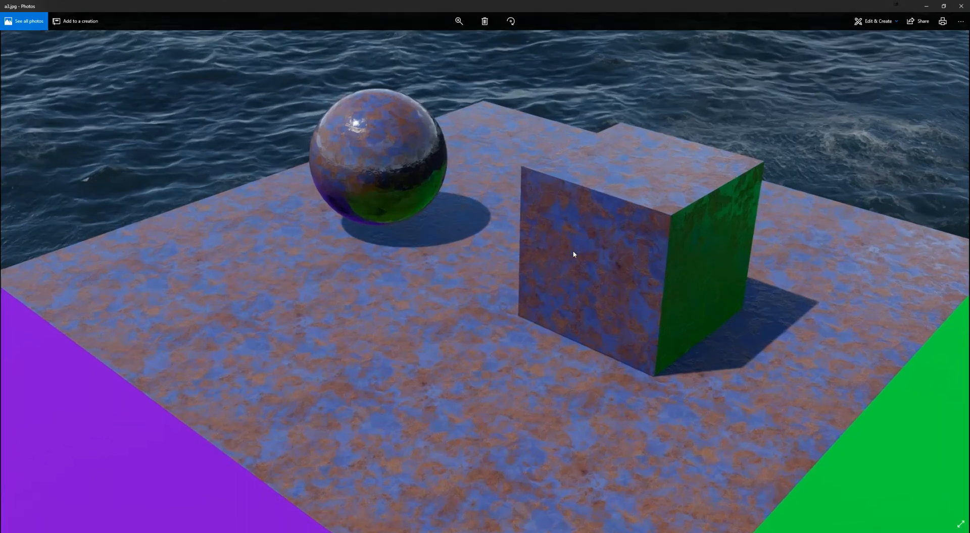
ctrl+scroll(574, 254, up, 1)
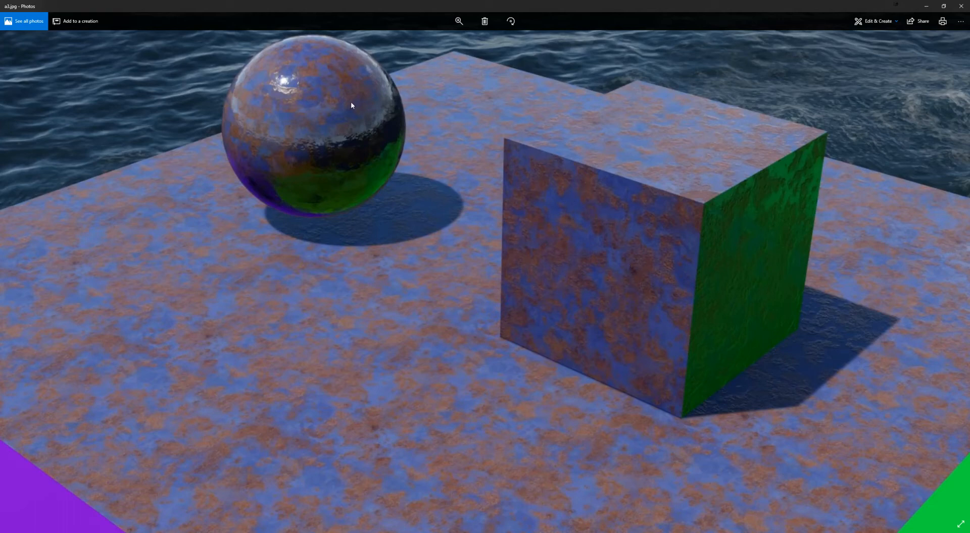
key(alt+Tab)
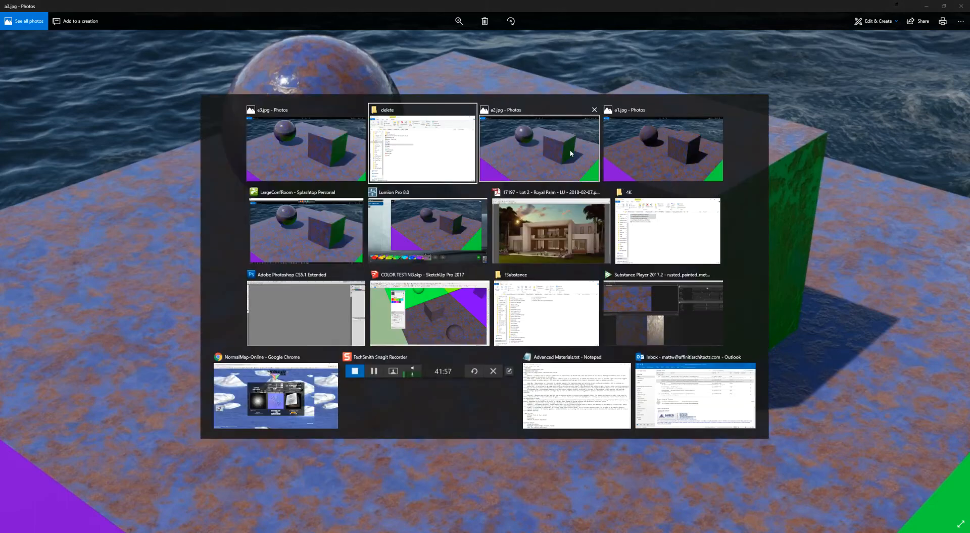
key(Escape)
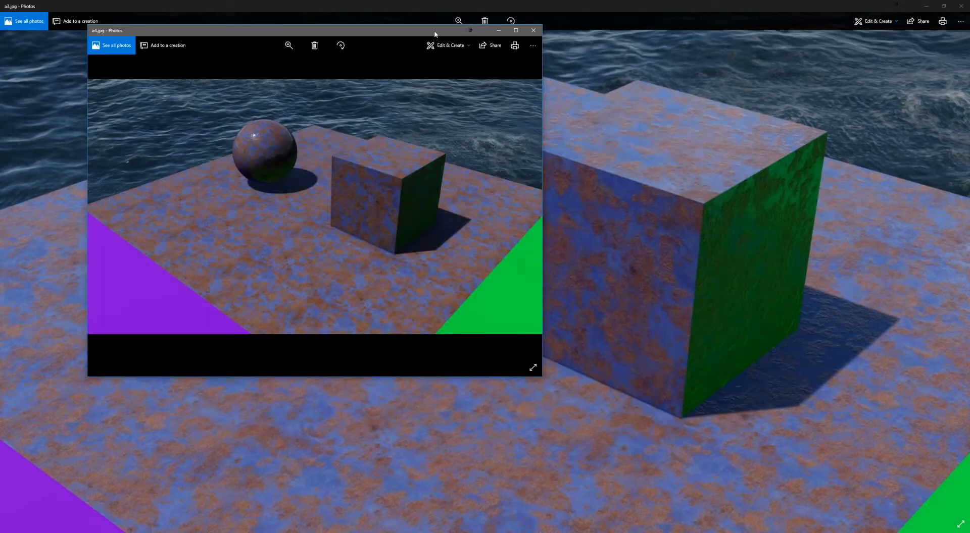
Step: Maximize the a4.jpg render and enlarge it to match a3.jpg for comparing the two surfaces
double_click(435, 33)
ctrl+scroll(609, 250, up, 5)
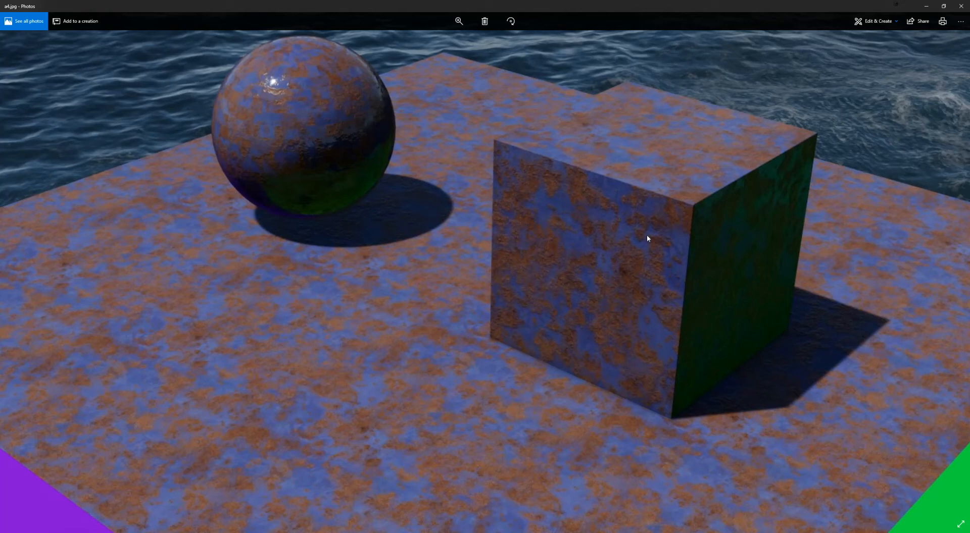
key(alt+Tab)
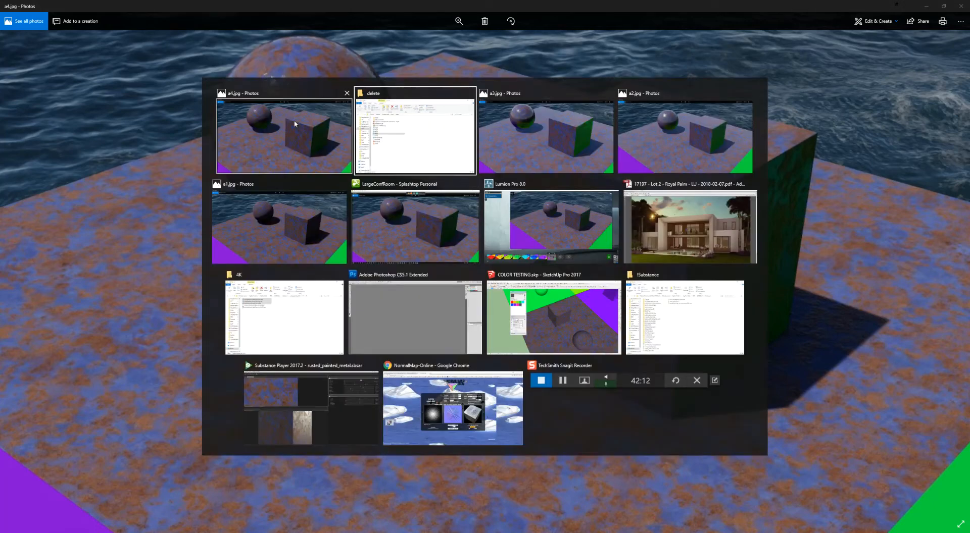
click(271, 119)
key(alt+Tab)
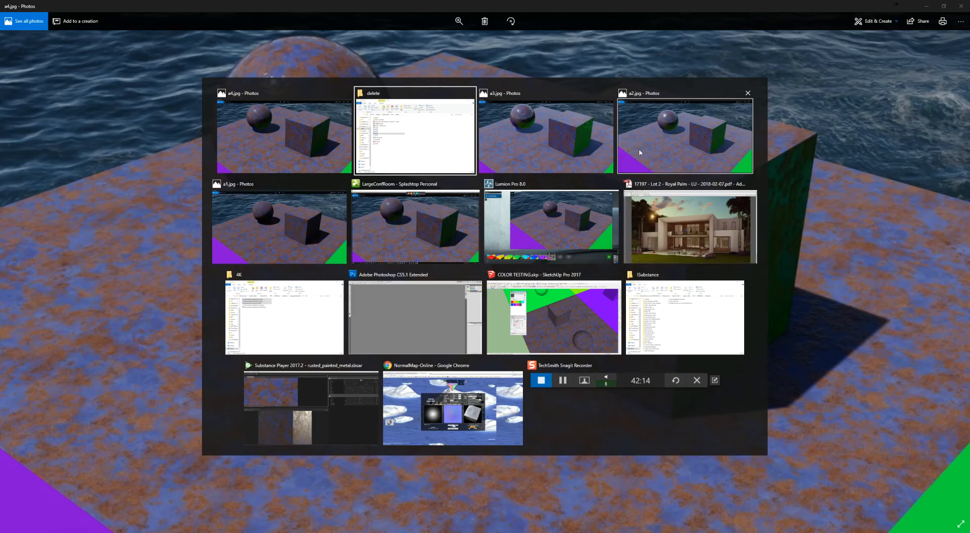
Step: Switch to Lumion, leave photo mode for build mode, and move in towards the rusted sphere and cube
click(567, 192)
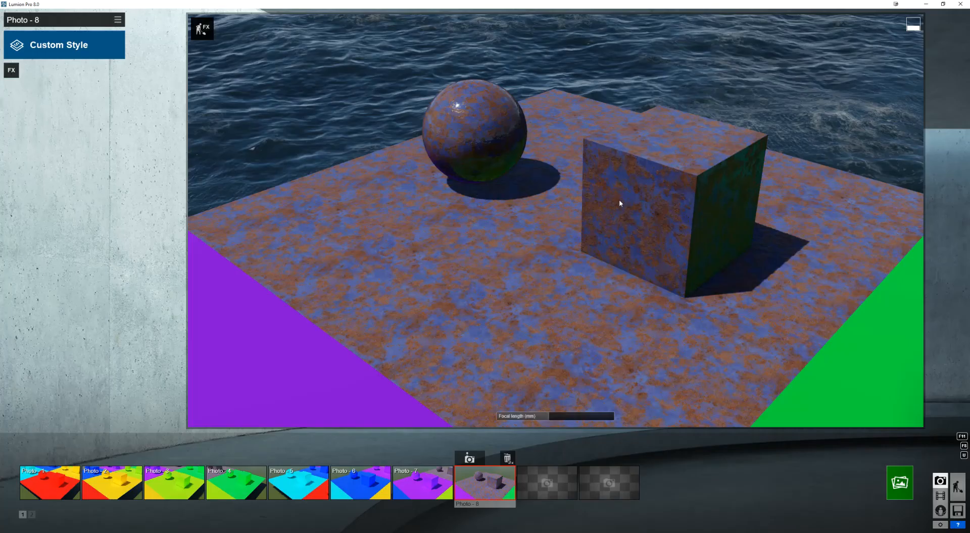
click(957, 486)
right_drag(538, 235, 551, 229)
key(w)
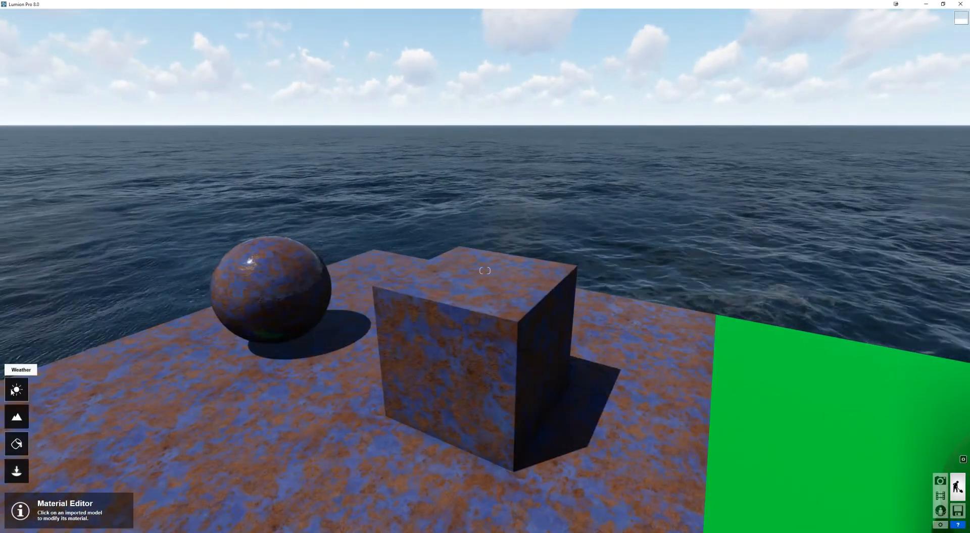
Step: In the weather settings, swing the sun to the northwest and set it fairly low to light the cube's front faces
click(17, 390)
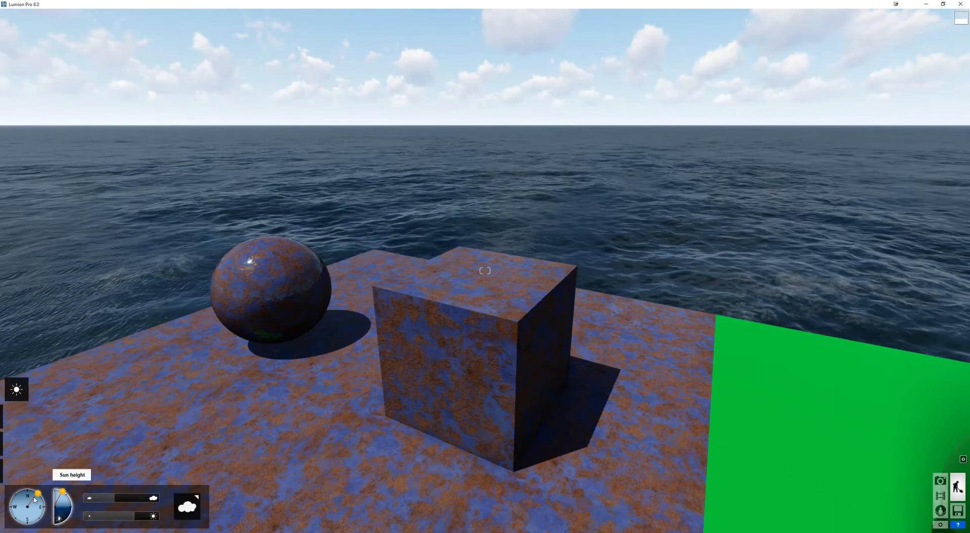
mouse_move(38, 493)
mouse_down()
mouse_move(42, 513)
mouse_move(19, 516)
mouse_move(19, 499)
mouse_move(65, 495)
mouse_move(71, 508)
mouse_up()
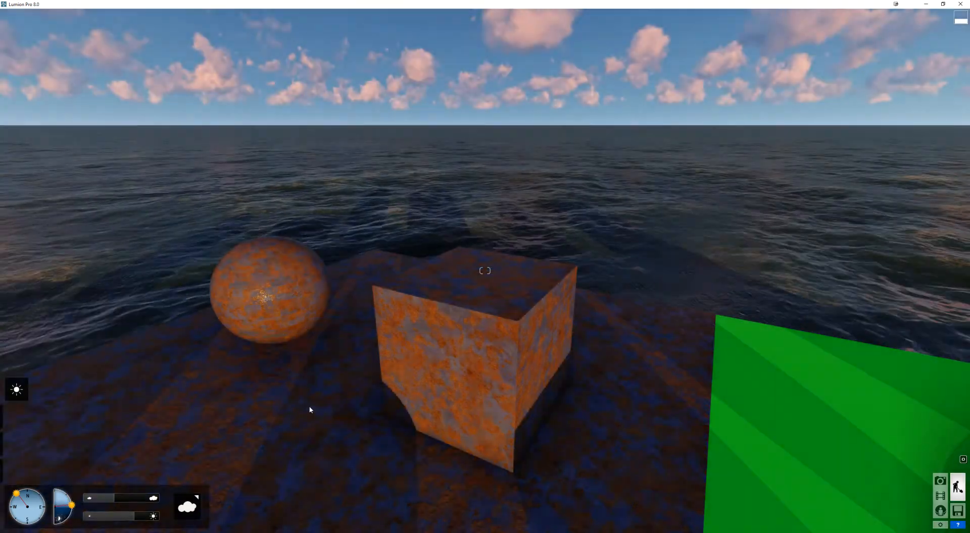
click(73, 505)
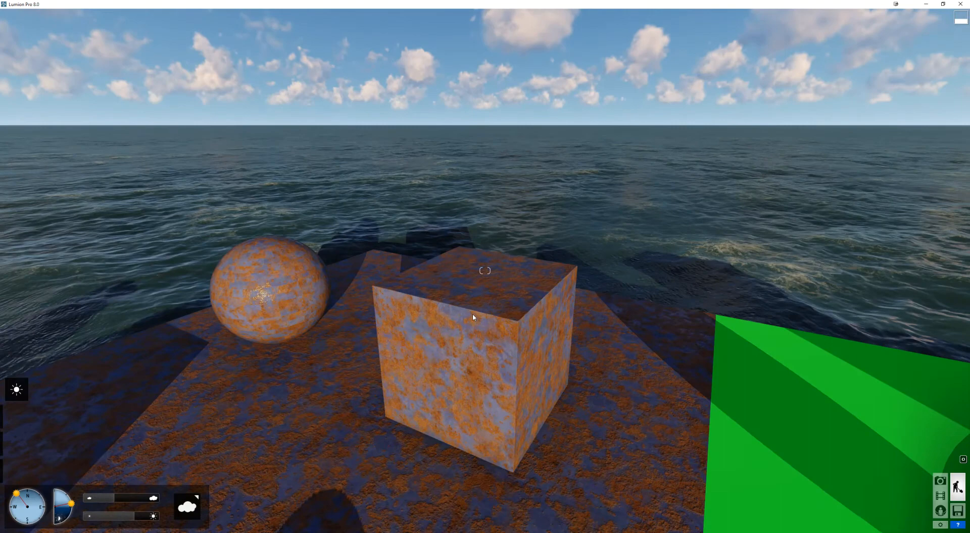
key(o)
right_drag(474, 319, 436, 349)
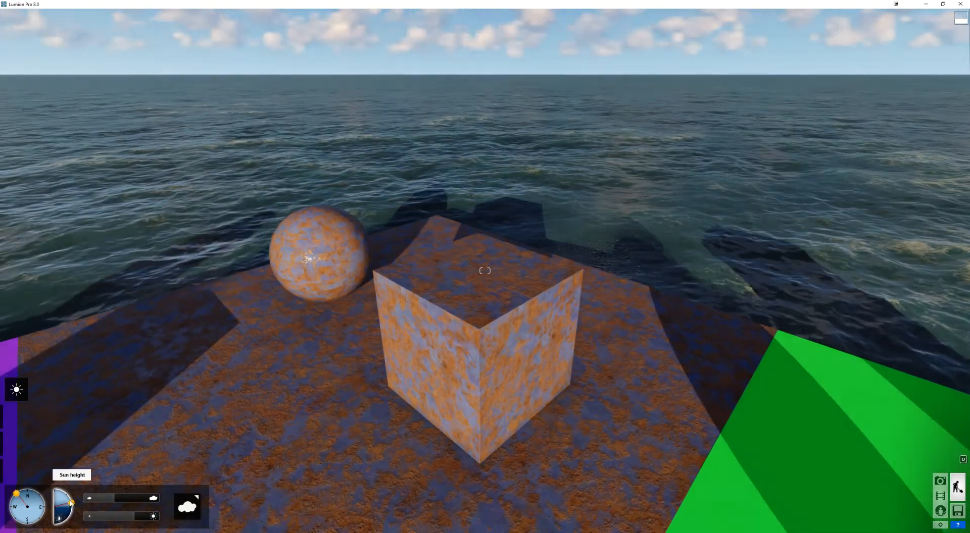
click(72, 503)
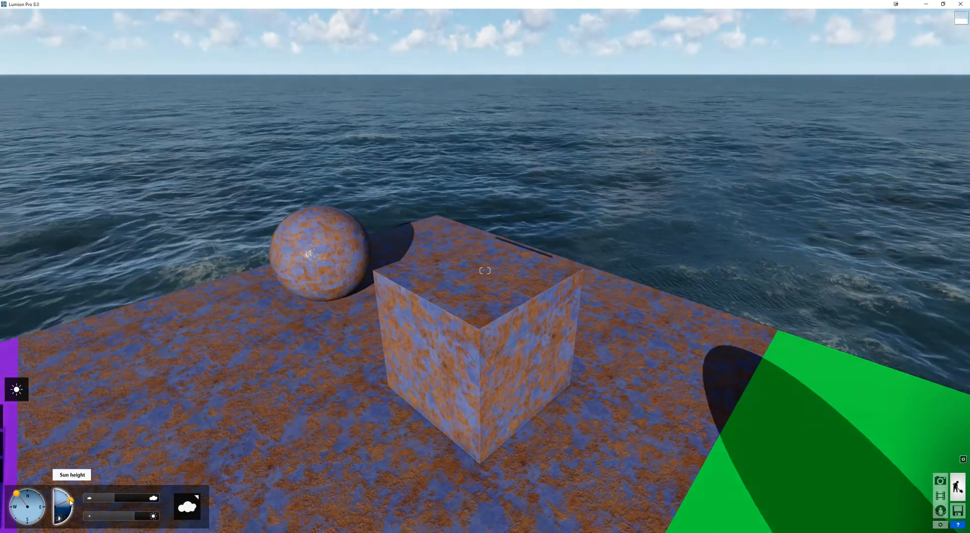
Step: Turn the sun to the west and move close to the cube to inspect the rusted relief in raking light
drag(19, 498, 20, 507)
key(o)
right_drag(312, 416, 318, 337)
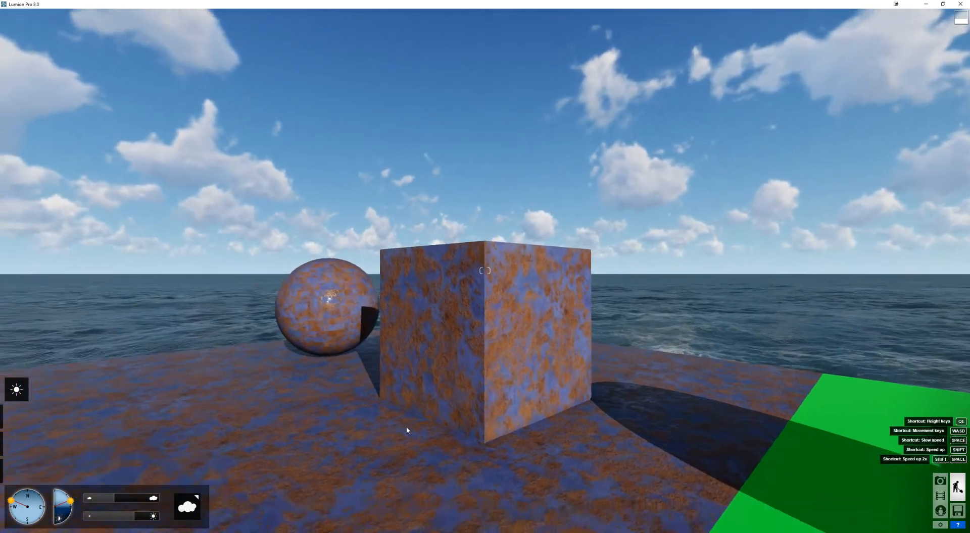
key(w)
right_drag(434, 407, 423, 359)
key(w)
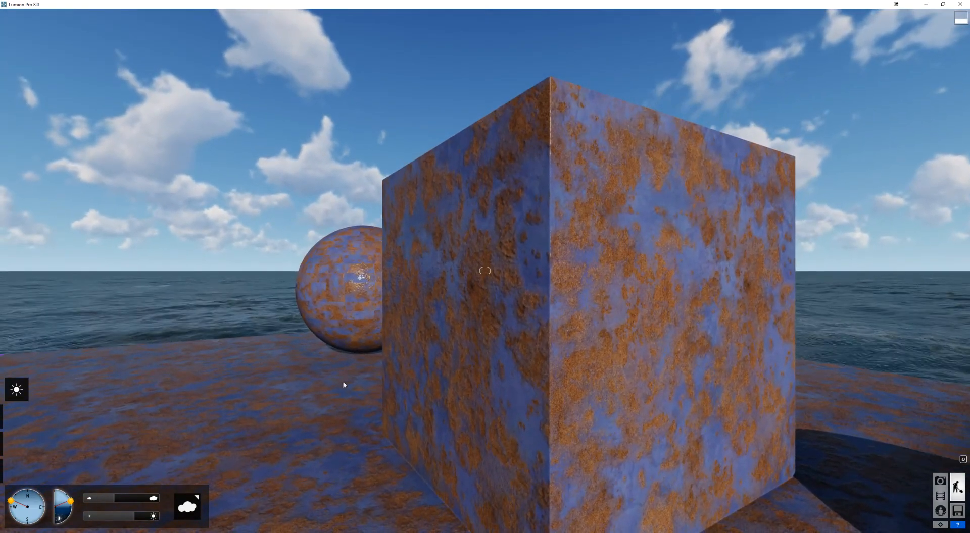
Step: Swing the low sun to the southwest and pull back to show all the coloured sphere and cube samples
drag(69, 499, 23, 518)
right_drag(486, 340, 511, 262)
key(s)
key(s)
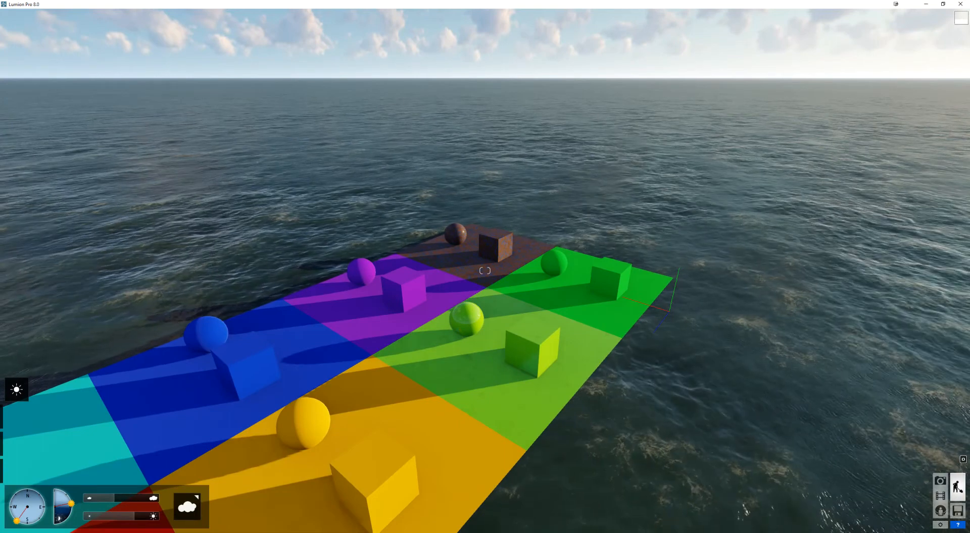
Step: Switch to Chrome and download the 1024x1024 version of Old bricks texture seamless 00335 from SketchUp Textures
click(123, 532)
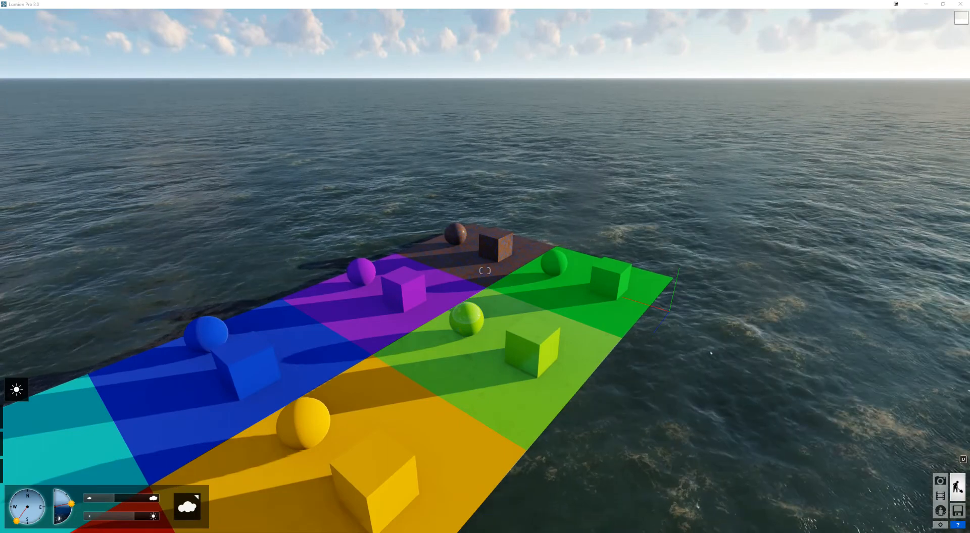
click(205, 510)
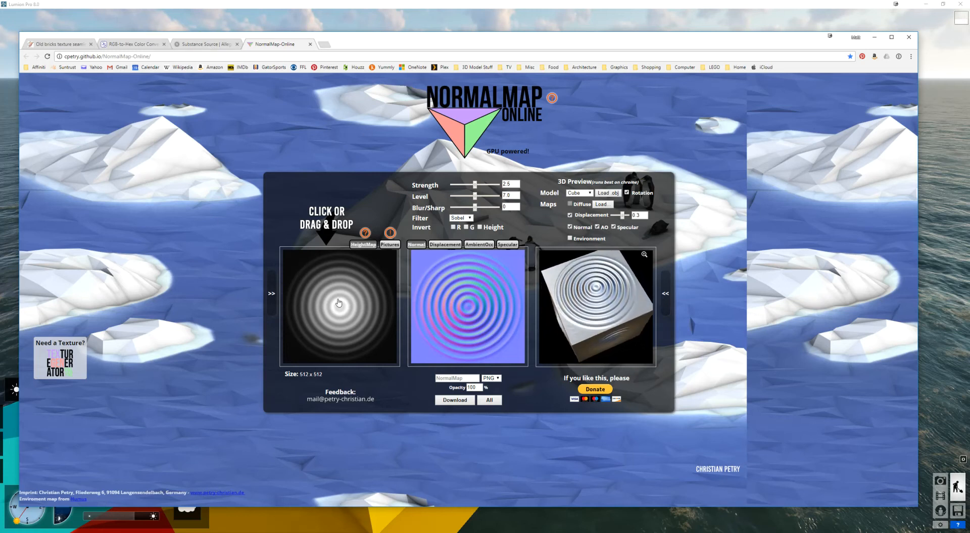
key(ctrl+Tab)
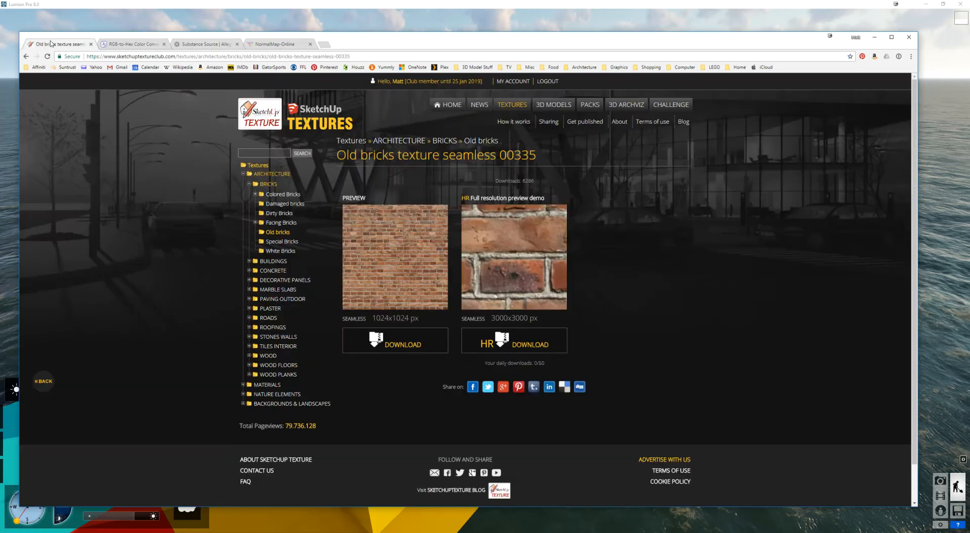
click(405, 345)
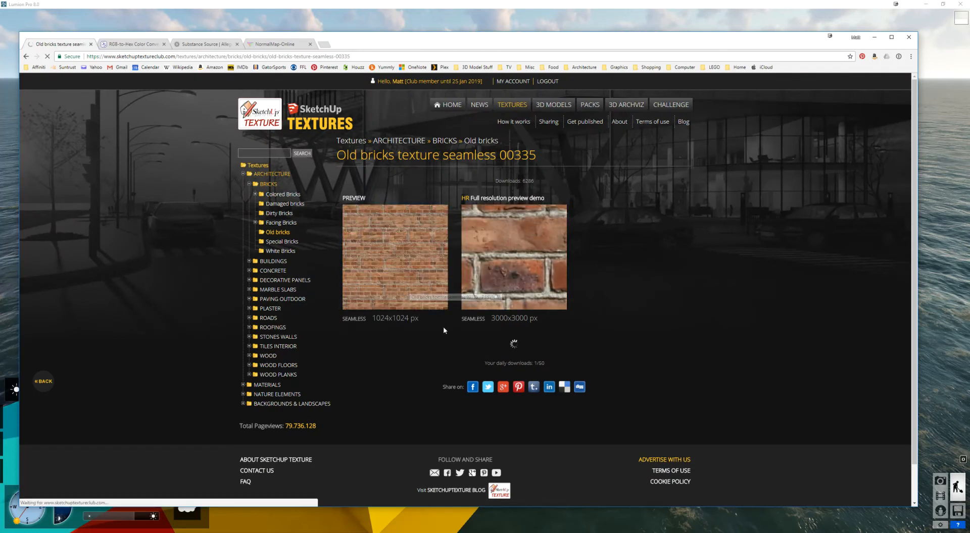
click(398, 345)
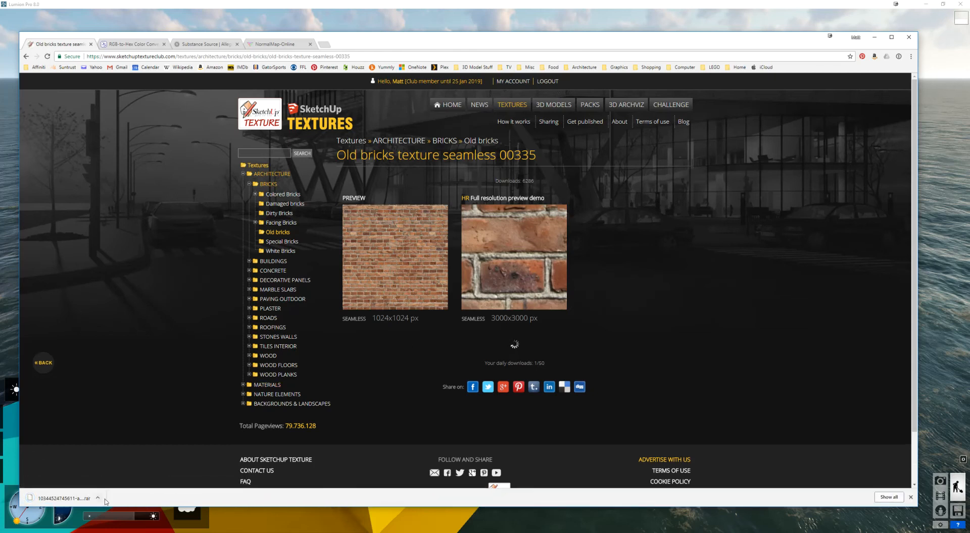
Step: Open the downloaded archive, view its brick texture image, and put both windows away
click(98, 498)
click(116, 475)
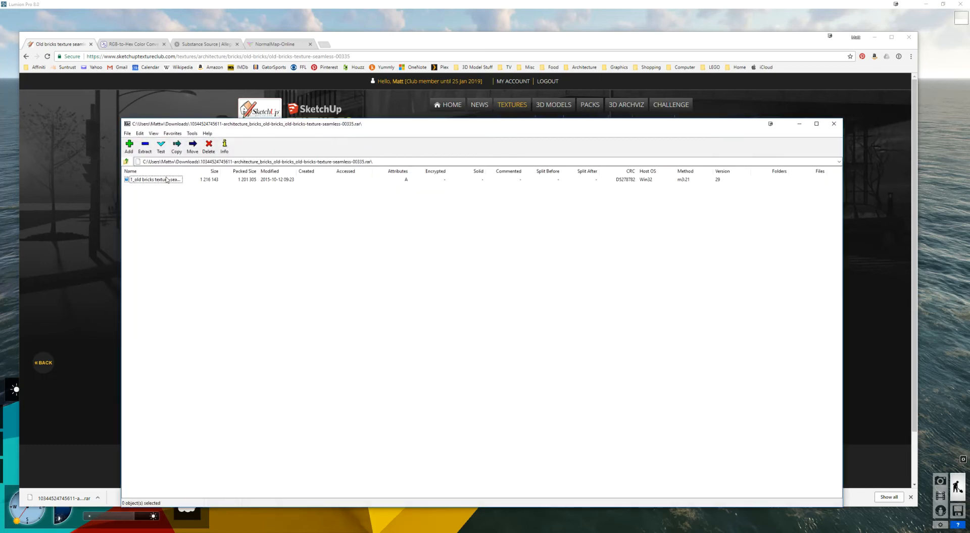
drag(167, 179, 159, 182)
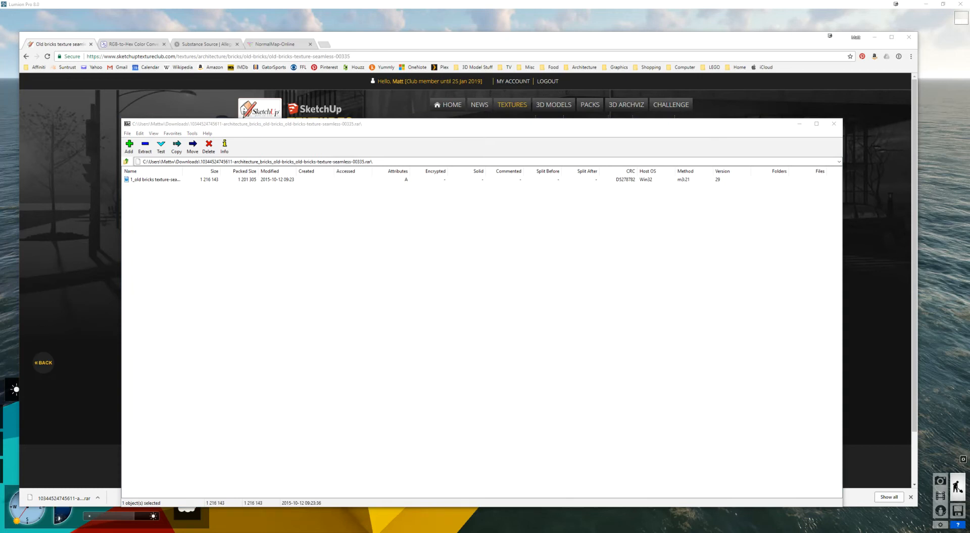
click(834, 124)
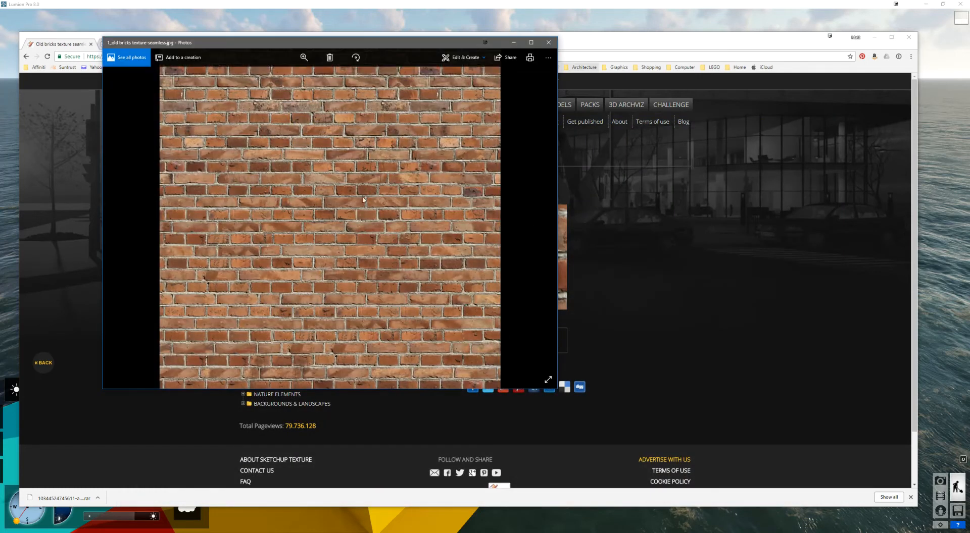
drag(299, 43, 618, 37)
click(868, 37)
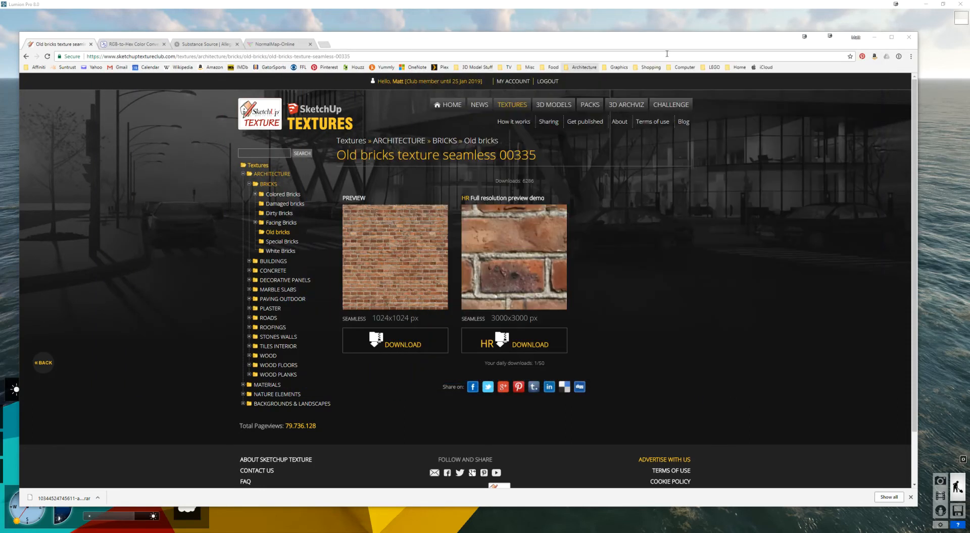
Step: Load the brick texture as the height map in NormalMap-Online and examine the enlarged 3D preview
click(268, 46)
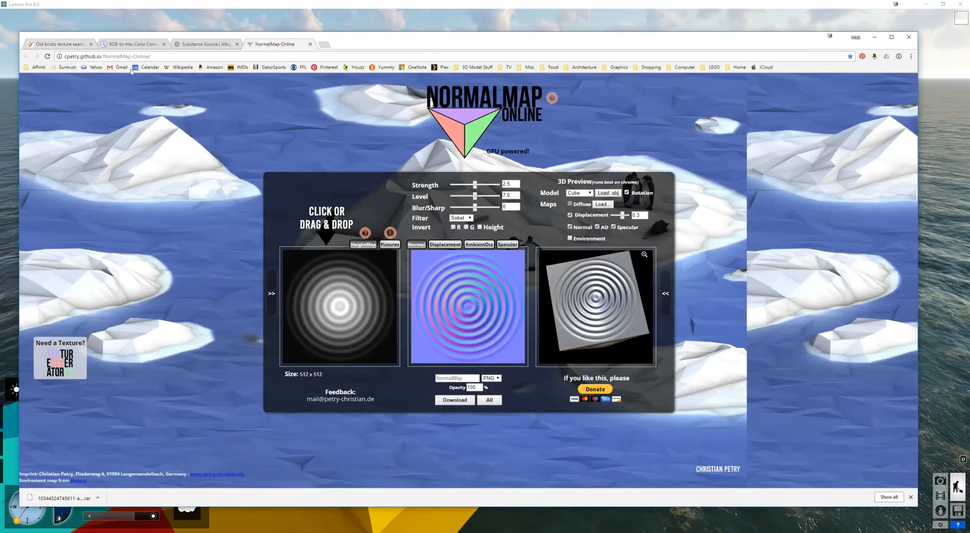
drag(554, 324, 339, 306)
click(326, 338)
click(466, 37)
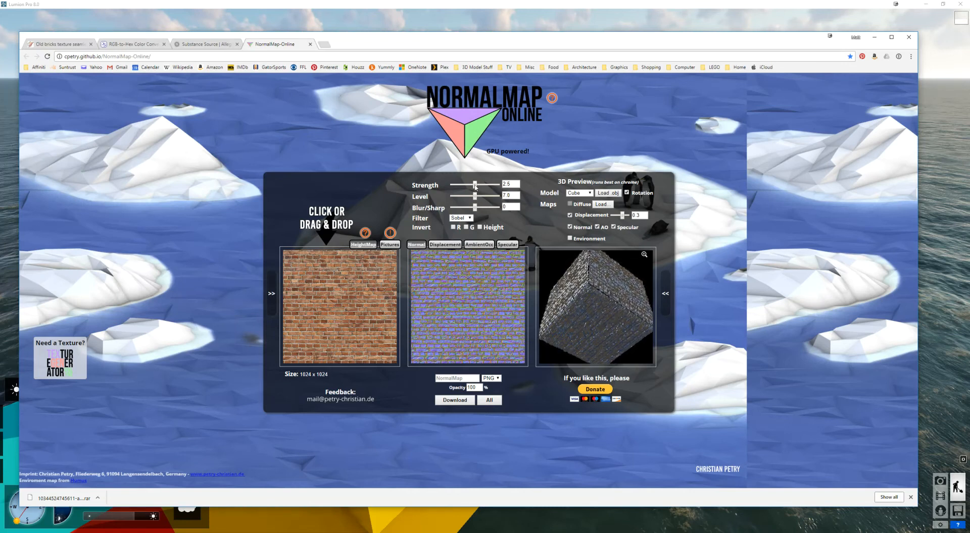
click(643, 255)
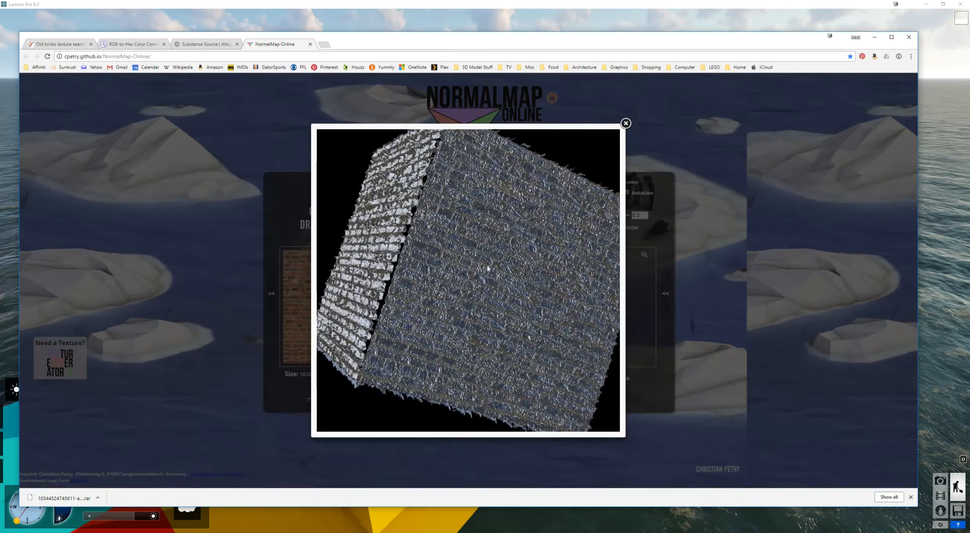
click(626, 123)
Step: Set the normal map's strength to 0.67, level to 8.2 and blur/sharp to 5, invert the height, and enlarge the 3D preview
mouse_move(478, 187)
mouse_down()
mouse_move(489, 186)
mouse_move(459, 188)
mouse_up()
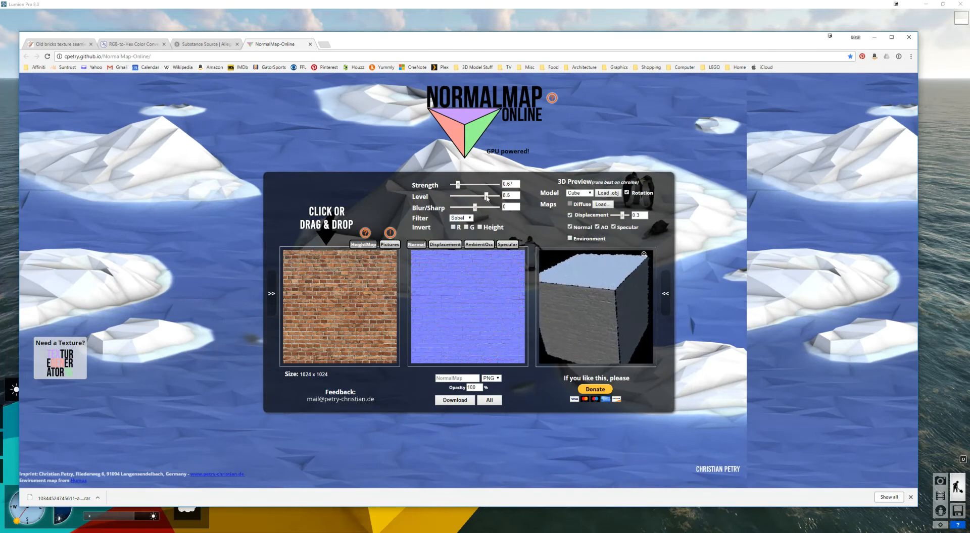
drag(479, 197, 480, 212)
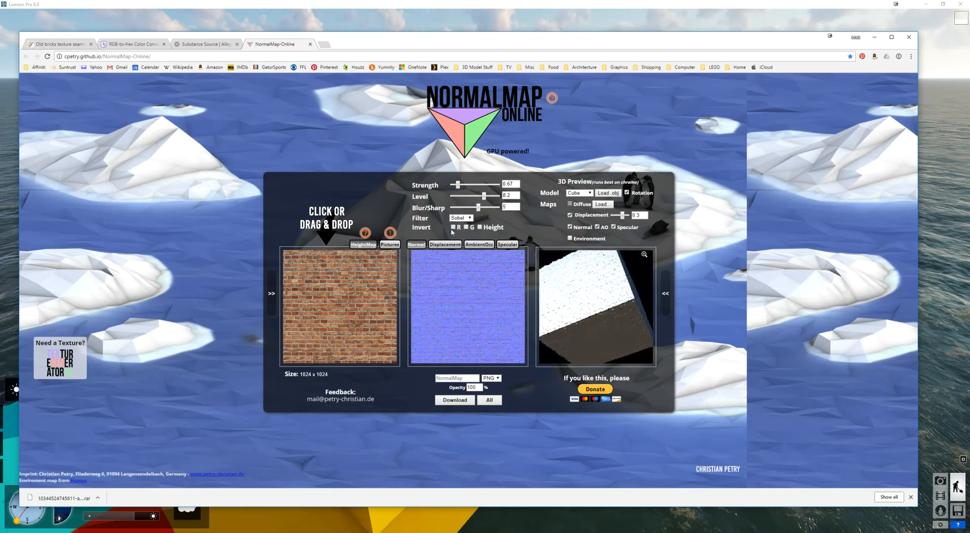
click(480, 227)
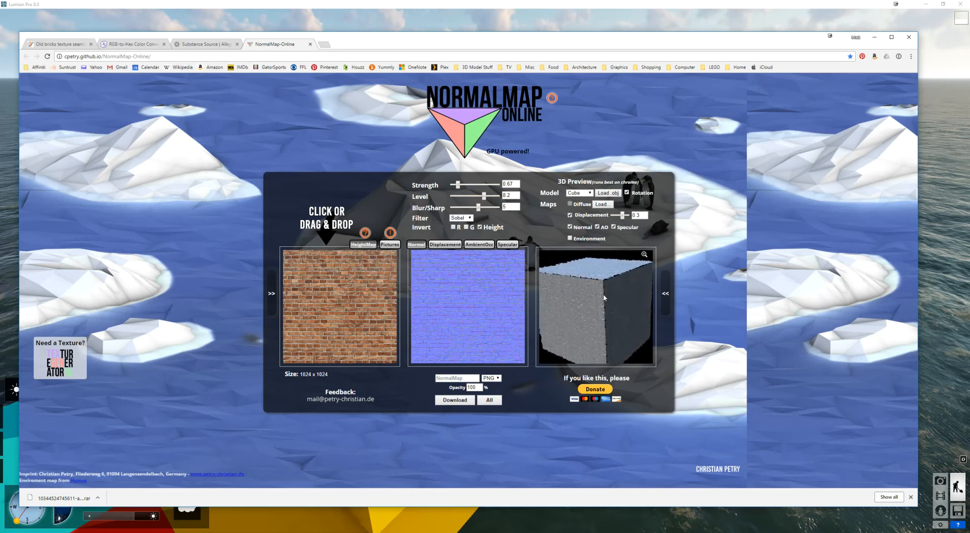
click(644, 256)
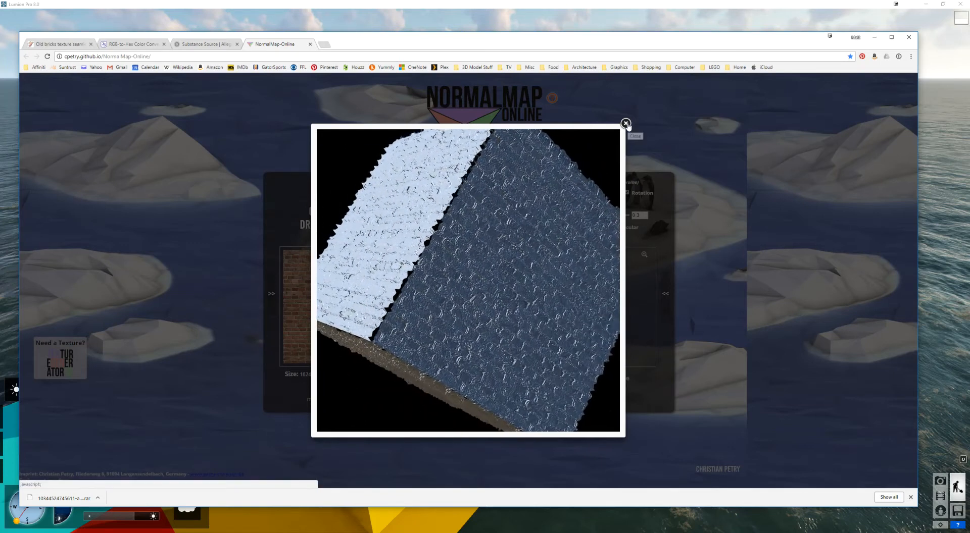
Step: Set the brick normal map's strength to 0.01 and its level to 8.8
click(451, 199)
drag(484, 196, 453, 184)
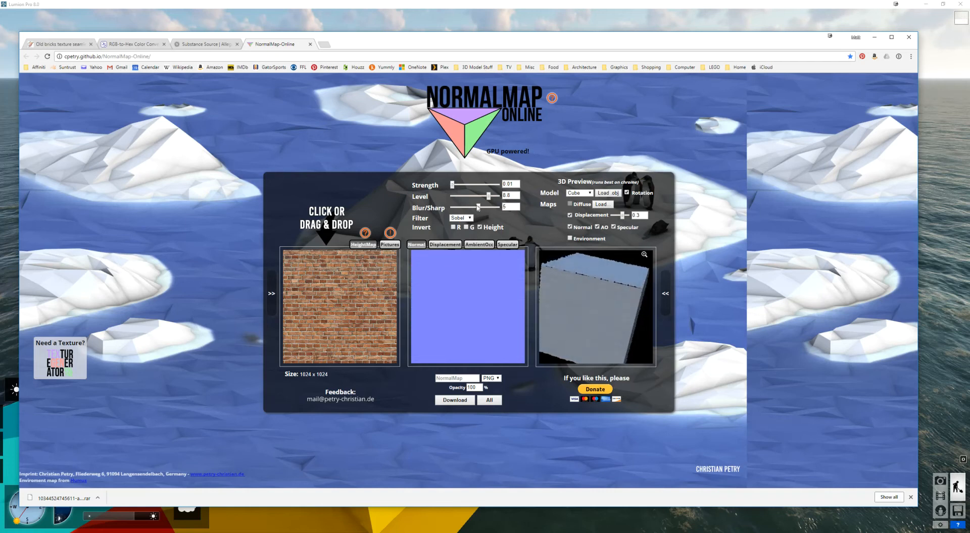
Step: Adjust the normal map's blur/sharp setting slightly, and browse the Wood category on Substance Source down to the bark textures
drag(479, 207, 487, 208)
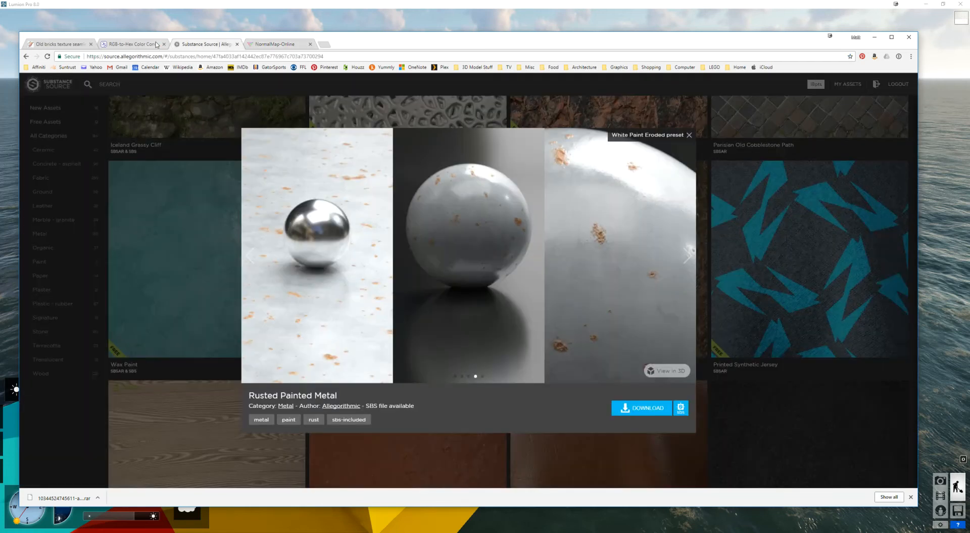
click(202, 44)
click(126, 125)
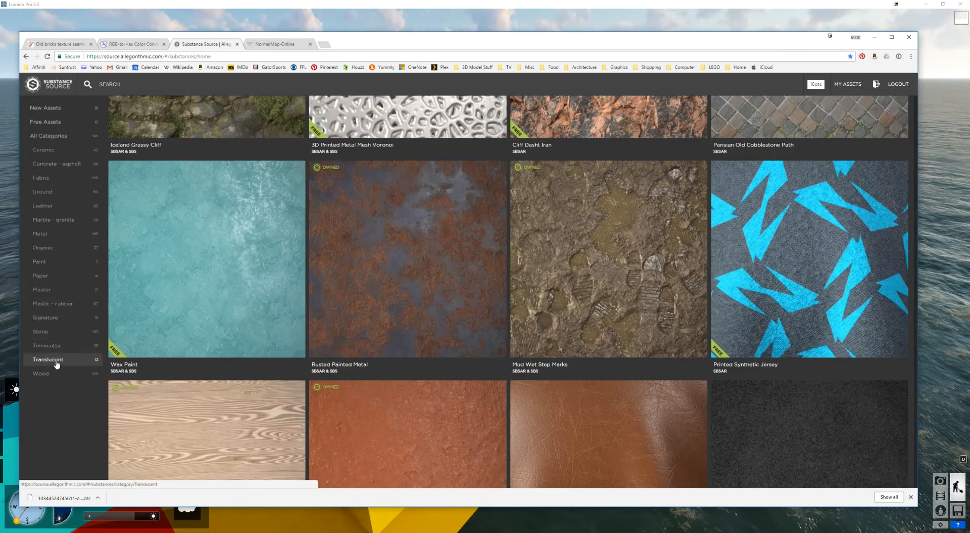
click(51, 374)
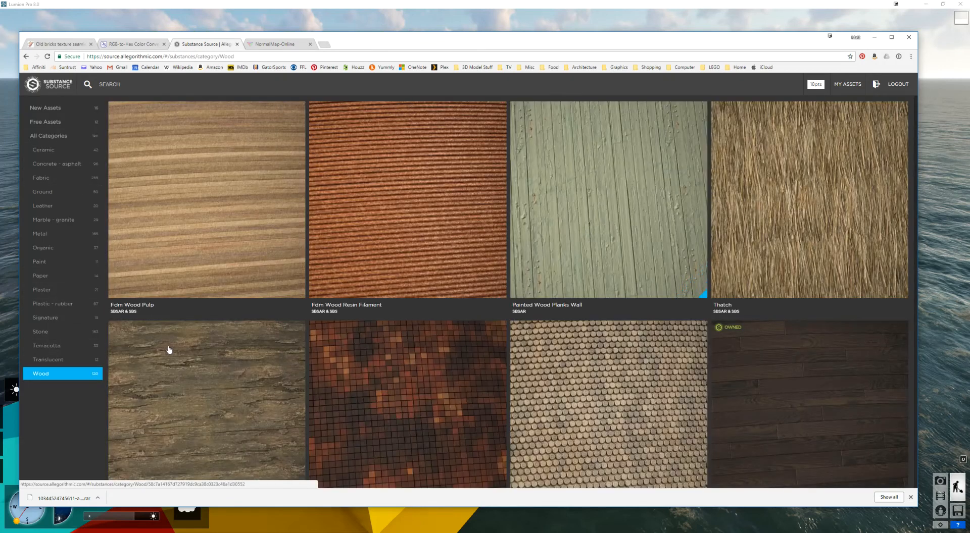
scroll(659, 211, down, 3)
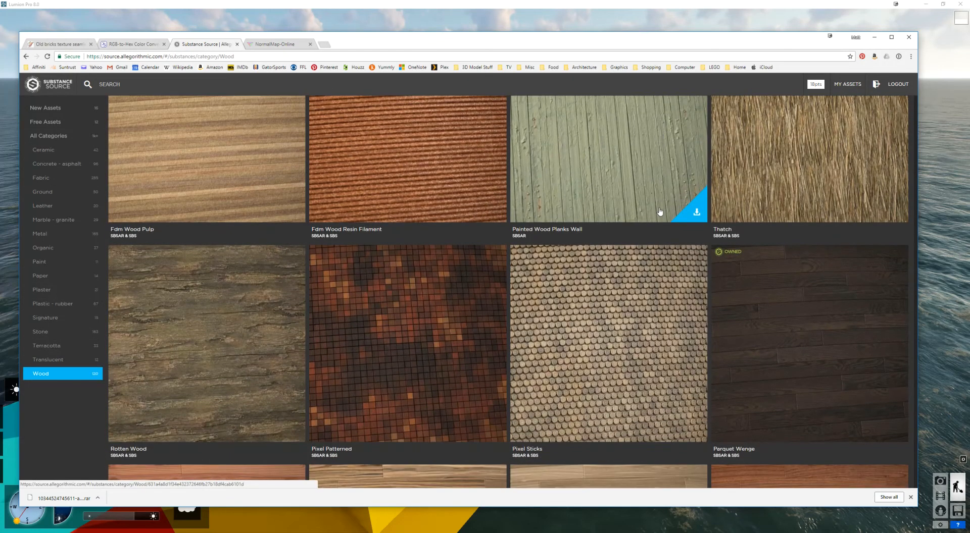
scroll(659, 212, down, 2)
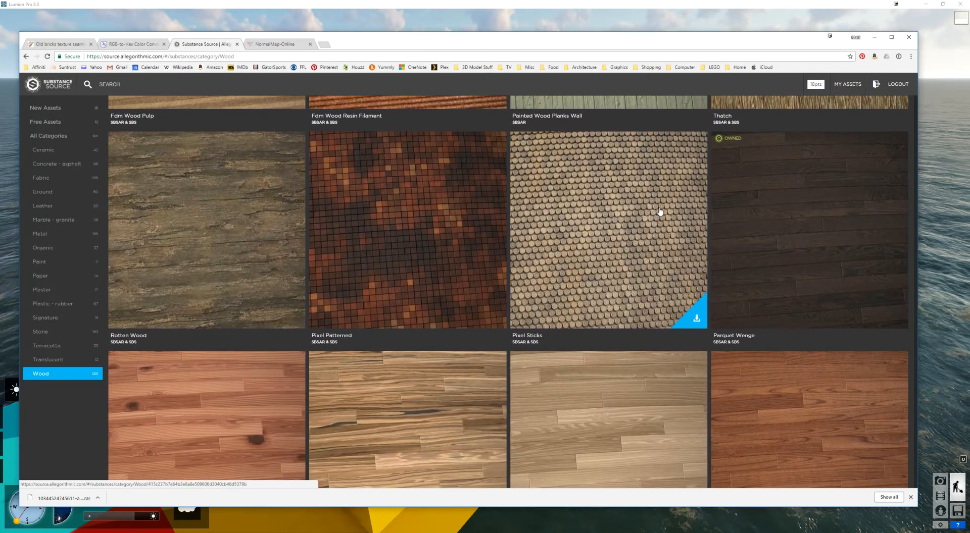
scroll(795, 172, down, 4)
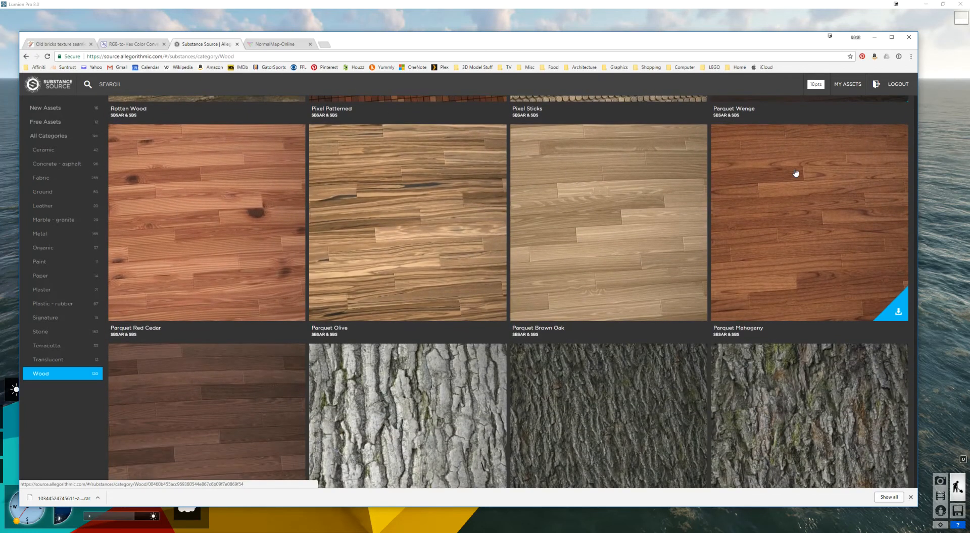
scroll(794, 172, down, 3)
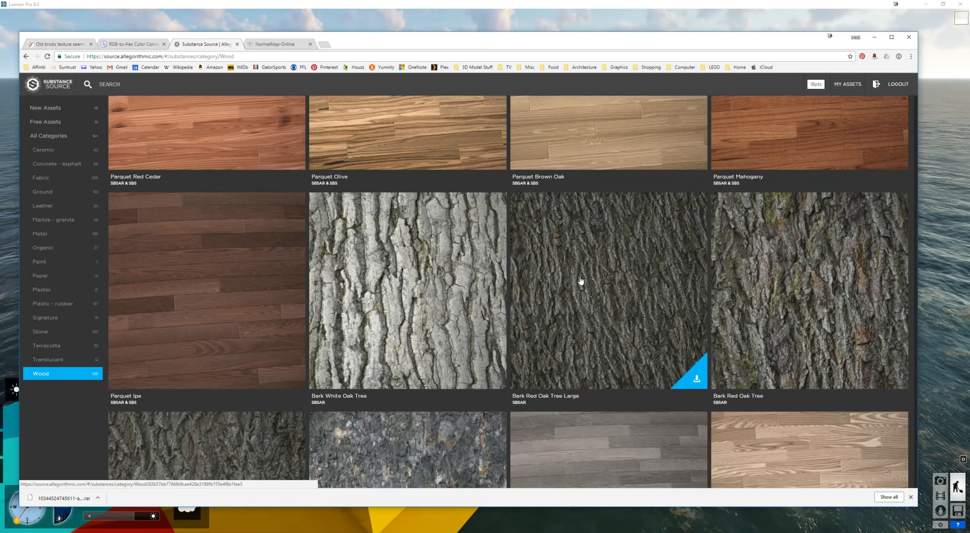
scroll(581, 281, down, 3)
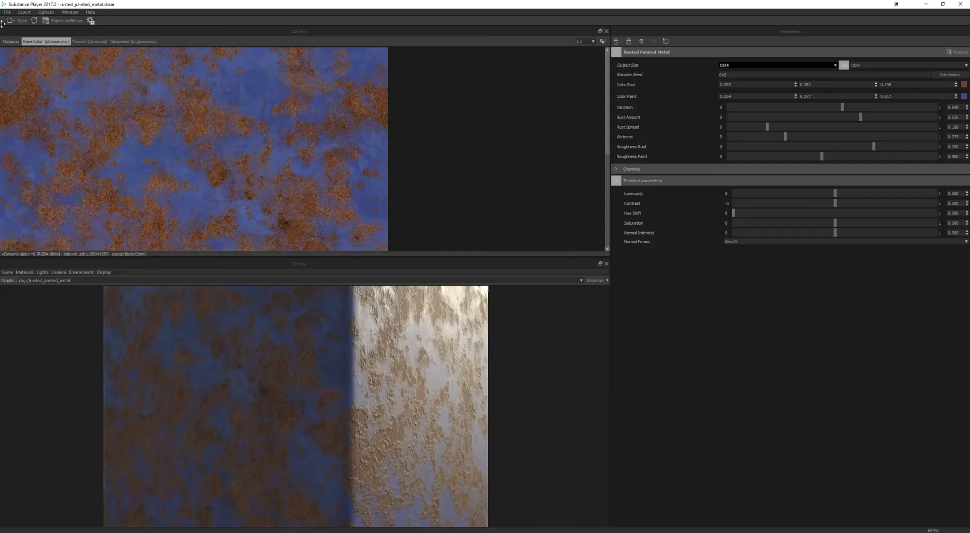
Step: In Substance Player, open wood_bubinga.sbsar from the wood_bubinga folder and enlarge the 3D view so the cube shows at an angle
click(17, 20)
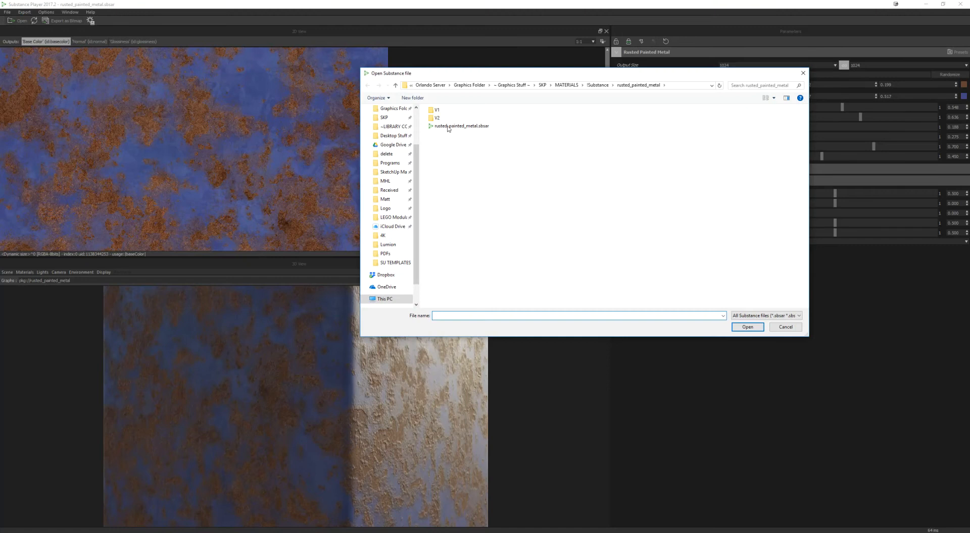
click(591, 87)
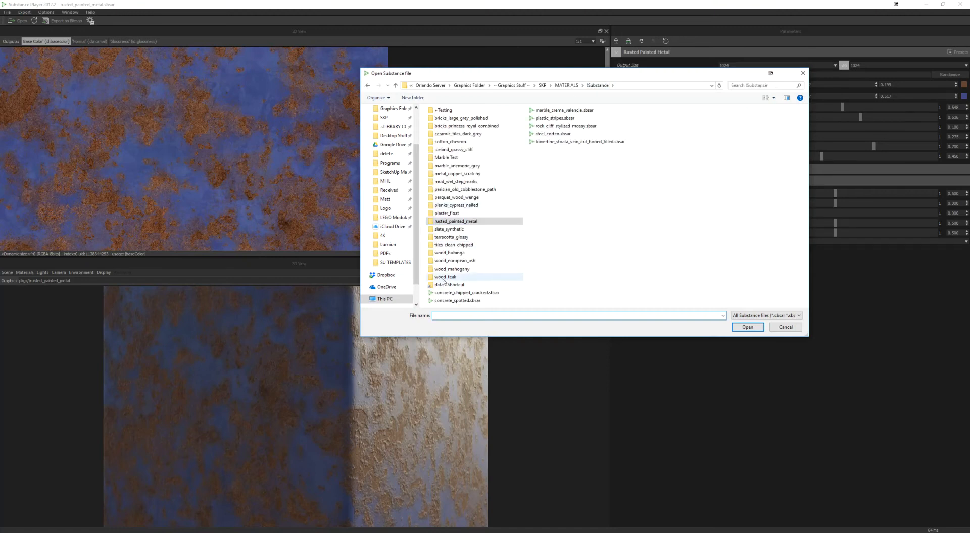
double_click(452, 253)
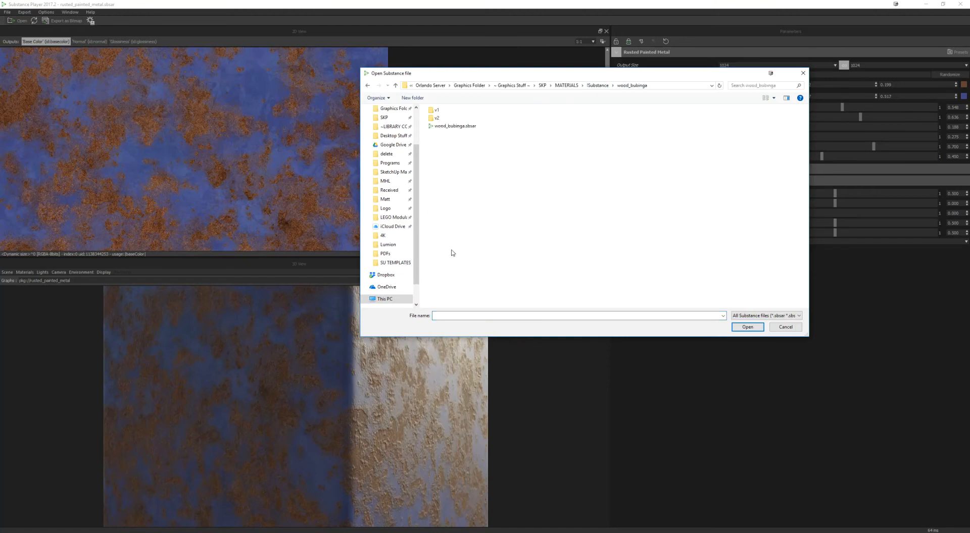
double_click(454, 126)
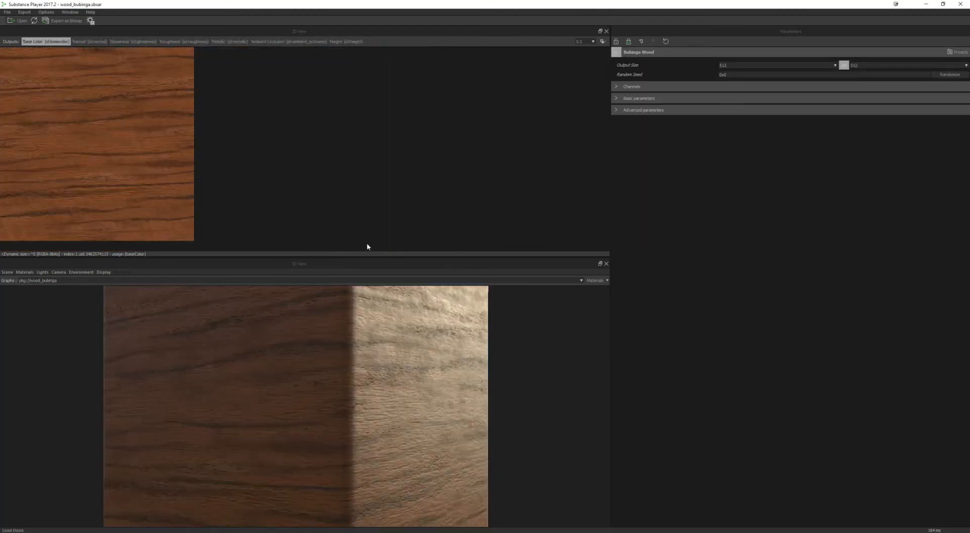
drag(318, 257, 352, 100)
drag(396, 263, 383, 282)
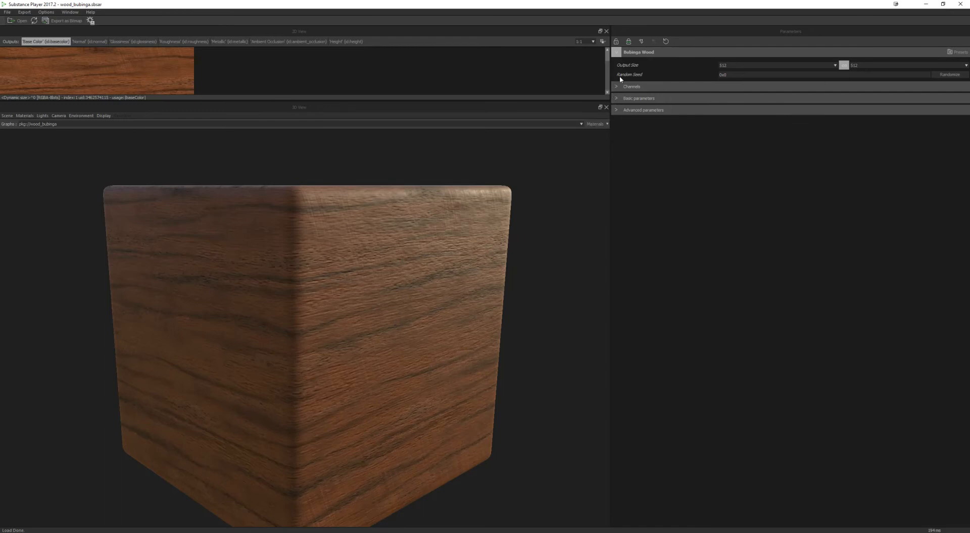
Step: Show the basic and advanced parameters, and try light and dark browns as Wood Color, ending on a pale beige of about 0.90, 0.764, 0.702
click(616, 99)
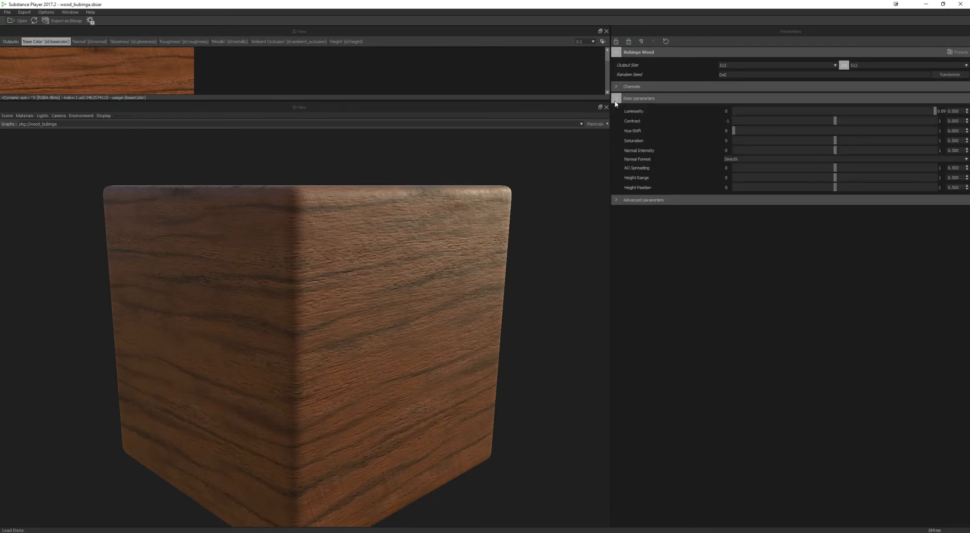
click(616, 200)
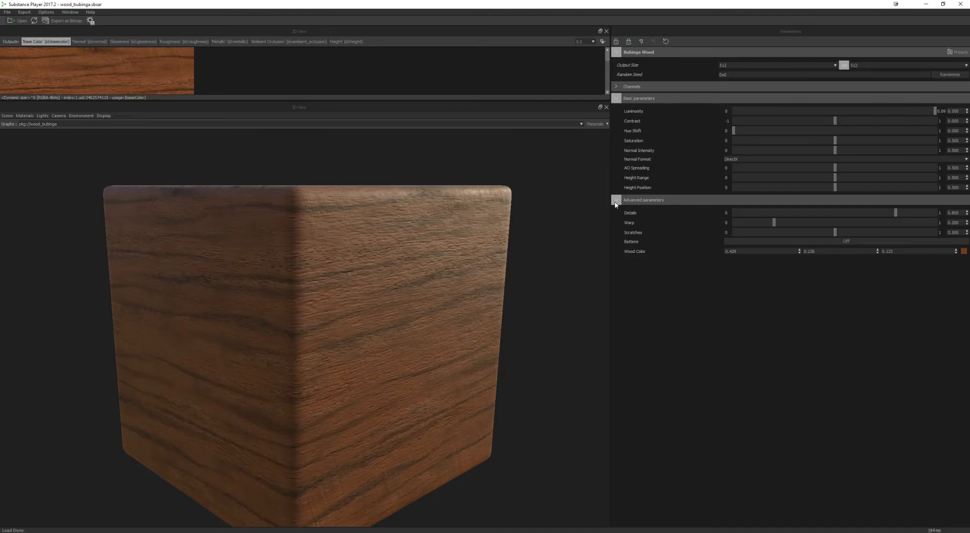
click(964, 252)
click(502, 281)
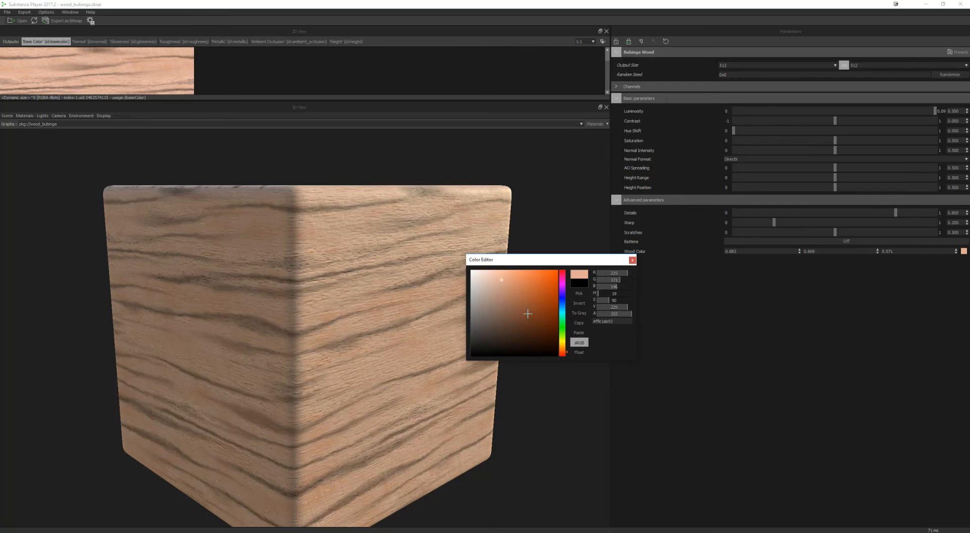
click(547, 335)
click(514, 341)
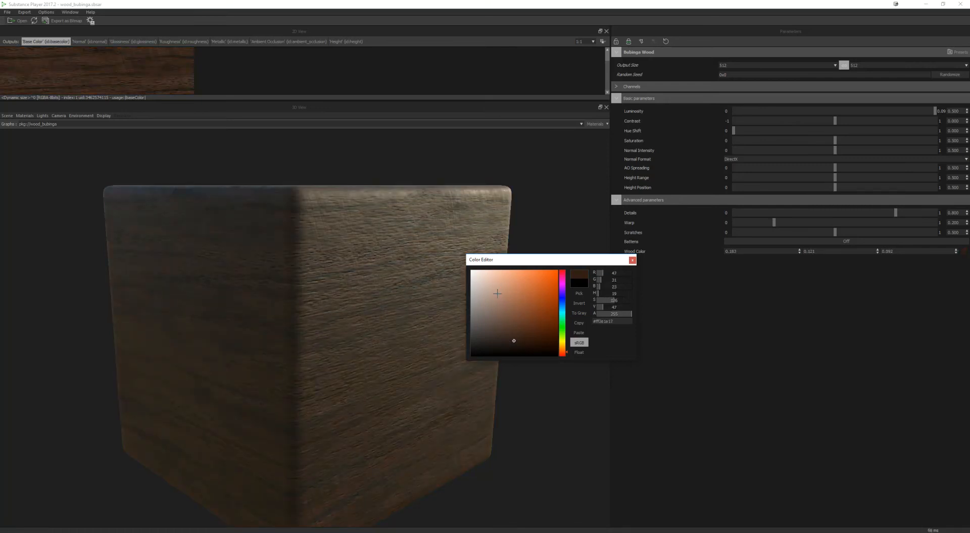
click(492, 284)
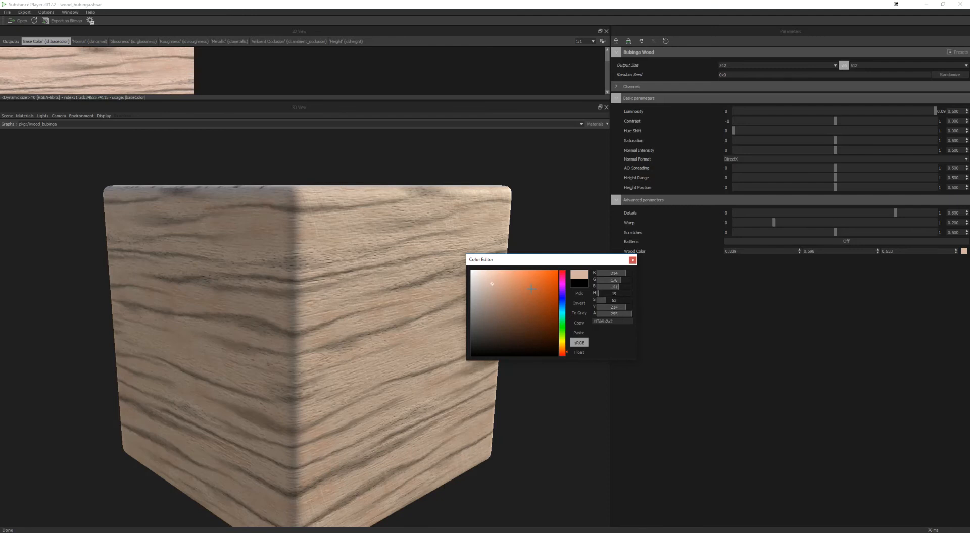
click(531, 288)
click(522, 319)
click(495, 295)
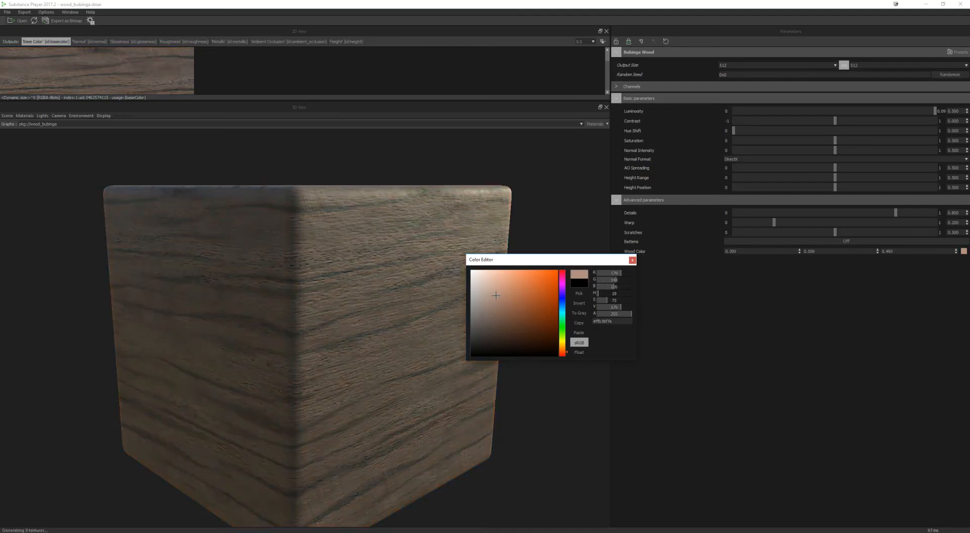
click(485, 286)
click(505, 283)
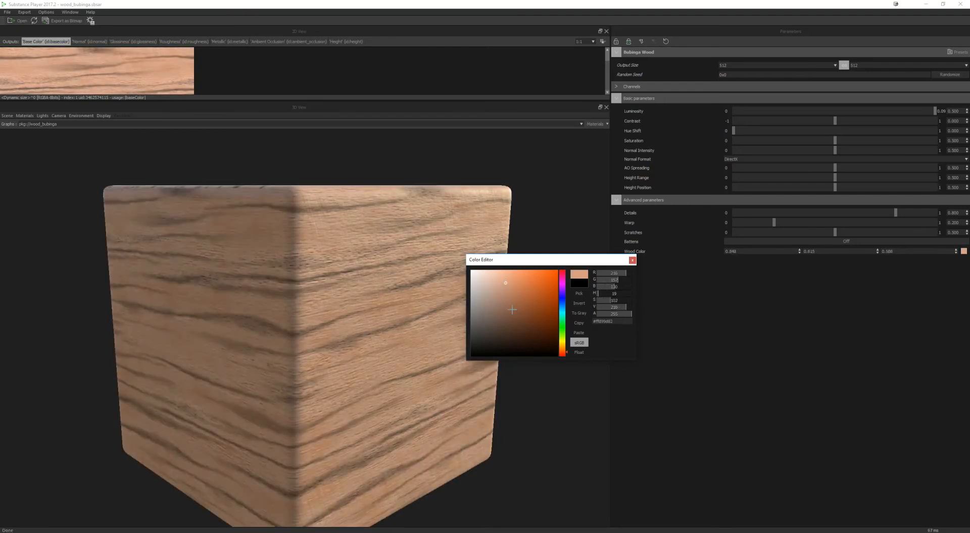
click(512, 310)
click(496, 298)
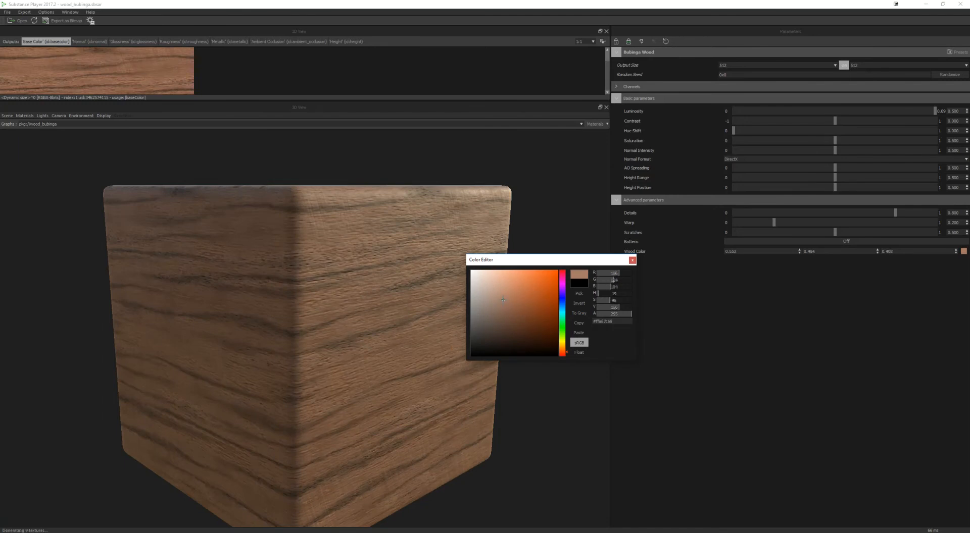
click(535, 284)
click(543, 318)
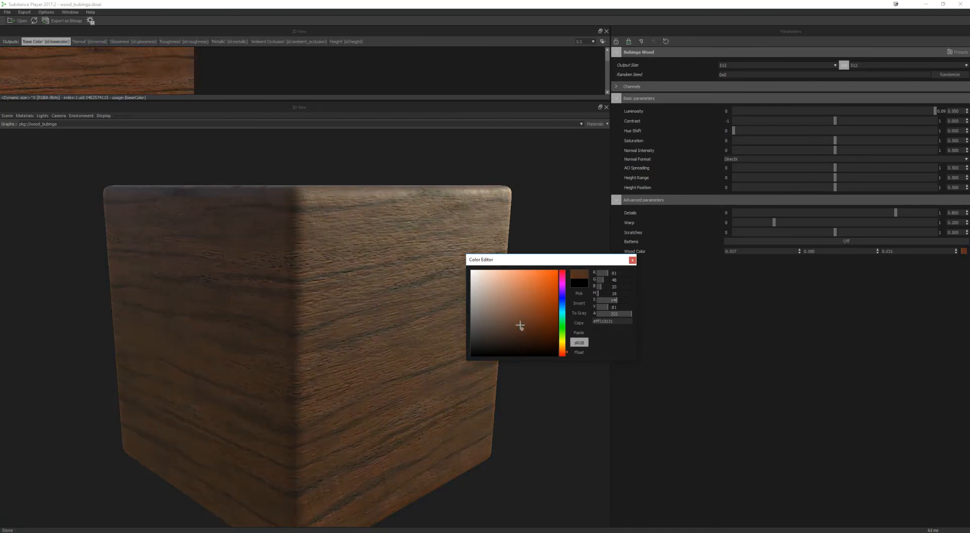
click(543, 312)
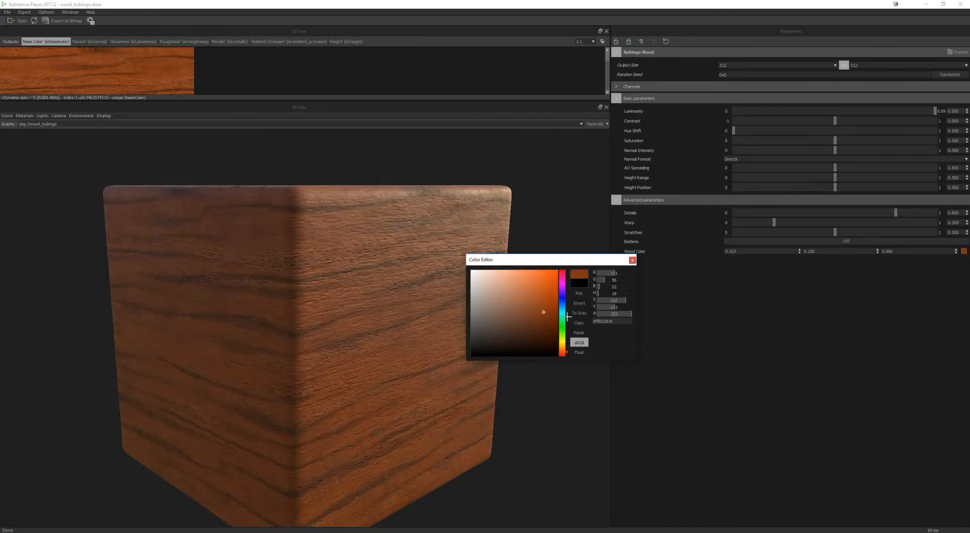
click(540, 341)
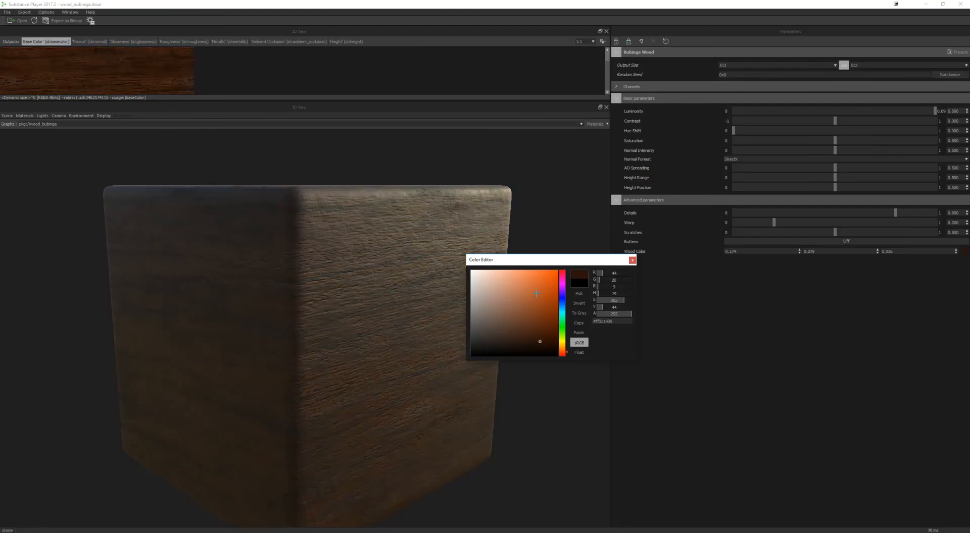
click(489, 278)
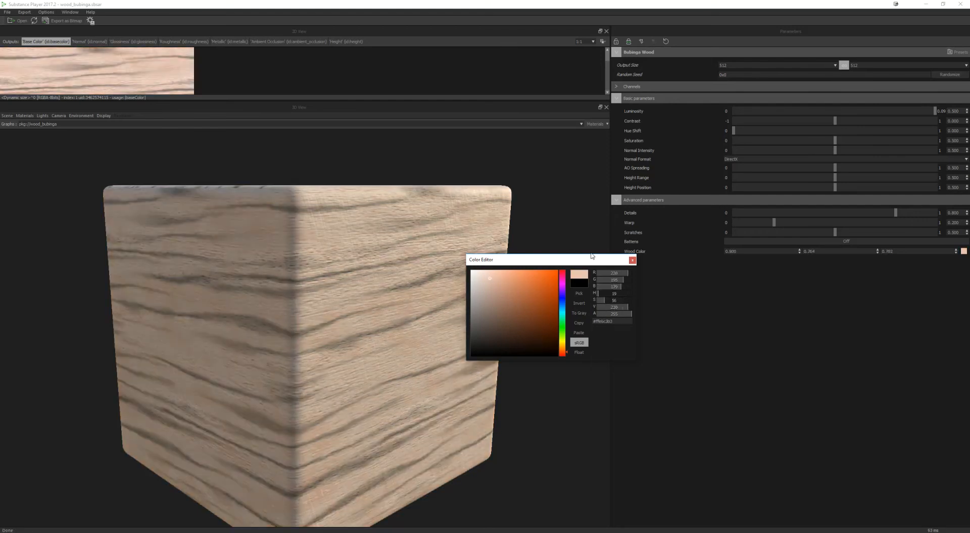
click(632, 260)
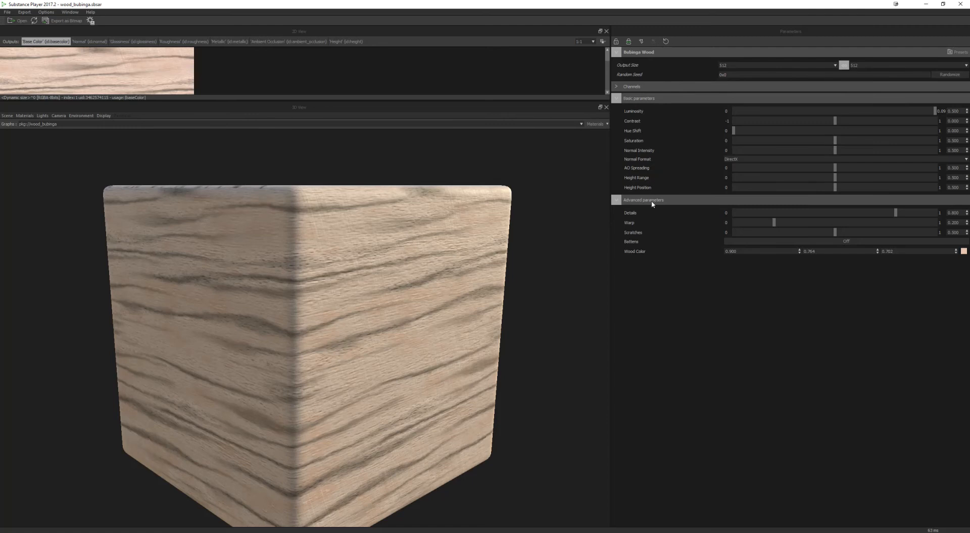
Step: Try low and high values for the wood's Details and Scratches, leaving both at 1
drag(896, 214, 721, 224)
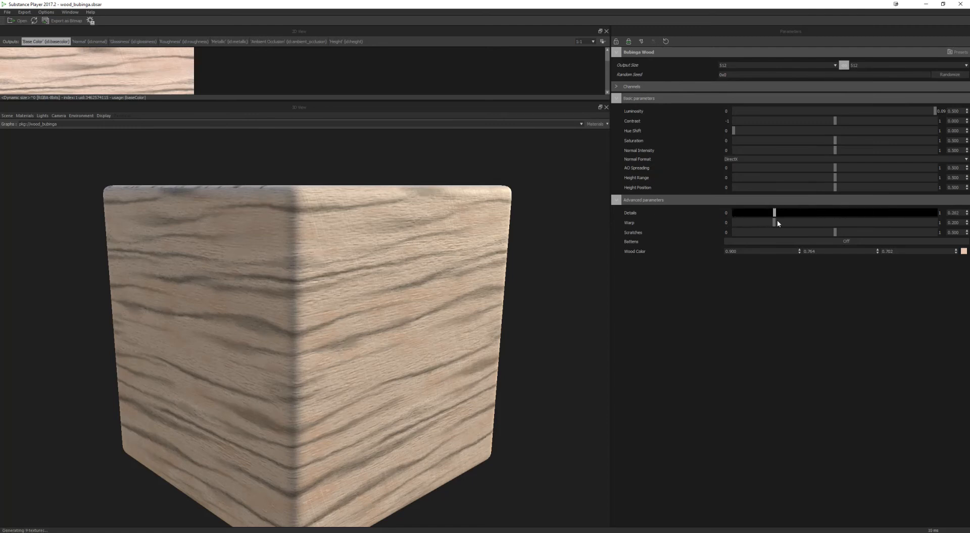
drag(798, 223, 841, 222)
drag(904, 224, 941, 223)
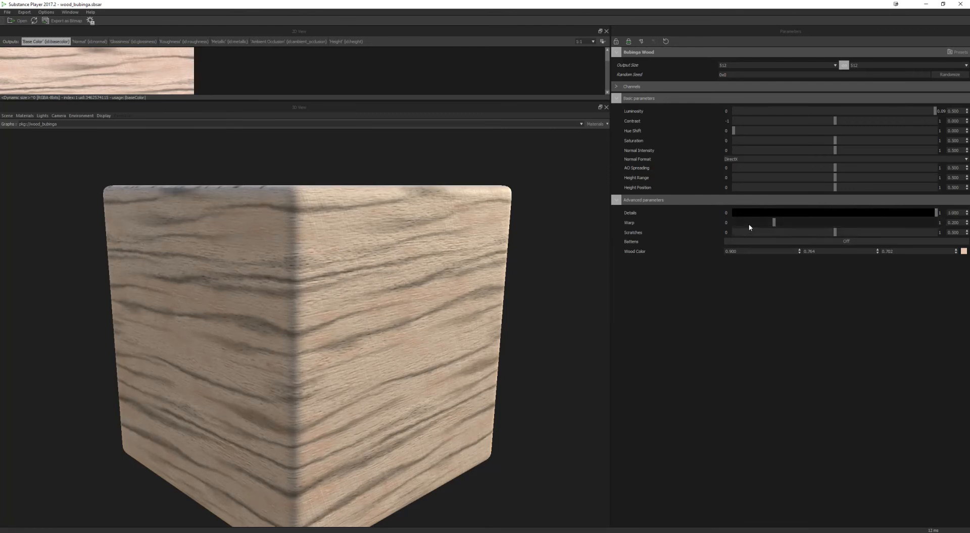
drag(835, 232, 721, 238)
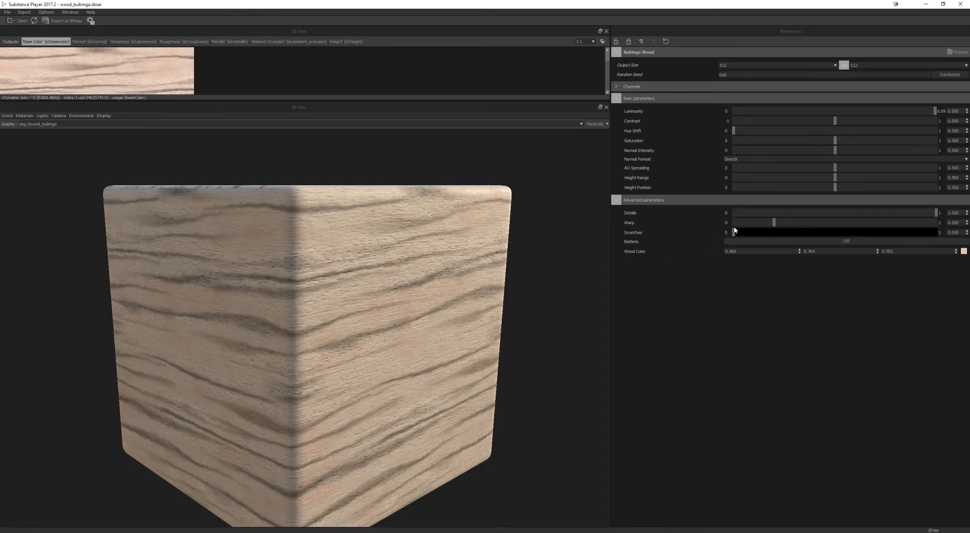
drag(749, 235, 935, 230)
Step: Turn on Battens with amount X 1, amount Y 17, a chamfer of about 0.12 and no gap, and display the normal output
click(846, 242)
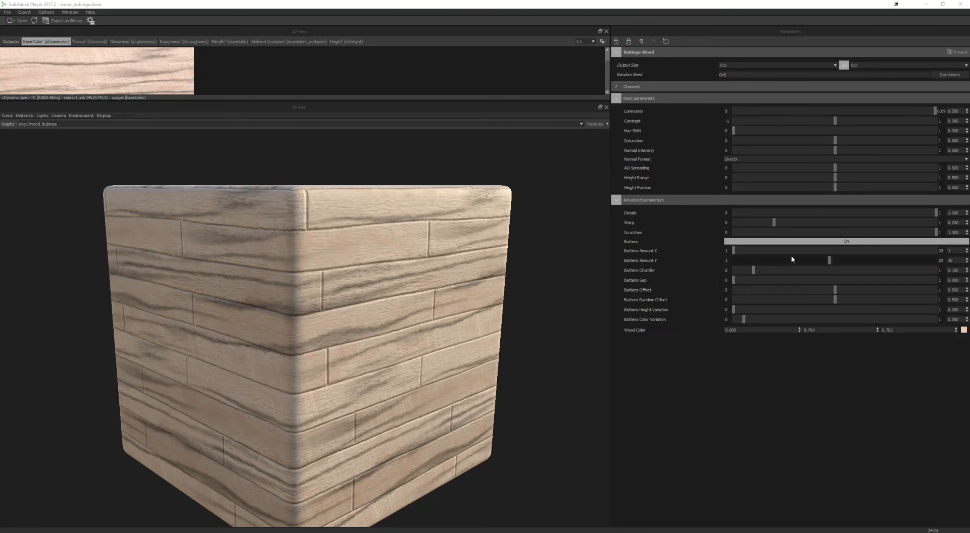
drag(736, 253, 907, 254)
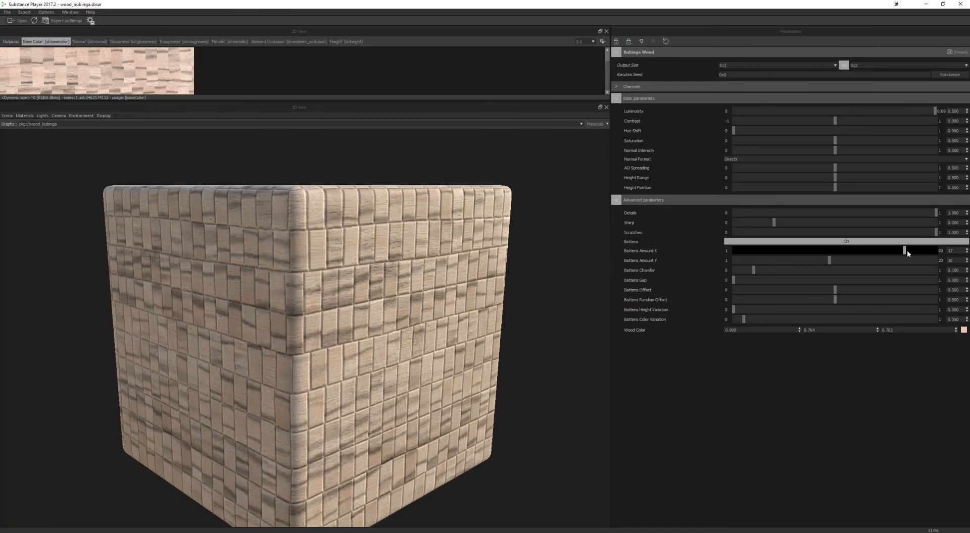
drag(907, 252, 723, 253)
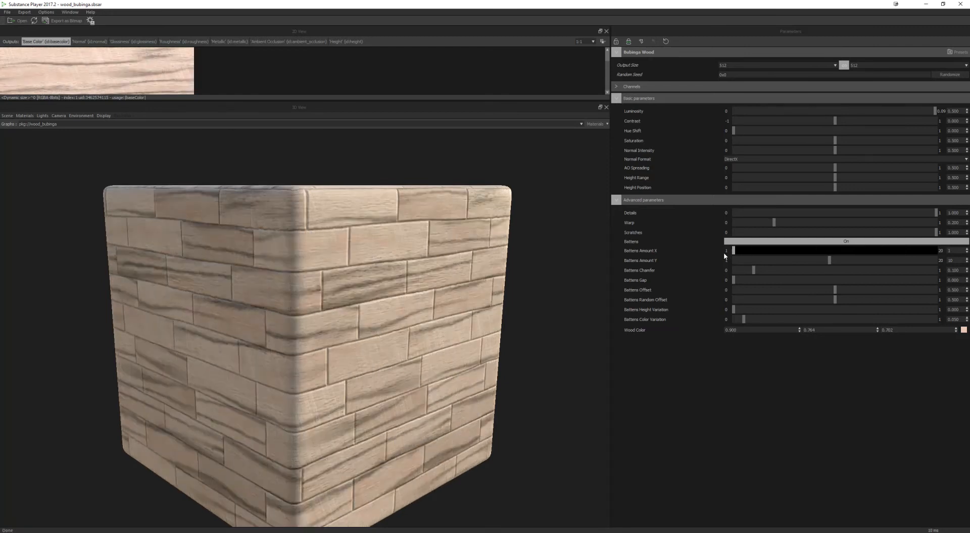
drag(828, 261, 900, 263)
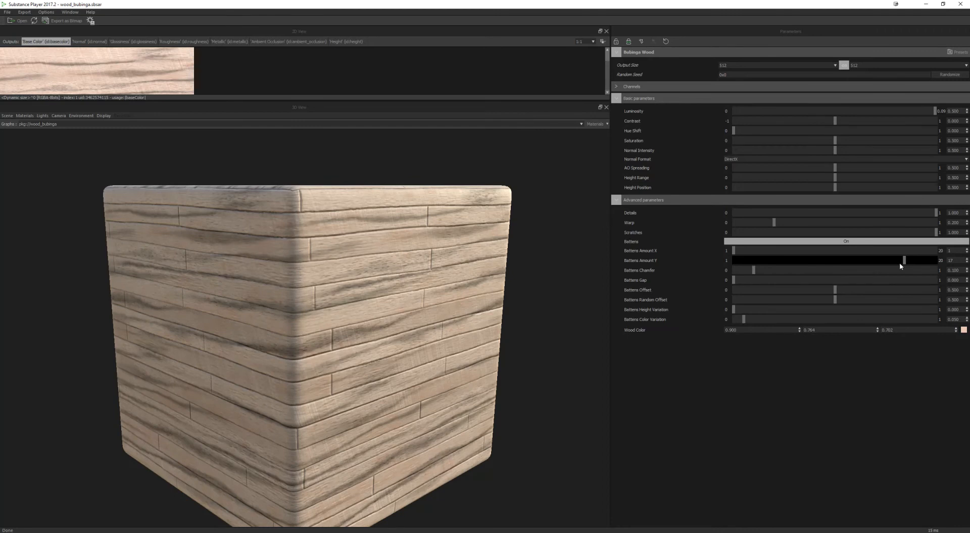
drag(754, 271, 731, 285)
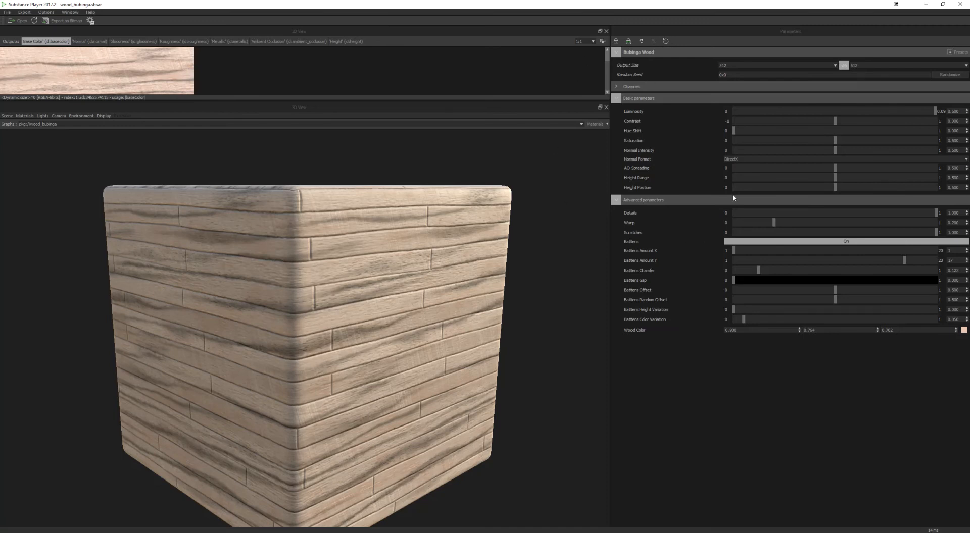
click(90, 42)
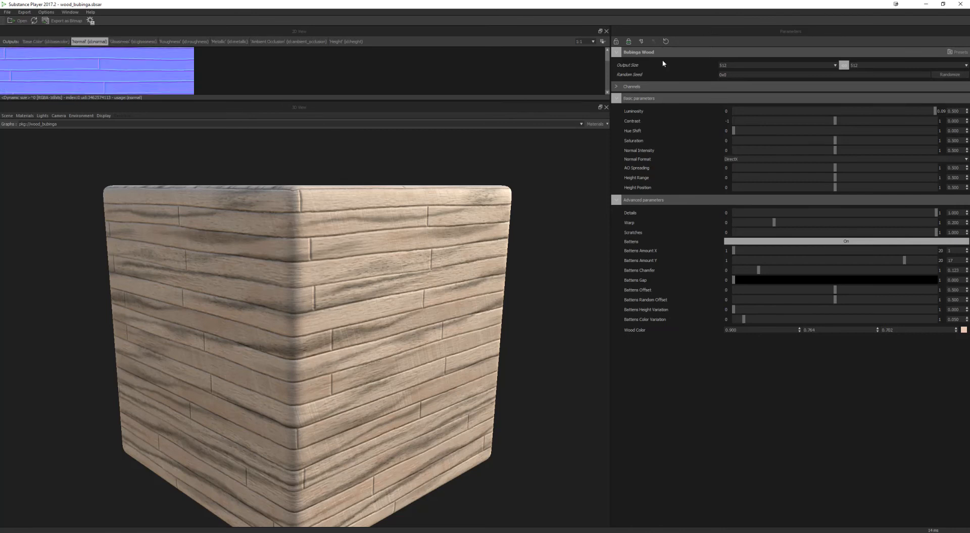
Step: Set the bubinga wood's Output Size to 2048 and enlarge the 2D view to inspect the normal map
click(745, 65)
click(733, 127)
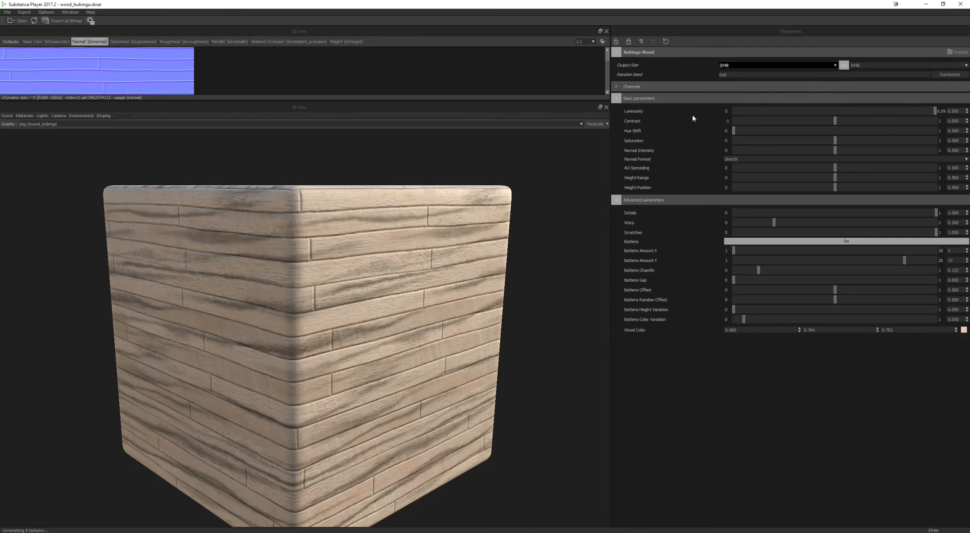
drag(297, 102, 311, 513)
click(245, 202)
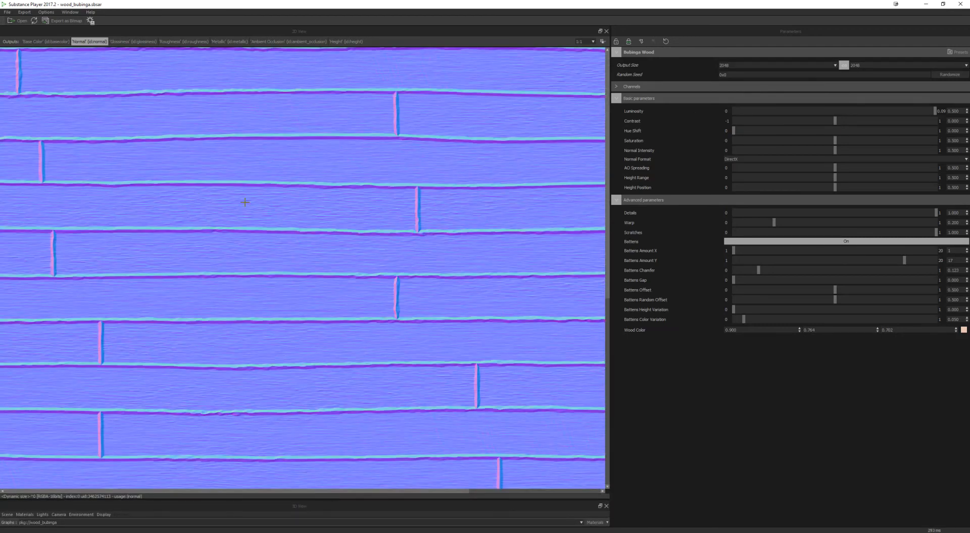
Step: Display the Glossiness and Roughness outputs, ending on the Ambient Occlusion output
click(133, 41)
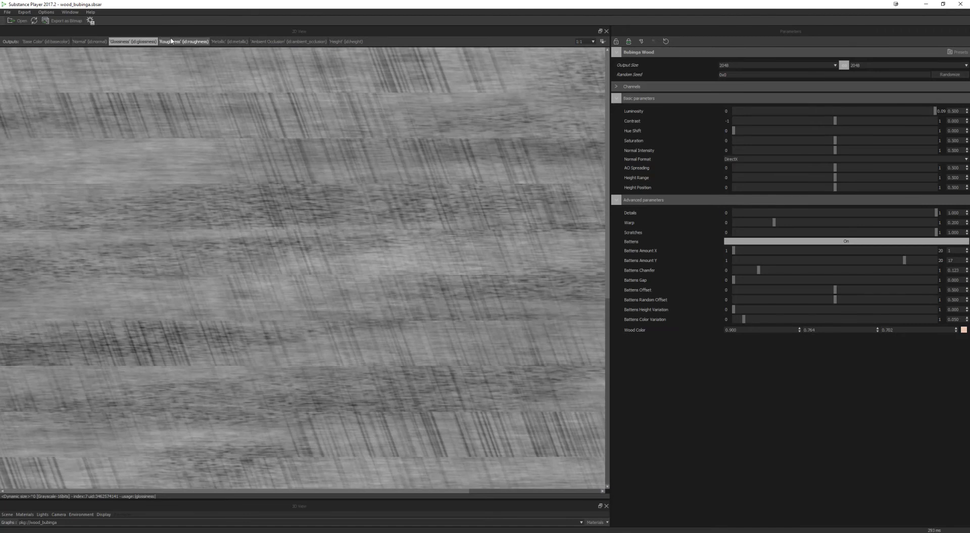
click(171, 42)
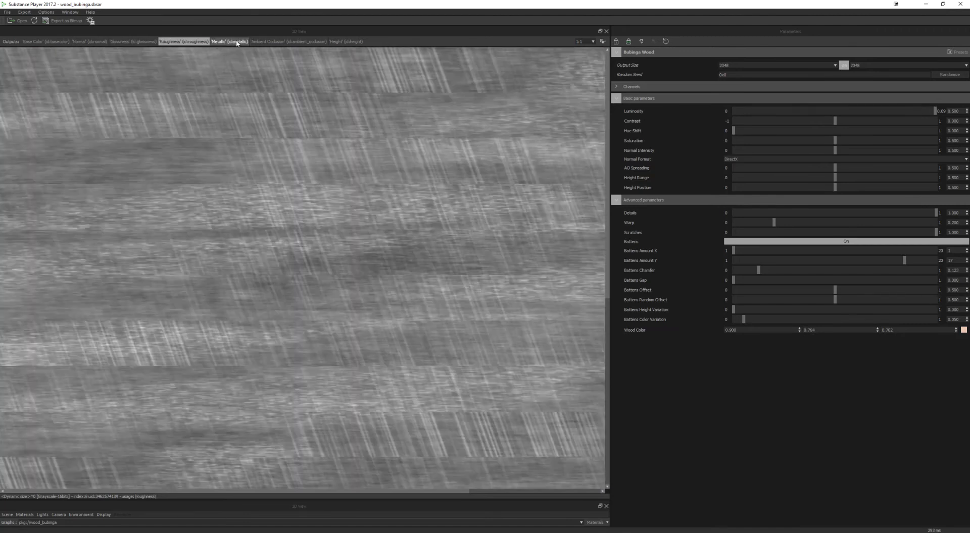
click(264, 42)
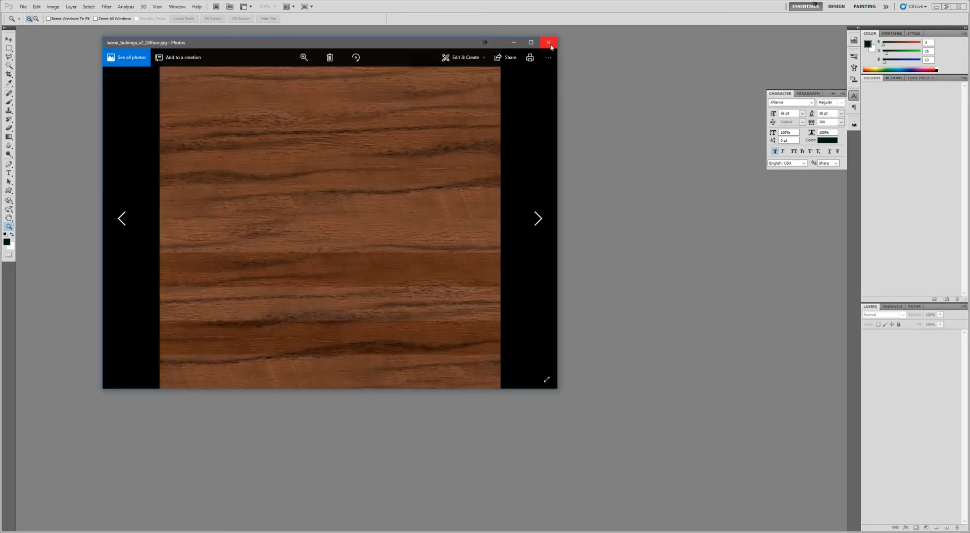
click(552, 44)
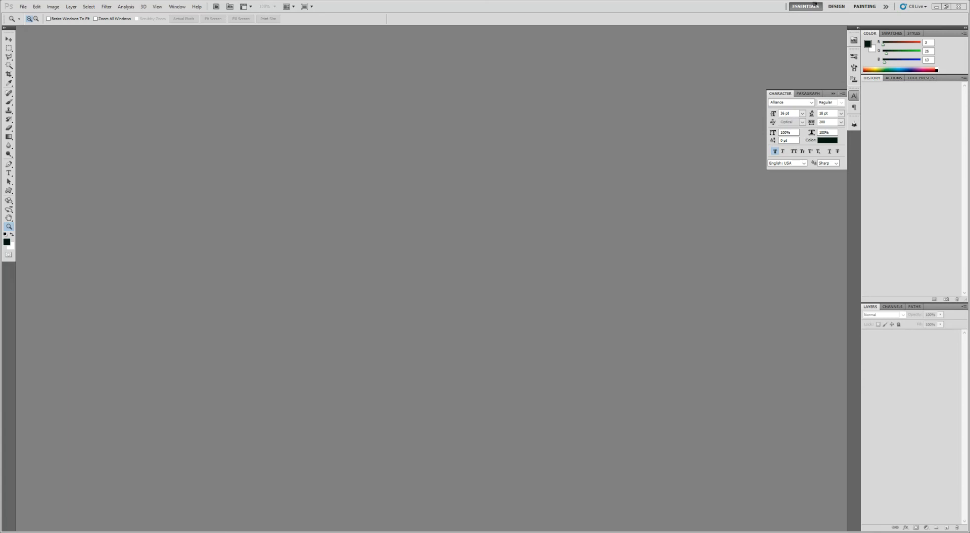
drag(809, 253, 483, 253)
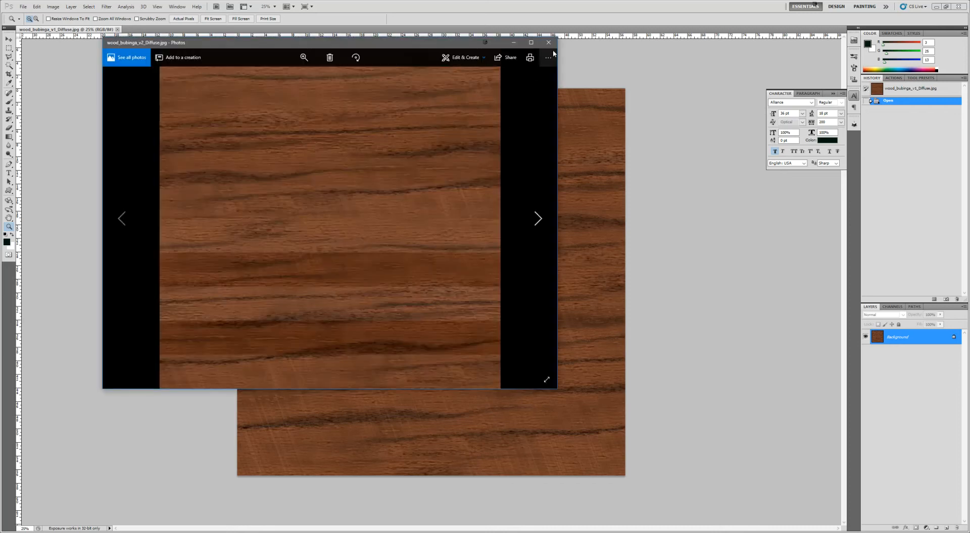
click(550, 41)
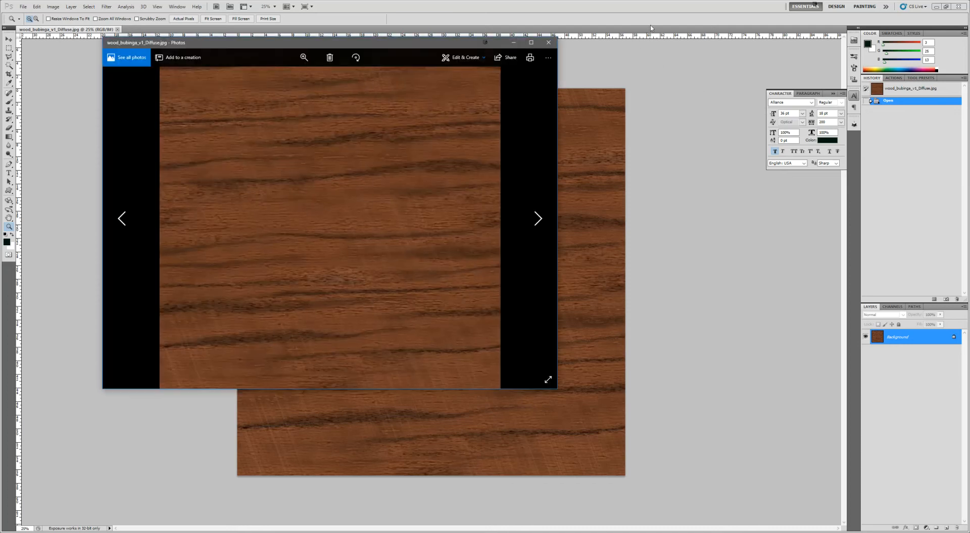
click(548, 42)
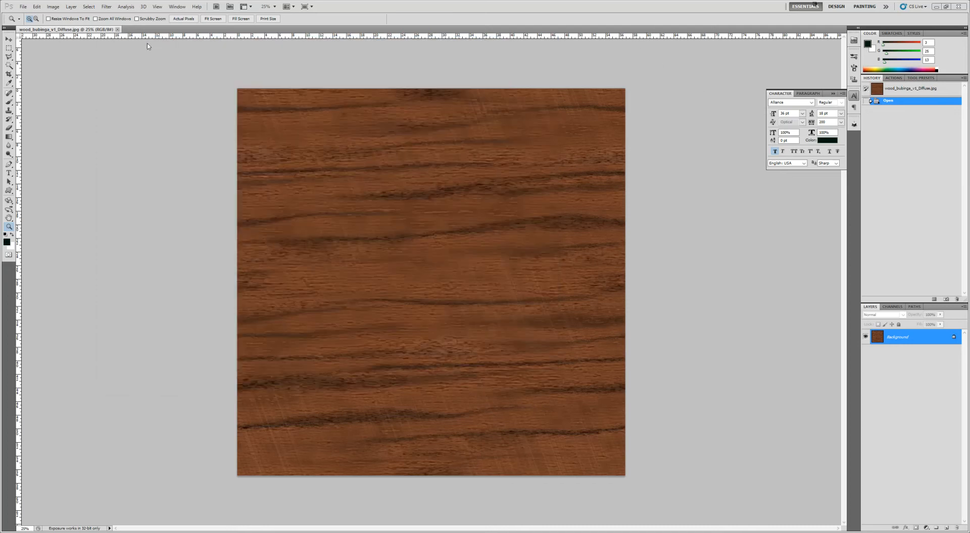
click(117, 30)
Step: Switch back to Substance Player and set up a bitmap export of the wood material in jpeg format
key(alt+Tab)
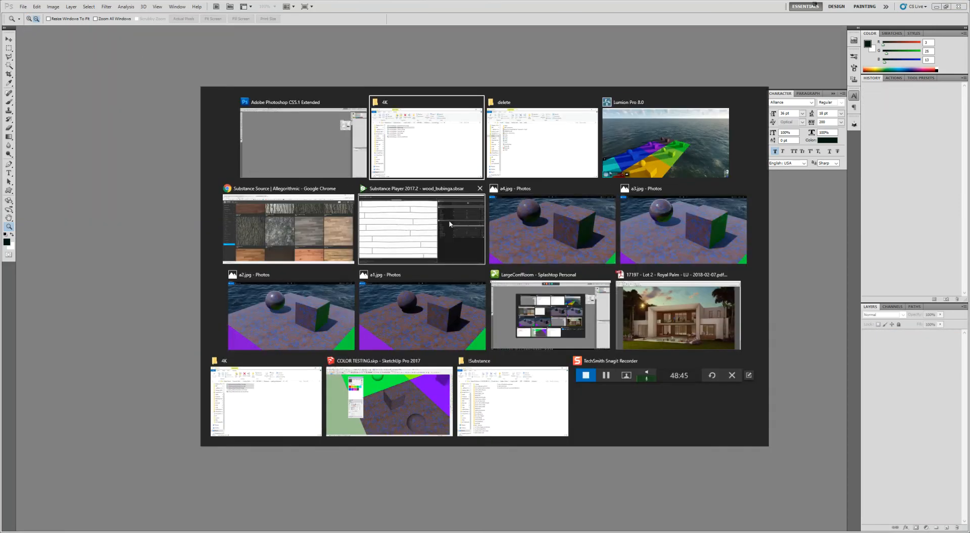
click(450, 224)
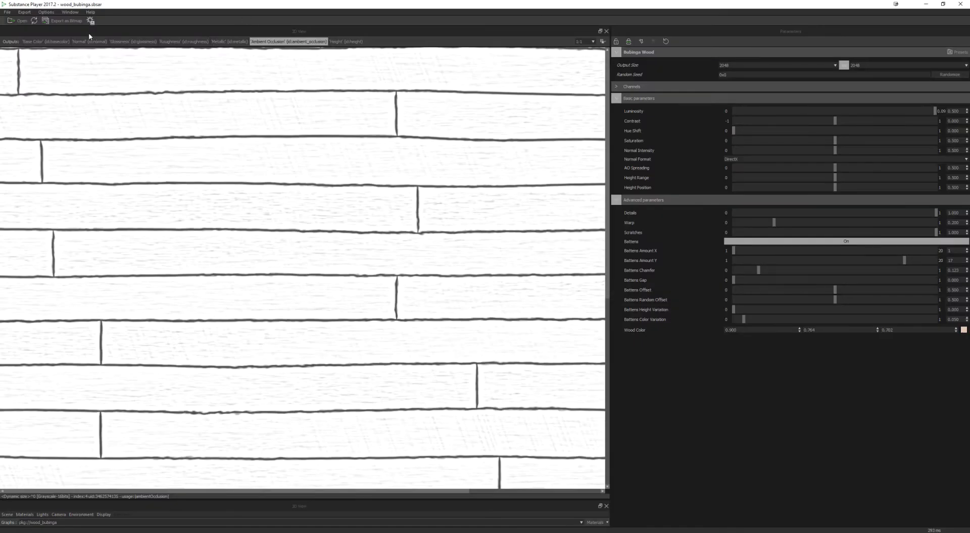
click(62, 21)
click(573, 207)
click(573, 208)
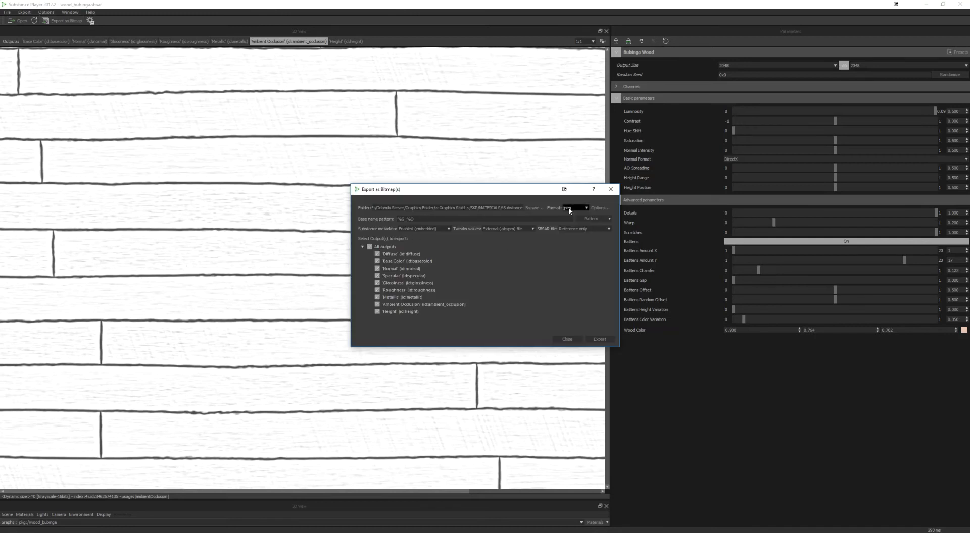
Step: Export only the Diffuse and Ambient Occlusion outputs, excluding all the other maps
click(378, 261)
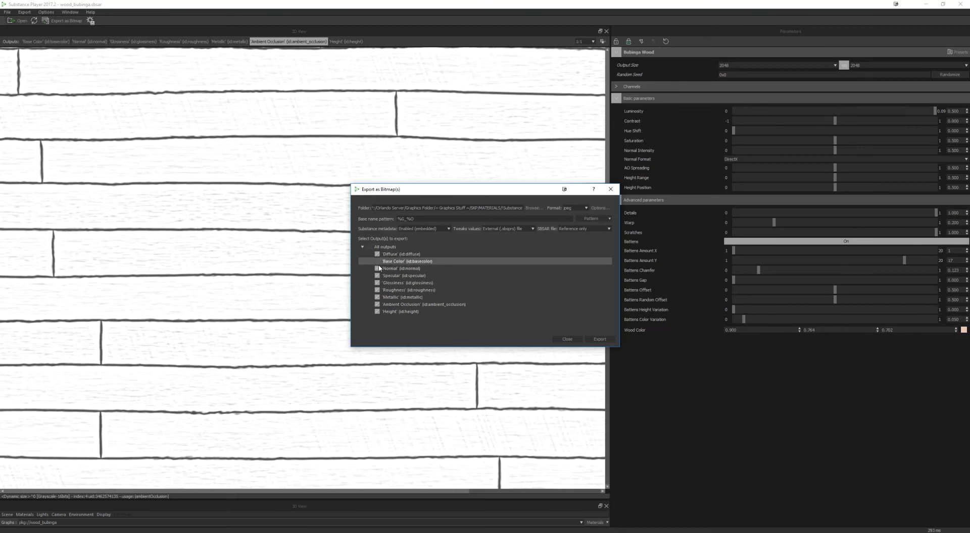
click(377, 269)
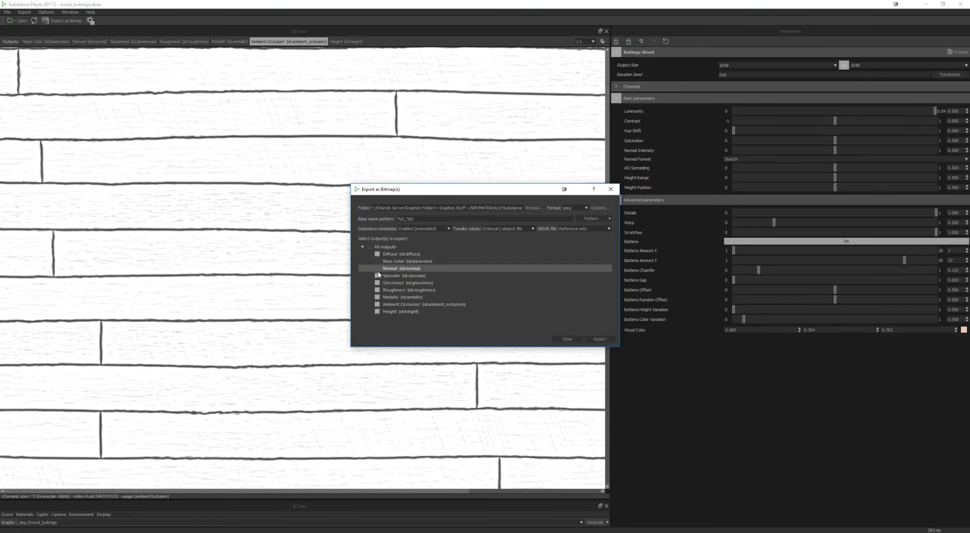
click(377, 276)
click(378, 283)
click(377, 290)
click(377, 298)
click(377, 305)
click(377, 305)
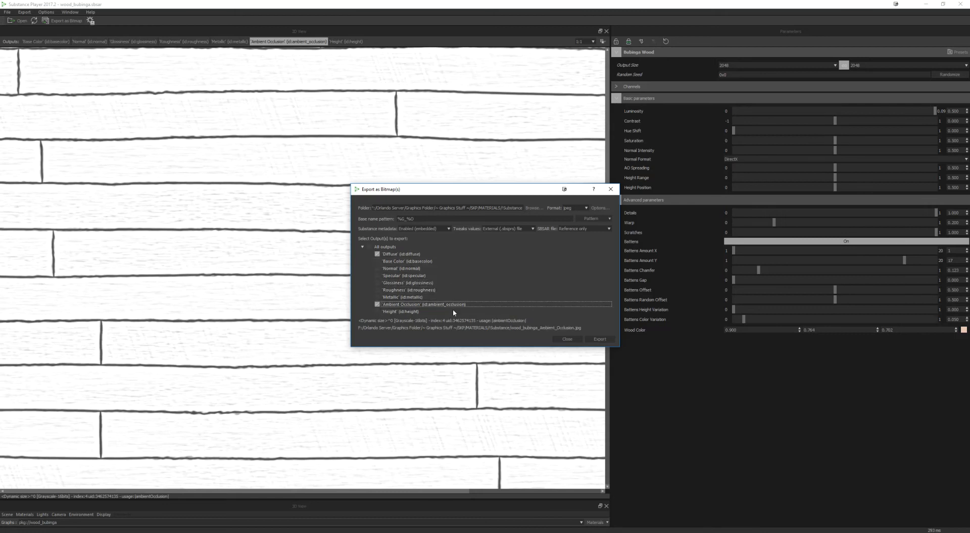
click(602, 338)
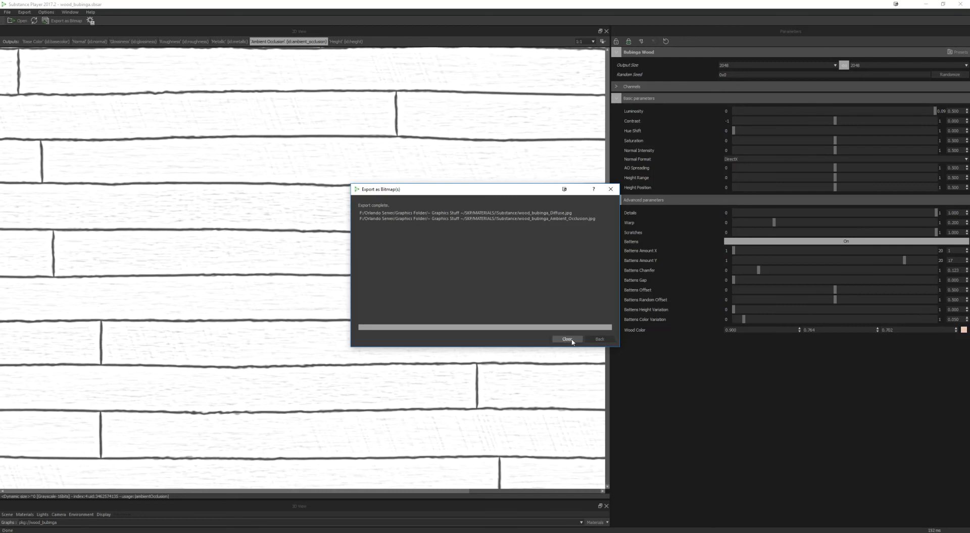
click(572, 341)
Step: Switch to Photoshop and open wood_bubinga_Diffuse.jpg and wood_bubinga_Ambient_Occlusion.jpg
click(926, 4)
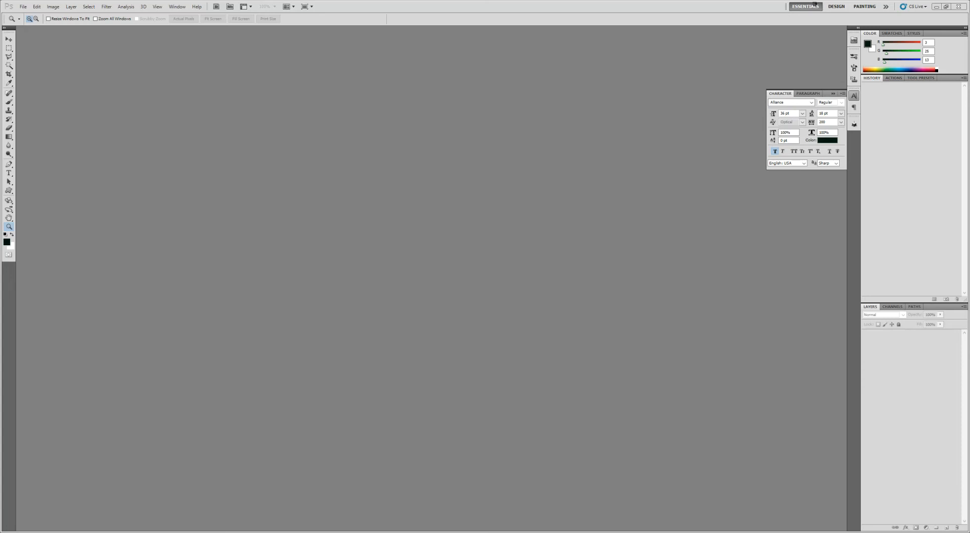
drag(969, 377, 550, 340)
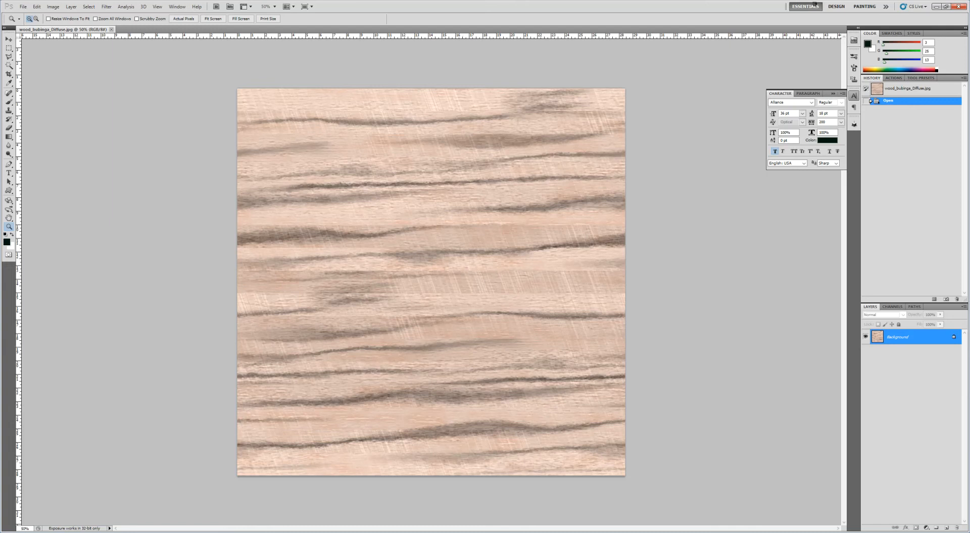
drag(969, 270, 189, 31)
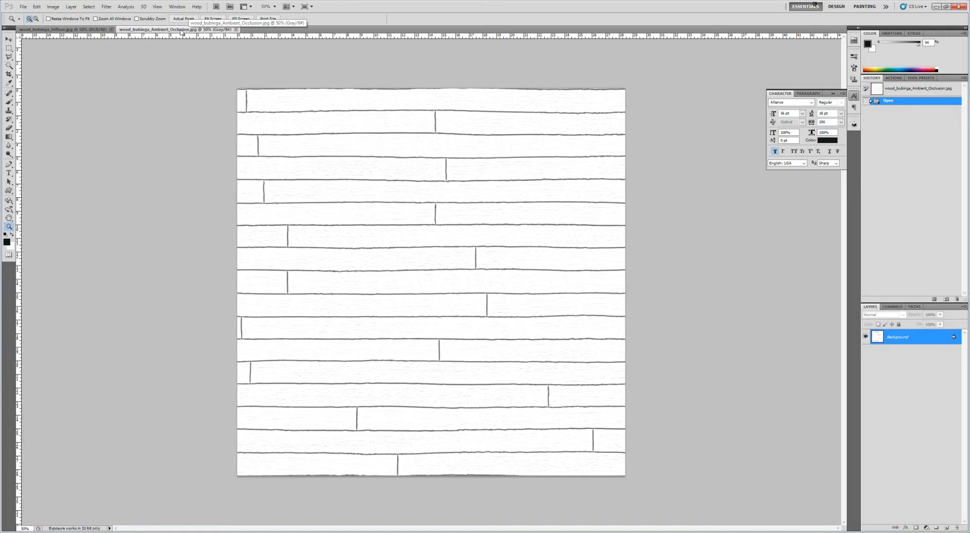
Step: Copy the ambient occlusion image as an aligned layer over the diffuse image and close the ambient occlusion document
drag(200, 45, 273, 55)
key(v)
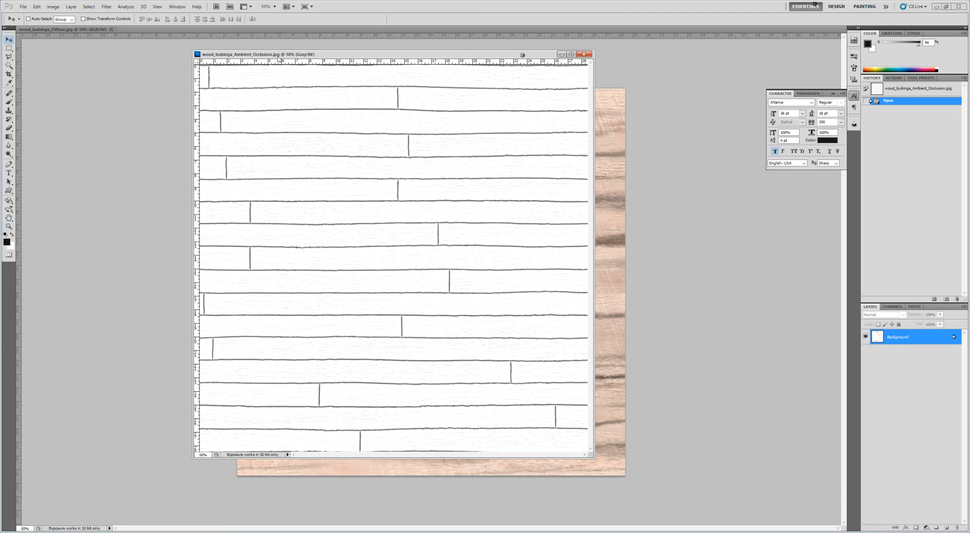
drag(347, 55, 148, 56)
drag(469, 186, 411, 75)
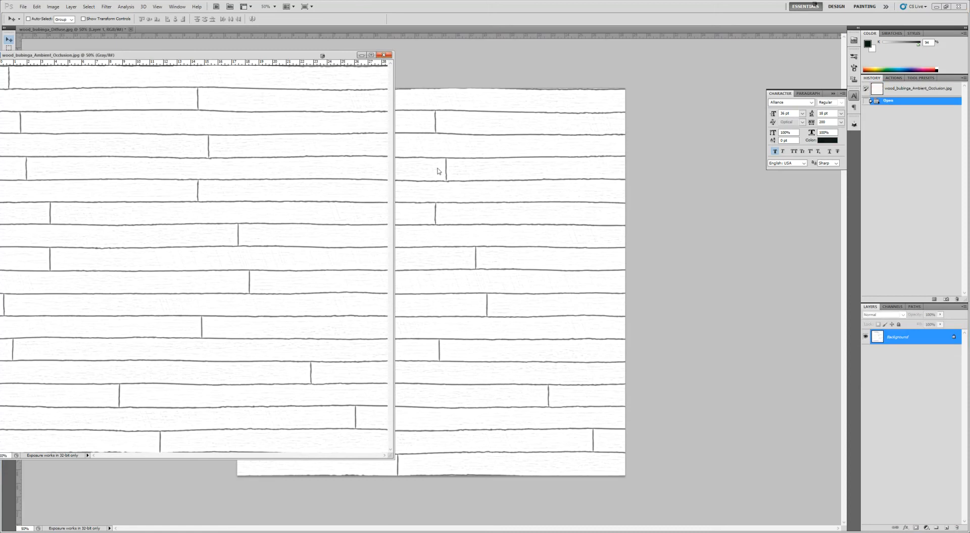
click(384, 56)
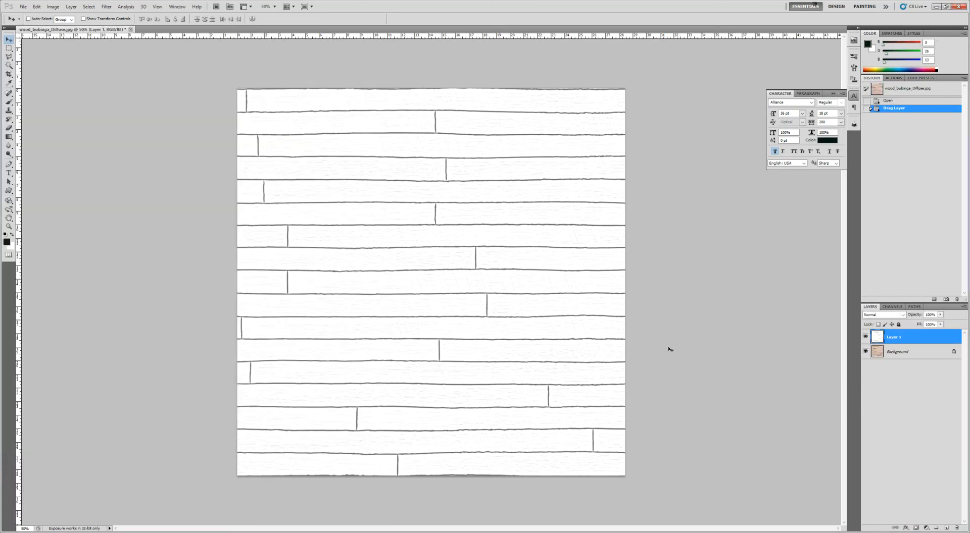
Step: Blend the ambient occlusion layer over the wood with Multiply at 80% opacity
click(903, 315)
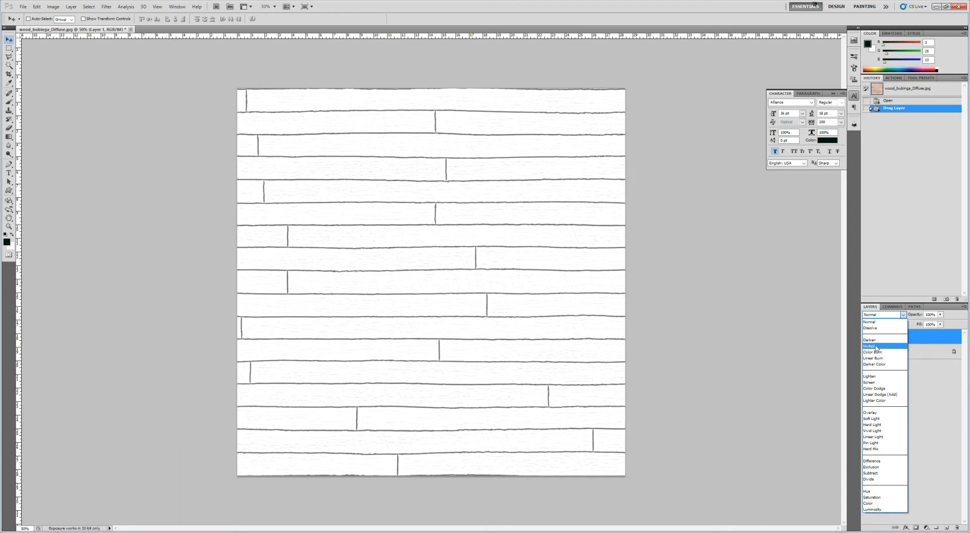
click(884, 346)
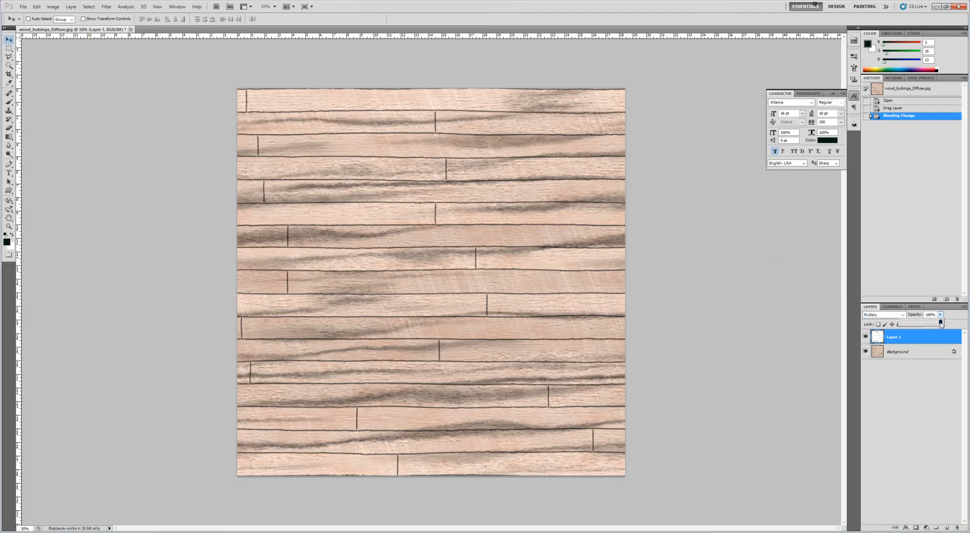
drag(931, 324, 933, 325)
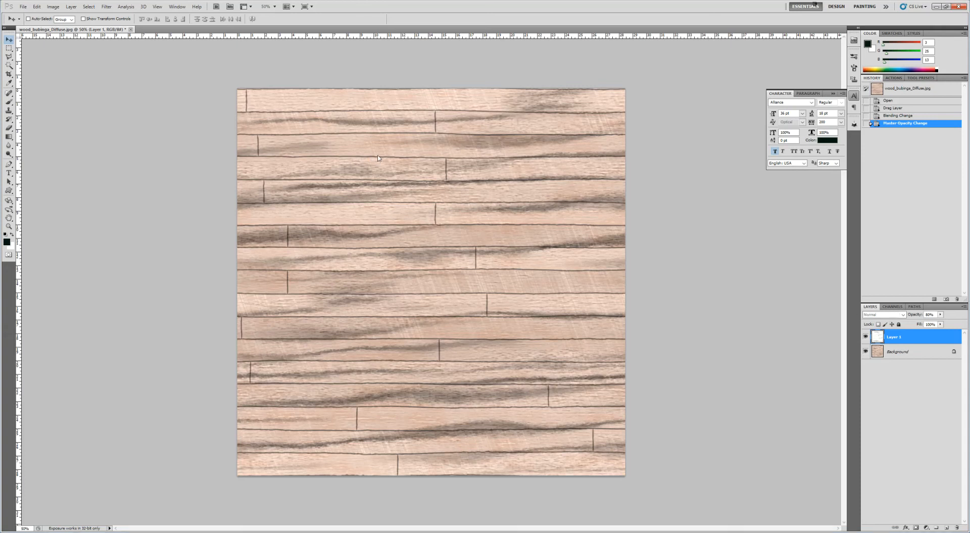
Step: Save a flattened version as the maximum-quality JPEG wood_bubinga_Diffuse_wAO.jpg and undo the flattening
key(ctrl+shift+e)
key(ctrl+shift+s)
click(499, 237)
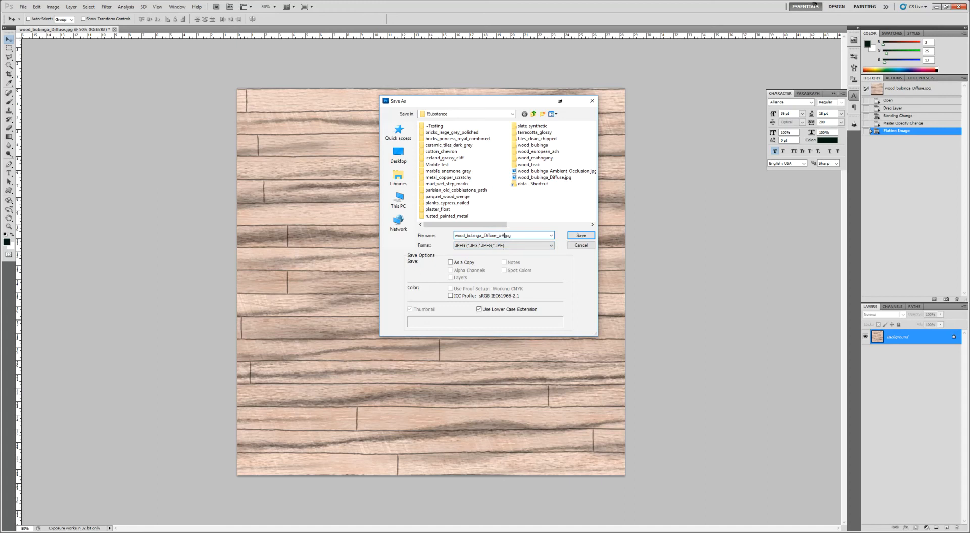
key(Return)
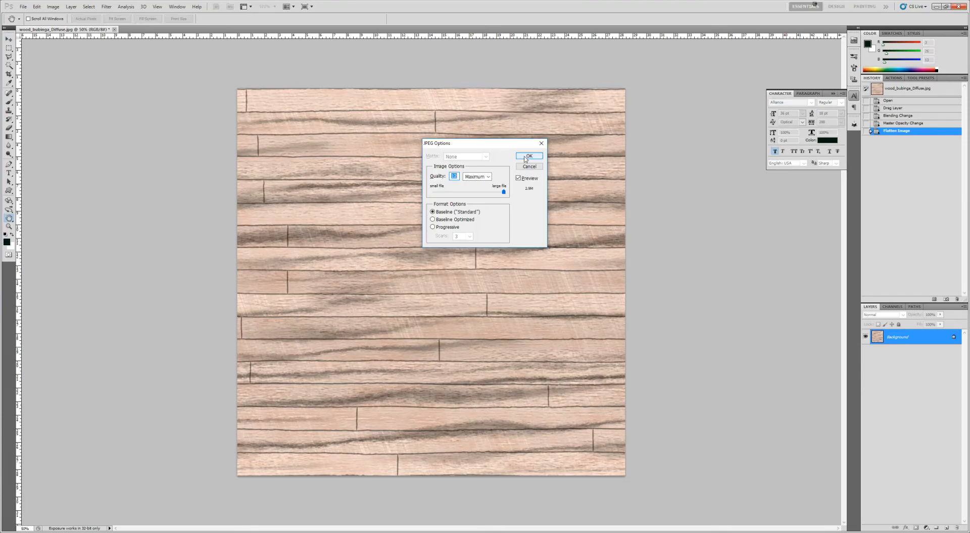
click(525, 157)
key(ctrl+z)
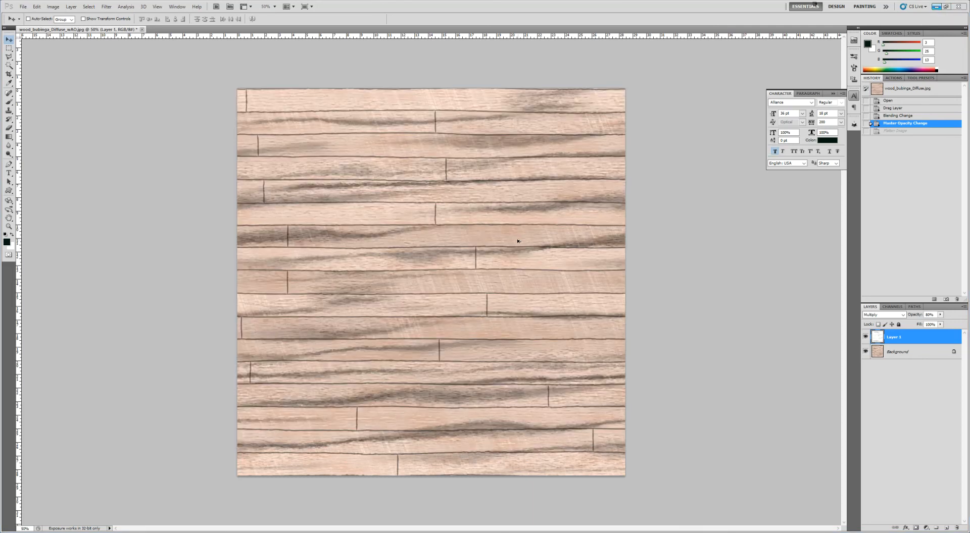
Step: Show the bitmap export options in Substance Player with only Ambient Occlusion selected, and return to Photoshop
key(alt+Tab)
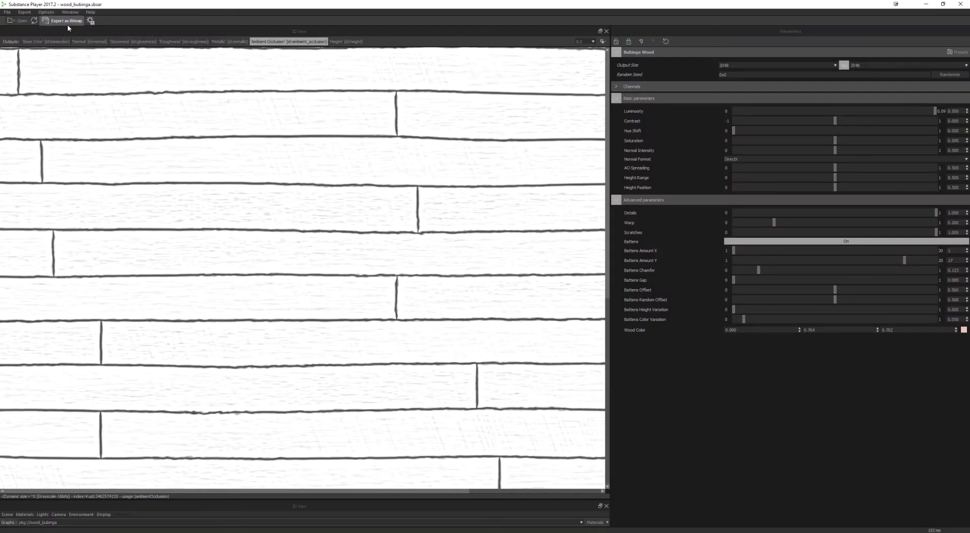
click(68, 23)
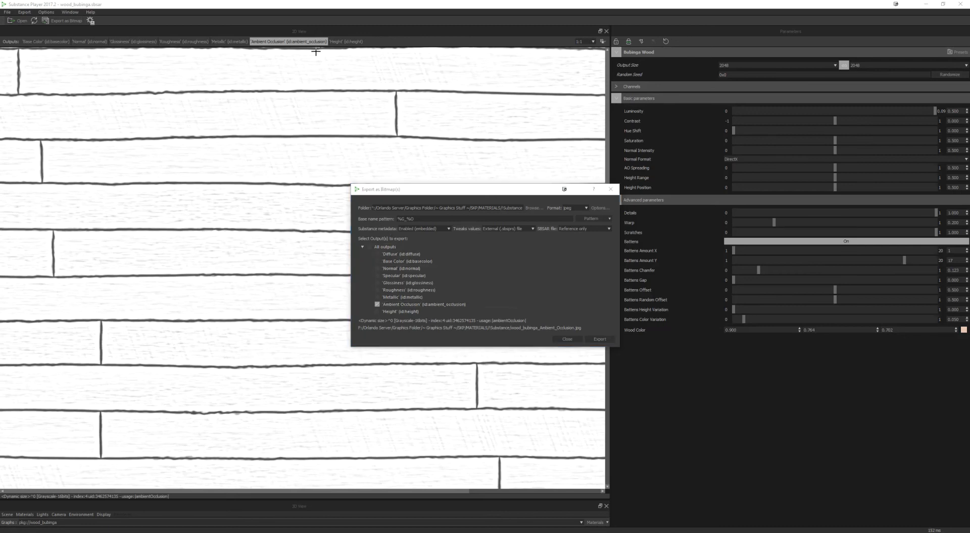
key(alt+Tab)
key(alt+Tab)
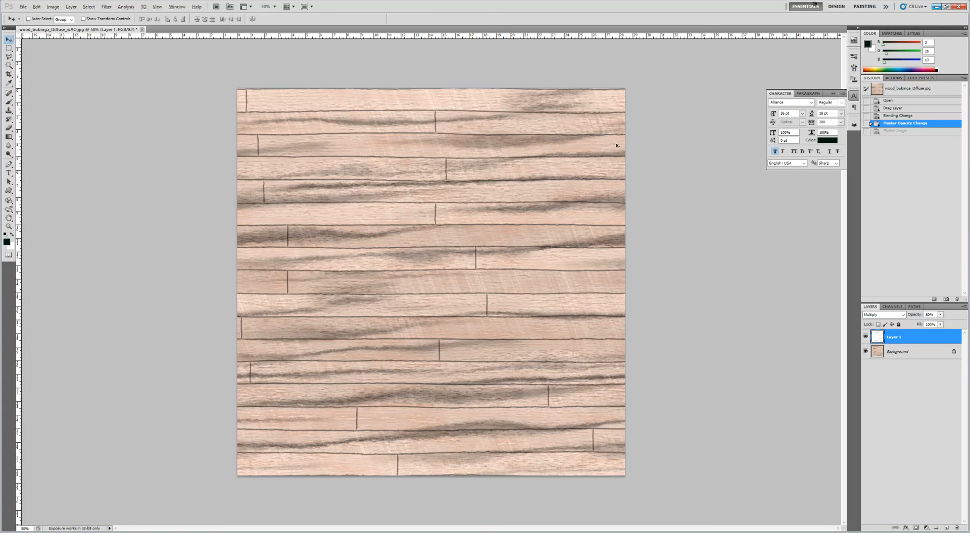
Step: Preview wood_bubinga_Diffuse.jpg from the !Substance folder and return to the folder
key(alt+Tab)
click(564, 148)
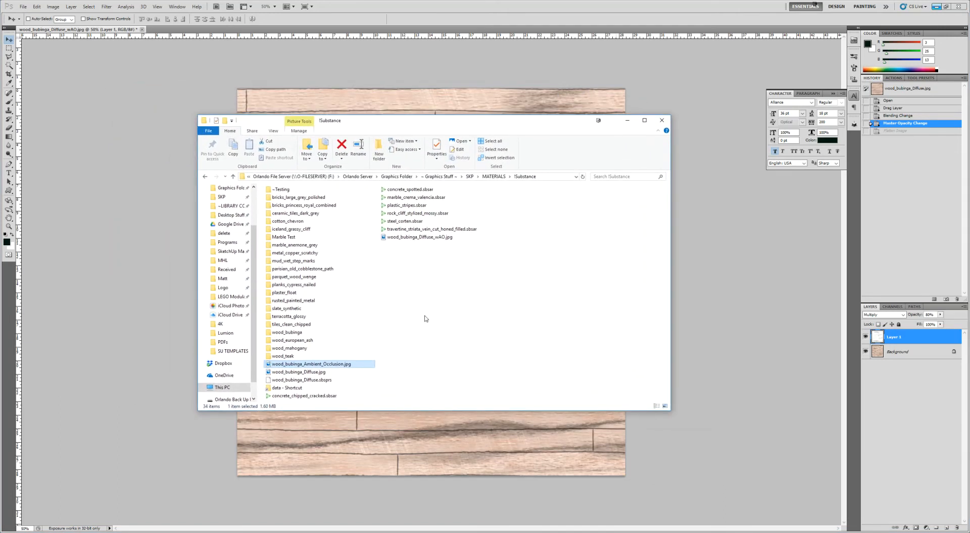
double_click(301, 372)
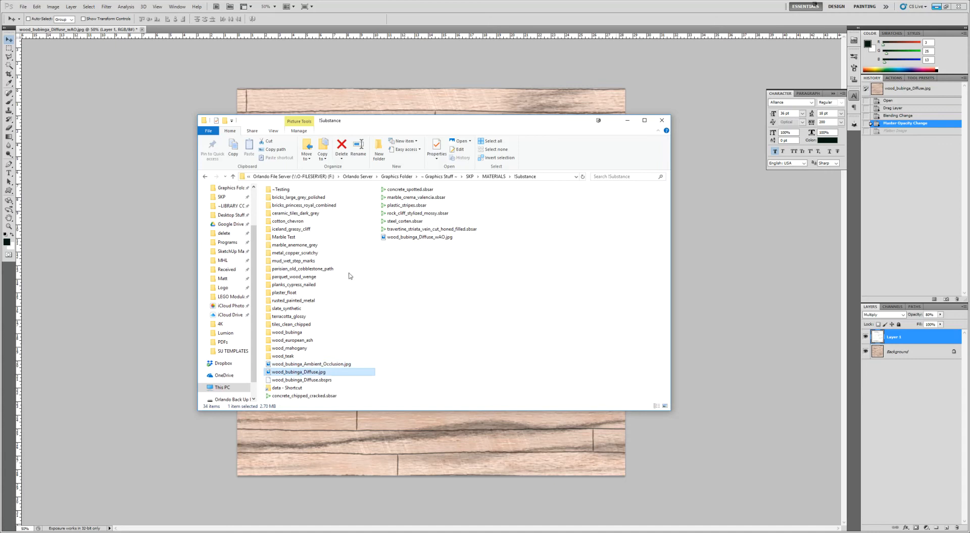
click(607, 251)
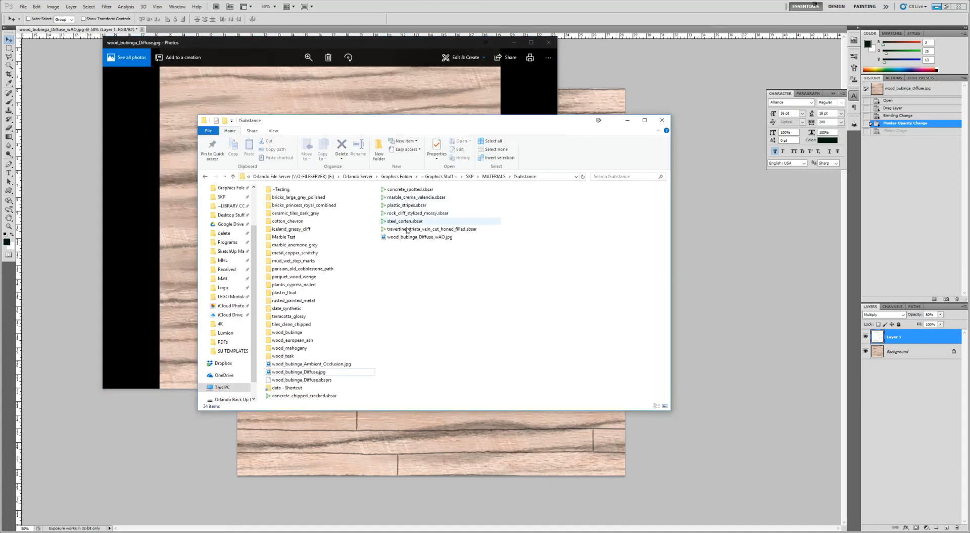
Step: Open the 4K folder inside the v2 folder of wood_bubinga
double_click(300, 336)
double_click(289, 200)
double_click(286, 197)
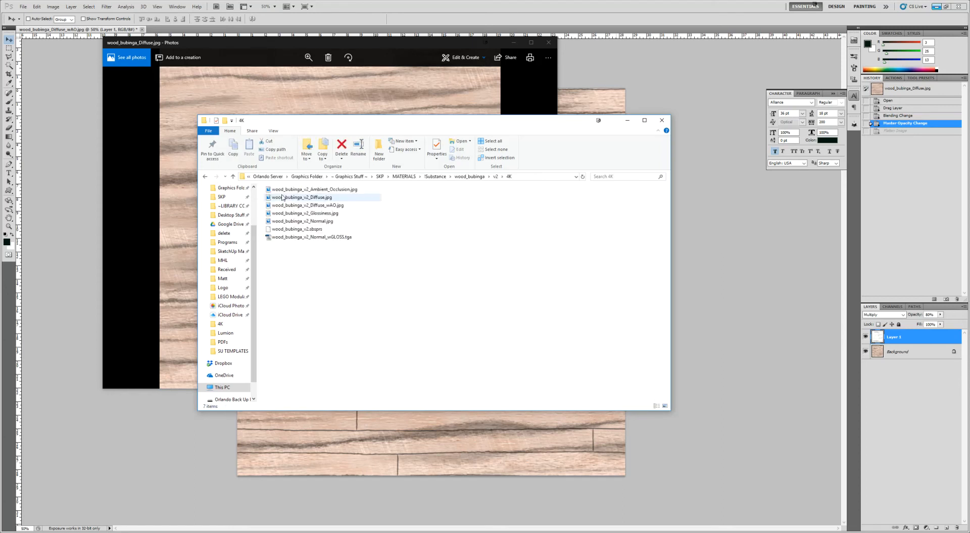
Step: Preview wood_bubinga_v2_Diffuse.jpg beside the lighter diffuse image and return to the 4K folder
drag(361, 127, 574, 150)
double_click(526, 221)
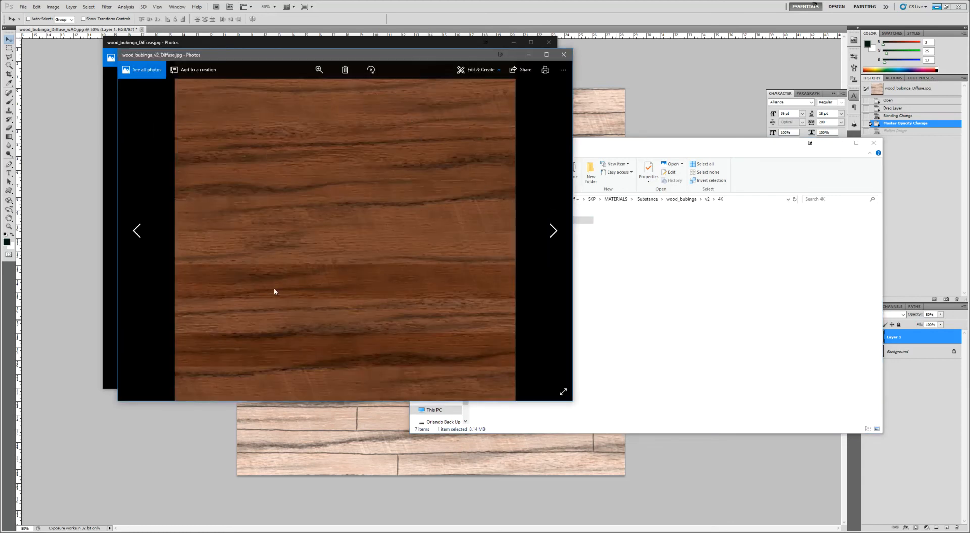
drag(402, 57, 569, 155)
click(815, 265)
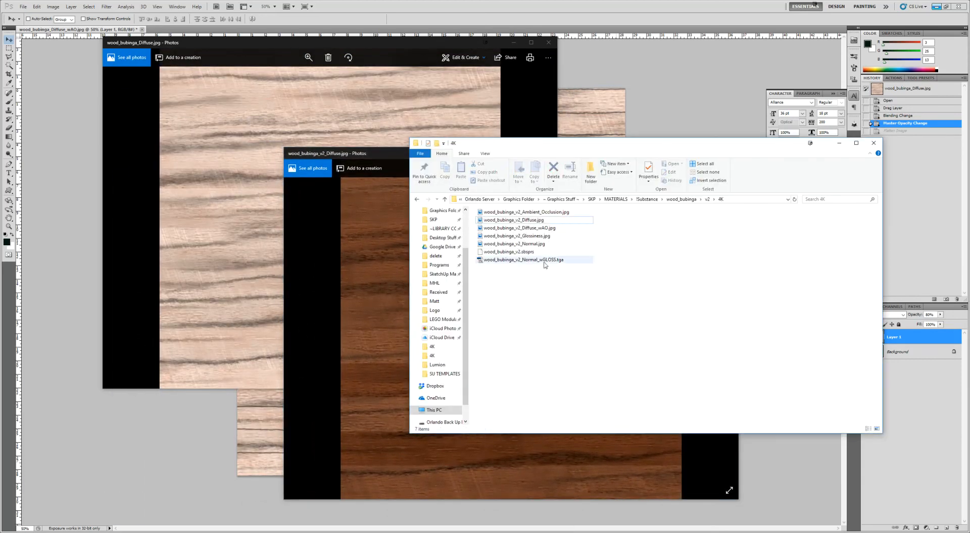
Step: View wood_bubinga_v2_Normal_wGLOSS.tga in Photoshop, close it and switch to Lumion
double_click(516, 263)
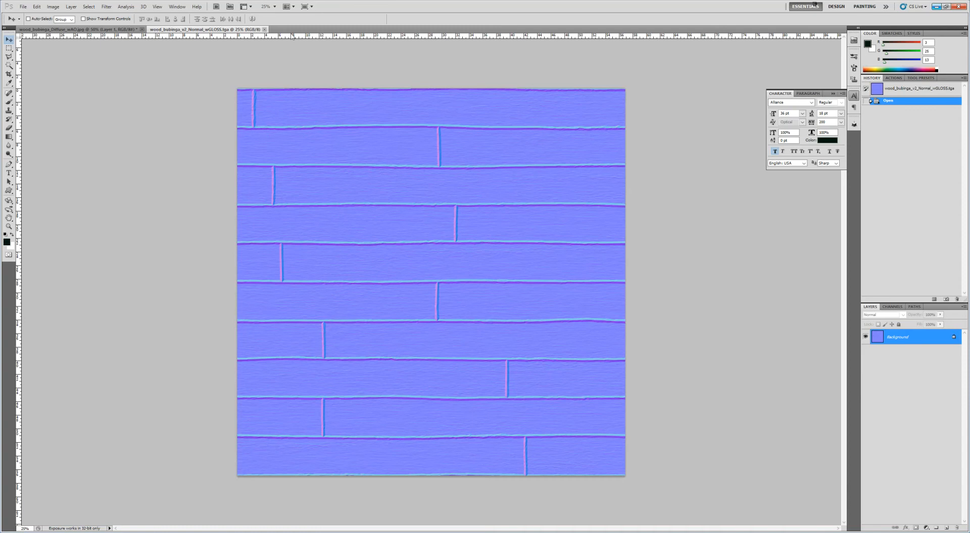
click(264, 30)
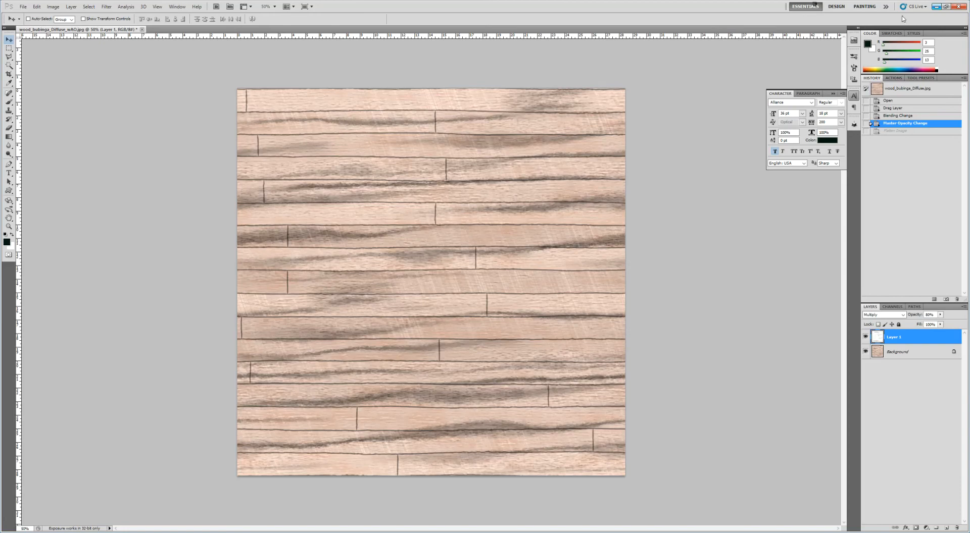
click(935, 7)
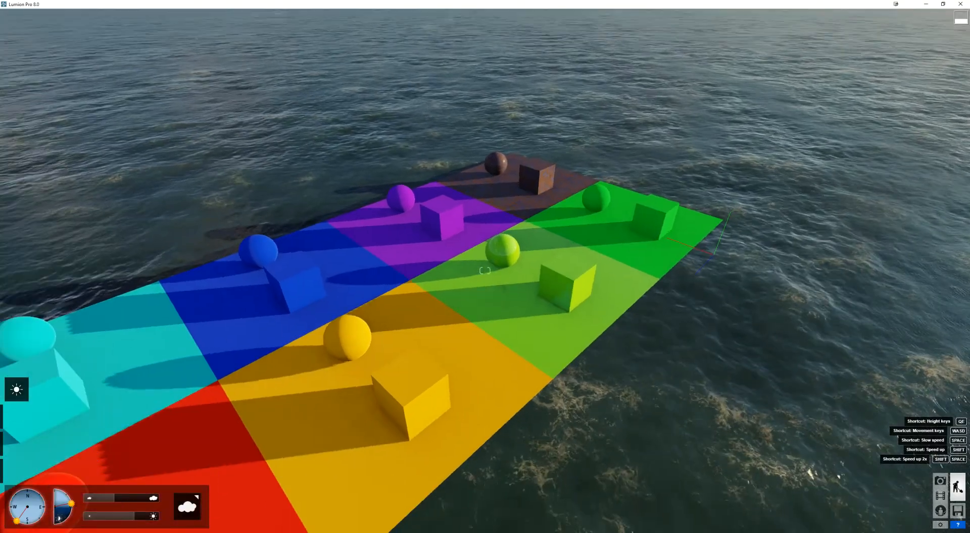
Step: Open the yellow-orange surface's material of the color testing model for editing in the Material Editor
right_drag(505, 273, 464, 308)
key(s)
key(w)
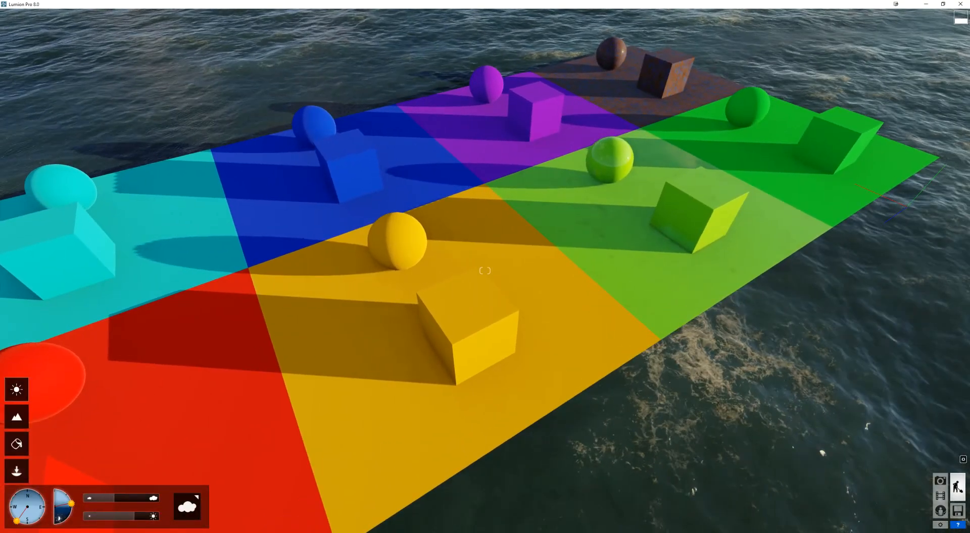
click(17, 444)
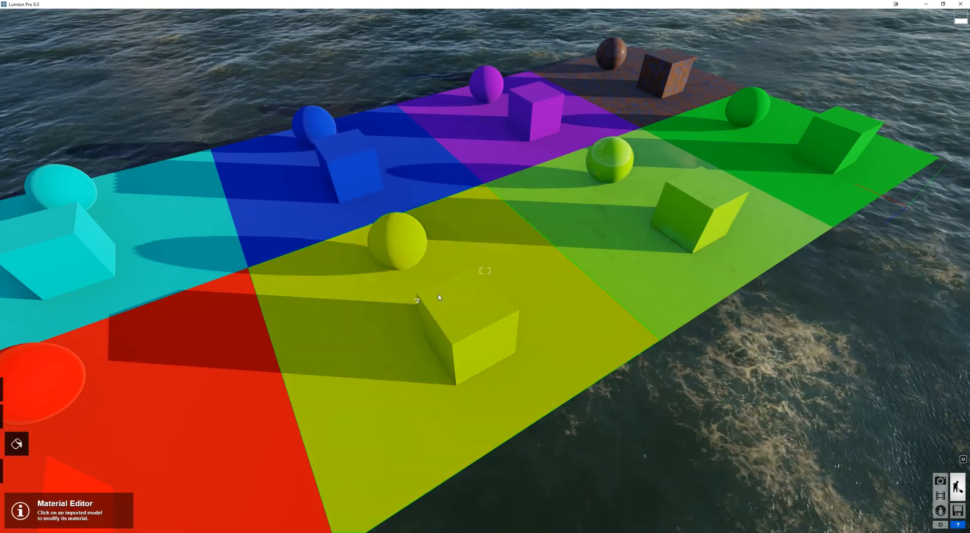
click(441, 297)
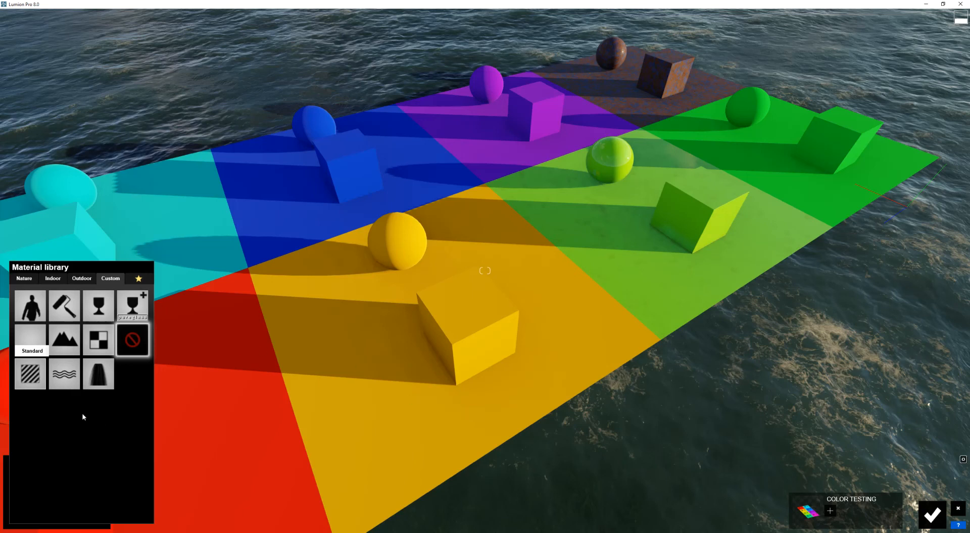
Step: Assign a Standard material to the yellow-orange surface and load wood_bubinga_Diffuse_wAO.jpg from the !Substance folder as its color map
click(30, 373)
click(70, 336)
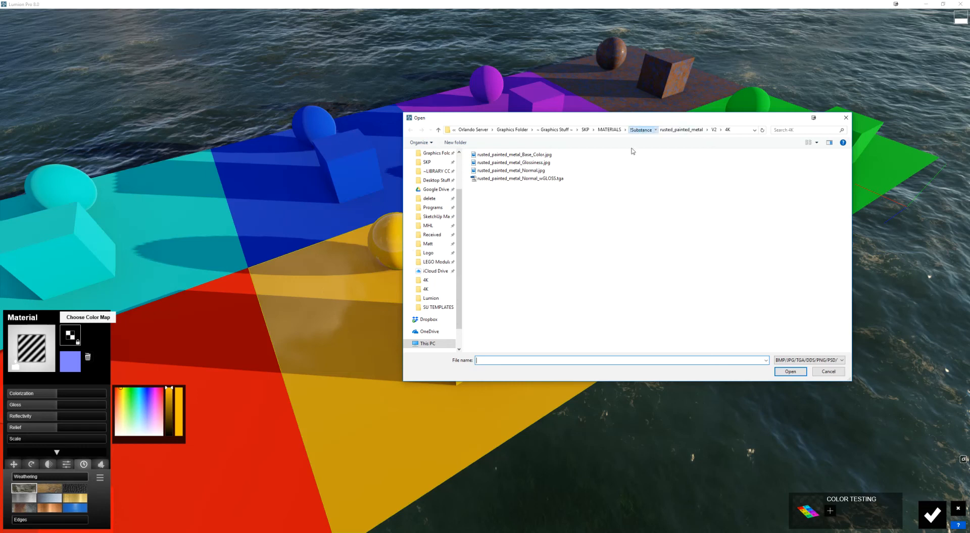
click(641, 130)
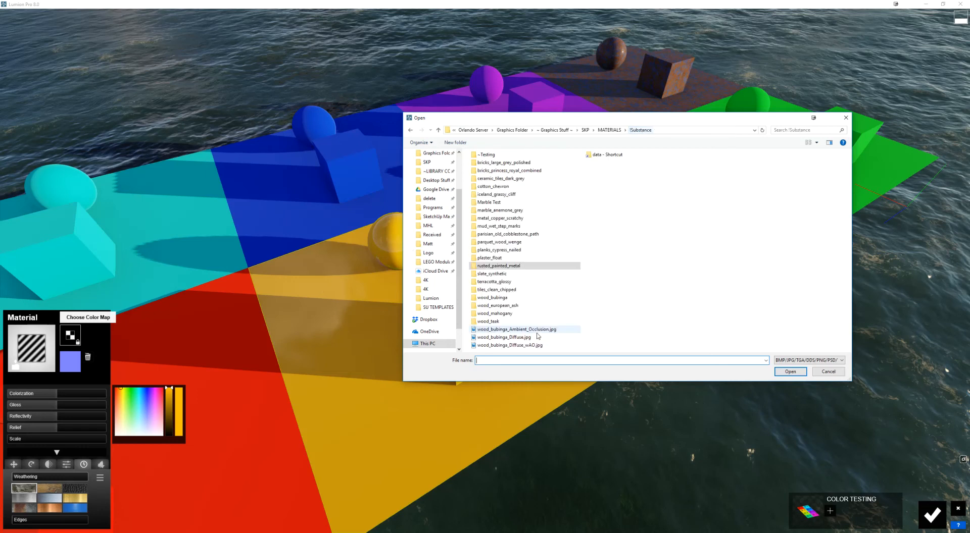
double_click(502, 346)
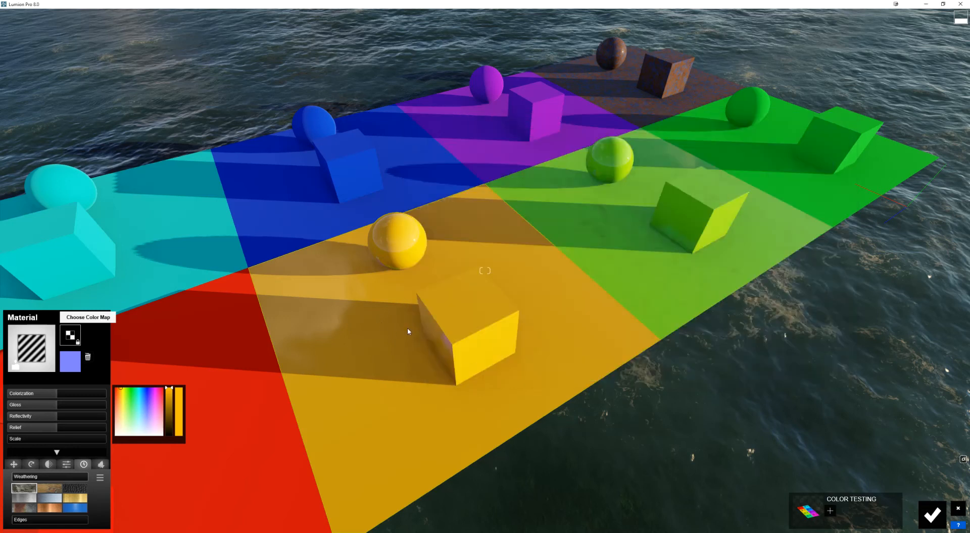
Step: Reduce the wood material's Colorization to its minimum
right_drag(474, 295, 459, 293)
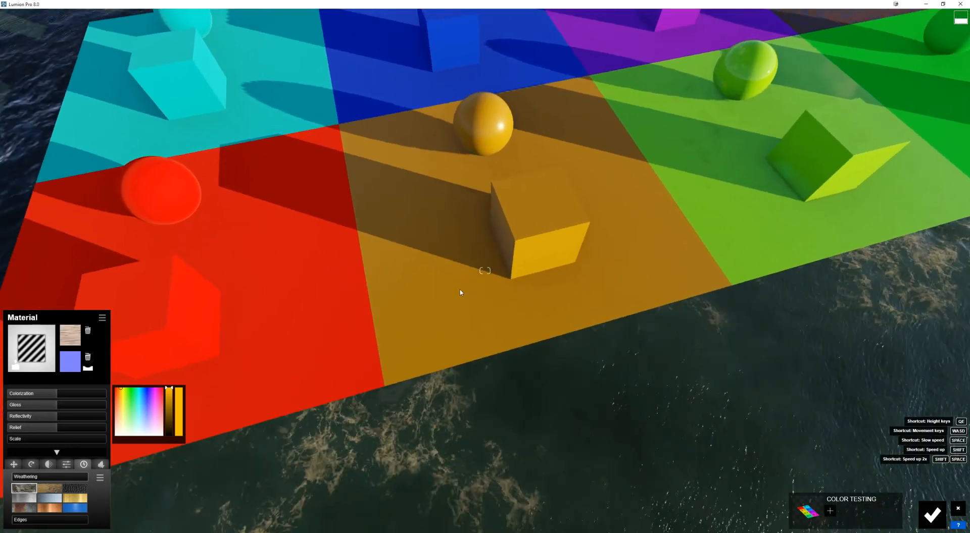
scroll(460, 293, up, 5)
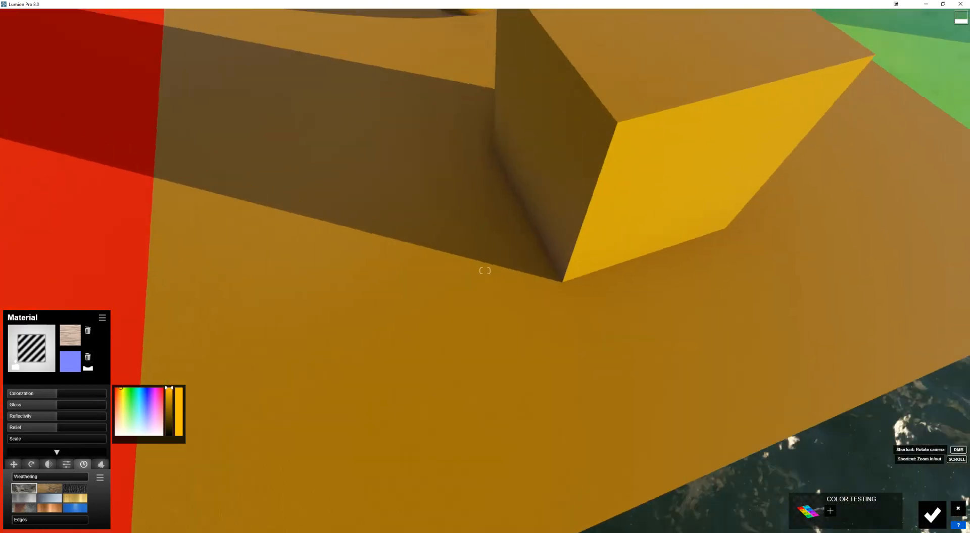
scroll(484, 271, down, 5)
right_drag(485, 271, 467, 276)
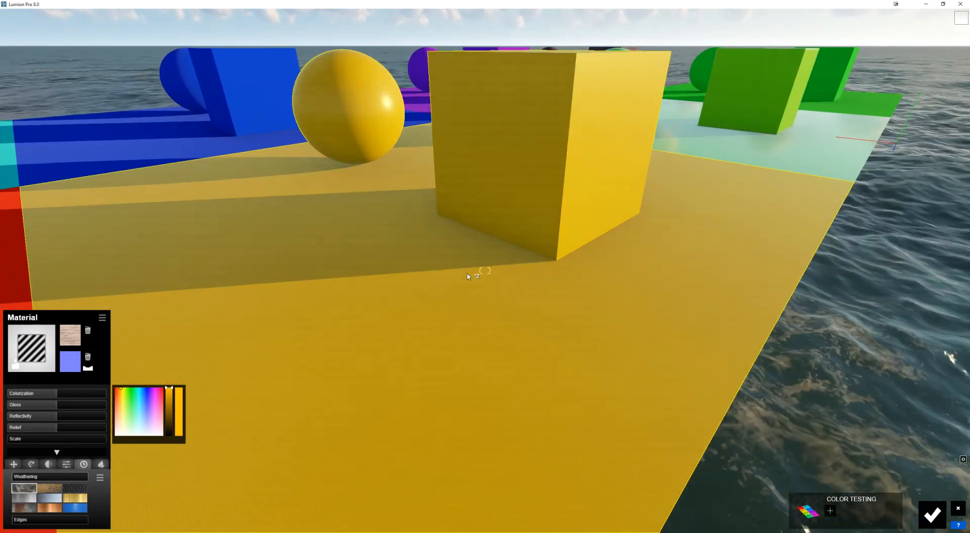
right_drag(468, 277, 460, 284)
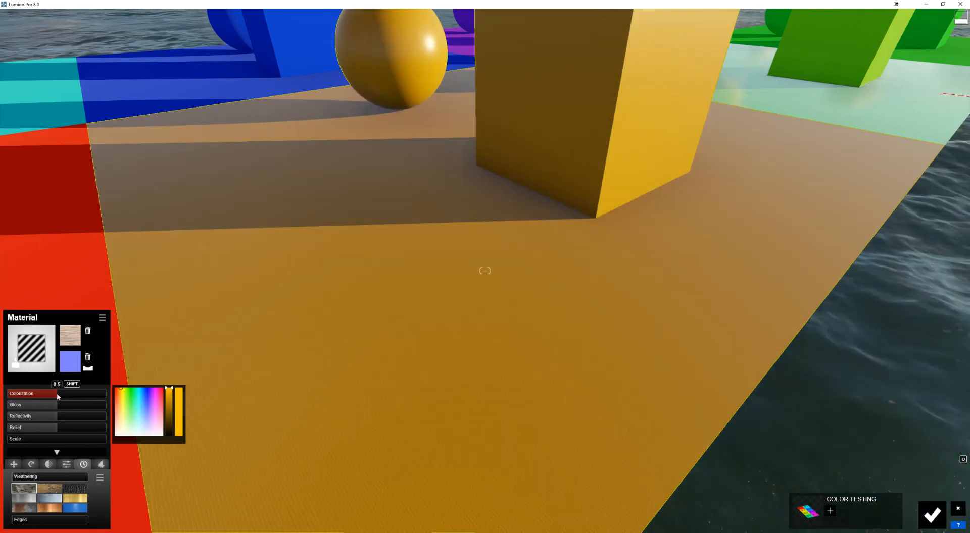
drag(58, 397, 5, 397)
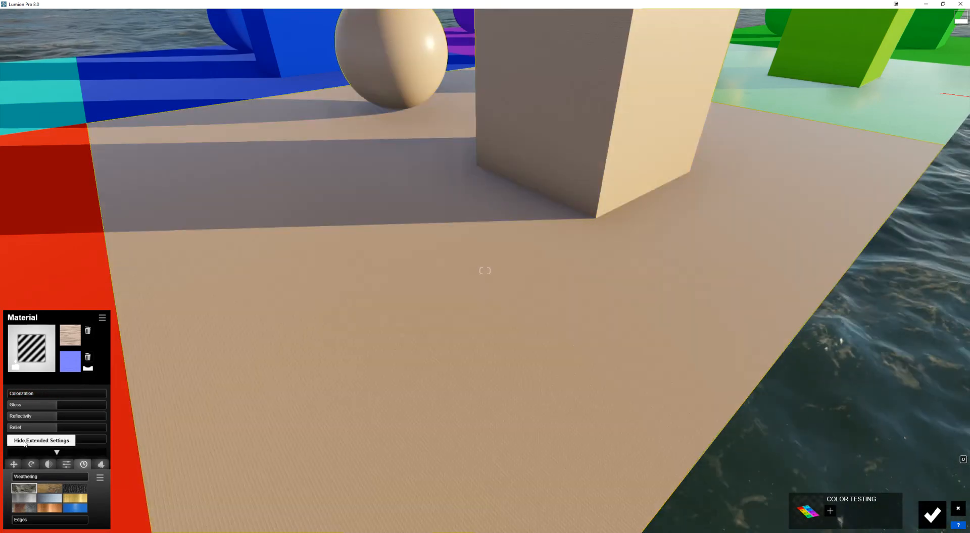
Step: Increase the wood material's Scale so individual planks show on the floor, cube and sphere
click(16, 440)
drag(26, 442, 36, 443)
right_drag(570, 263, 547, 307)
key(s)
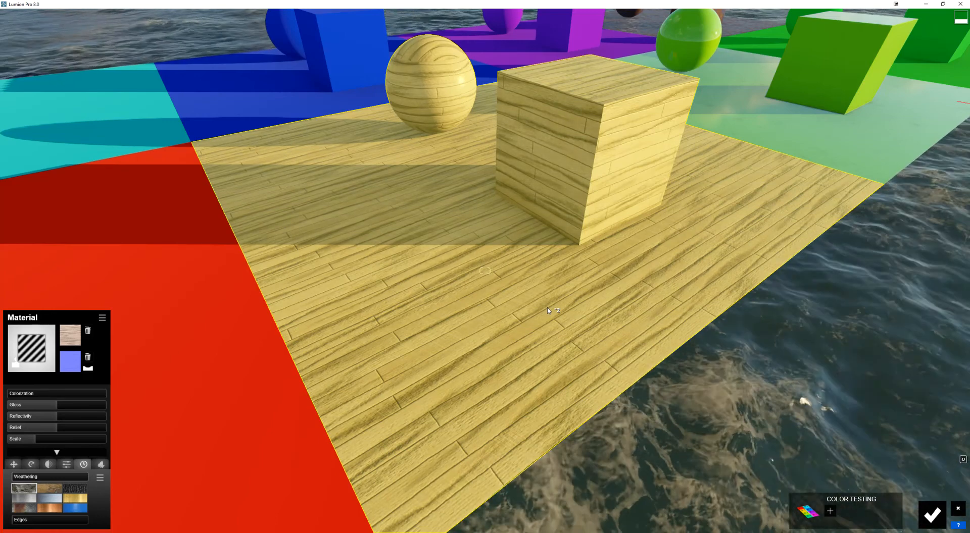
right_drag(548, 311, 575, 285)
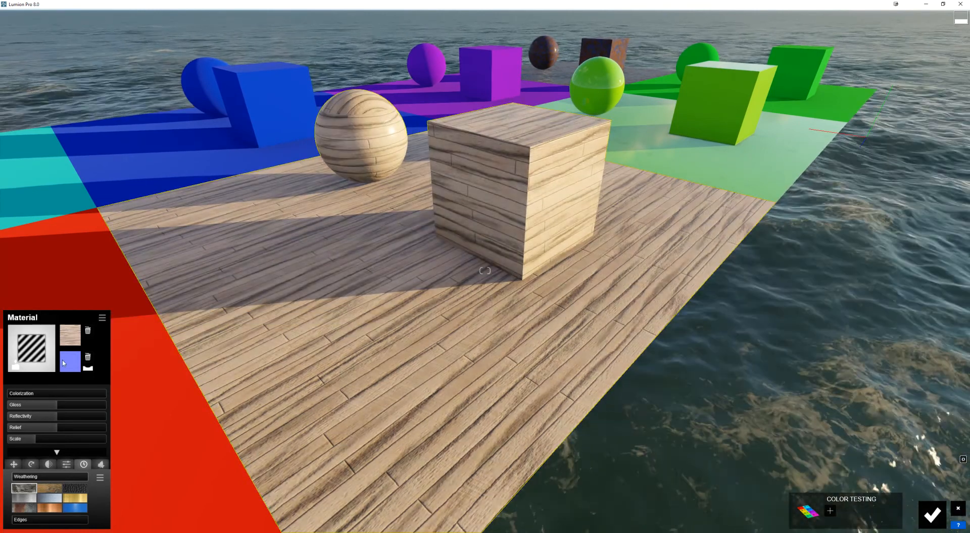
Step: Load wood_bubinga_v2_Normal_wGLOSS.tga from the wood_bubinga v2 4K folder as the material's normal map
click(69, 362)
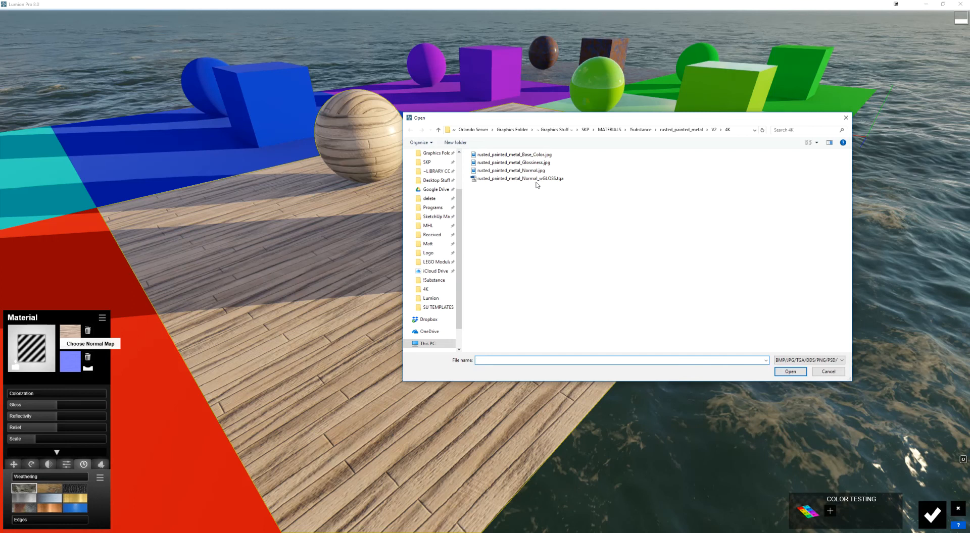
click(641, 130)
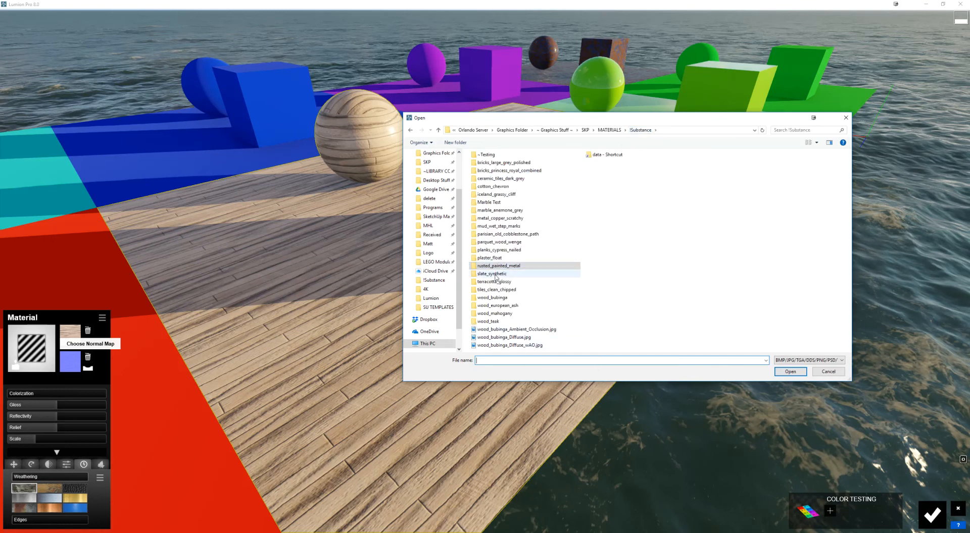
double_click(492, 298)
double_click(480, 162)
double_click(474, 164)
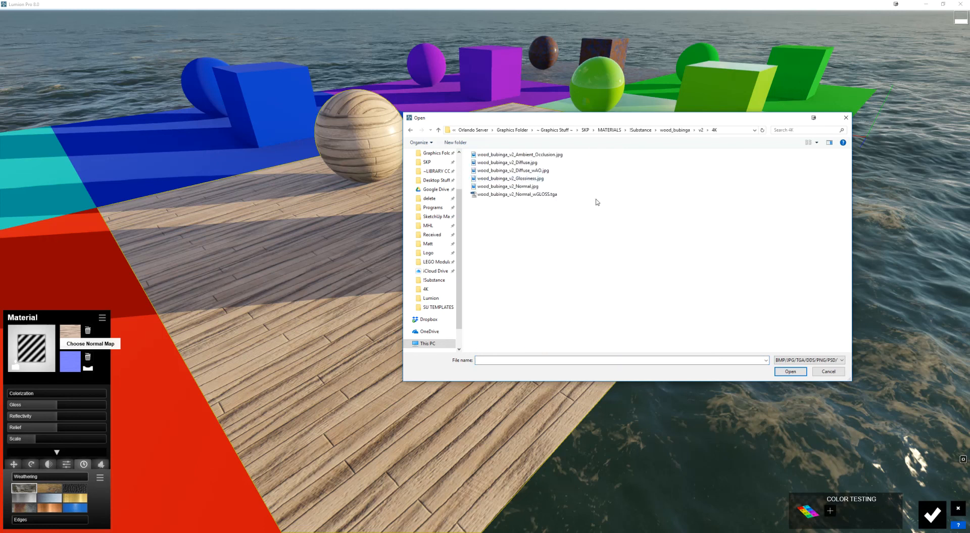
double_click(556, 197)
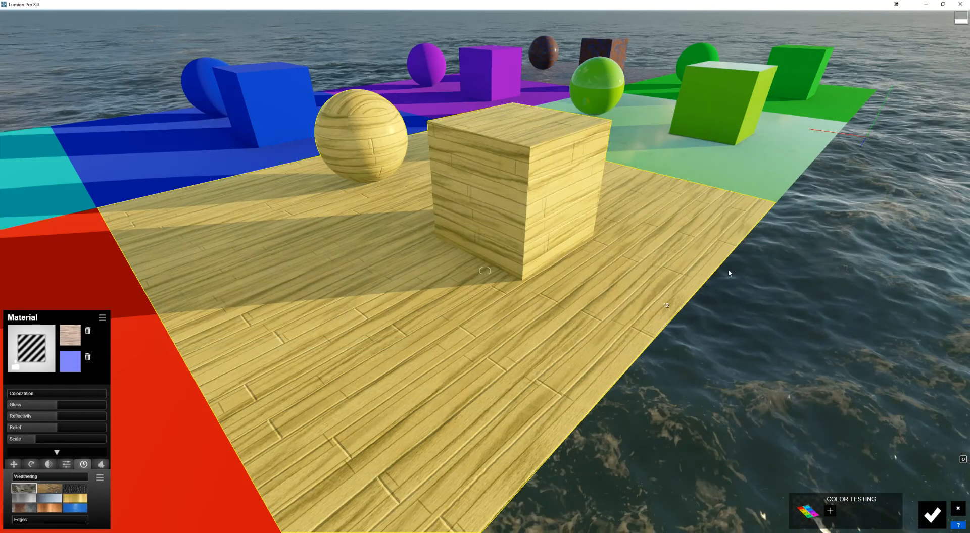
Step: Examine the plank relief and reflections from several angles and fine-tune the wood texture's Scale slightly smaller
key(o)
right_drag(730, 275, 783, 230)
right_drag(484, 271, 513, 256)
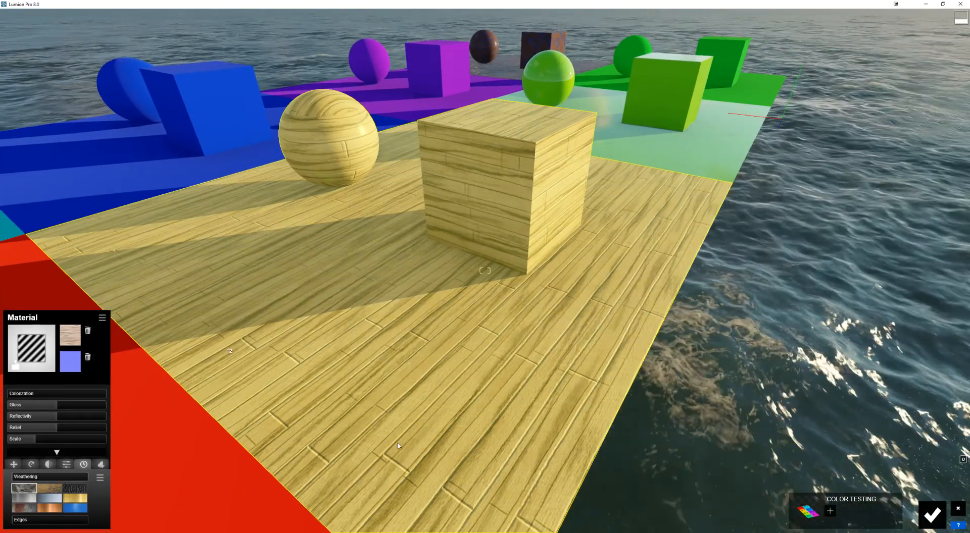
key(o)
right_drag(422, 441, 433, 409)
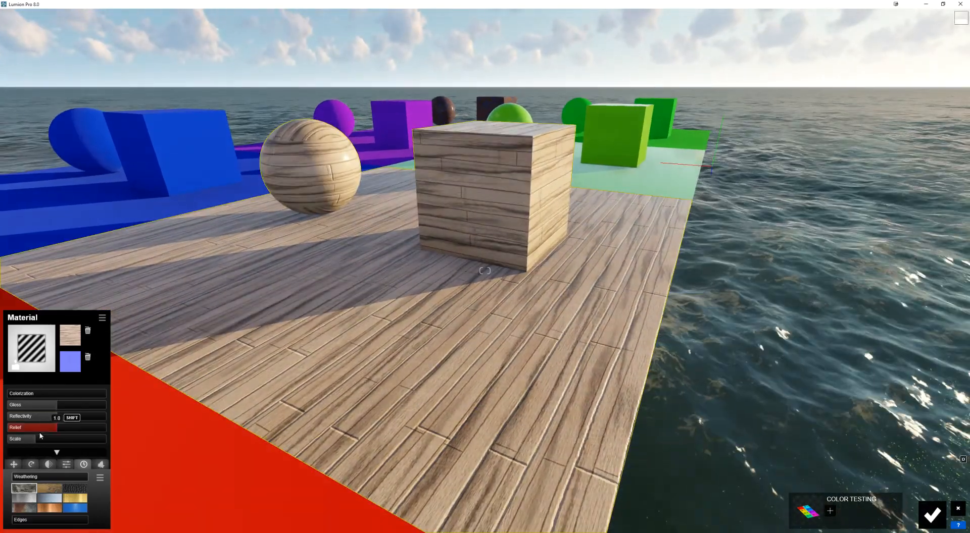
click(39, 439)
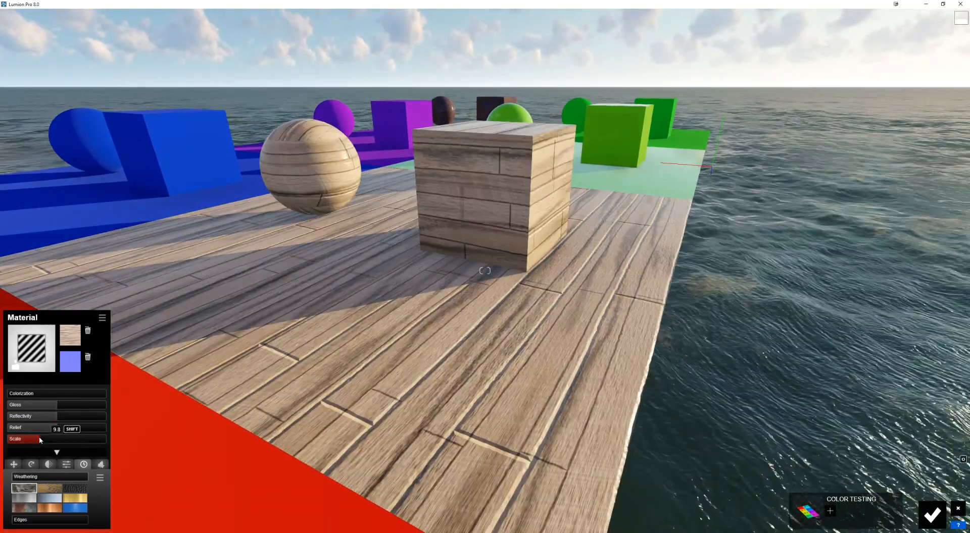
drag(38, 436, 34, 438)
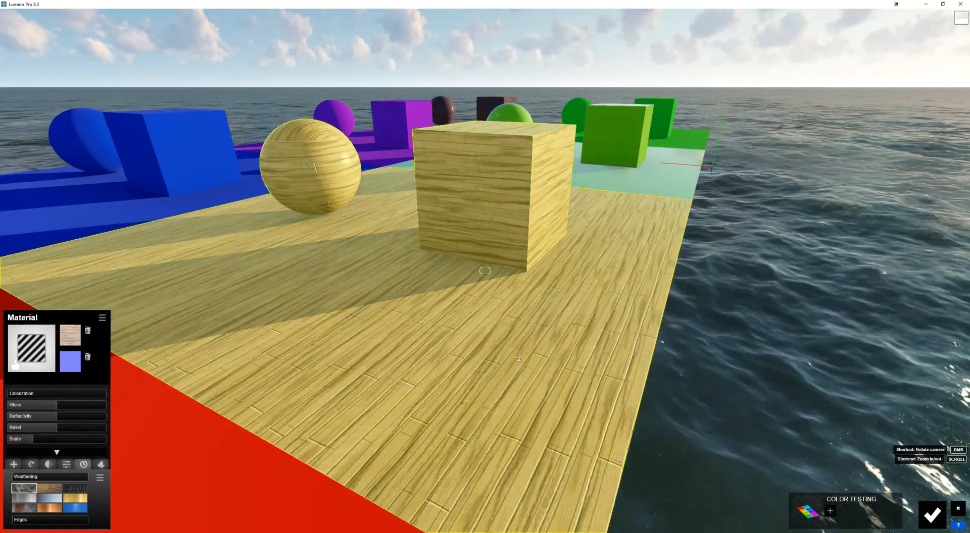
right_drag(516, 358, 461, 351)
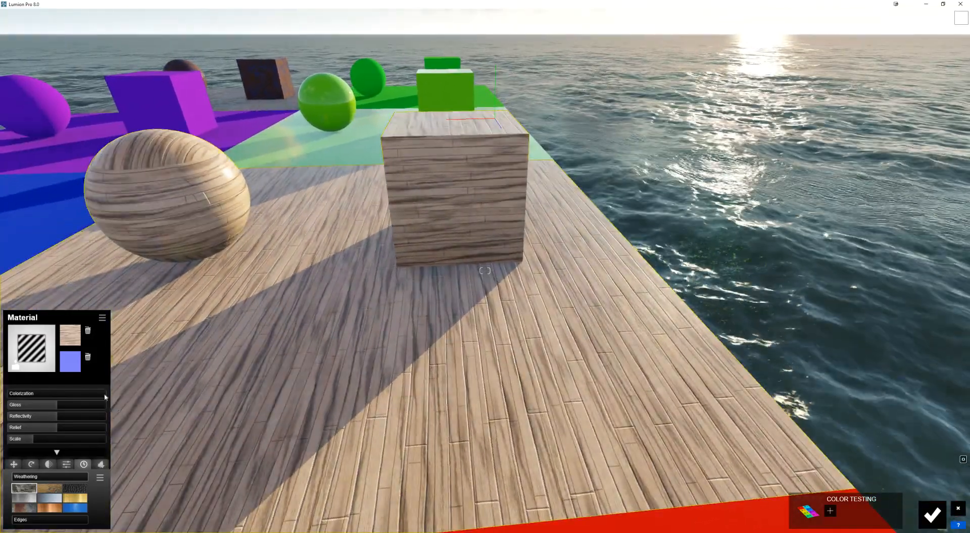
Step: Reapply the Standard material with wood_bubinga_Diffuse_wAO.jpg as color map and wood_bubinga_v2_Normal_wGLOSS.tga as normal map
click(40, 361)
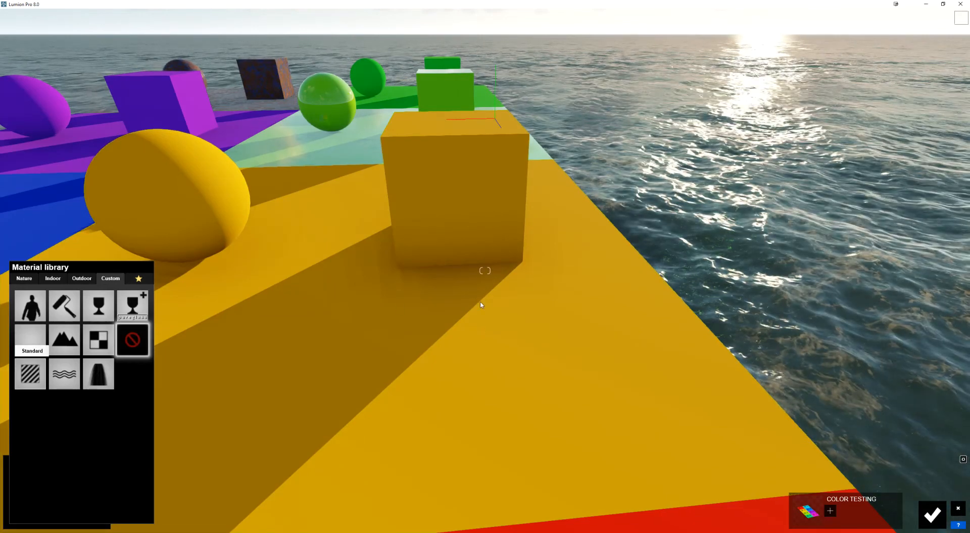
click(38, 380)
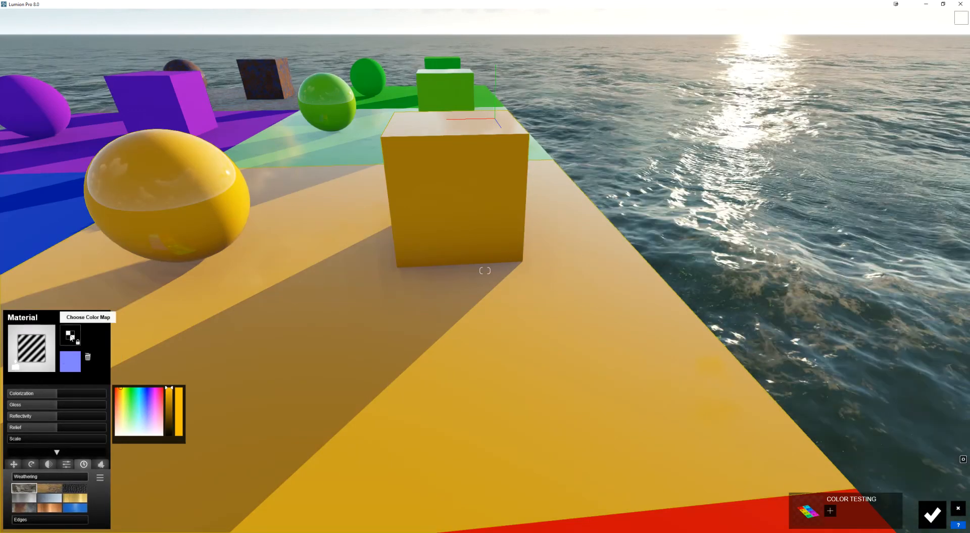
click(70, 335)
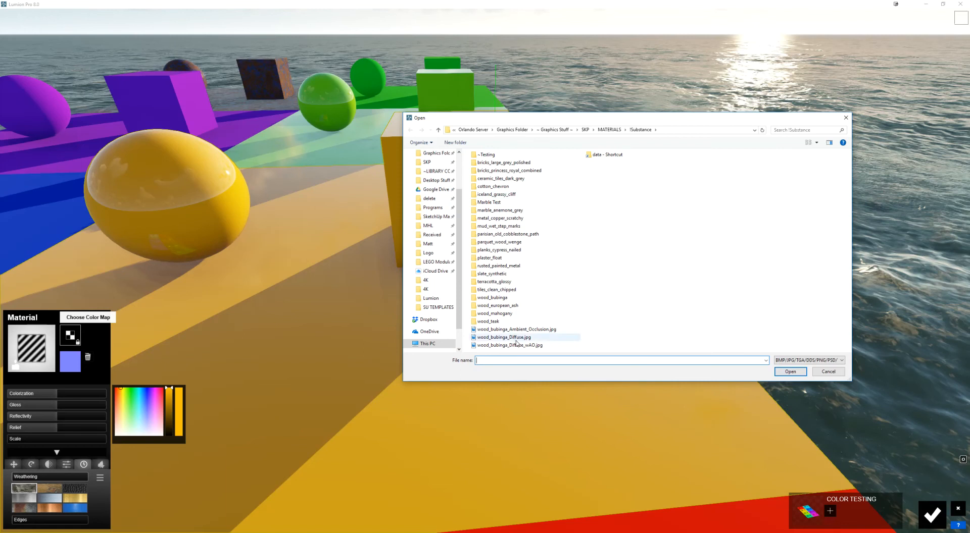
double_click(515, 346)
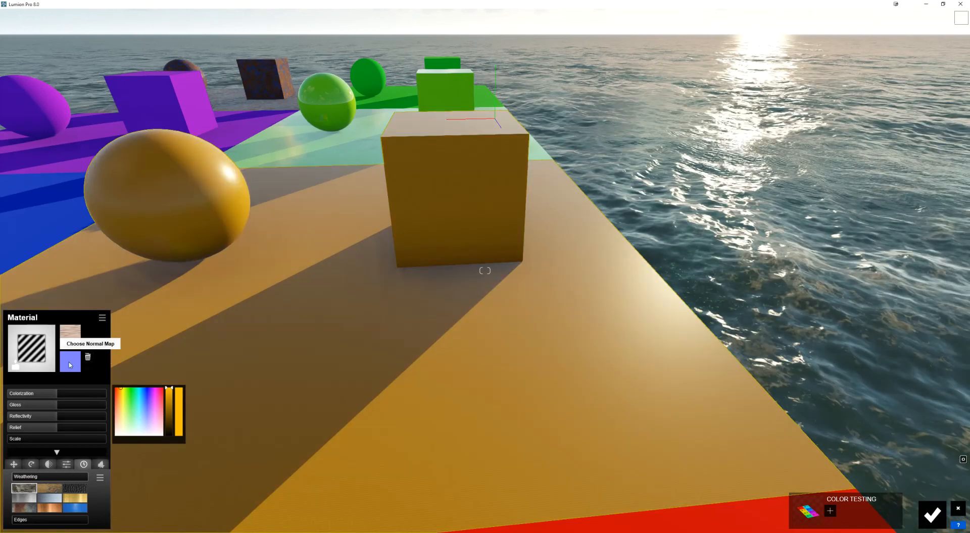
click(69, 363)
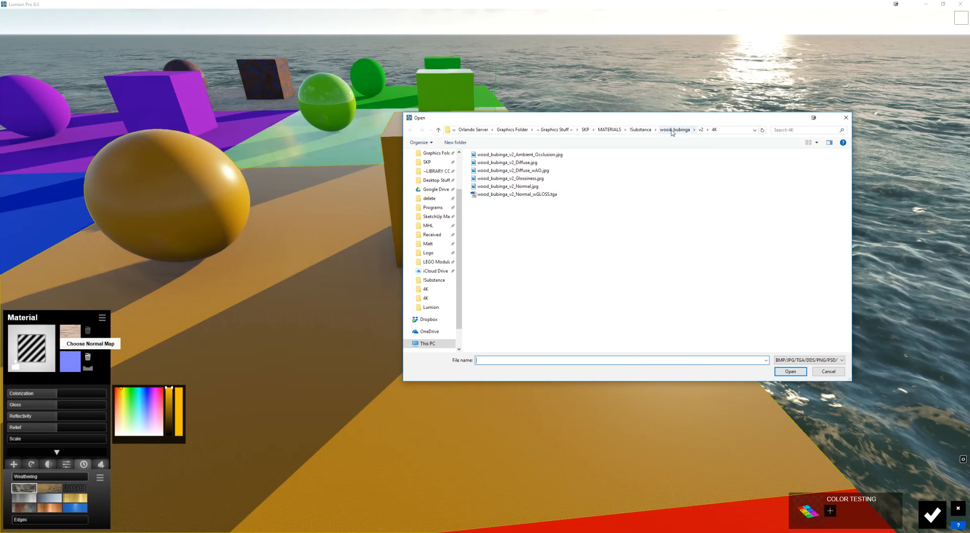
double_click(488, 196)
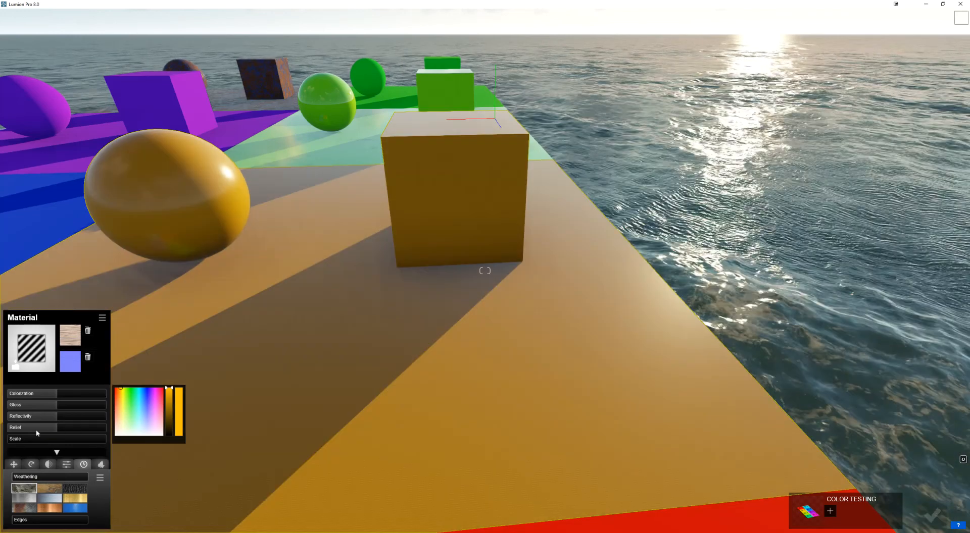
Step: Reduce the reapplied material's Colorization to its minimum and increase its Scale to show the planks
drag(50, 393, 6, 394)
drag(30, 443, 38, 441)
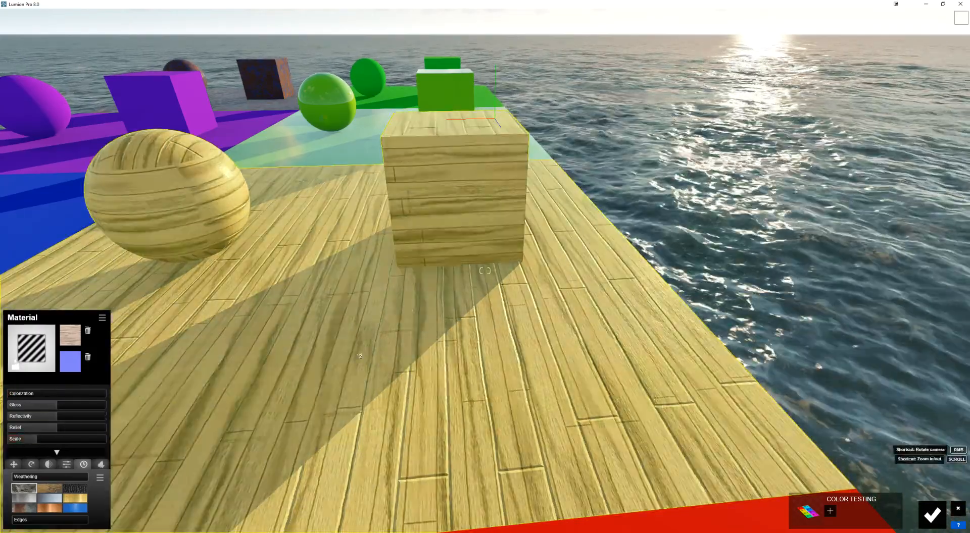
Step: Examine the plank grooves and sunlight reflections on the wood floor and cube up close from a low angle
key(s)
right_drag(359, 357, 454, 328)
key(d)
key(w)
key(a)
right_drag(485, 271, 518, 263)
key(s)
right_drag(485, 303, 462, 275)
key(w)
key(s)
key(w)
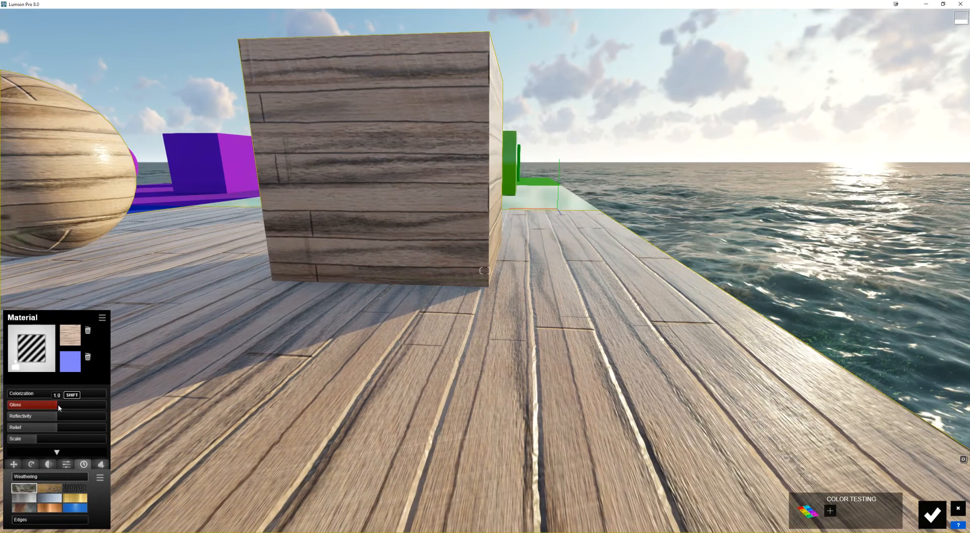
Step: Lower the wood material's Reflectivity, raise its Relief, and add slight Weathering with the wood style plus a small amount of Edges smoothing
drag(59, 406, 35, 421)
drag(49, 429, 77, 437)
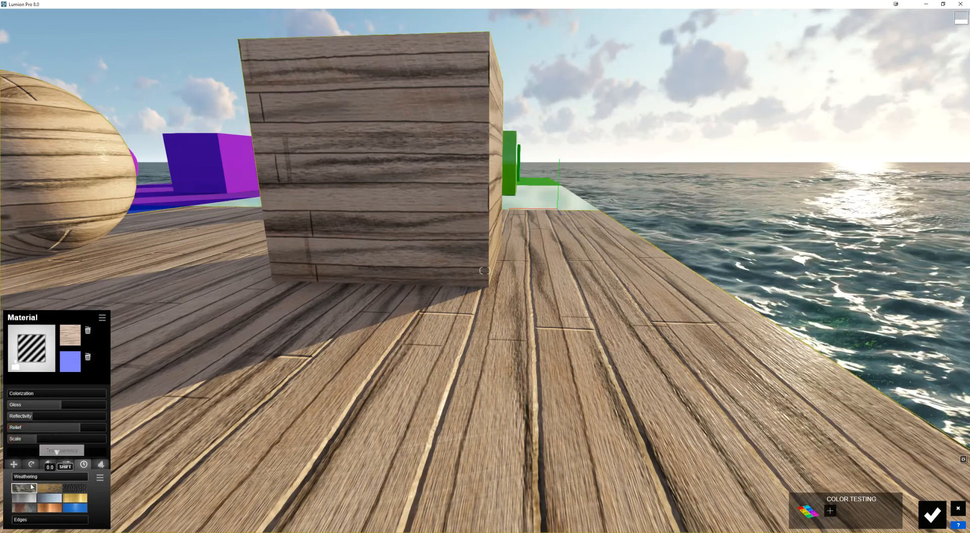
drag(24, 480, 45, 483)
drag(18, 524, 27, 523)
Step: Save the material edits and store a raised, angled view of the wood floor and cube in the first empty photo slot
key(d)
right_drag(573, 324, 495, 378)
key(s)
key(w)
key(s)
right_drag(584, 279, 541, 279)
key(e)
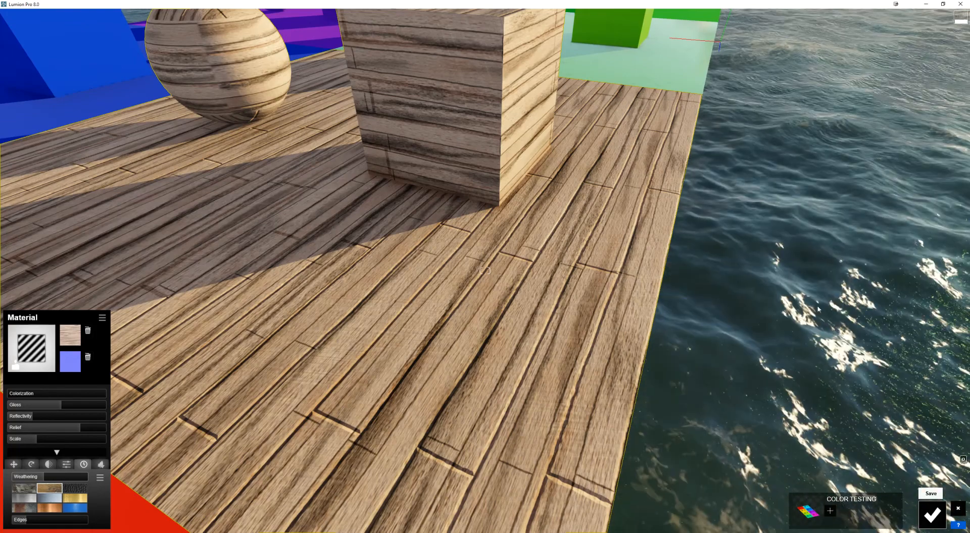
click(932, 515)
click(940, 481)
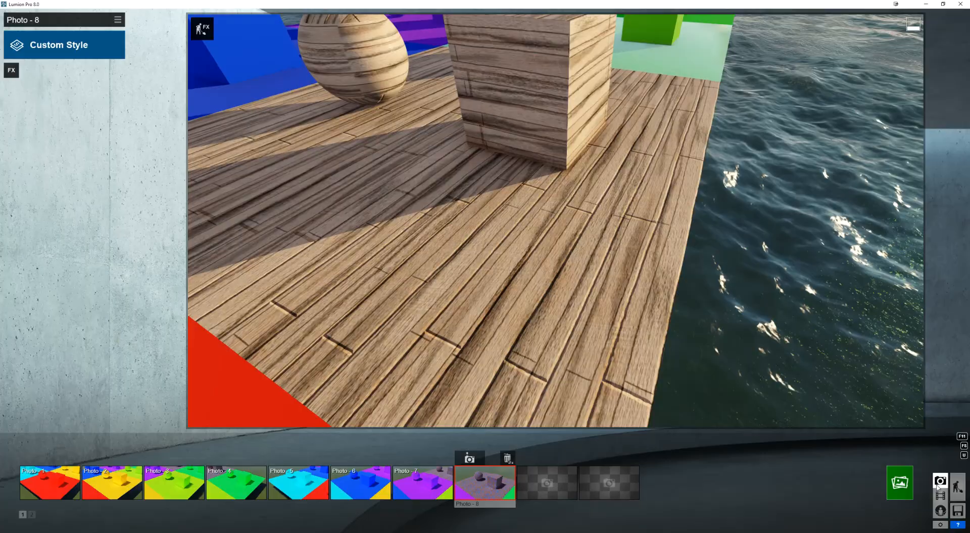
click(541, 483)
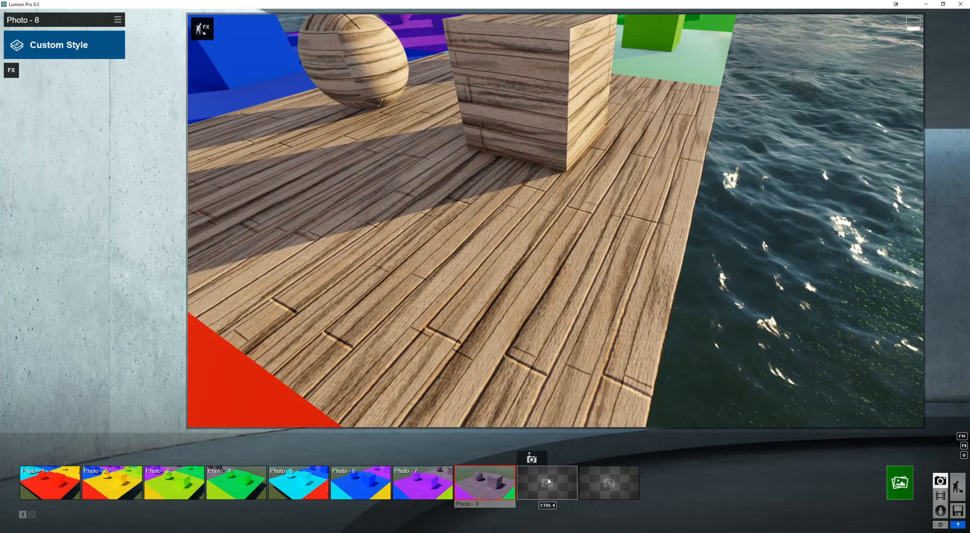
click(532, 458)
Step: Render the current shot at Desktop size, 1920x1080, and save it as 1.jpg in the delete folder
click(900, 484)
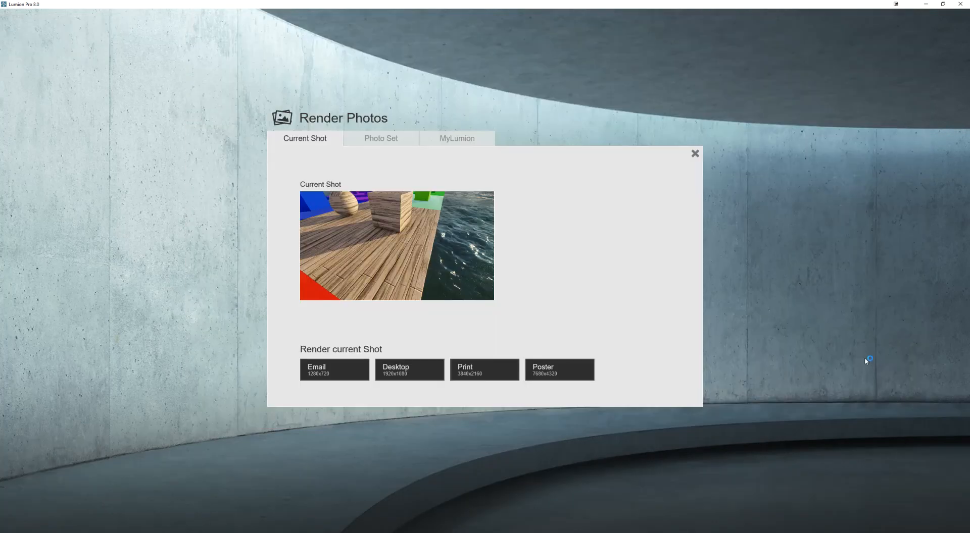
click(399, 377)
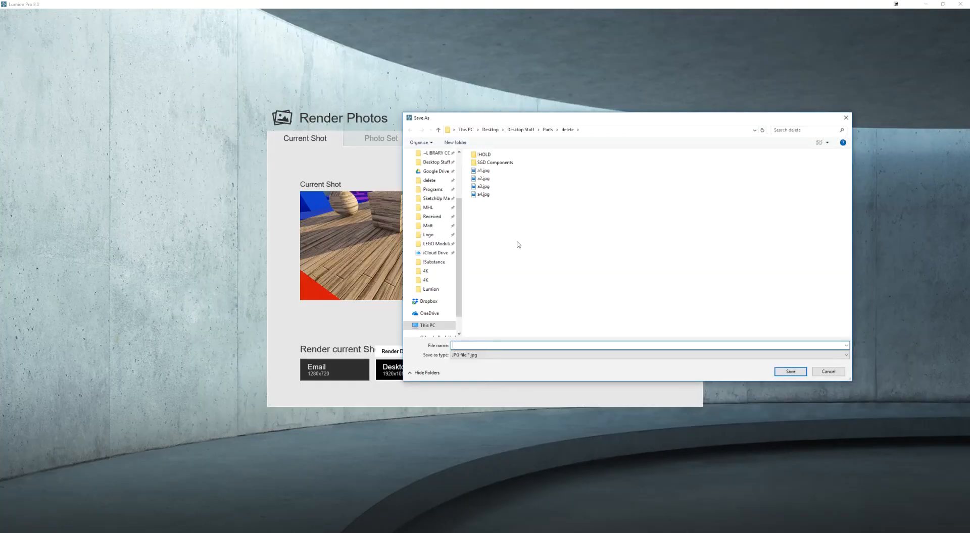
text(a5)
key(Return)
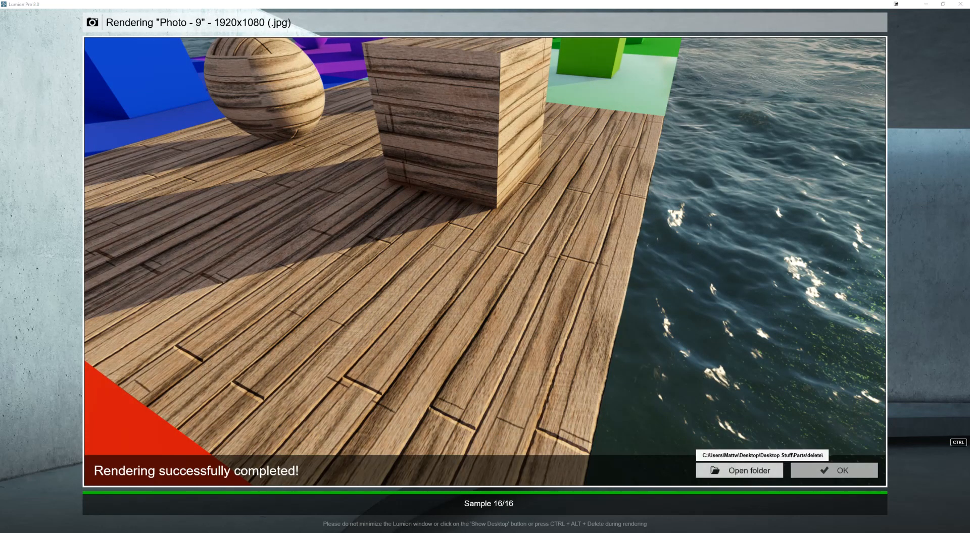
Step: Open the rendered 1.jpg from its output folder in the Photos viewer and enlarge it to full window to examine the wood
click(748, 471)
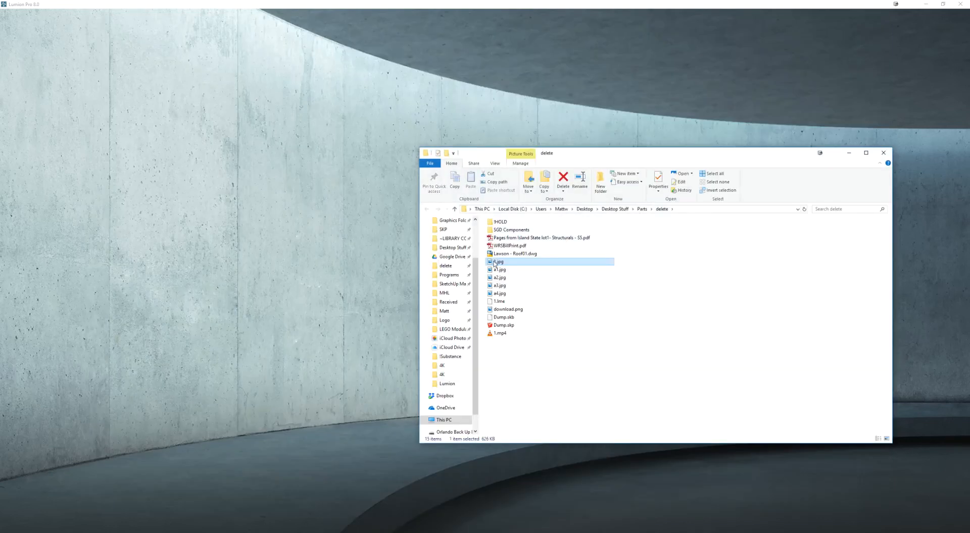
key(Return)
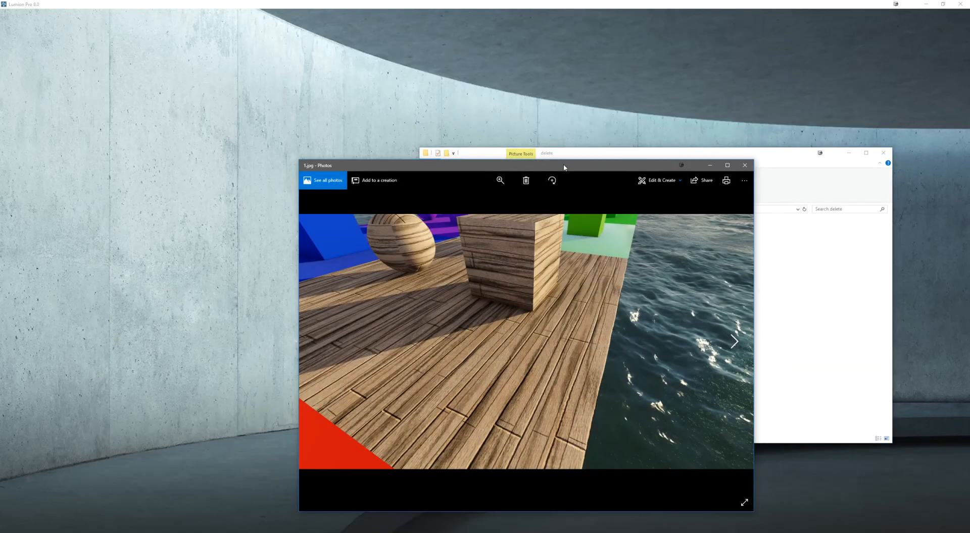
double_click(564, 168)
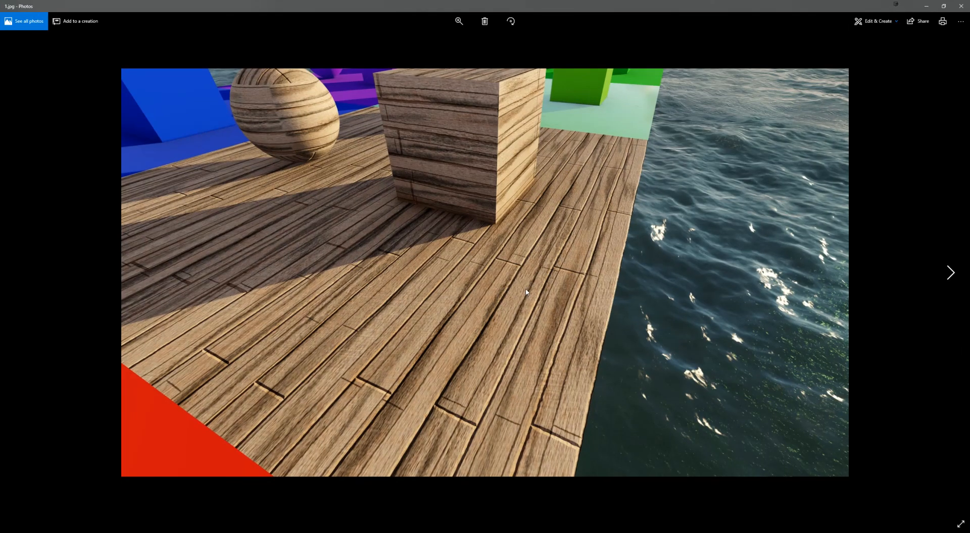